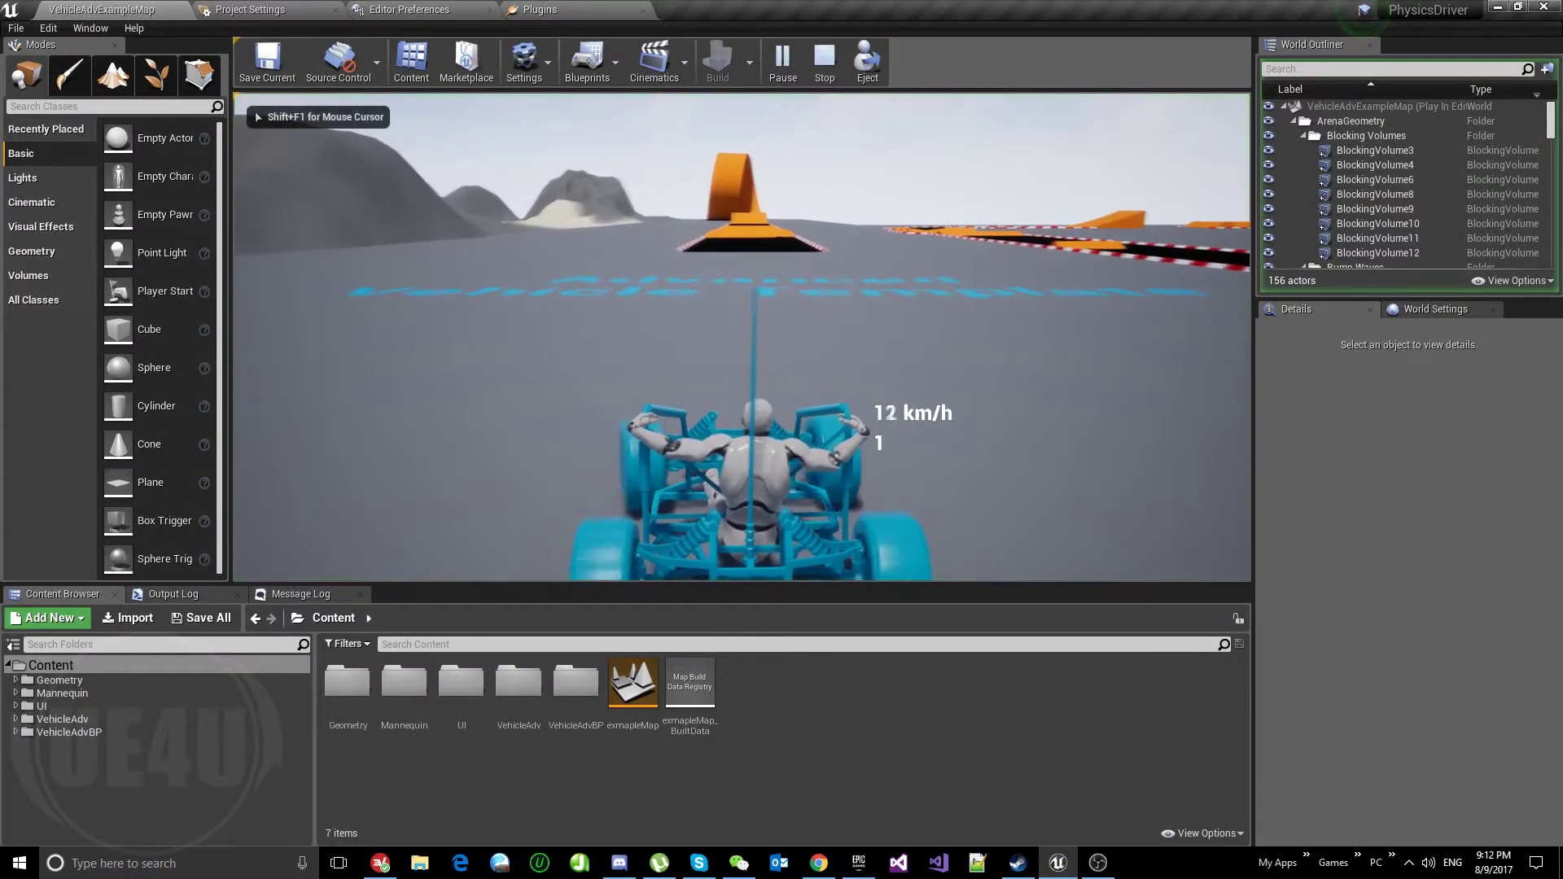
Steer the buggy off the painted text and over the bumps toward the loop.
{"action": "key", "text": "a"}
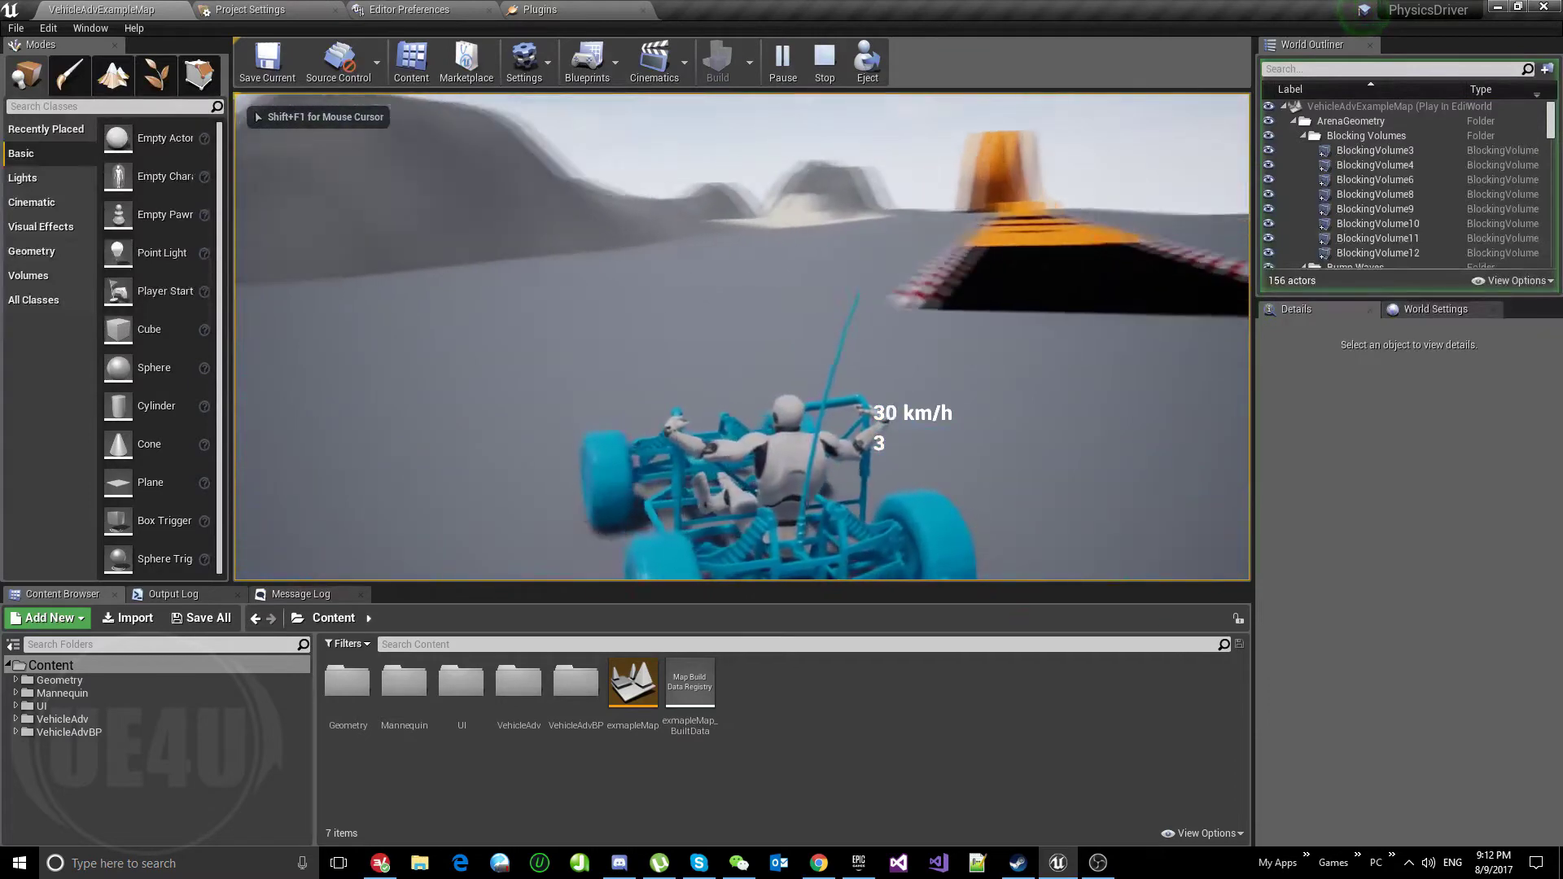
{"action": "key", "text": "d"}
{"action": "key", "text": "d"}
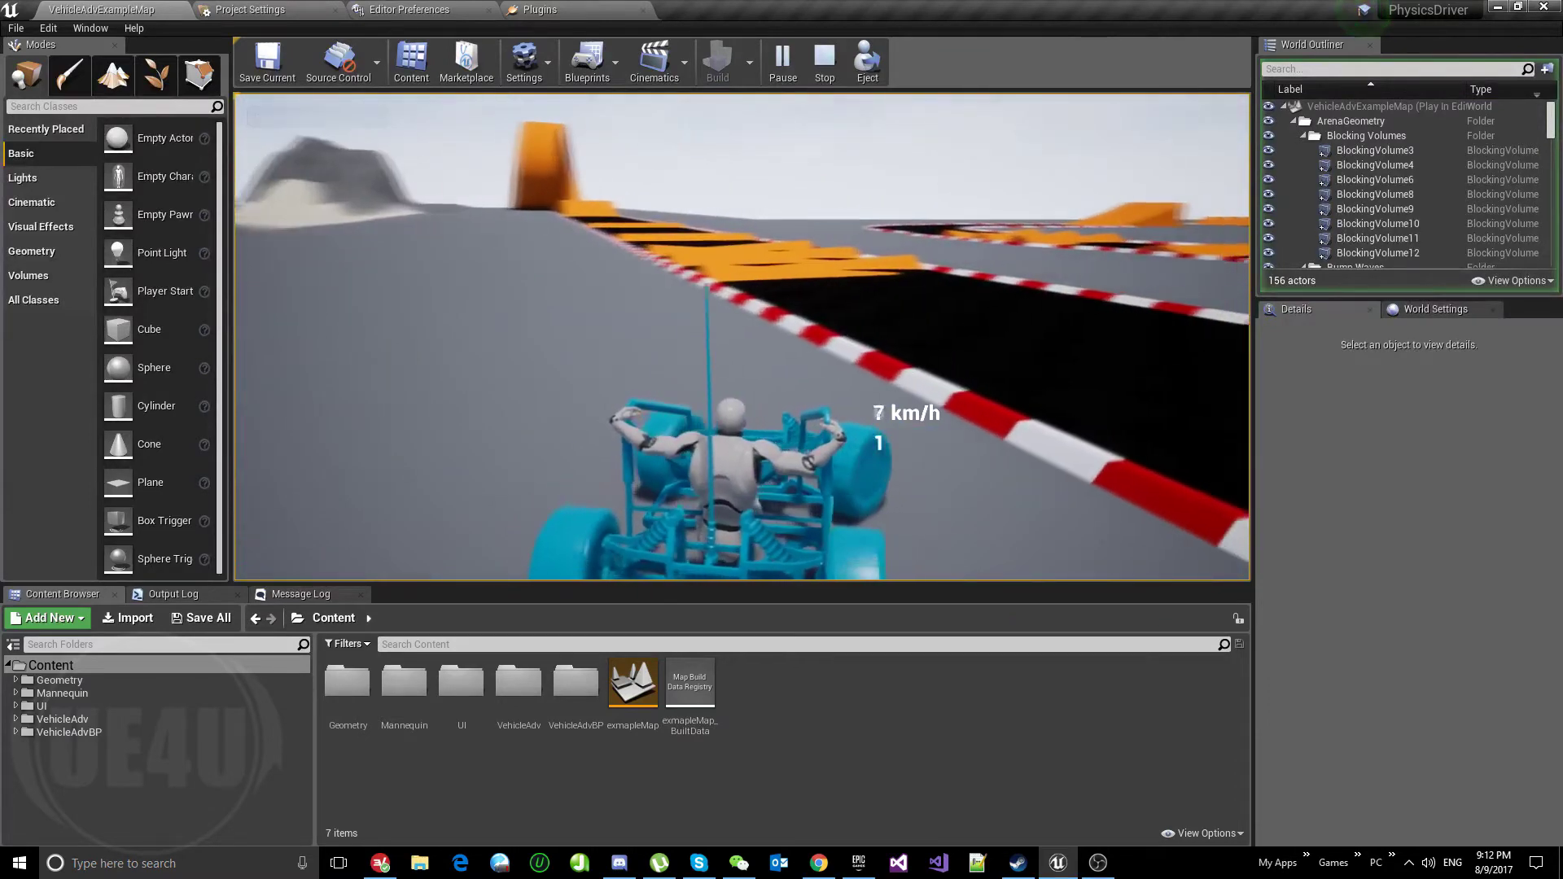
{"action": "key", "text": "w"}
{"action": "key", "text": "w"}
{"action": "key", "text": "a"}
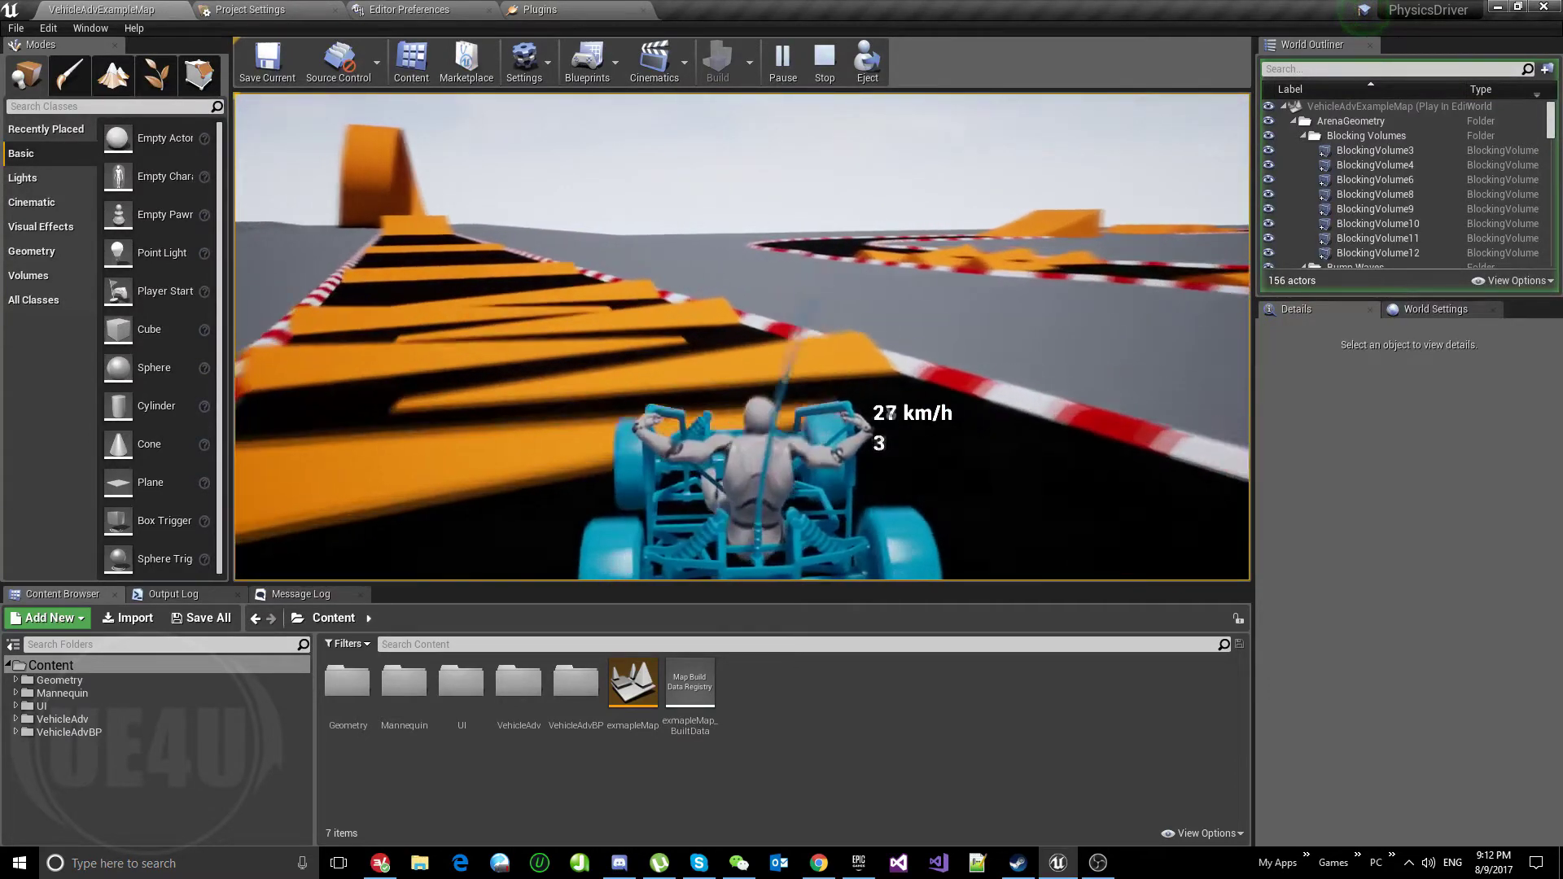
{"action": "key", "text": "a"}
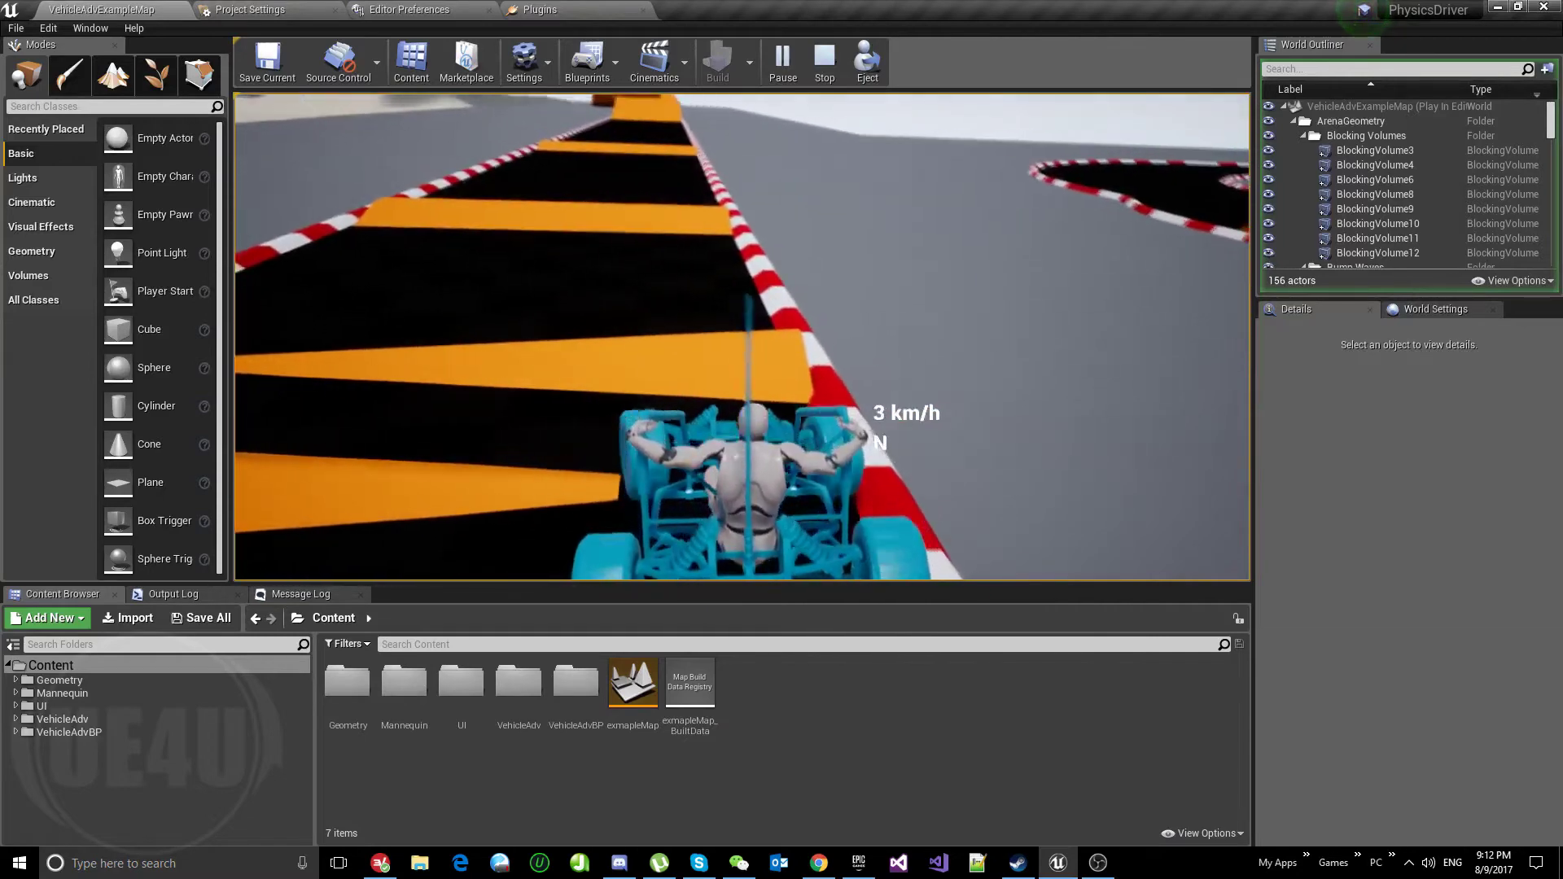
{"action": "key", "text": "w"}
{"action": "key", "text": "w"}
{"action": "key", "text": "a"}
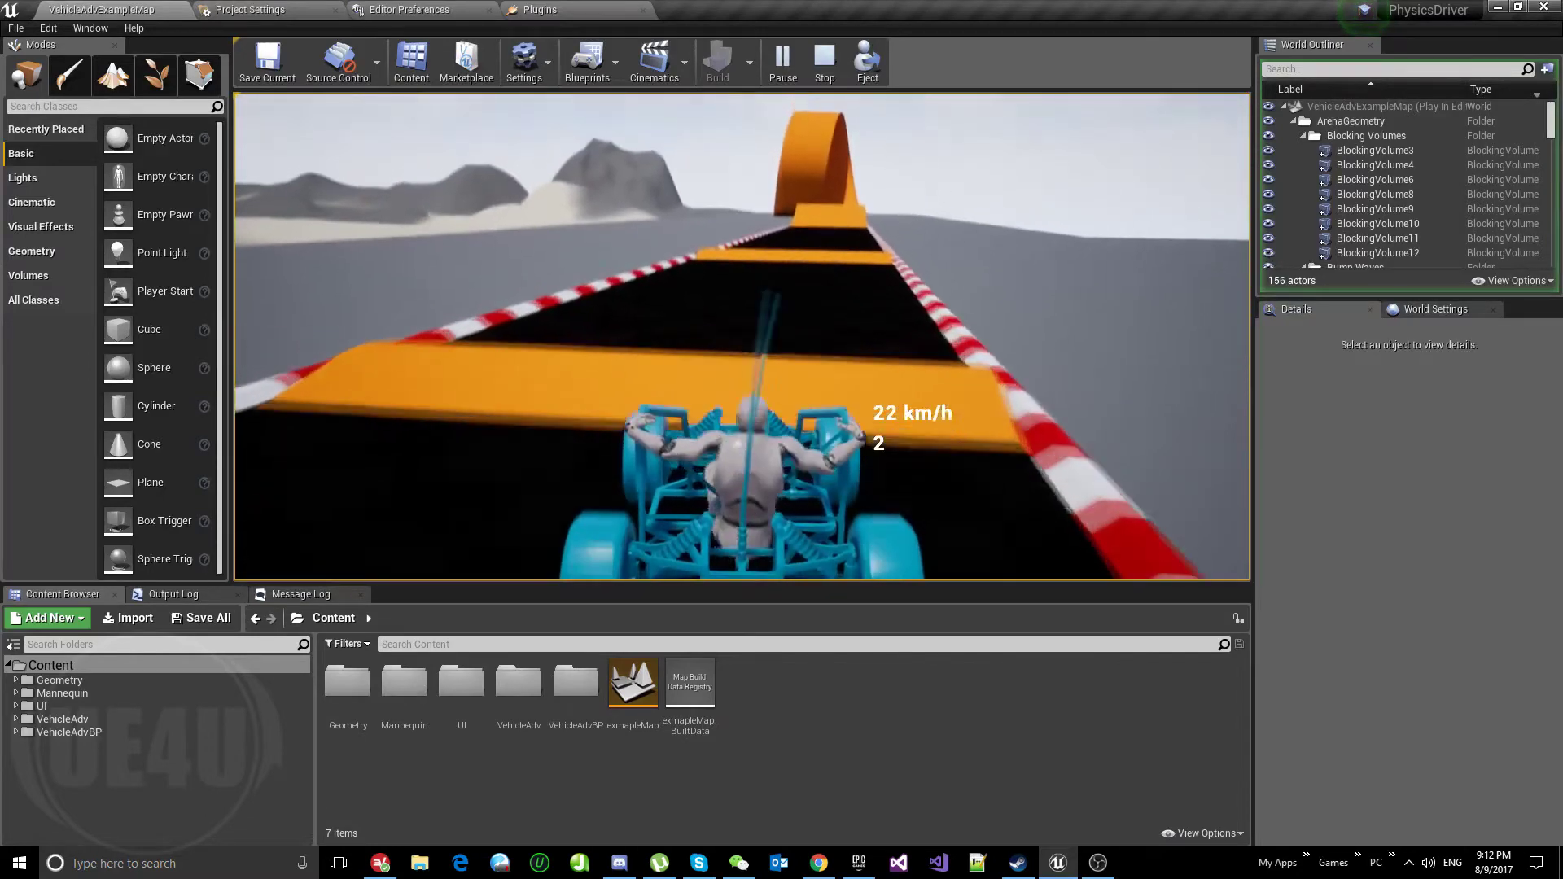
{"action": "key", "text": "w"}
{"action": "key", "text": "d"}
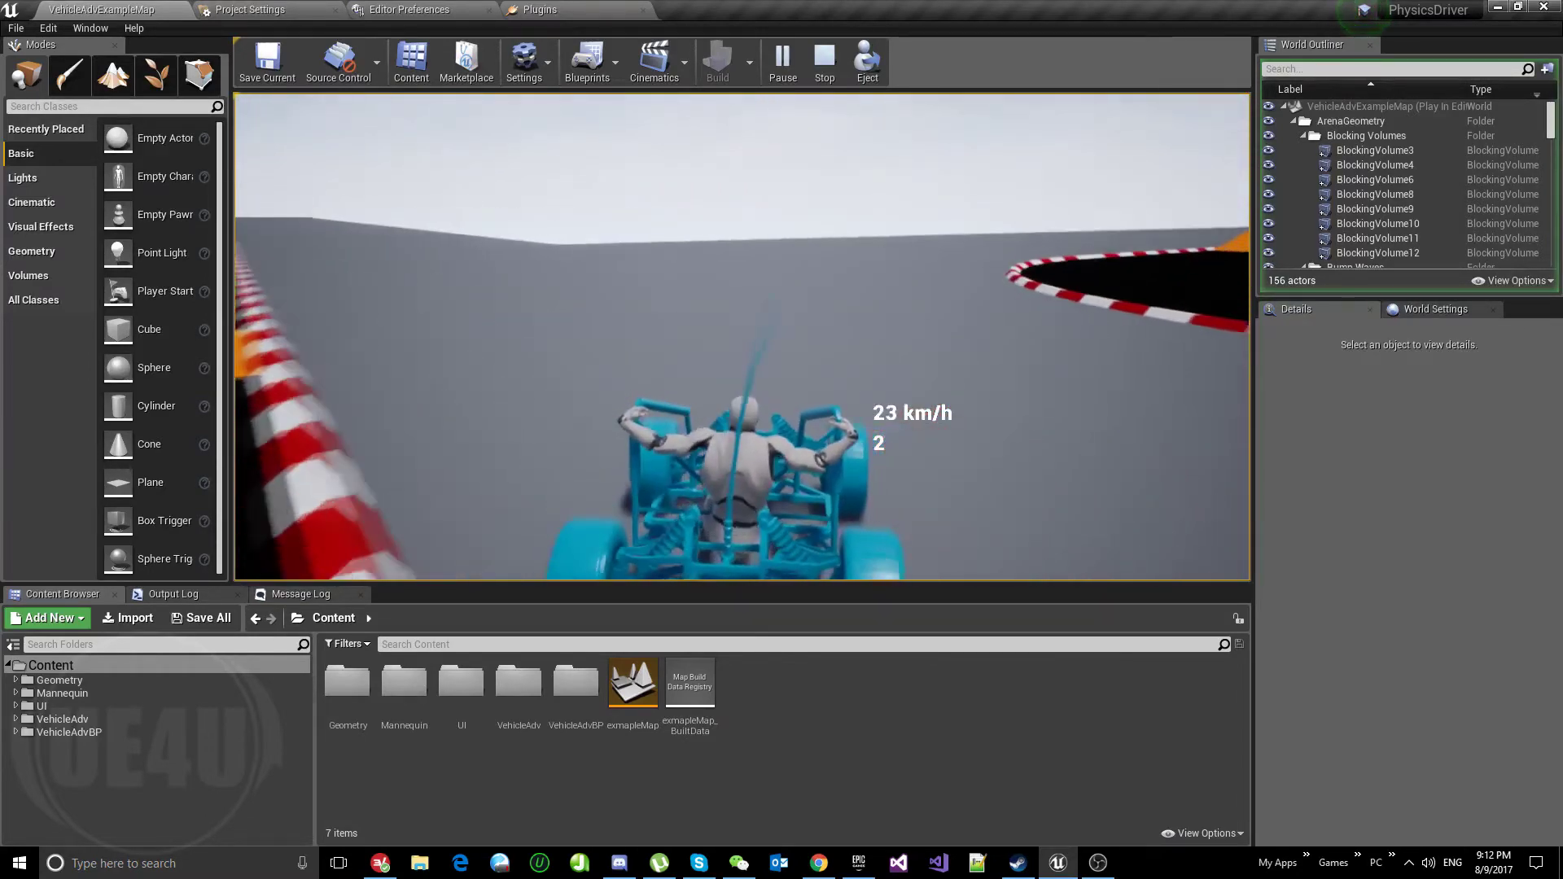
{"action": "key", "text": "a"}
Turn sharply left across the orange ramp and drive along the striped track.
{"action": "key", "text": "a"}
{"action": "key", "text": "w"}
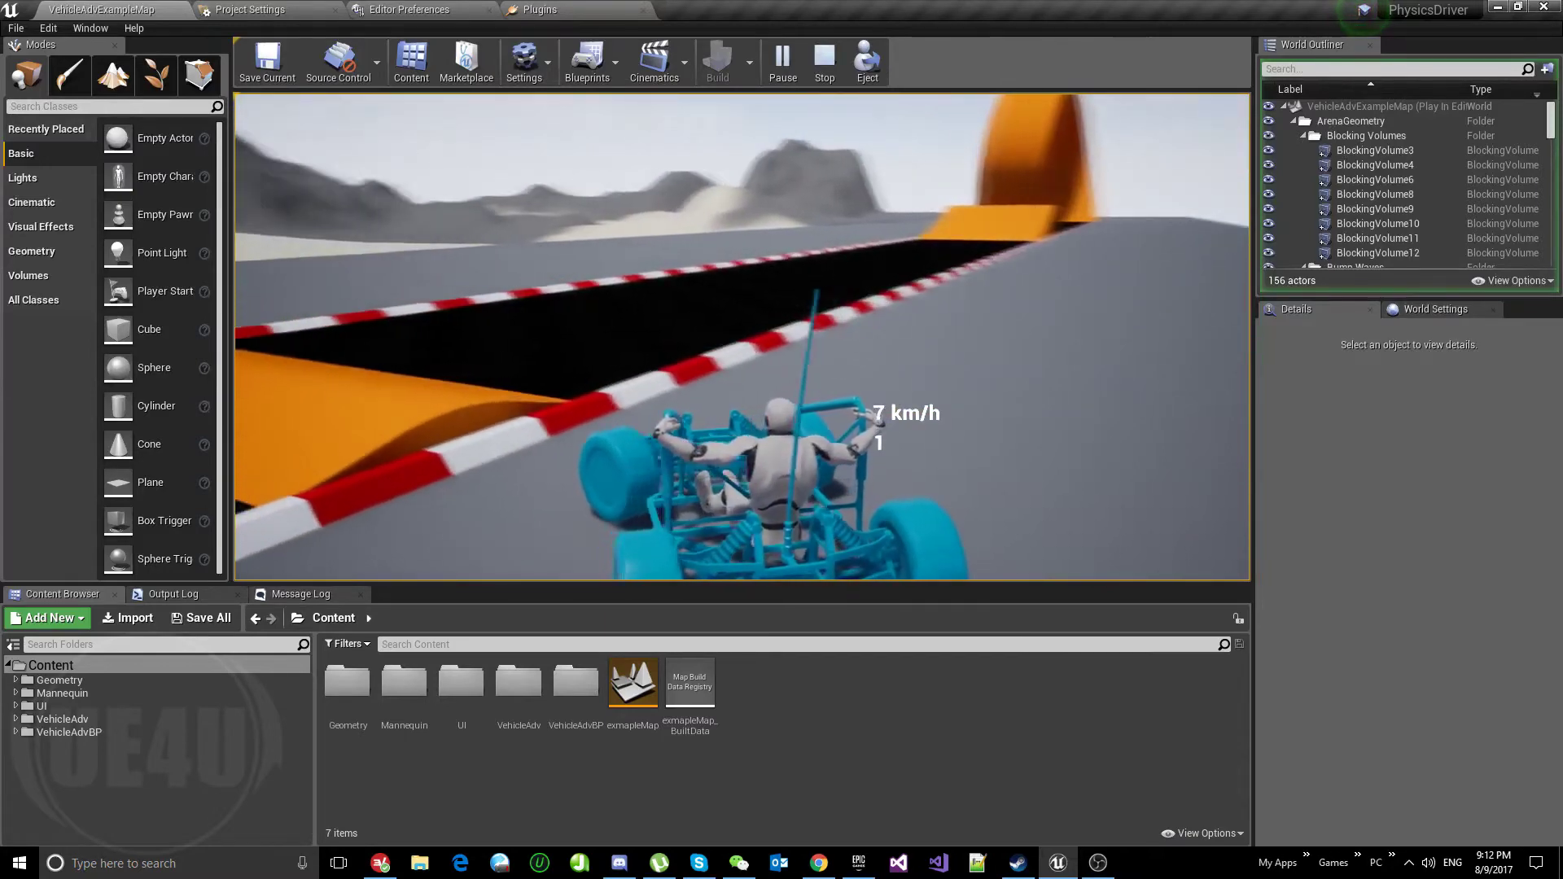
{"action": "key", "text": "a"}
{"action": "key", "text": "w"}
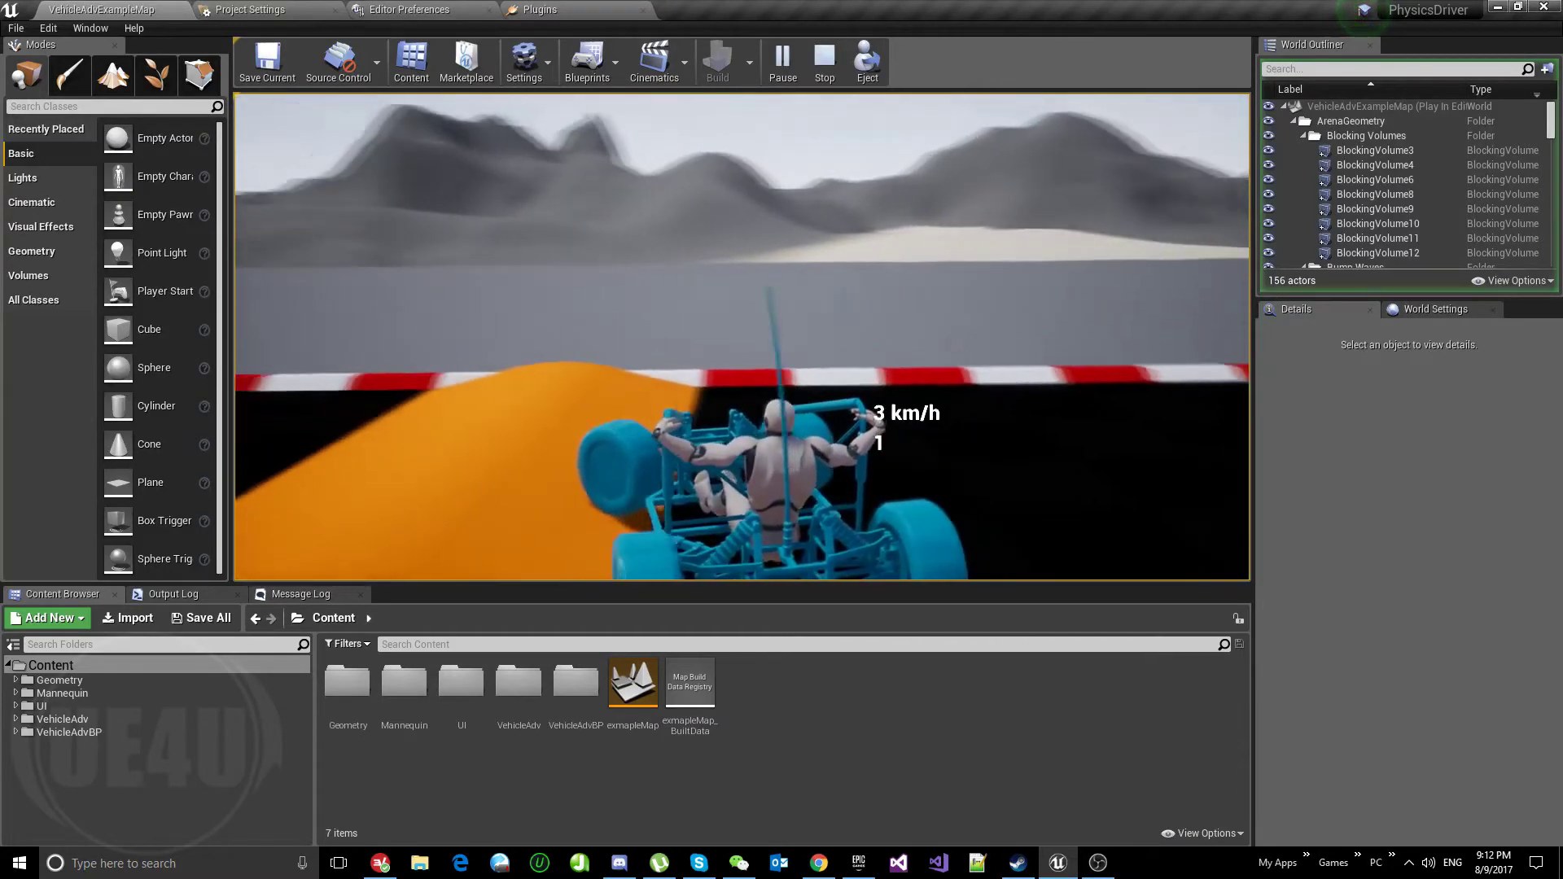
{"action": "key", "text": "a"}
{"action": "key", "text": "w"}
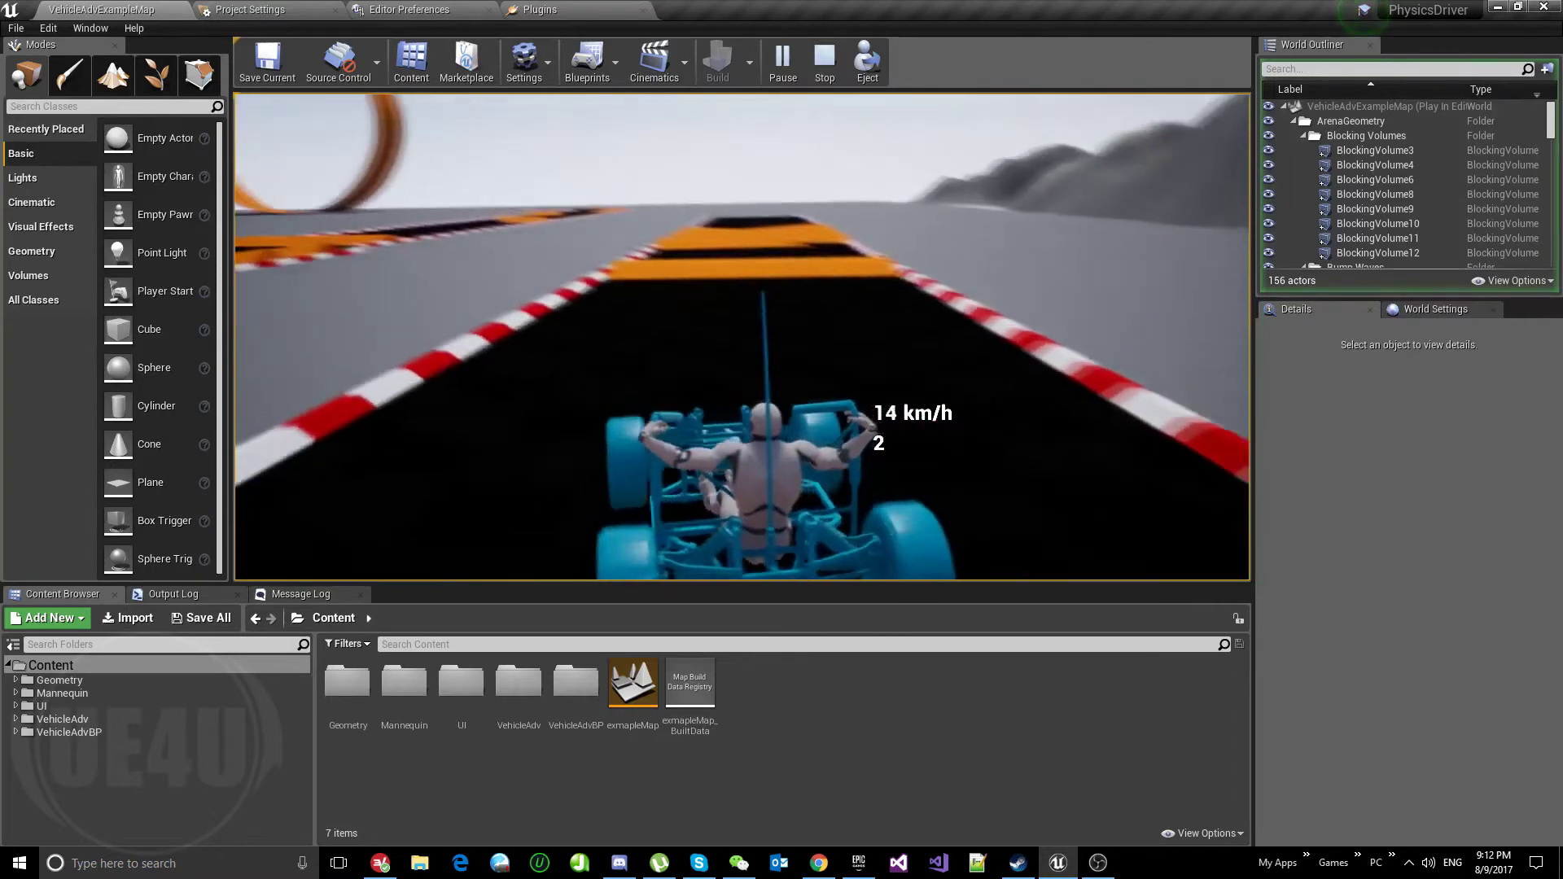
{"action": "key", "text": "w"}
{"action": "key", "text": "a"}
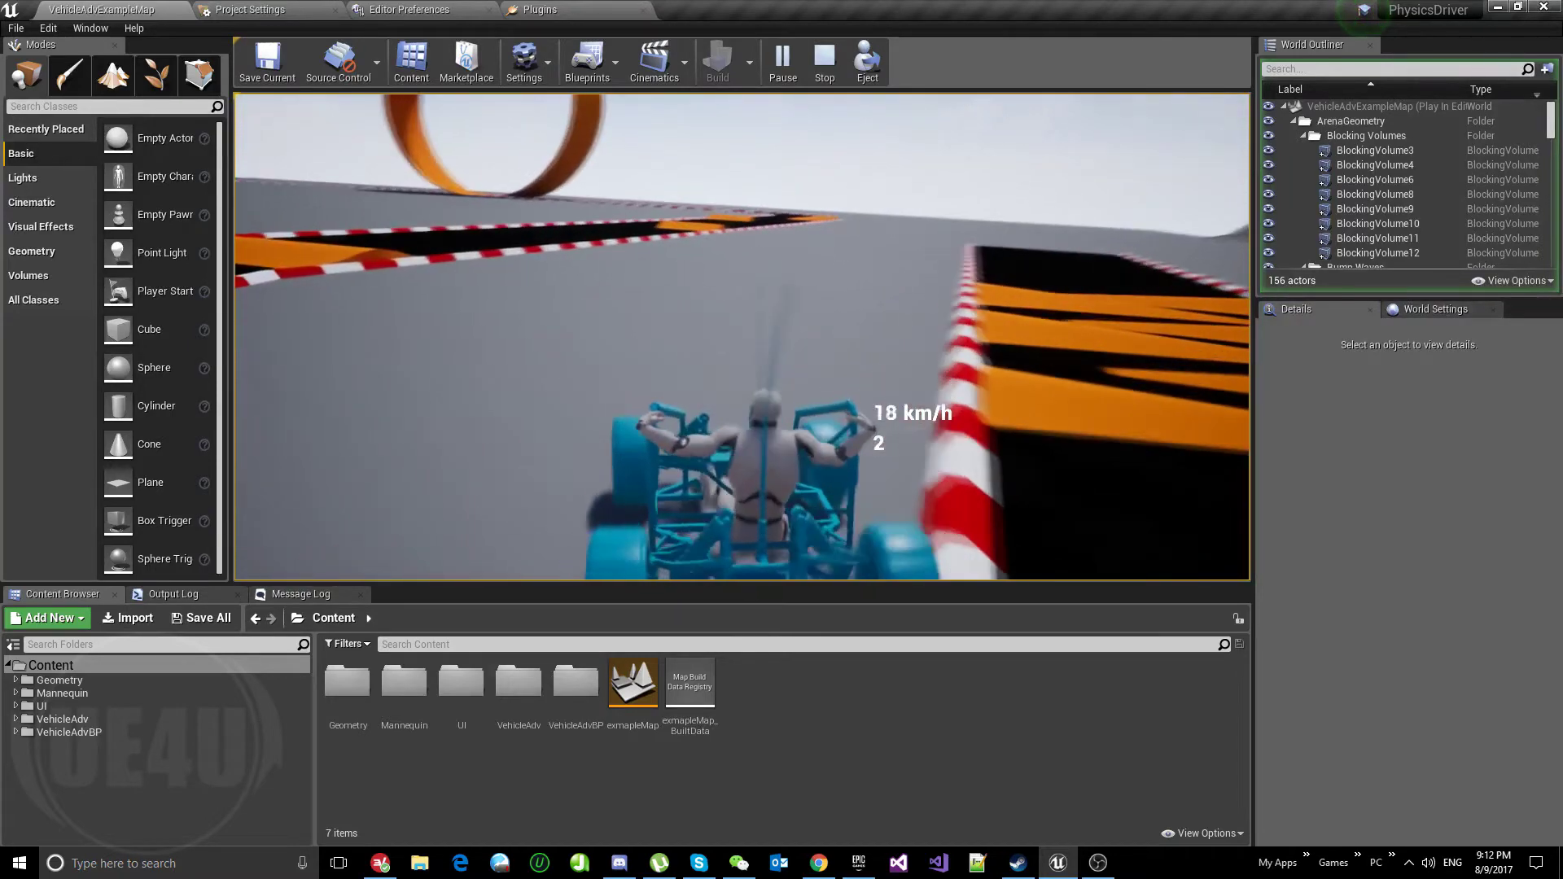
{"action": "key", "text": "d"}
{"action": "key", "text": "d"}
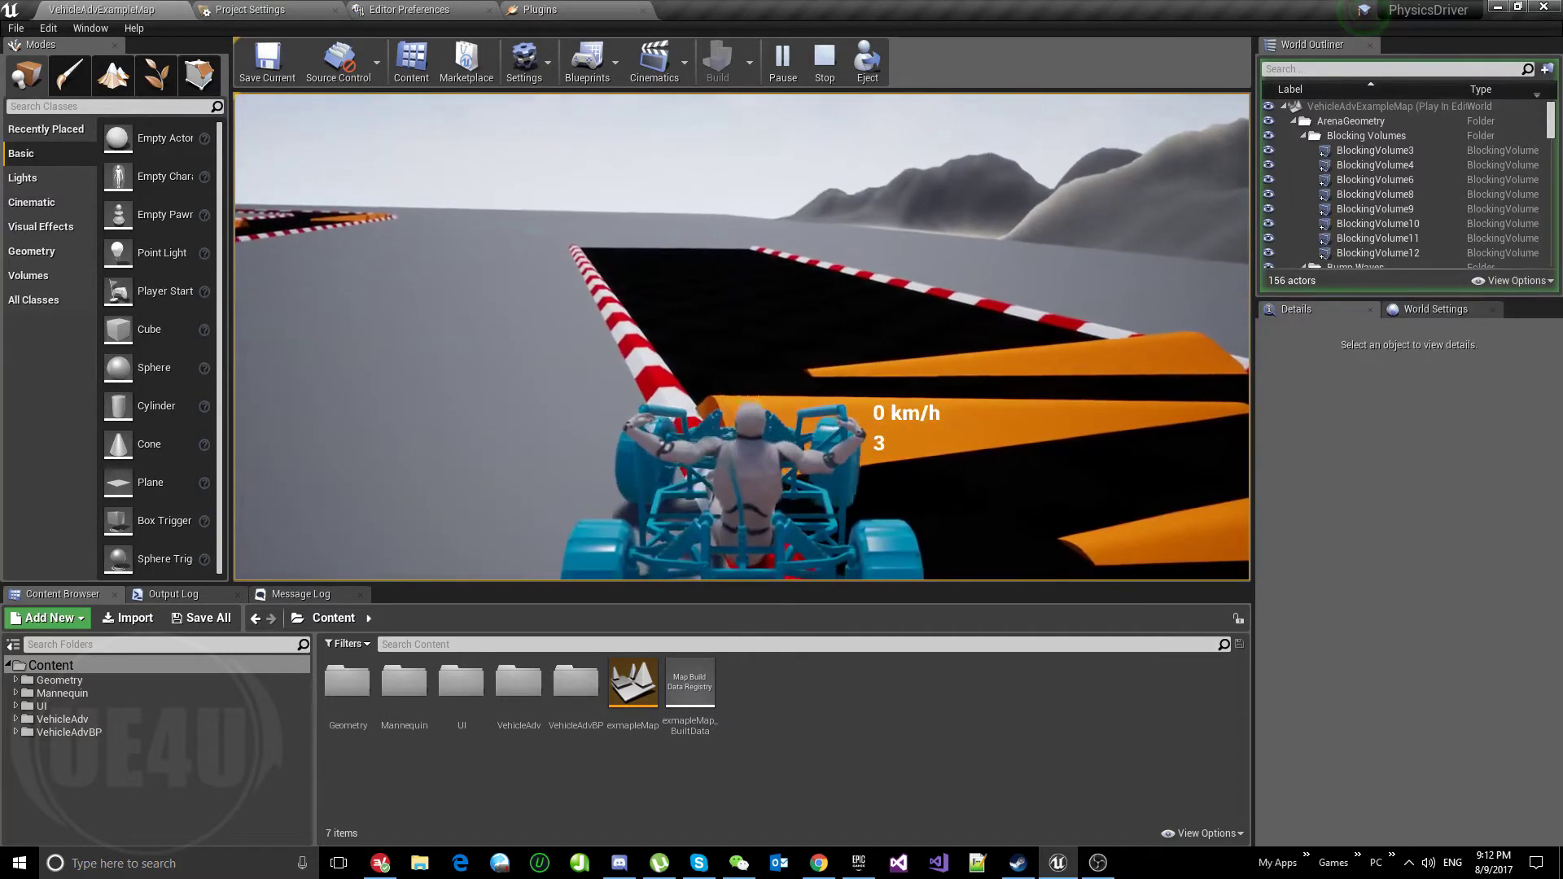
{"action": "key", "text": "w"}
{"action": "key", "text": "w"}
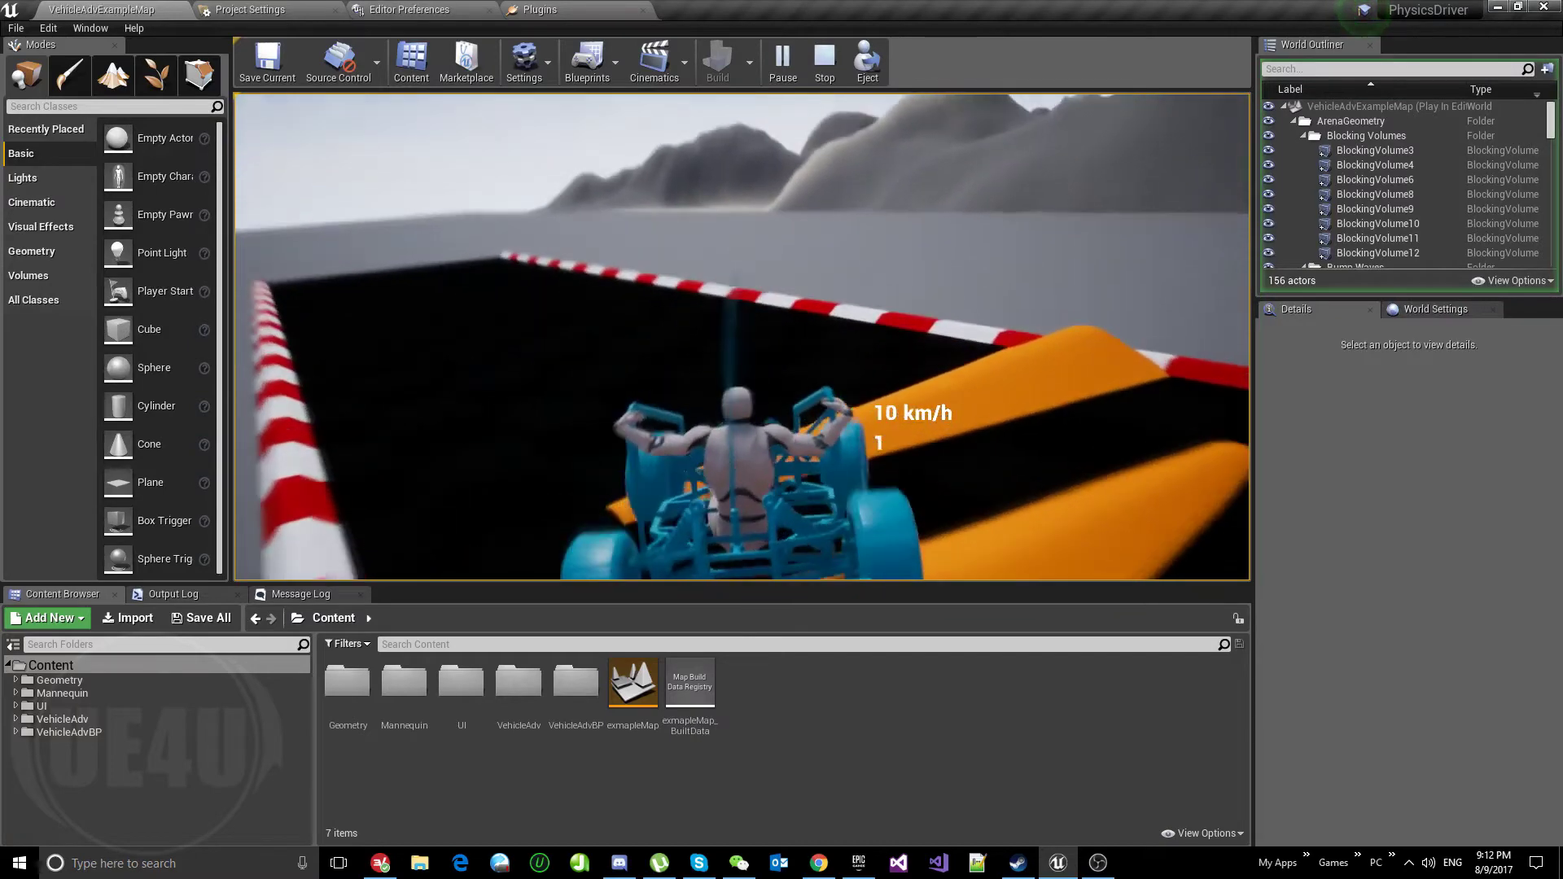
{"action": "key", "text": "d"}
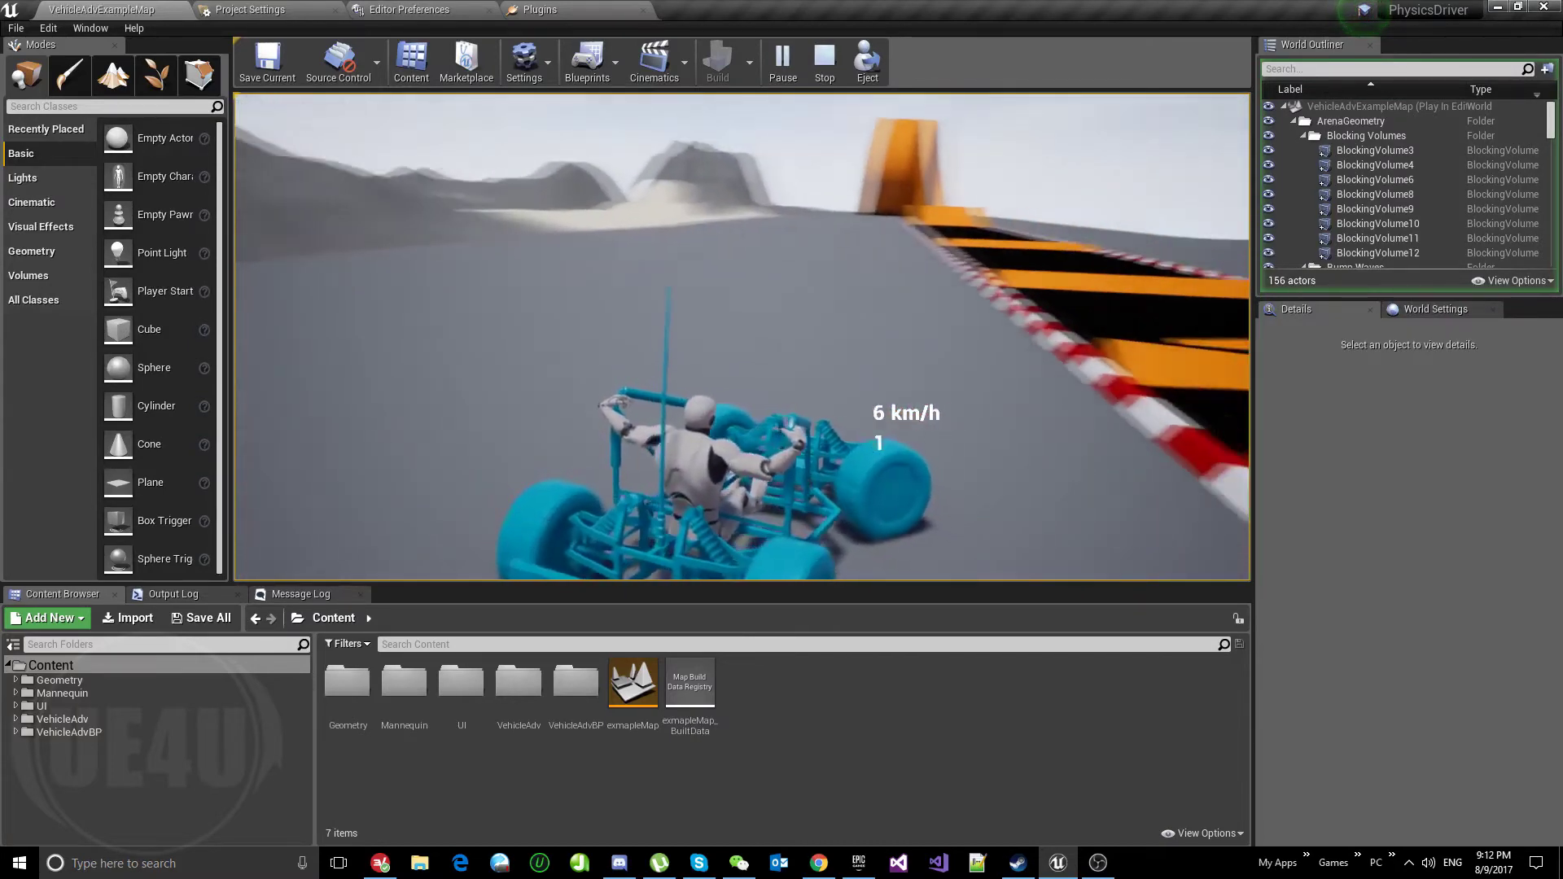
Speed the buggy up to 30 km/h across the curb, then end Play-In-Editor.
{"action": "key", "text": "w"}
{"action": "key", "text": "w"}
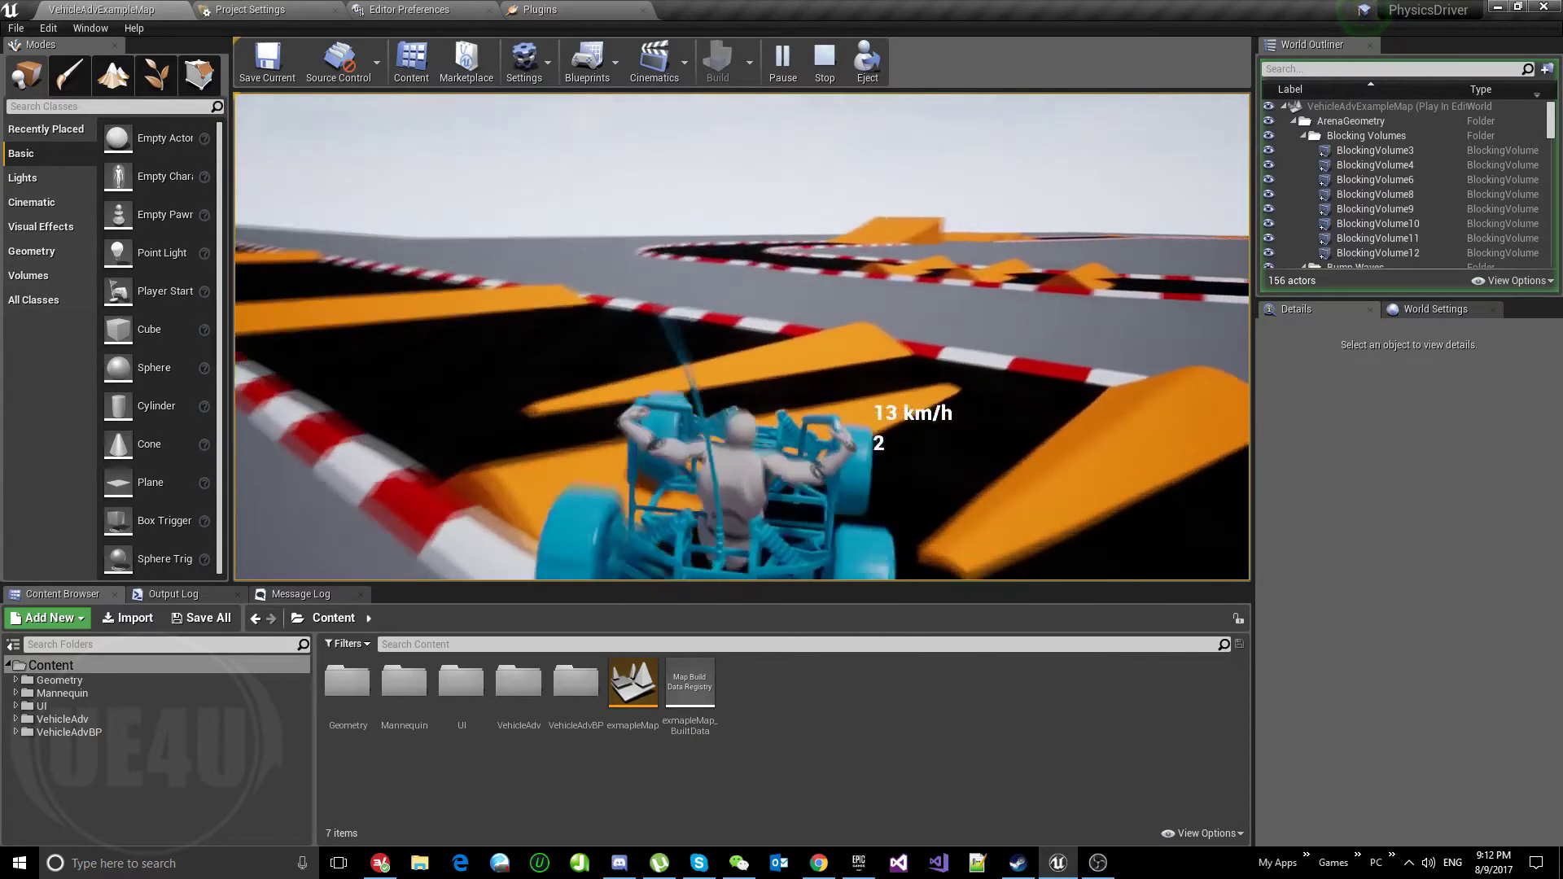
{"action": "key", "text": "w"}
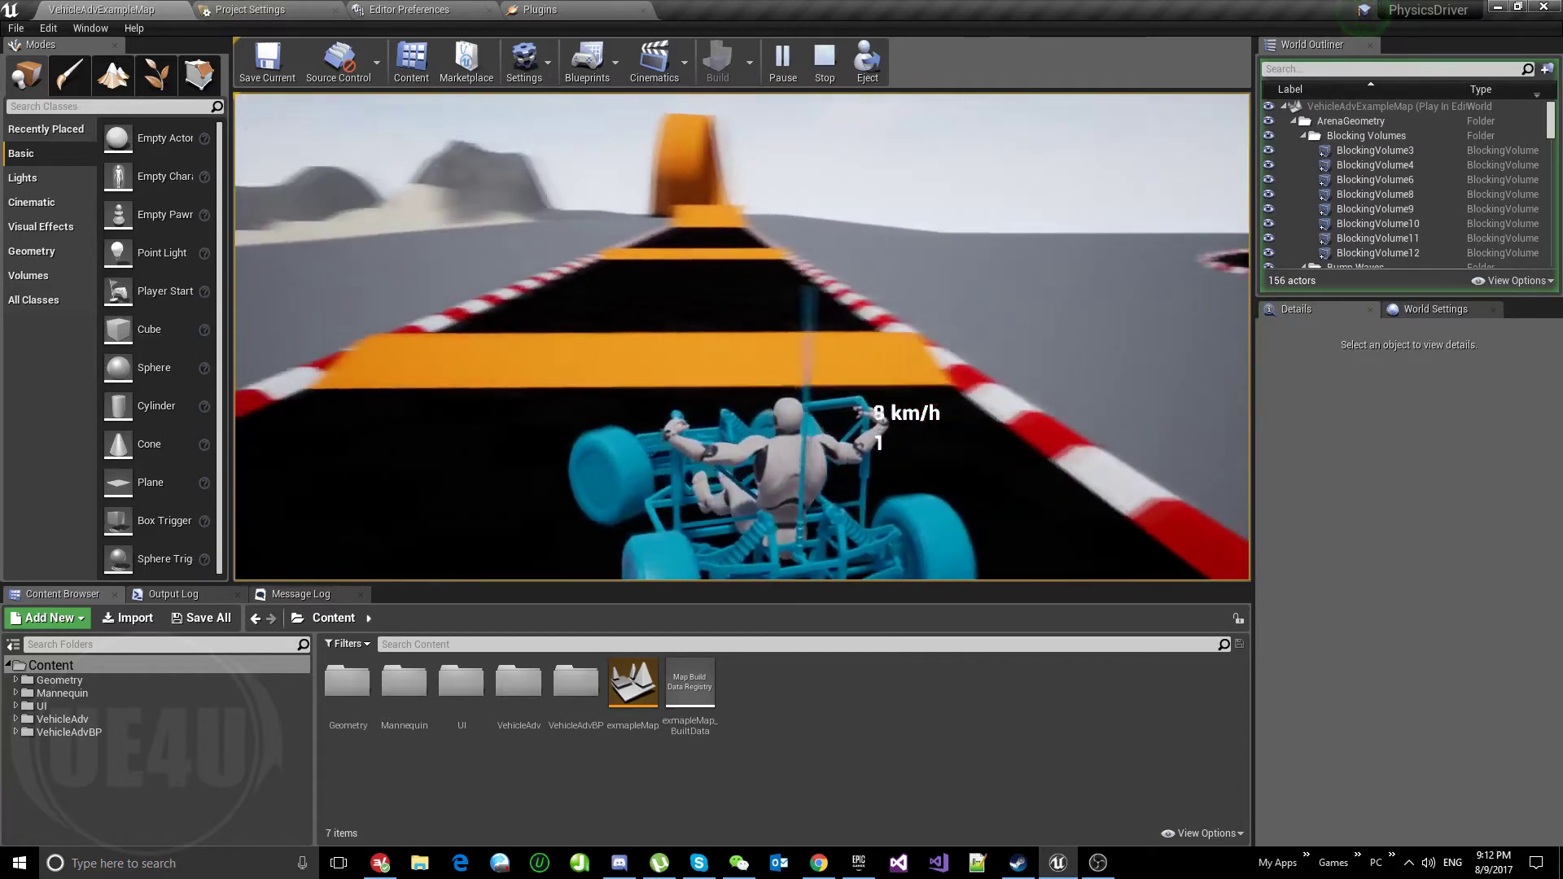
{"action": "key", "text": "w"}
{"action": "key", "text": "d"}
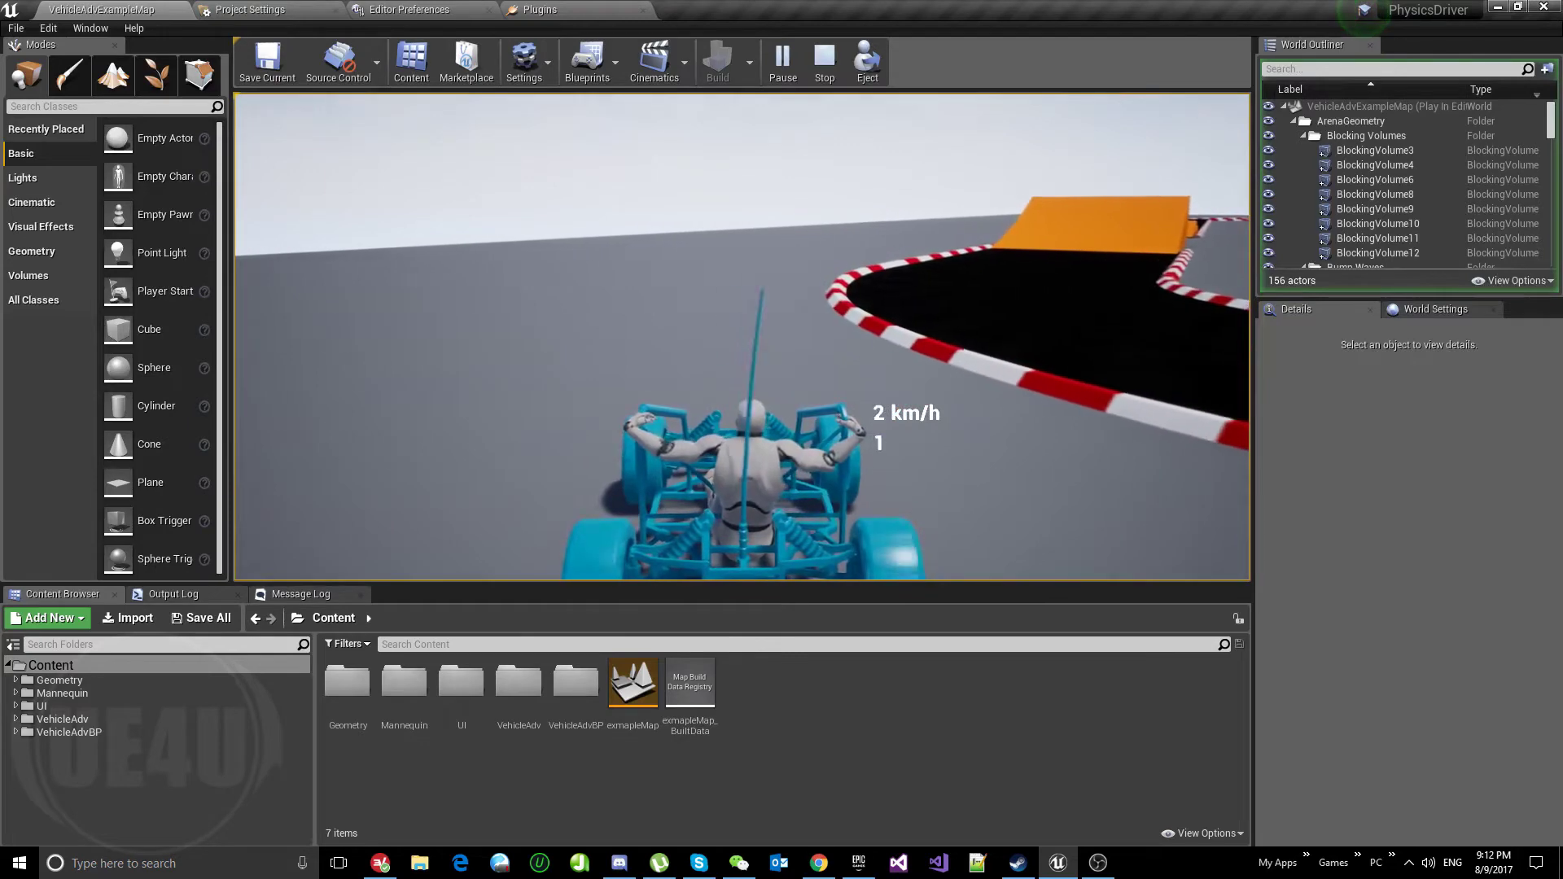
{"action": "key", "text": "Escape"}
{"action": "right_click_drag", "start_coordinate": [756, 215], "coordinate": [842, 207]}
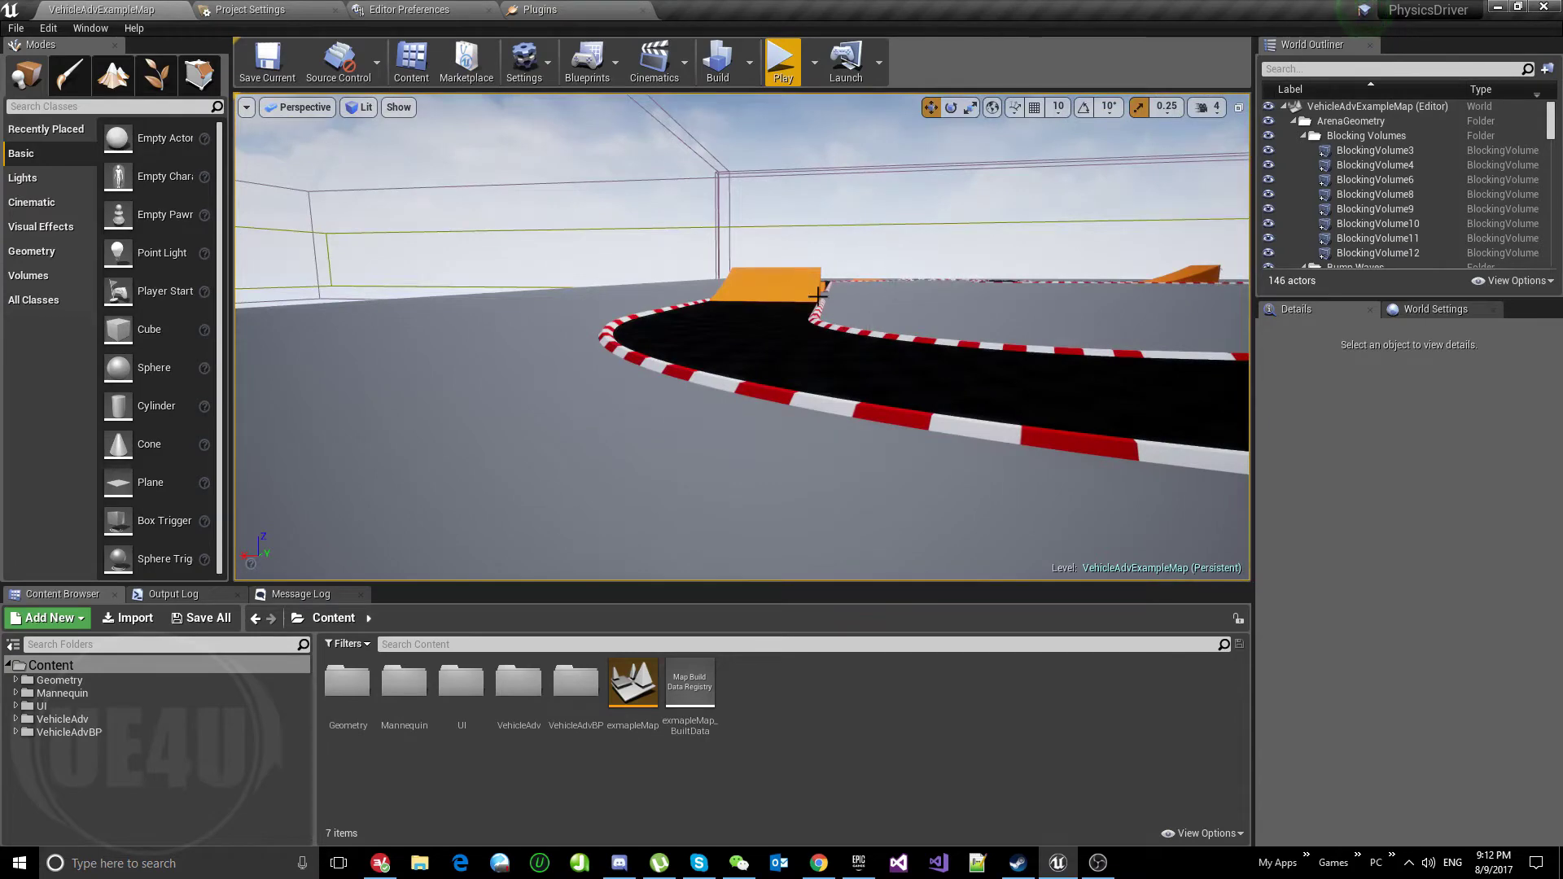
Fly the editor camera across the level to the blue buggy with its seated mannequin driver.
{"action": "right_click_drag", "start_coordinate": [701, 325], "coordinate": [822, 324]}
{"action": "right_click_drag", "start_coordinate": [700, 224], "coordinate": [716, 225]}
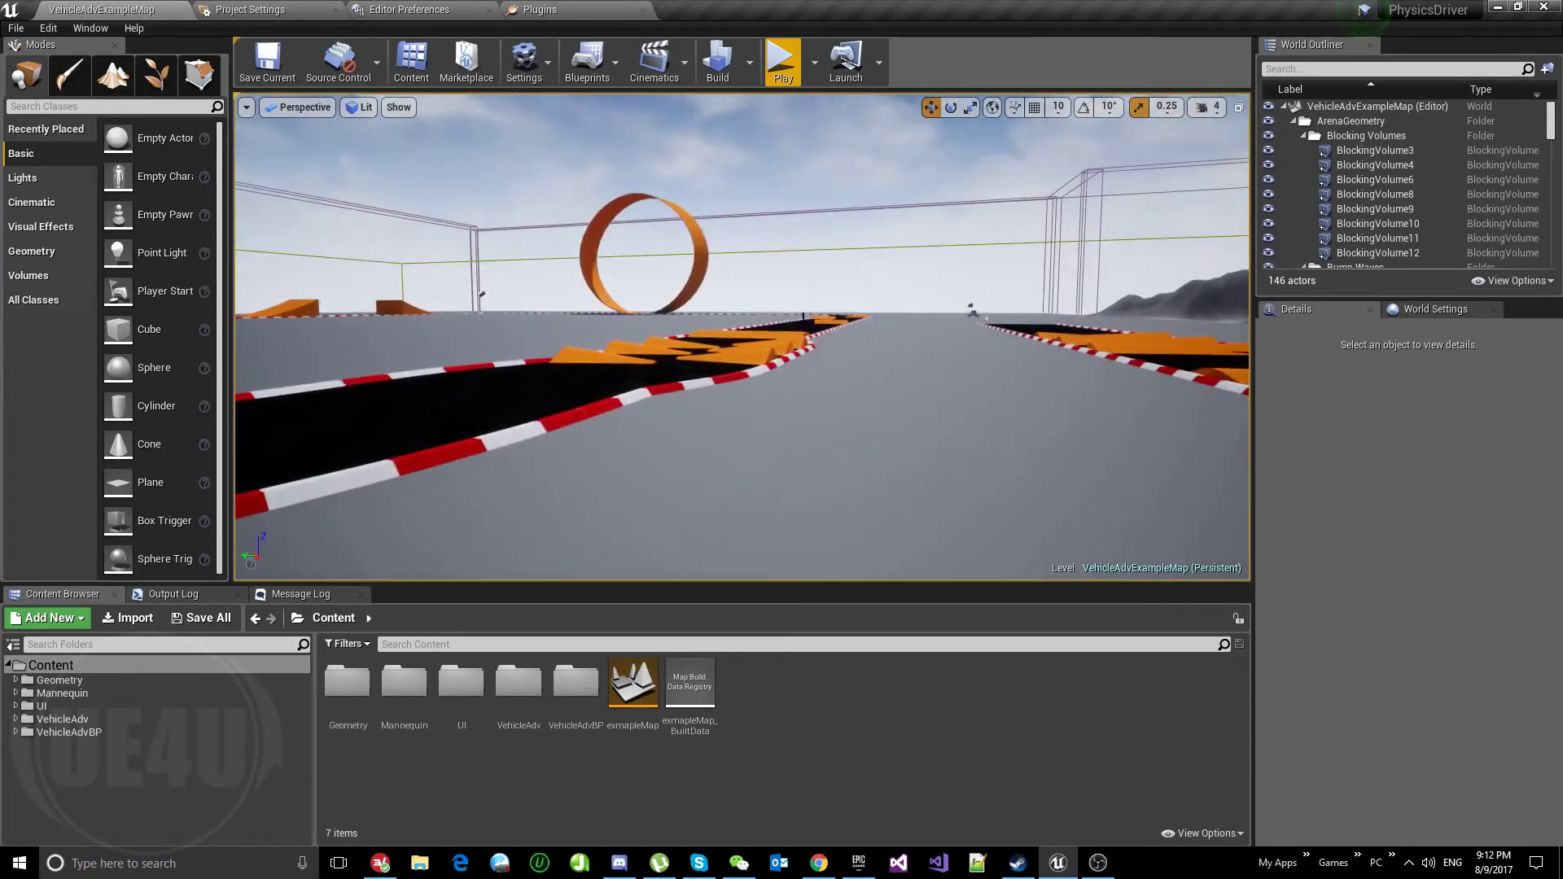
{"action": "right_click_drag", "start_coordinate": [907, 350], "coordinate": [924, 350]}
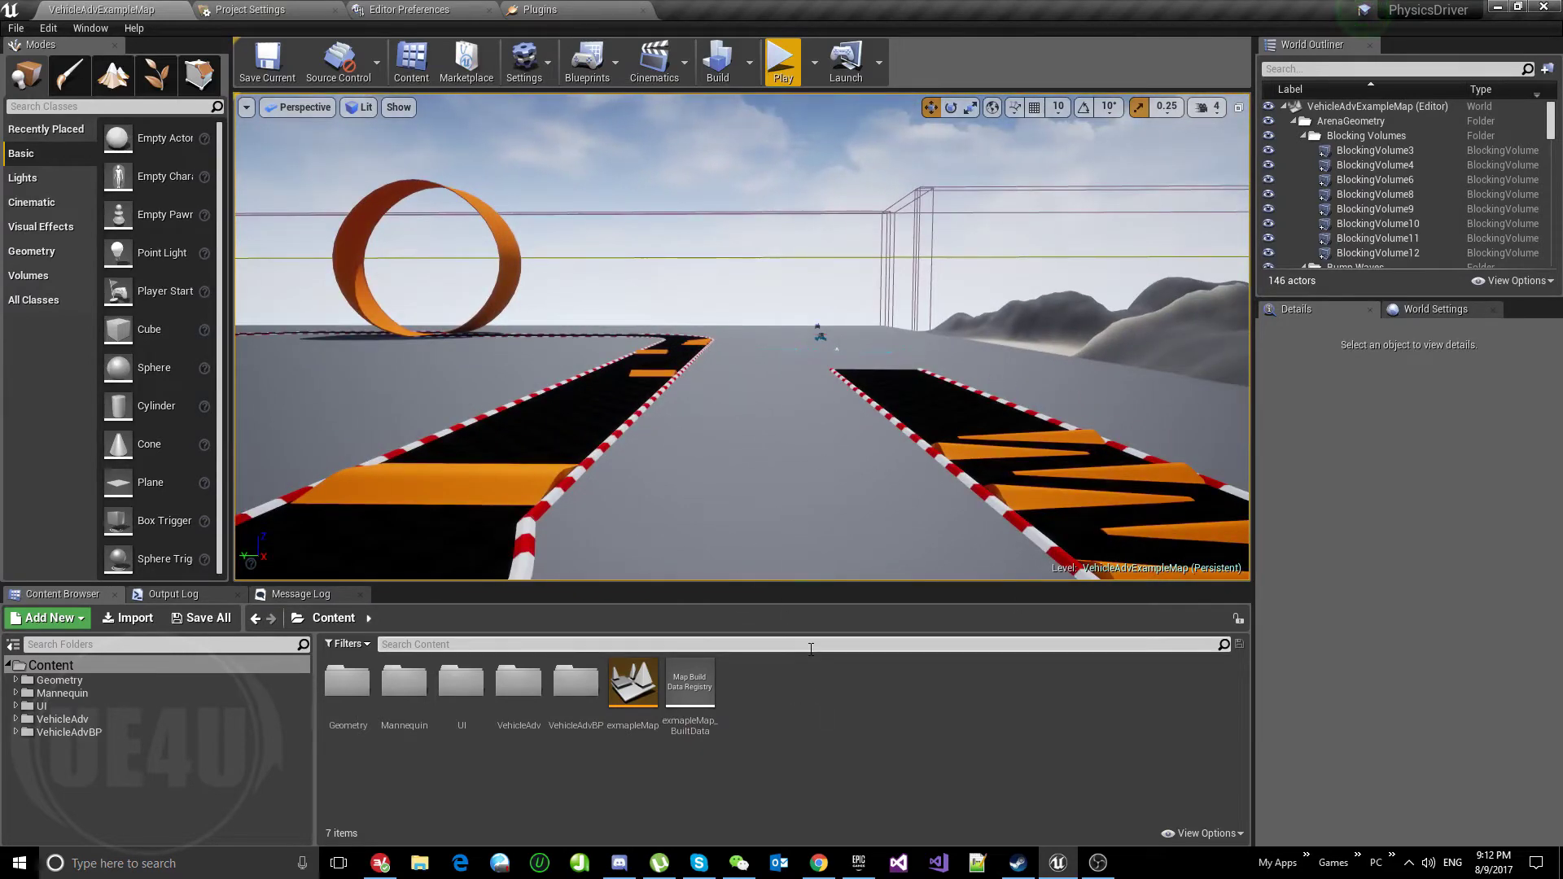
{"action": "key", "text": "w"}
{"action": "right_click_drag", "start_coordinate": [760, 392], "coordinate": [807, 436]}
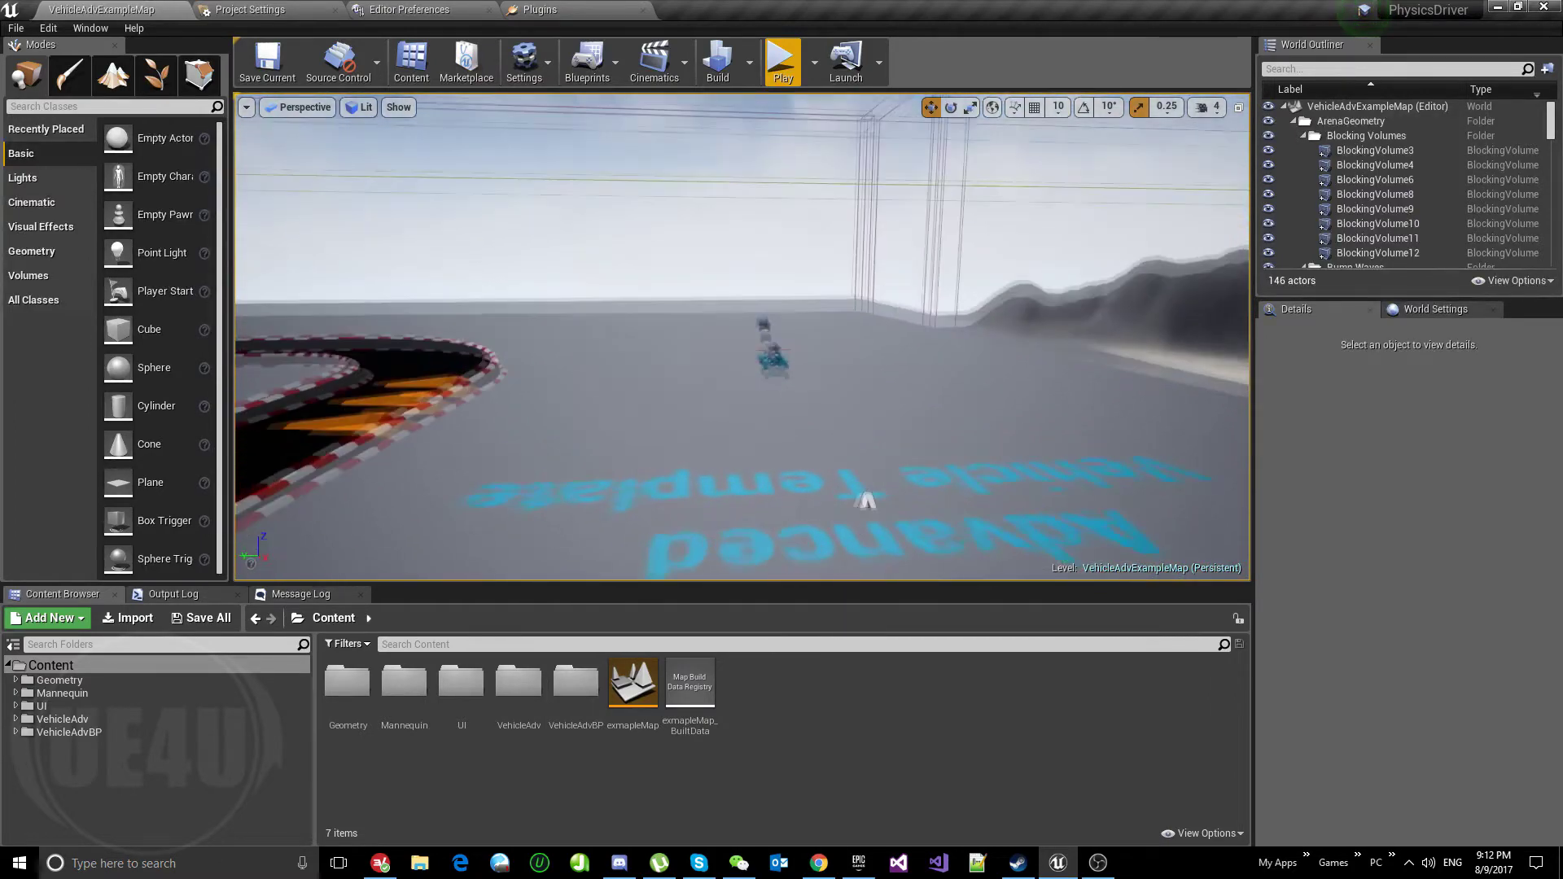
{"action": "key", "text": "w"}
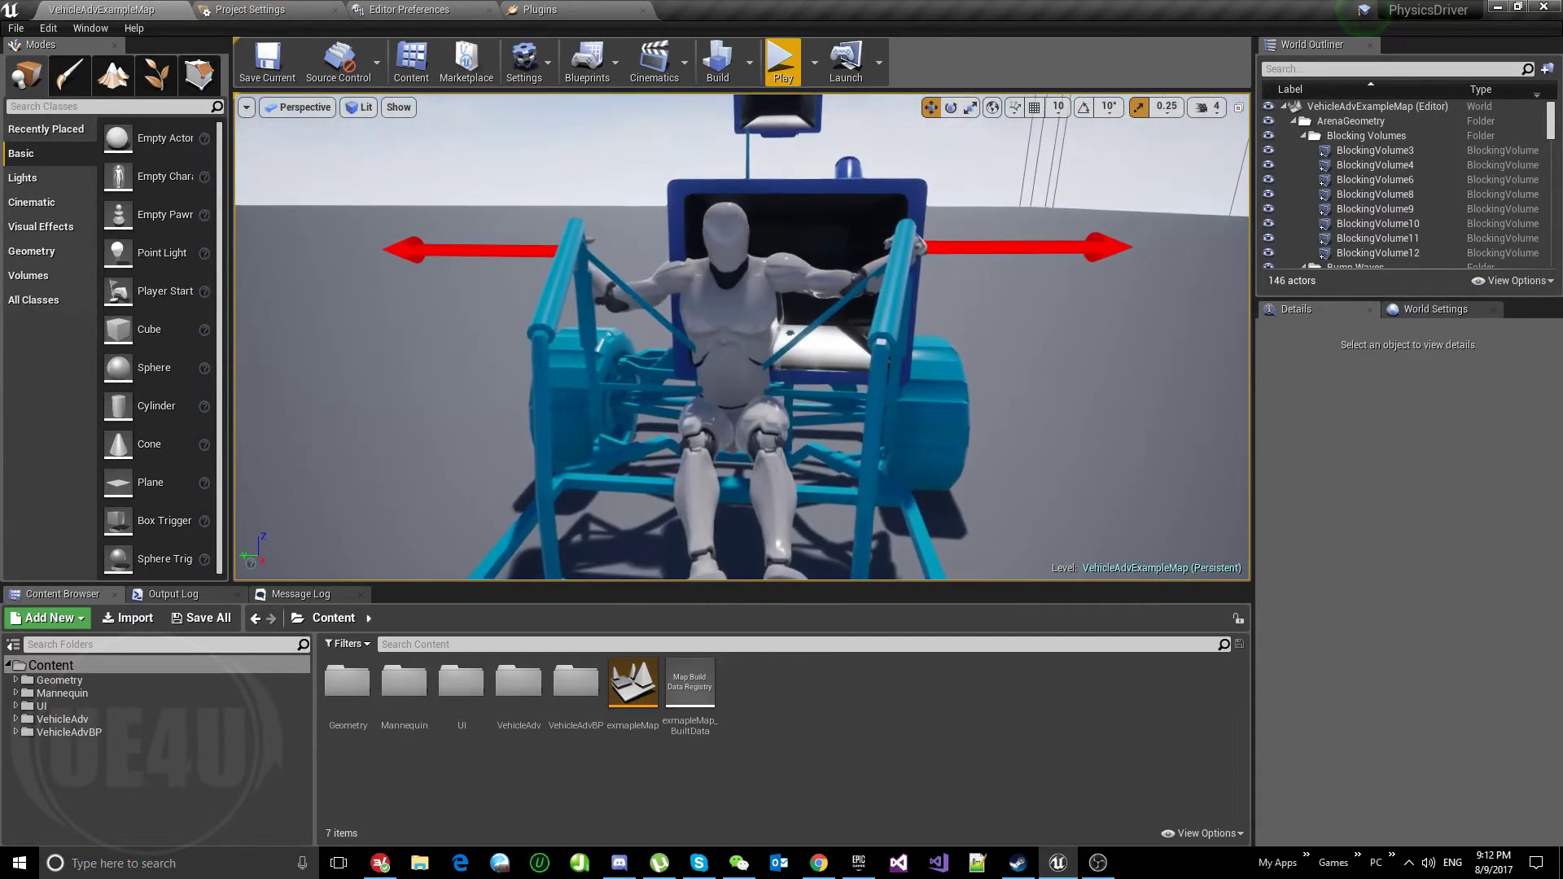
{"action": "key", "text": "s"}
{"action": "key", "text": "a"}
{"action": "key", "text": "w"}
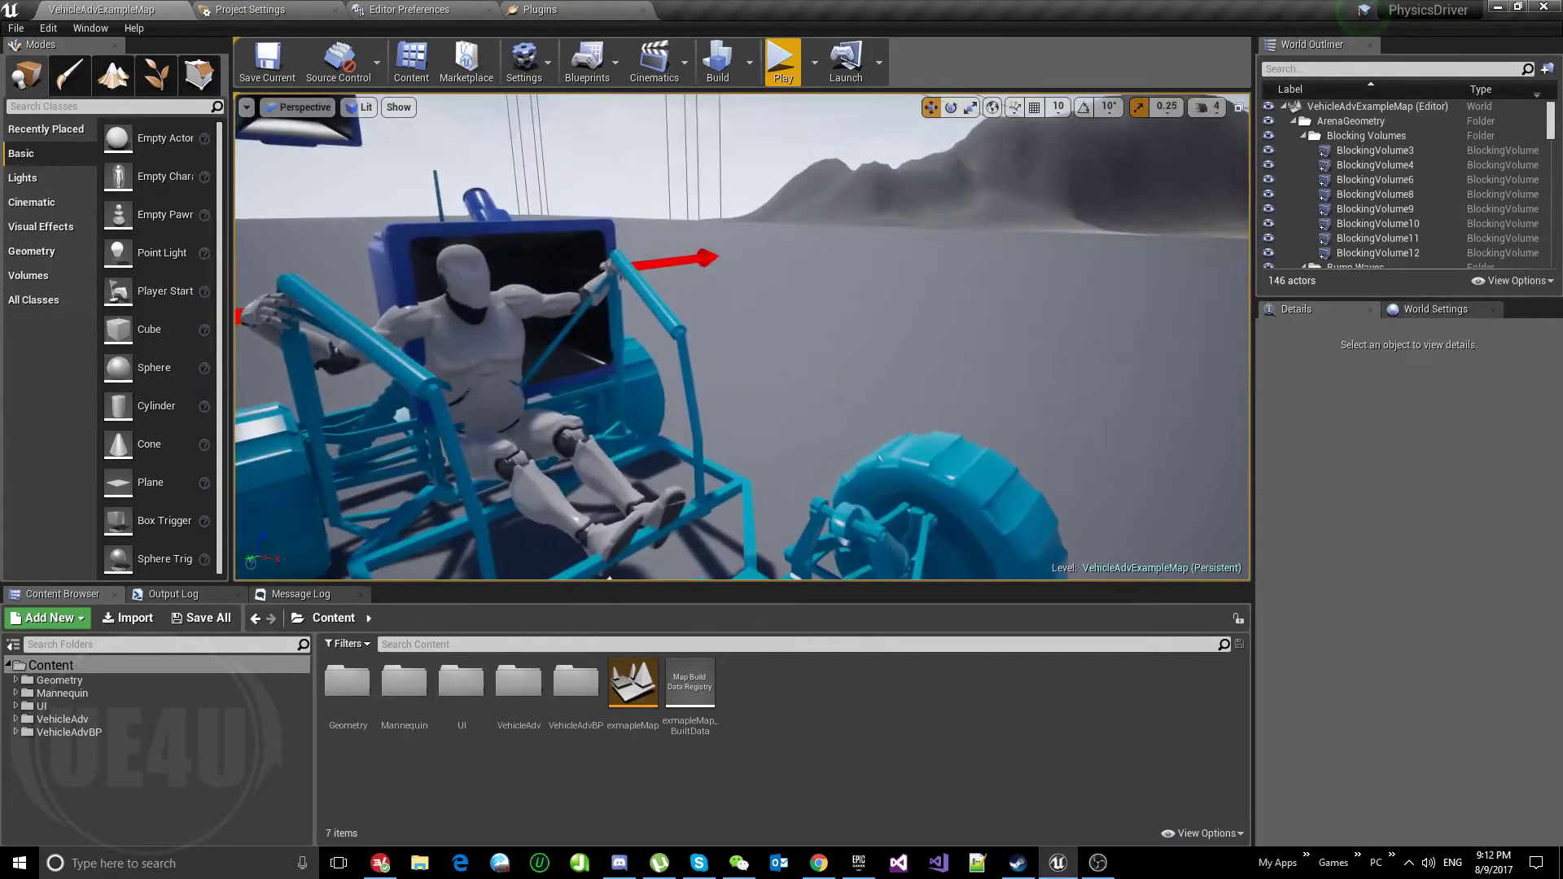
{"action": "key", "text": "s"}
{"action": "key", "text": "a"}
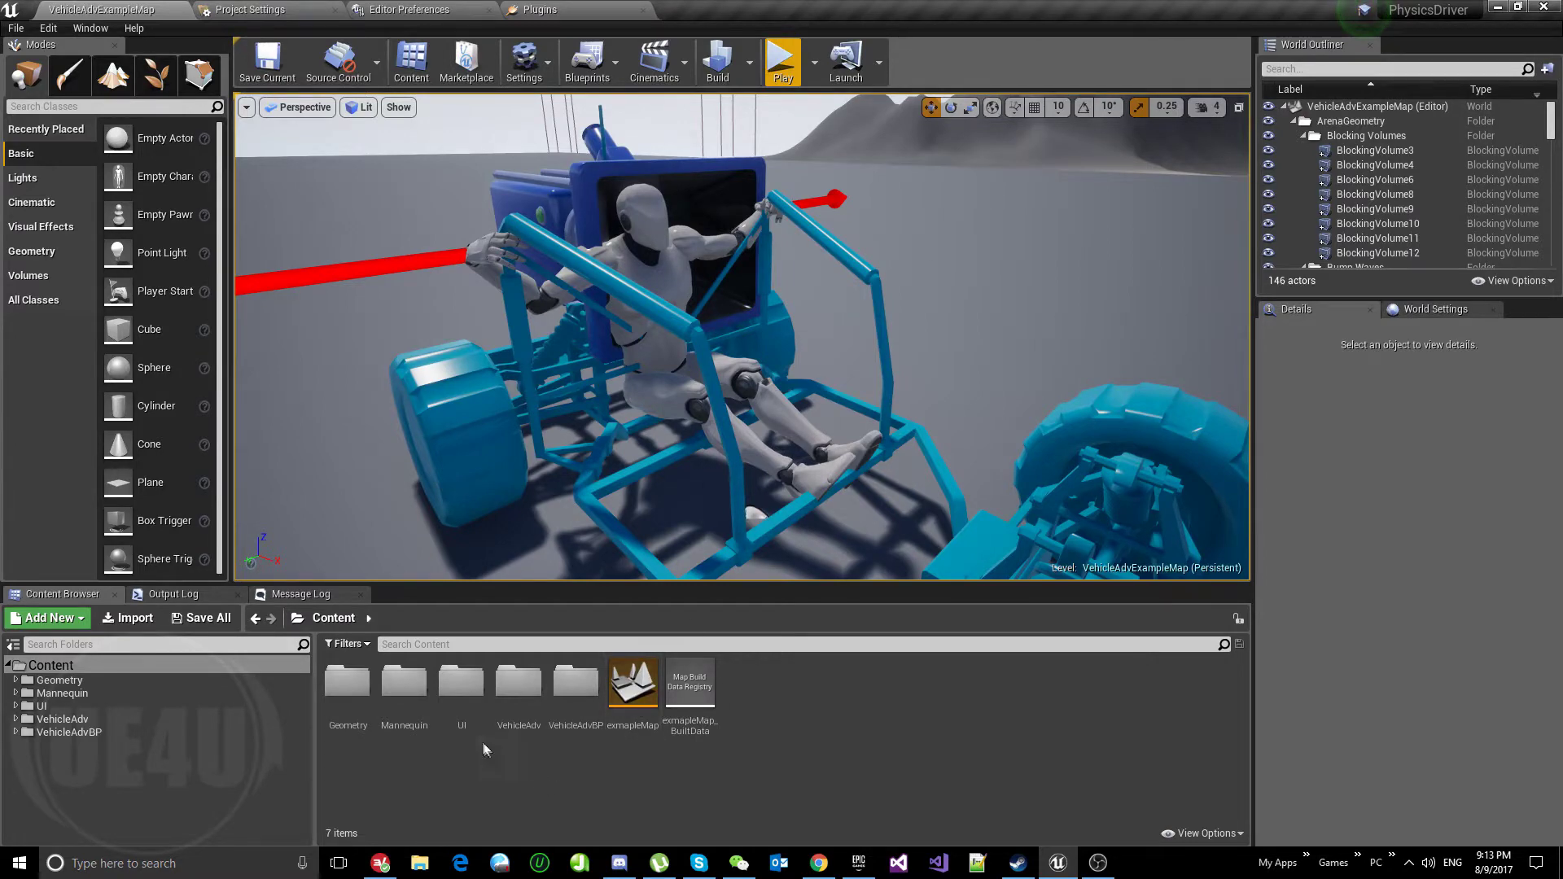
Open the ThirdPersonIdle animation from Mannequin > Animations and dock its editor tab.
{"action": "double_click", "coordinate": [405, 688]}
{"action": "double_click", "coordinate": [347, 688]}
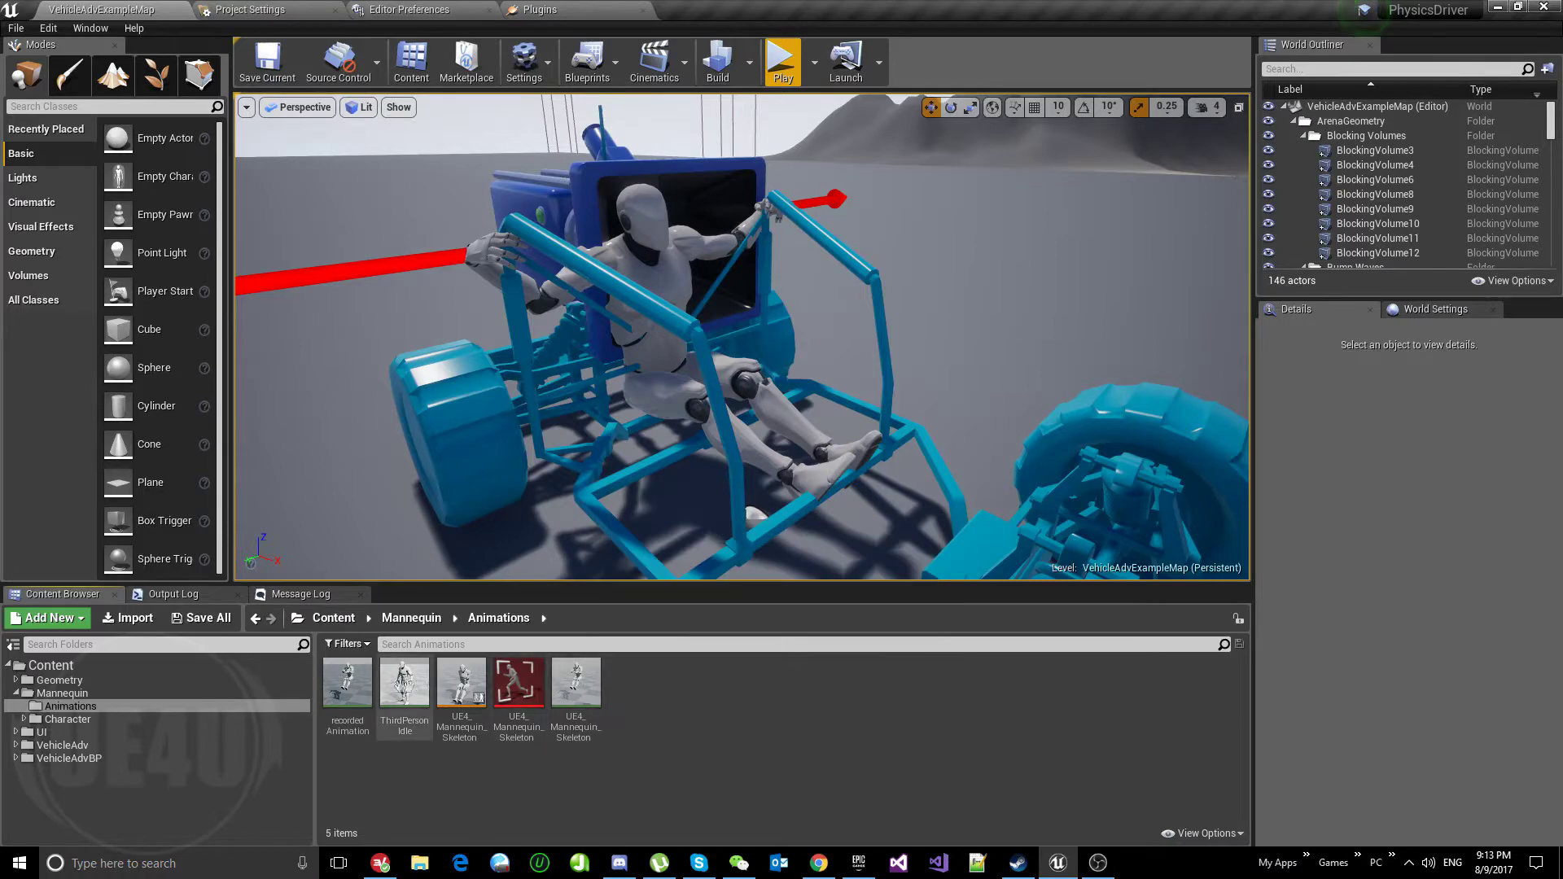
{"action": "double_click", "coordinate": [402, 684]}
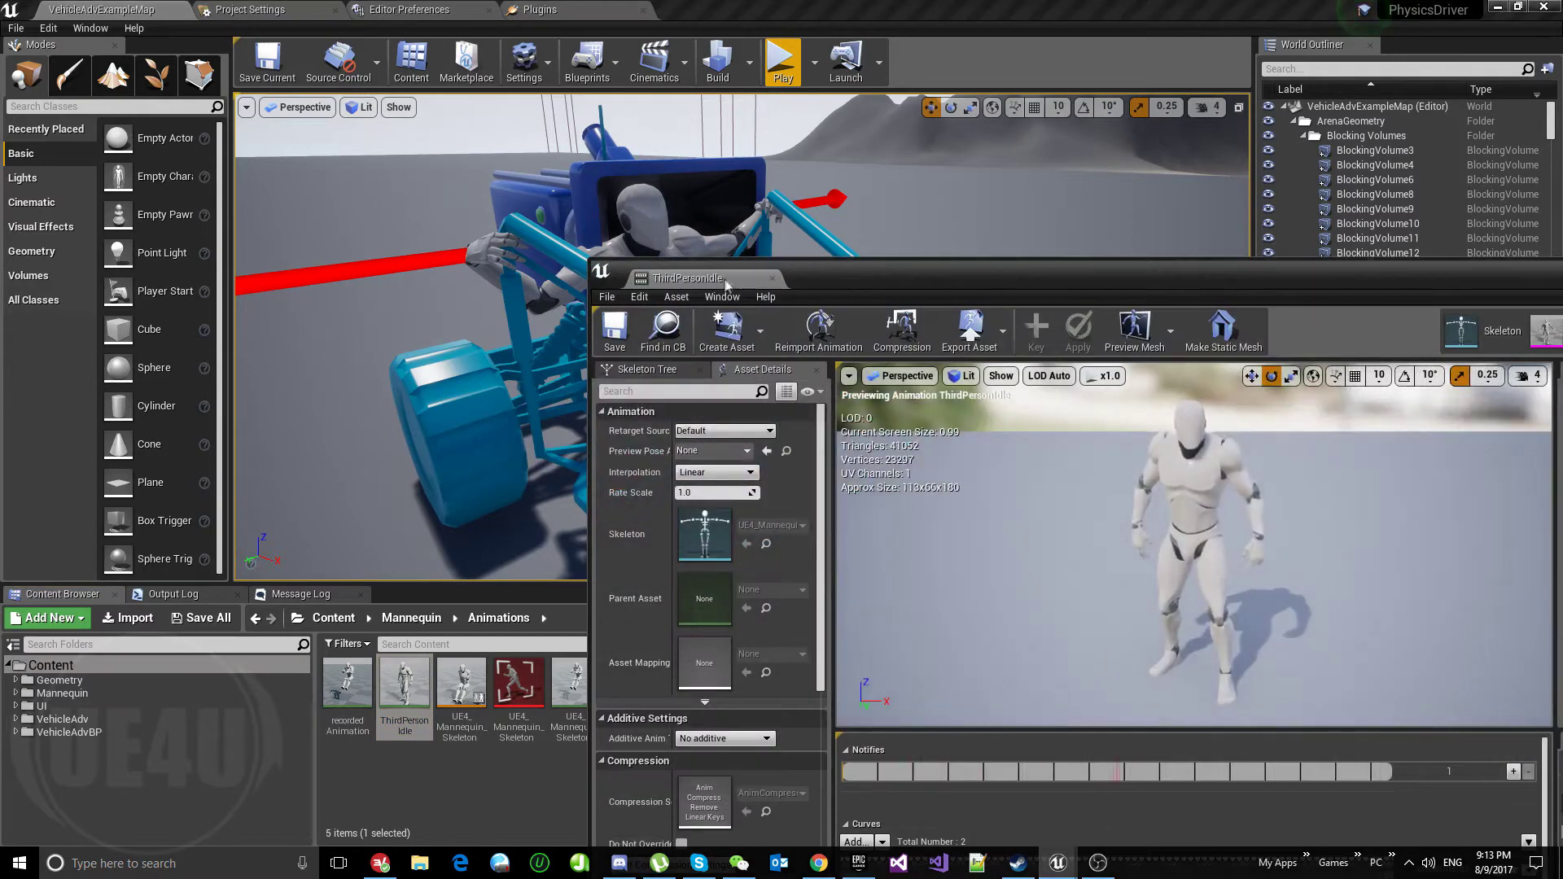
{"action": "left_click_drag", "start_coordinate": [725, 281], "coordinate": [860, 7]}
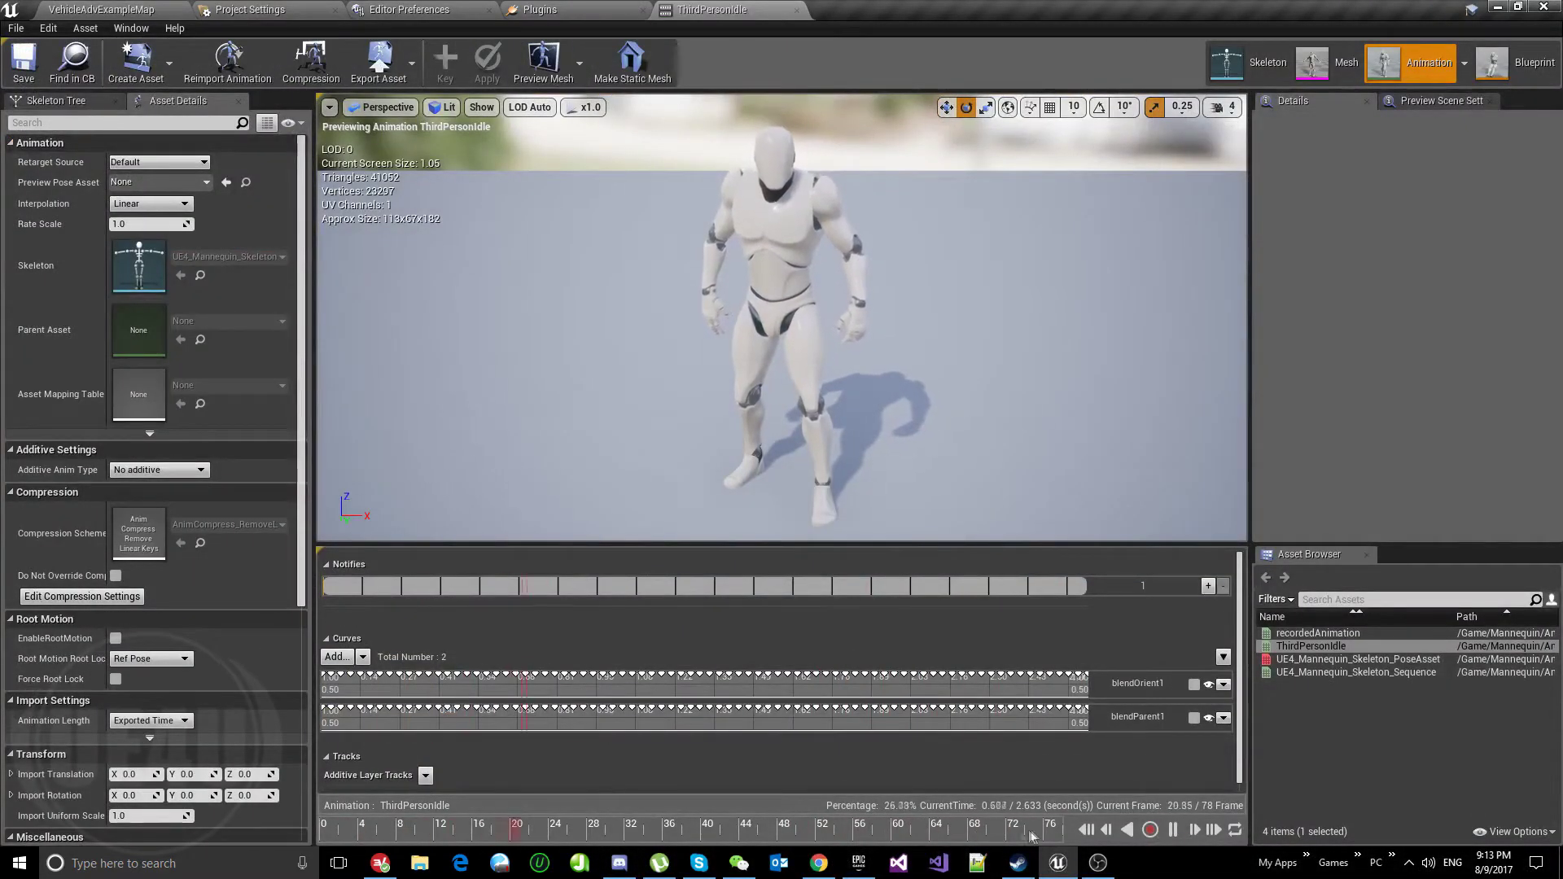
Pause the preview at 1.840 s, test-rotate the thigh_l bone, then undo the rotation.
{"action": "left_click", "coordinate": [1173, 830]}
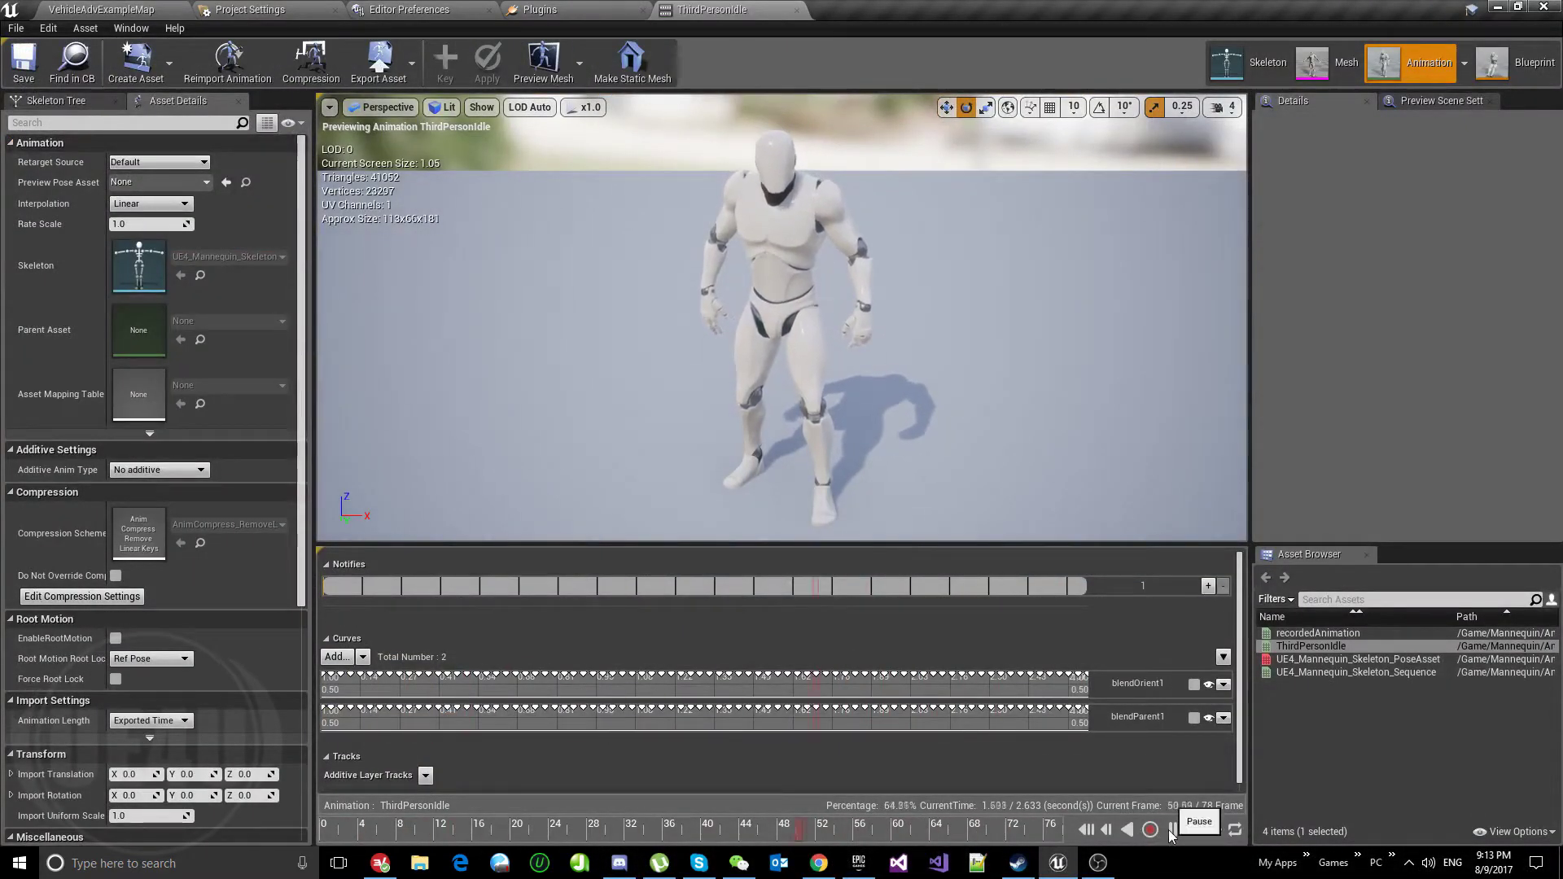
{"action": "left_click", "coordinate": [806, 339]}
{"action": "left_click_drag", "start_coordinate": [806, 309], "coordinate": [806, 326]}
{"action": "key", "text": "ctrl+z"}
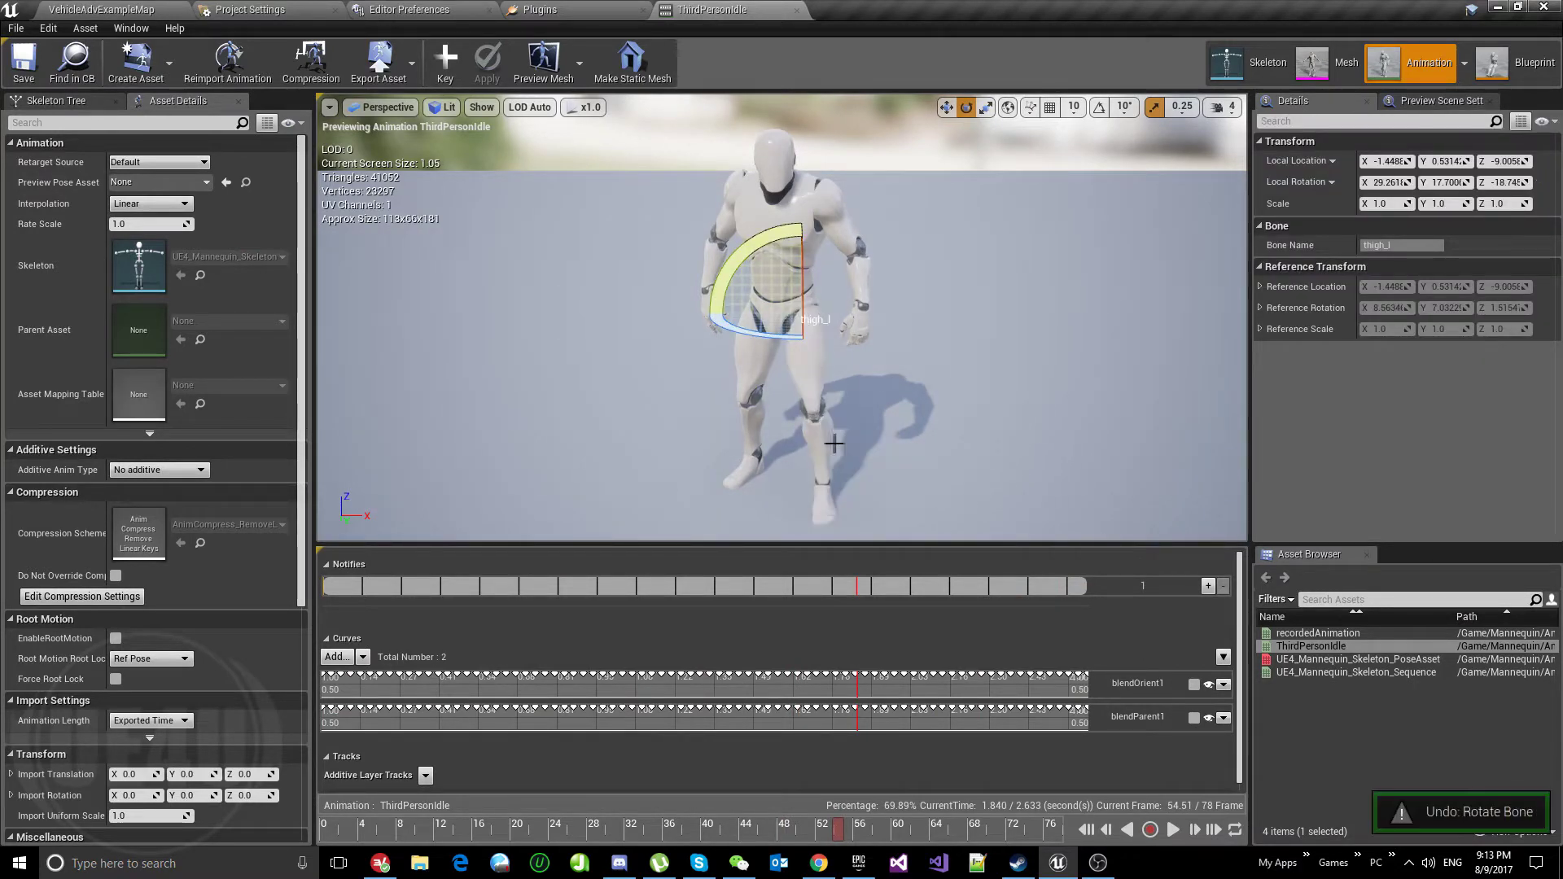
Browse the Create Animation and Create PoseAsset submenus, dismiss them, and return to VehicleAdvExampleMap.
{"action": "left_click", "coordinate": [170, 65]}
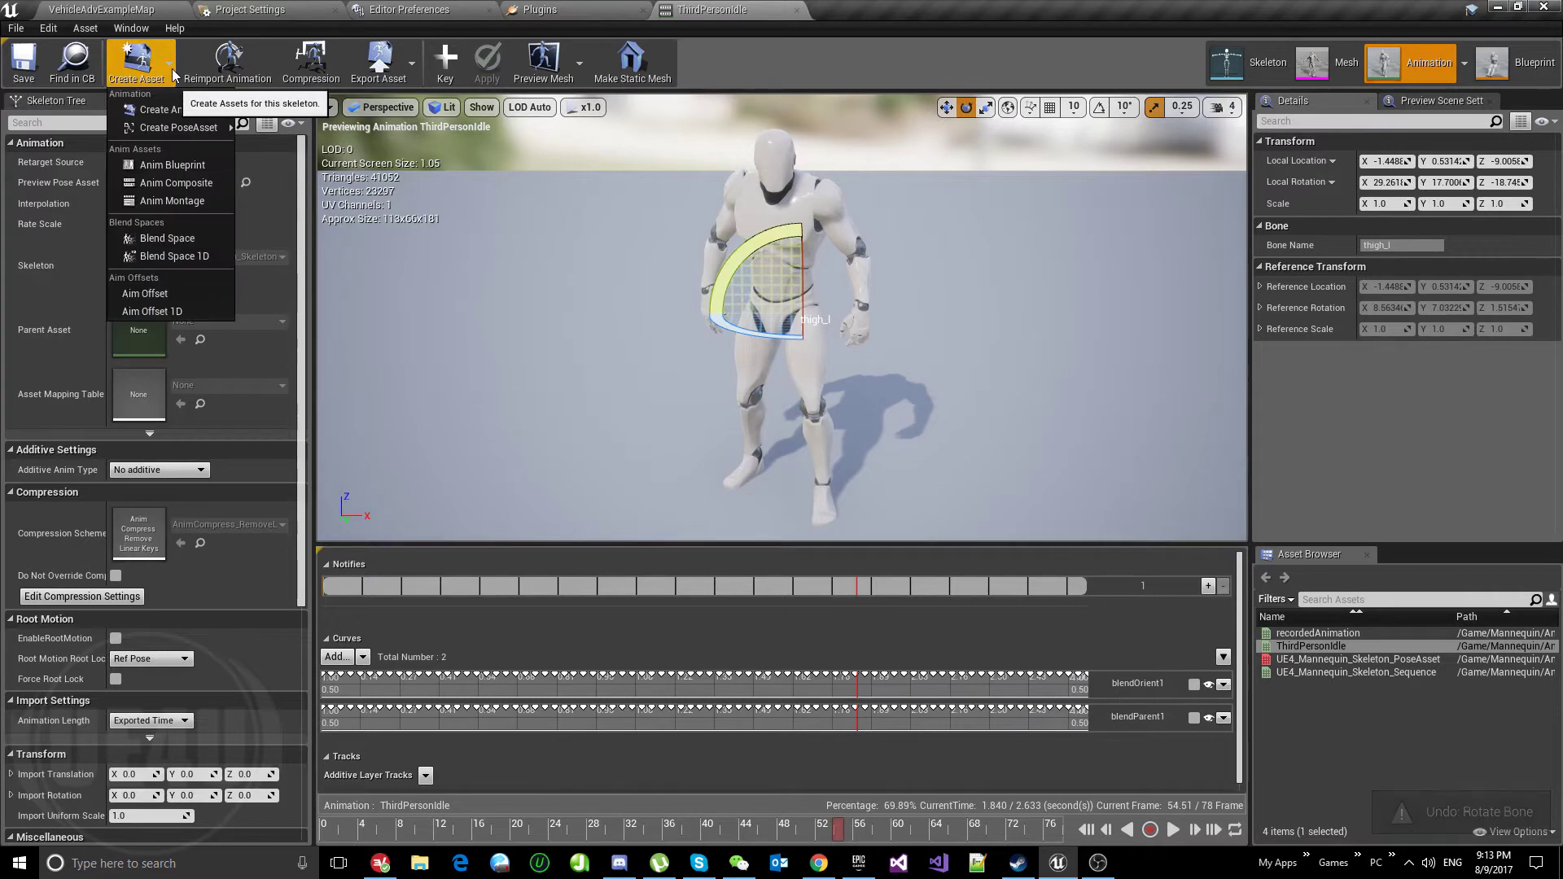
{"action": "left_click", "coordinate": [852, 77]}
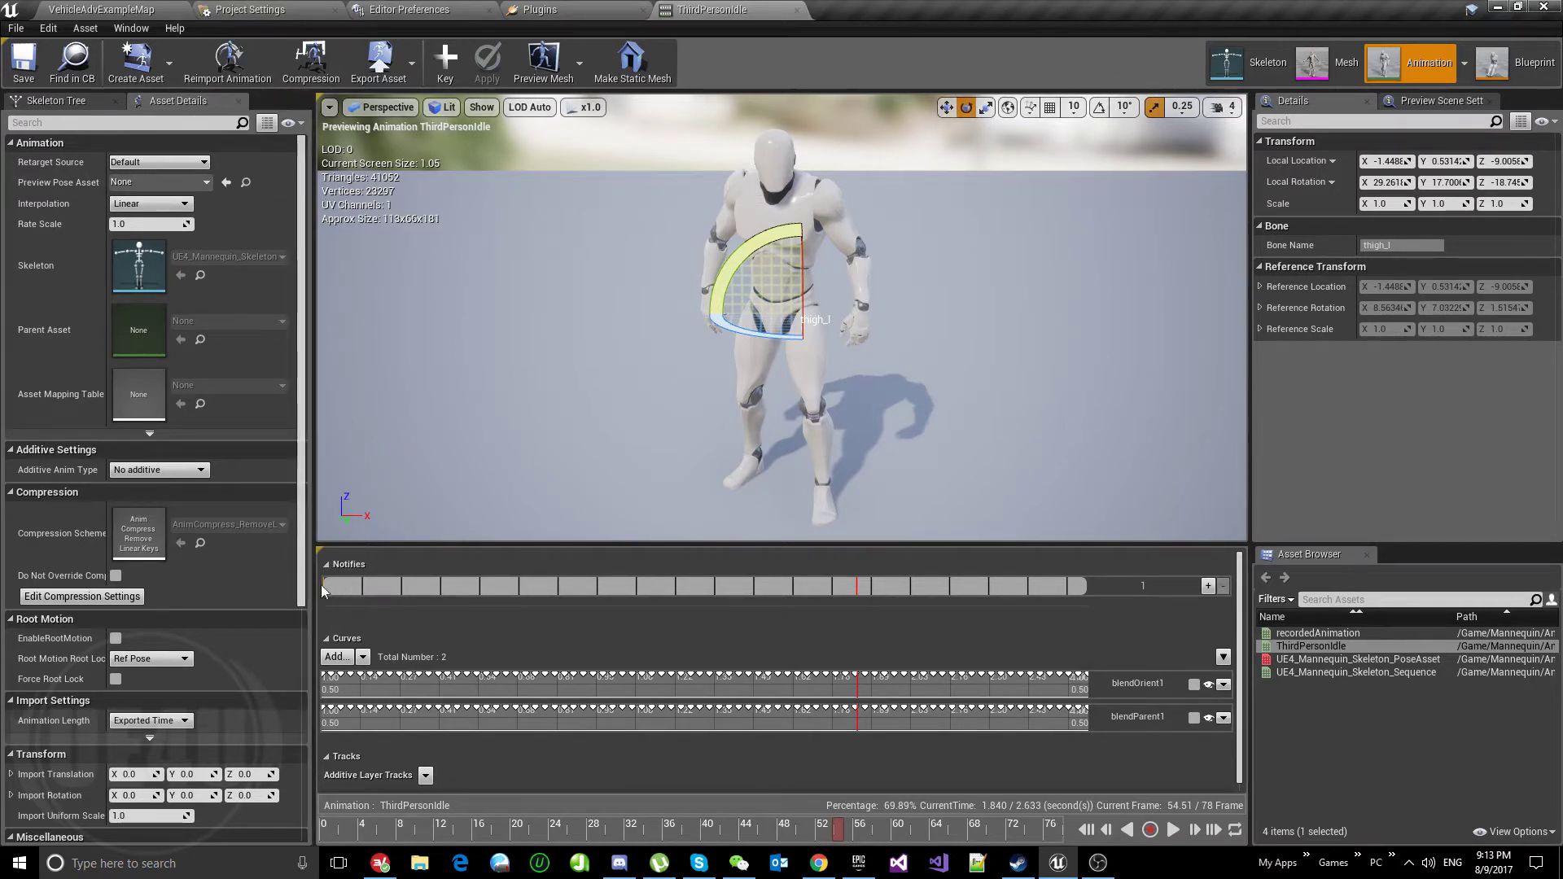
{"action": "left_click", "coordinate": [170, 55]}
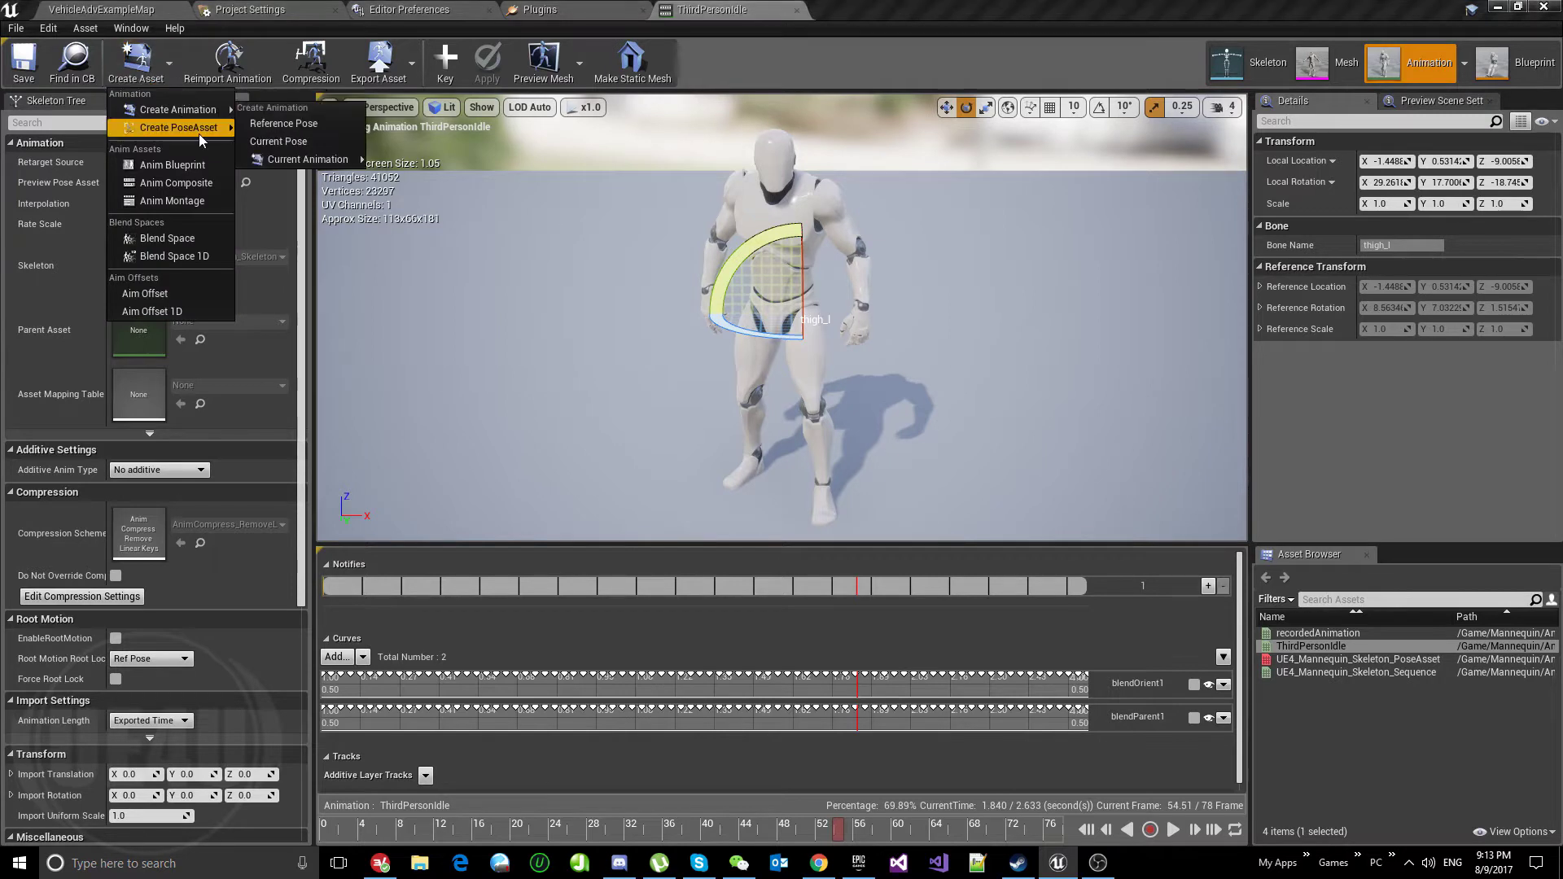
{"action": "mouse_move", "coordinate": [199, 129]}
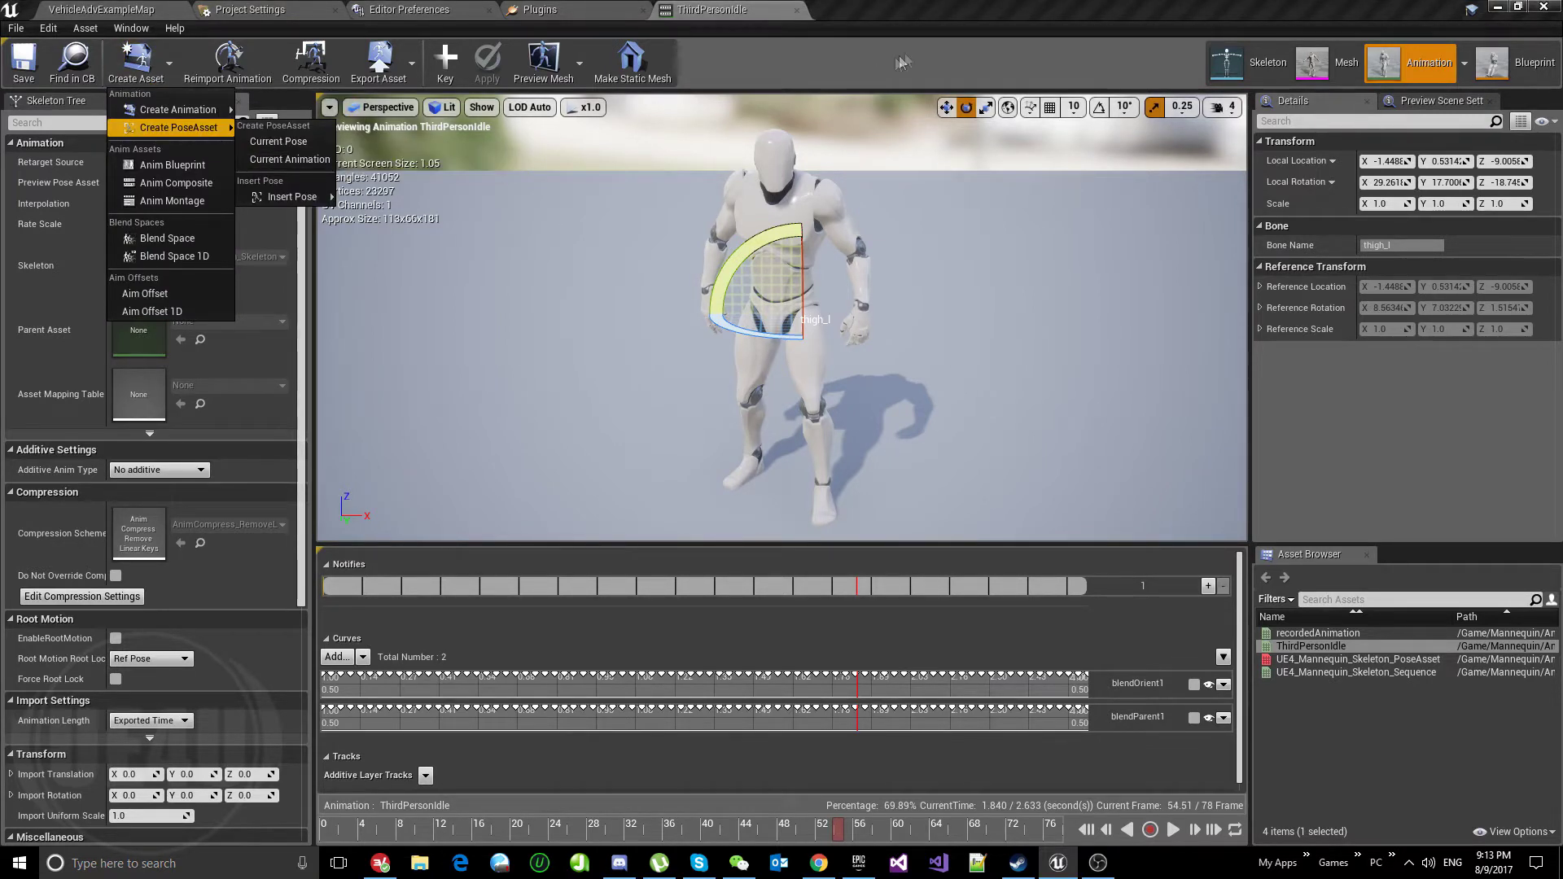
{"action": "left_click", "coordinate": [957, 17]}
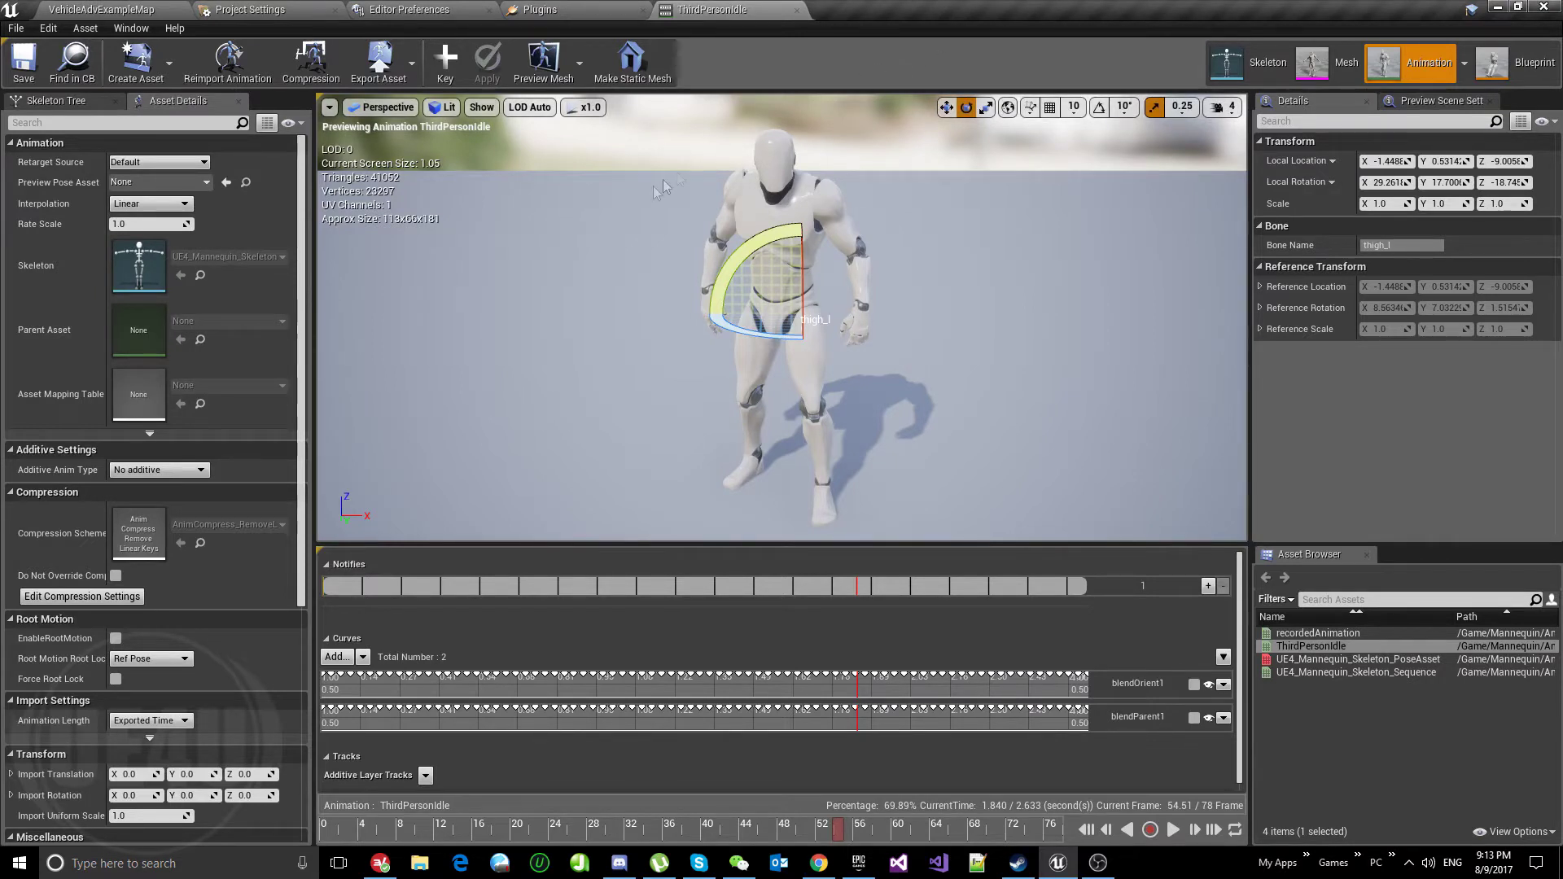
{"action": "left_click", "coordinate": [137, 64]}
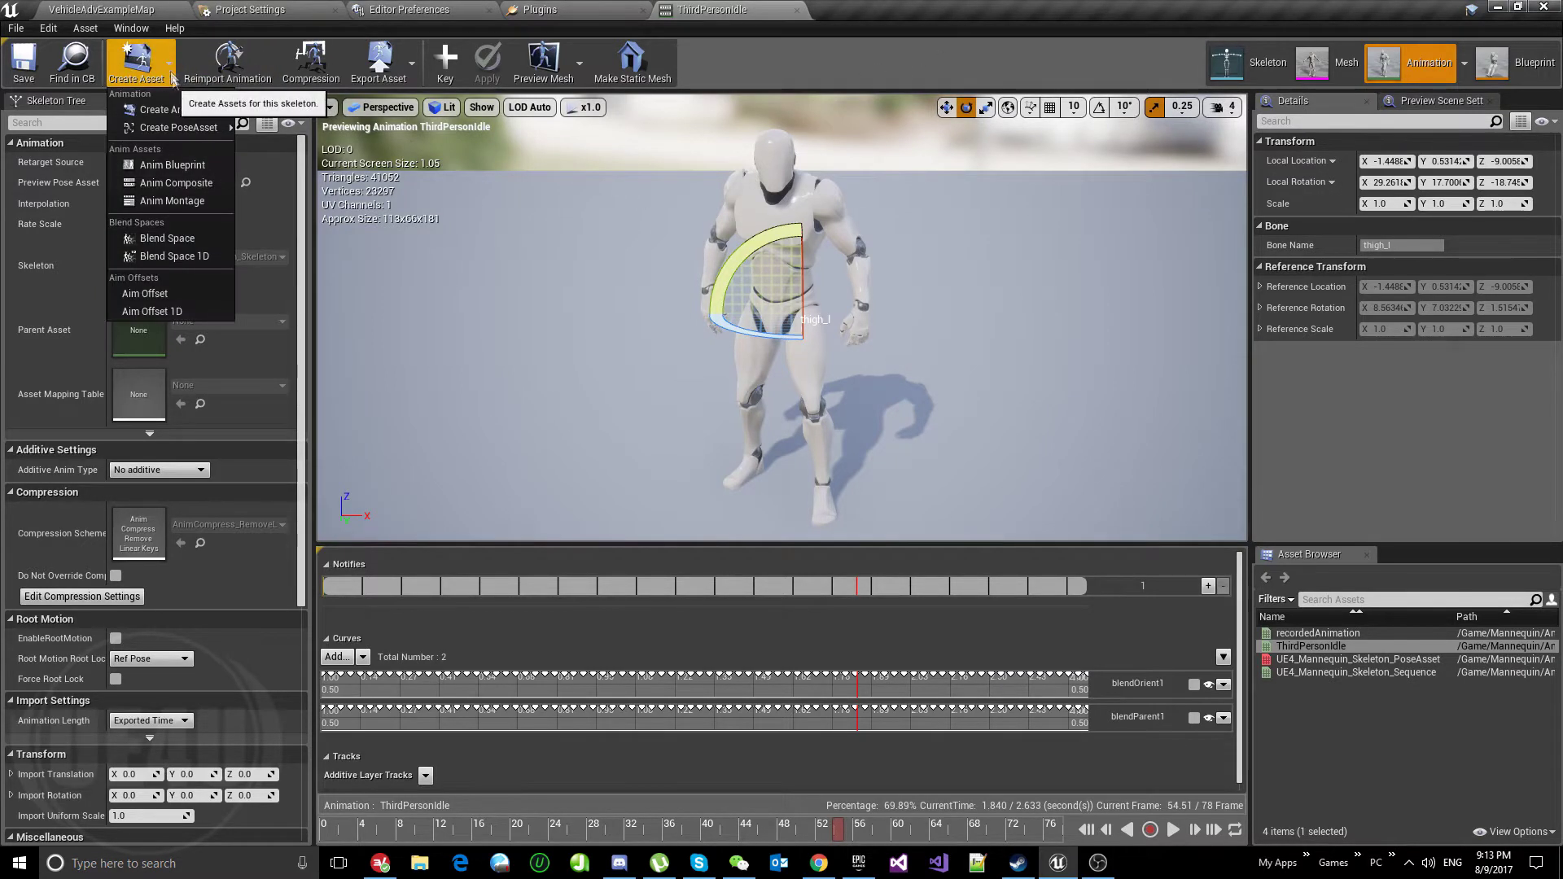
{"action": "mouse_move", "coordinate": [178, 109]}
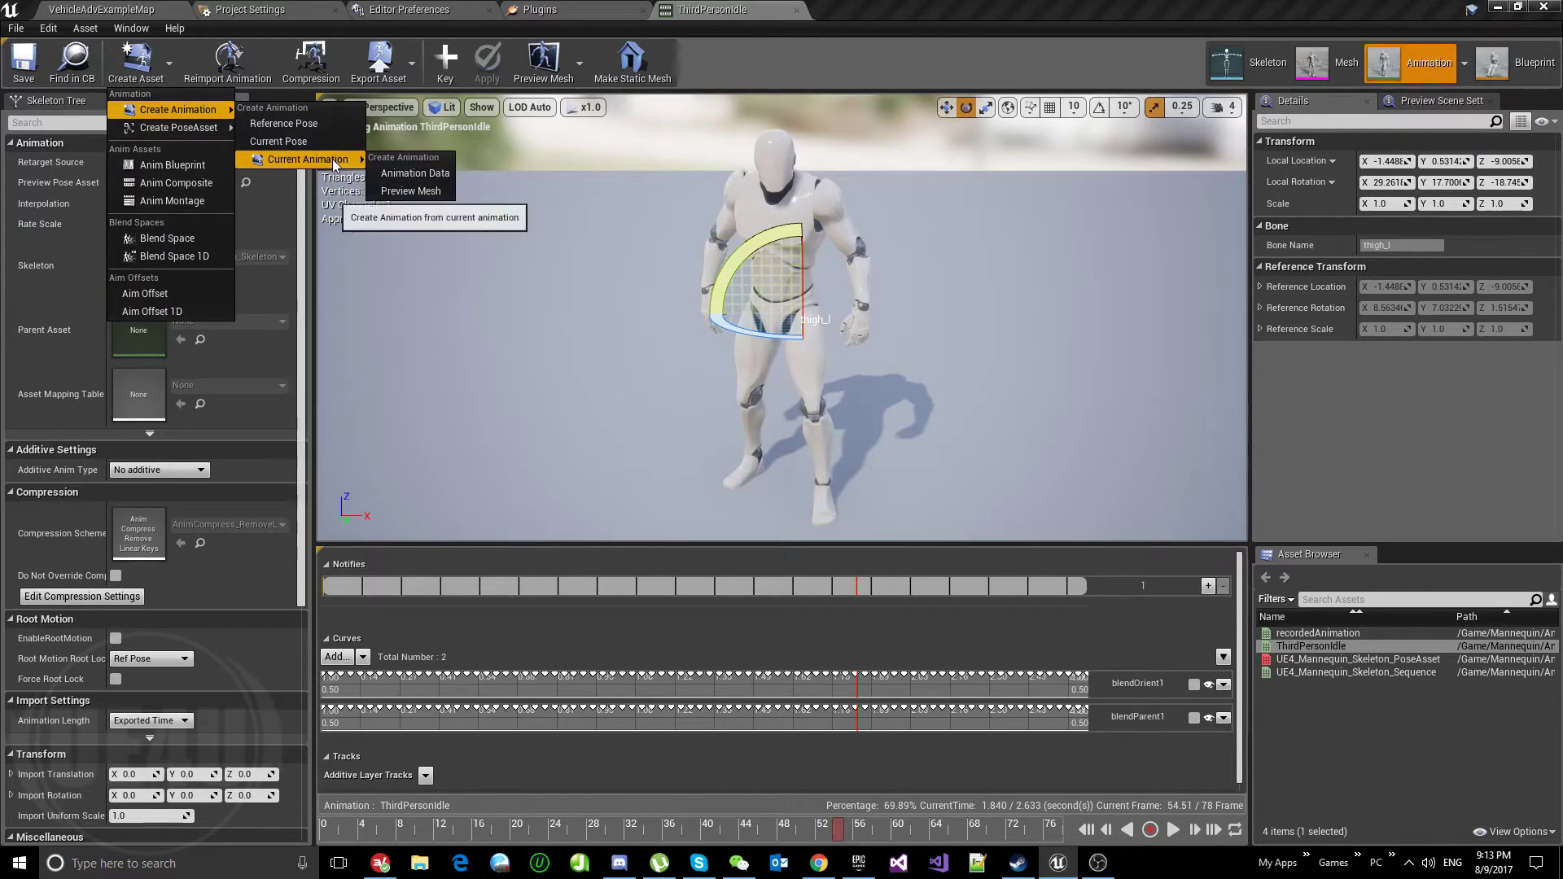
{"action": "left_click", "coordinate": [931, 11]}
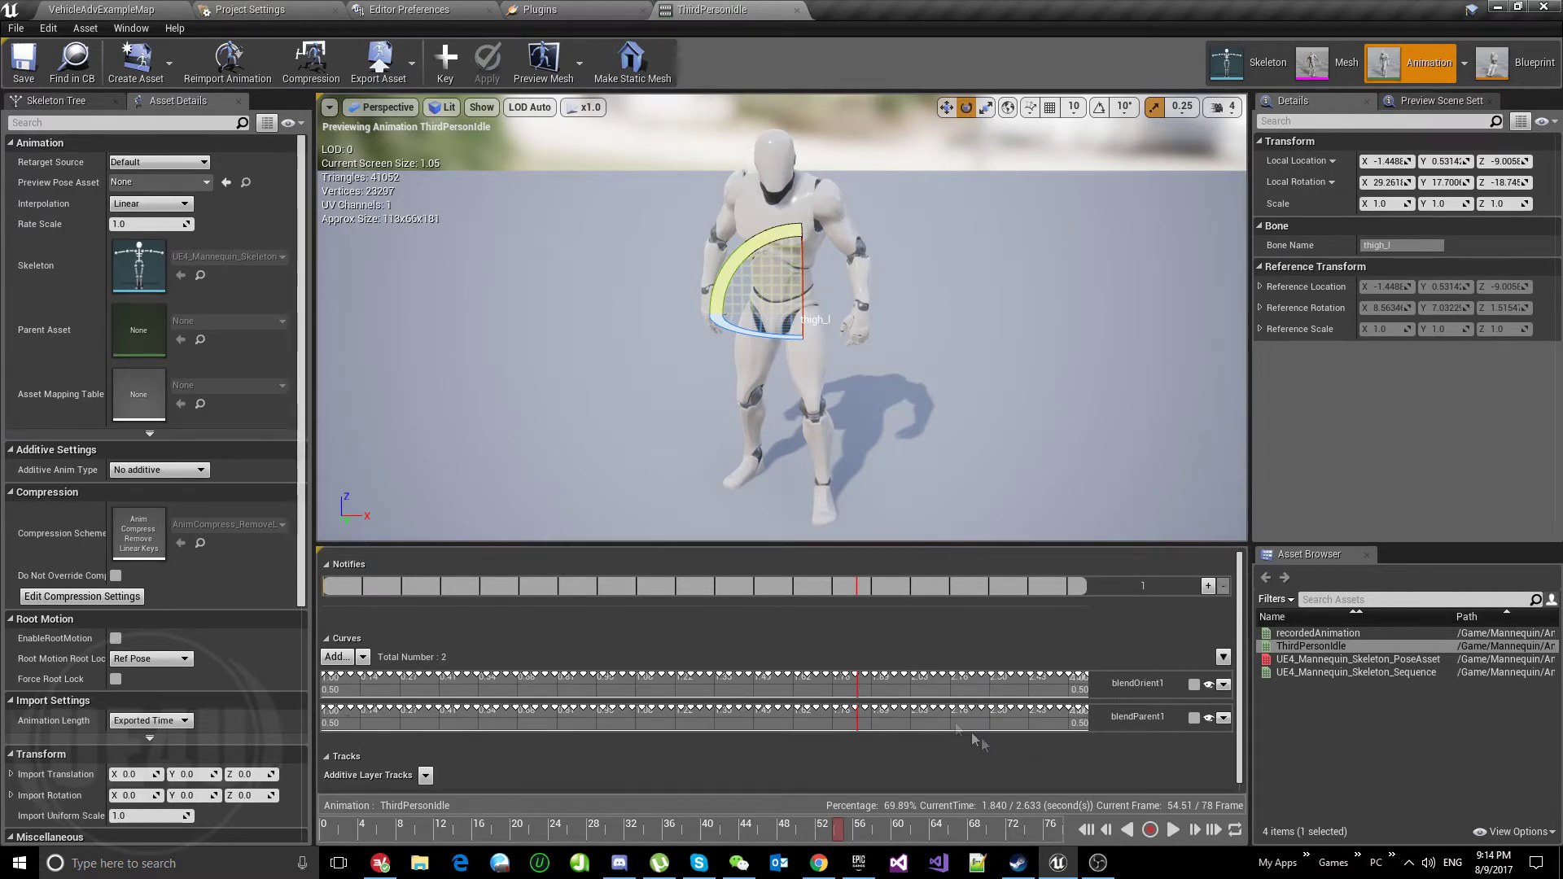
{"action": "left_click", "coordinate": [102, 9]}
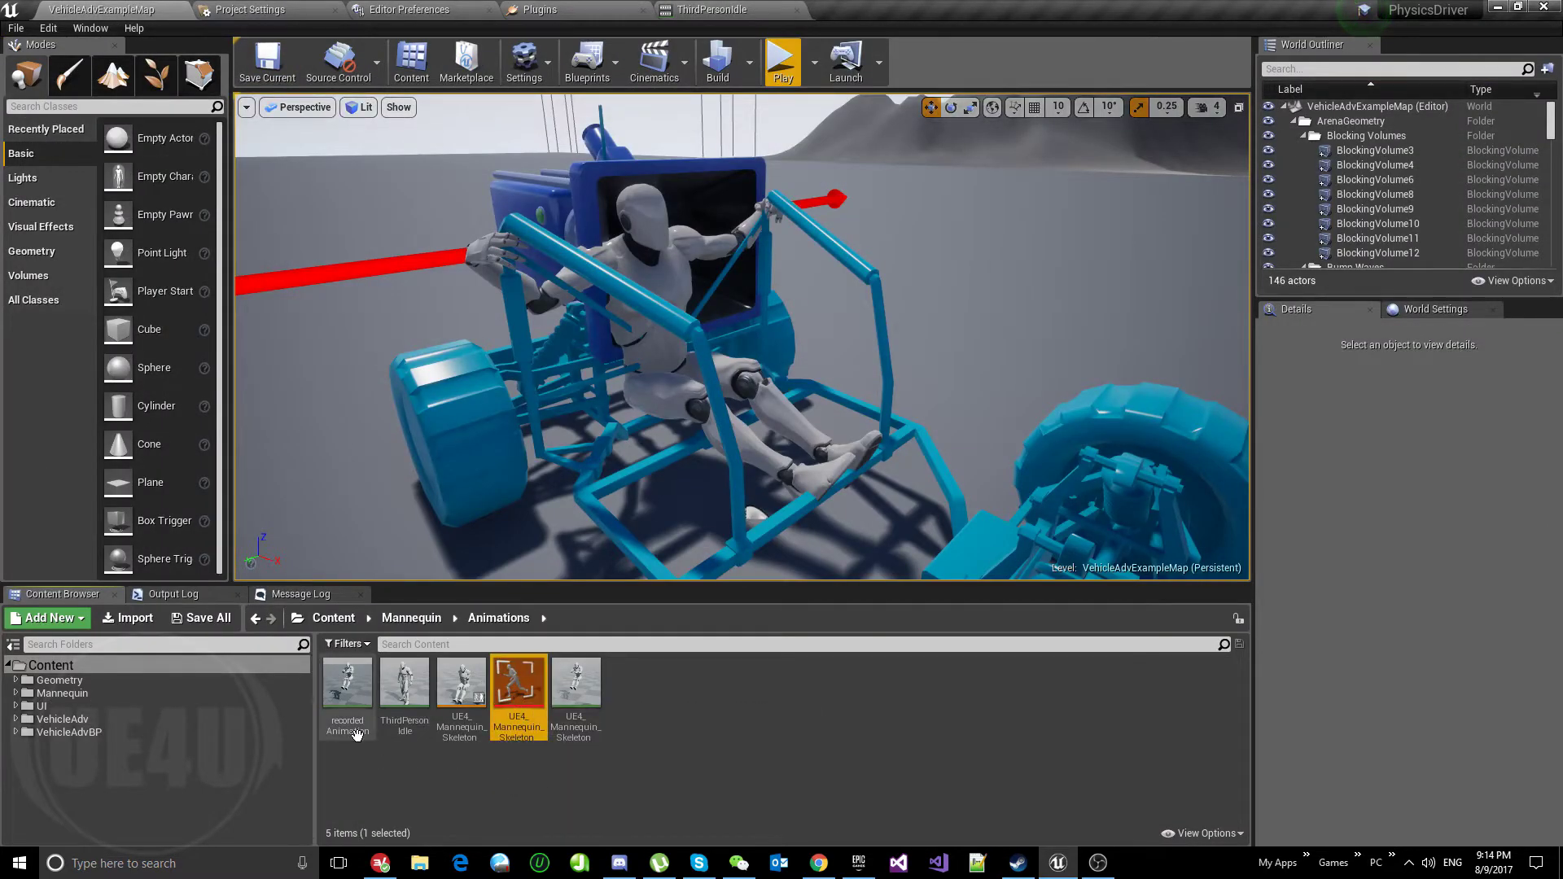
{"action": "left_click", "coordinate": [348, 707]}
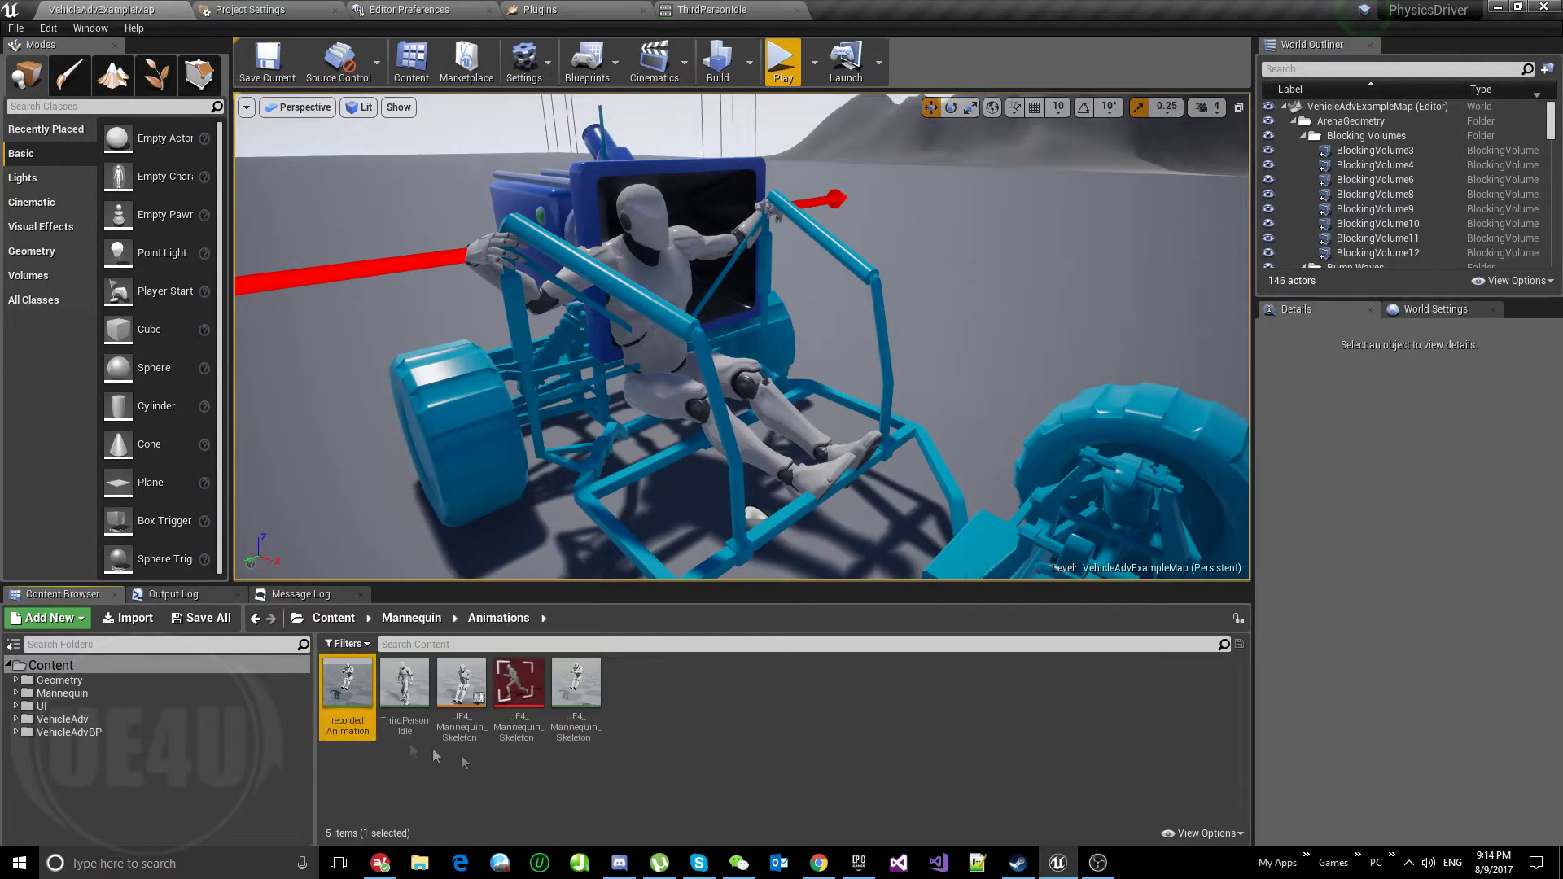
{"action": "double_click", "coordinate": [583, 723]}
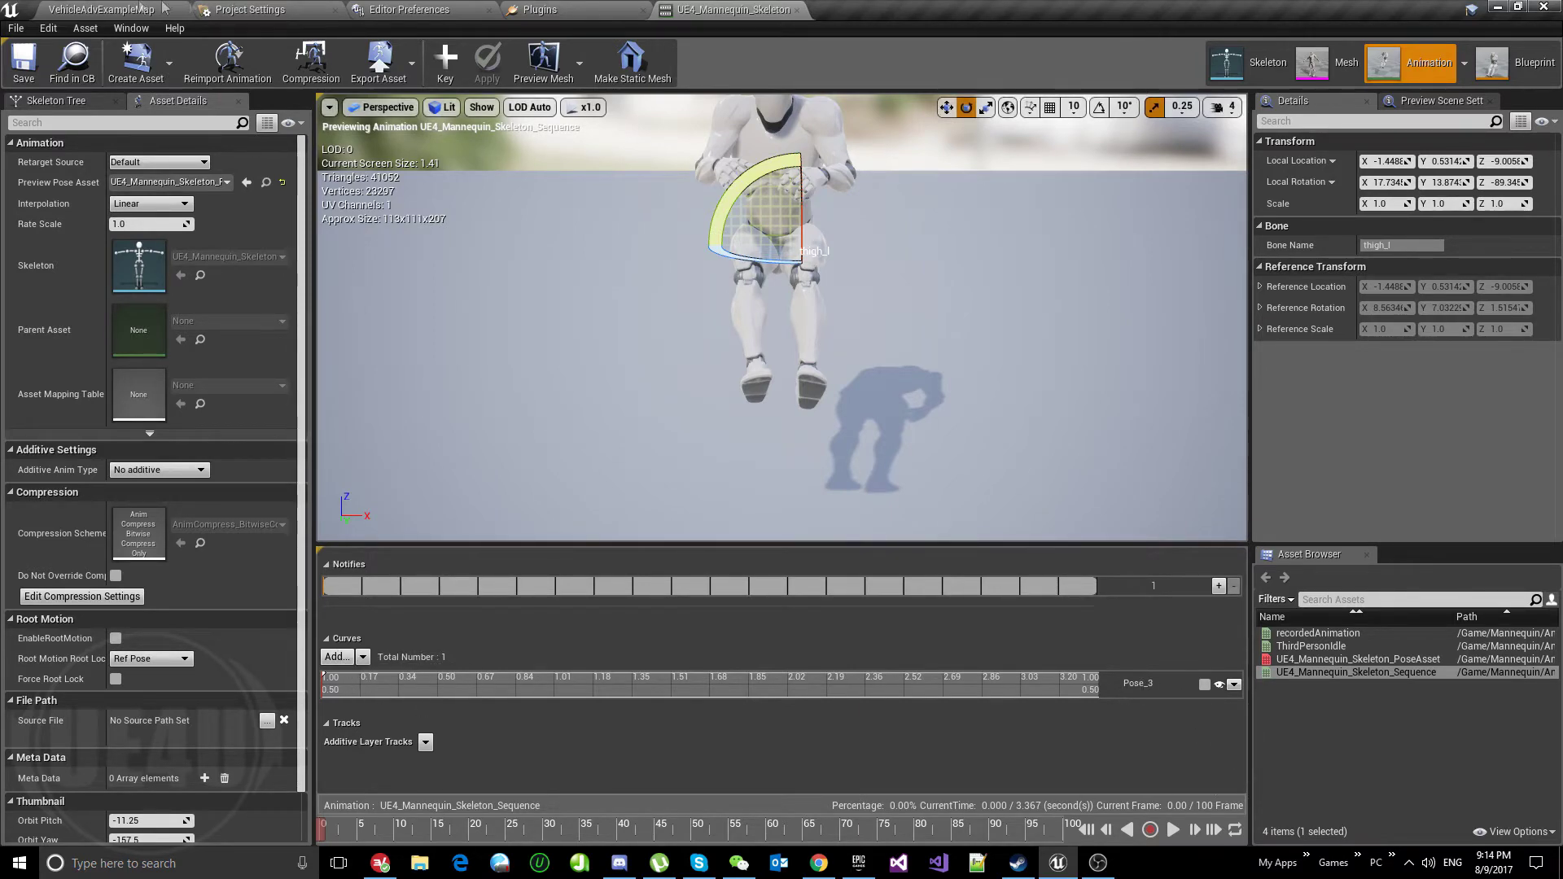
{"action": "left_click", "coordinate": [110, 11]}
{"action": "double_click", "coordinate": [526, 713]}
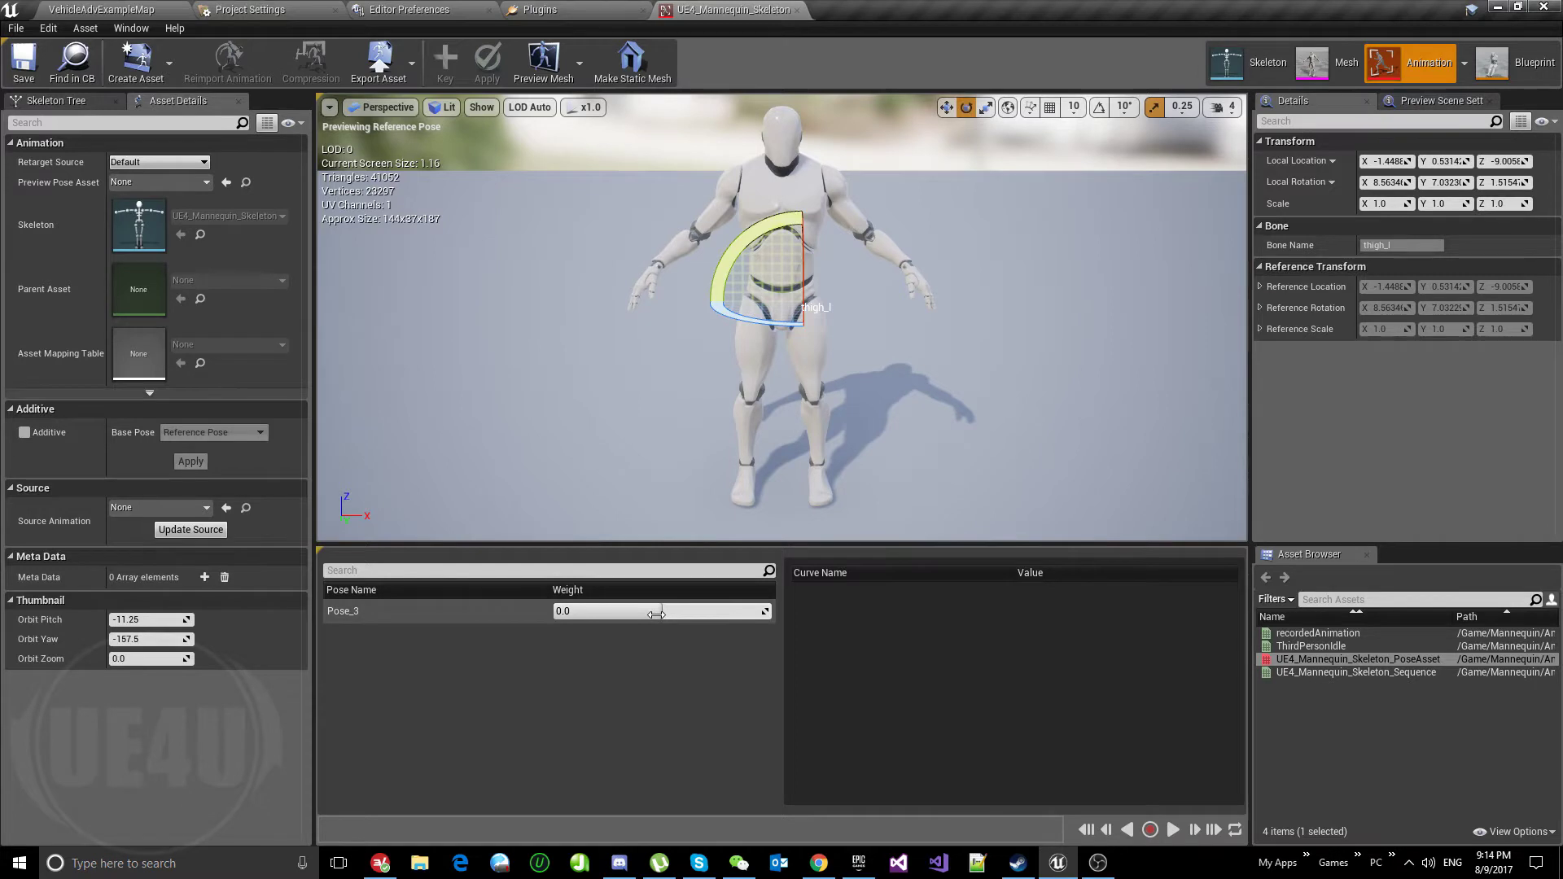
{"action": "left_click_drag", "start_coordinate": [657, 614], "coordinate": [732, 614]}
{"action": "left_click", "coordinate": [588, 612]}
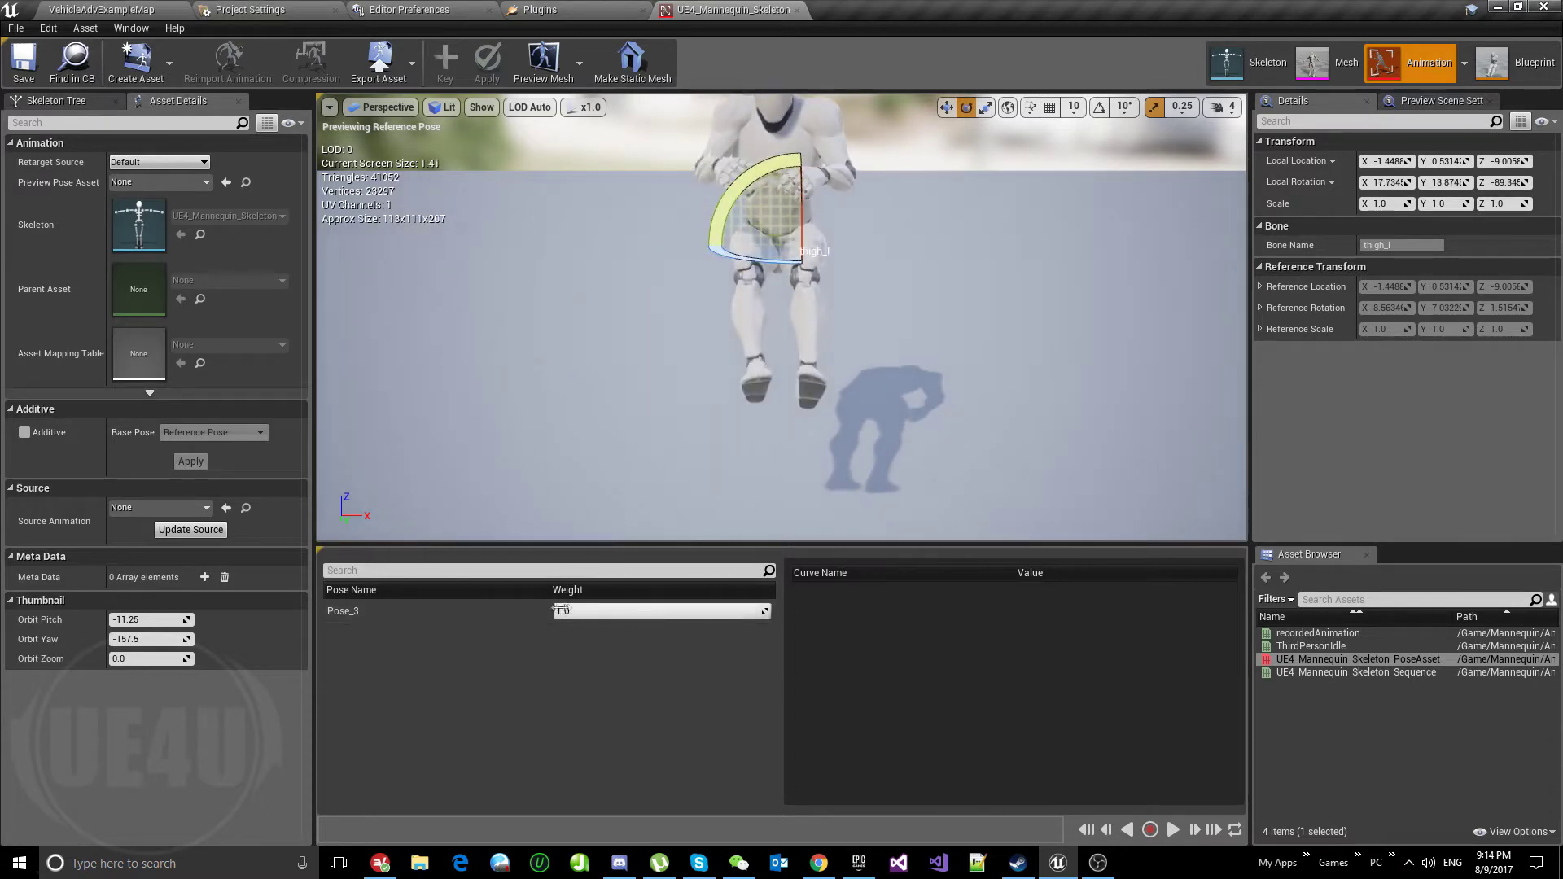
{"action": "type", "text": "0"}
{"action": "key", "text": "Return"}
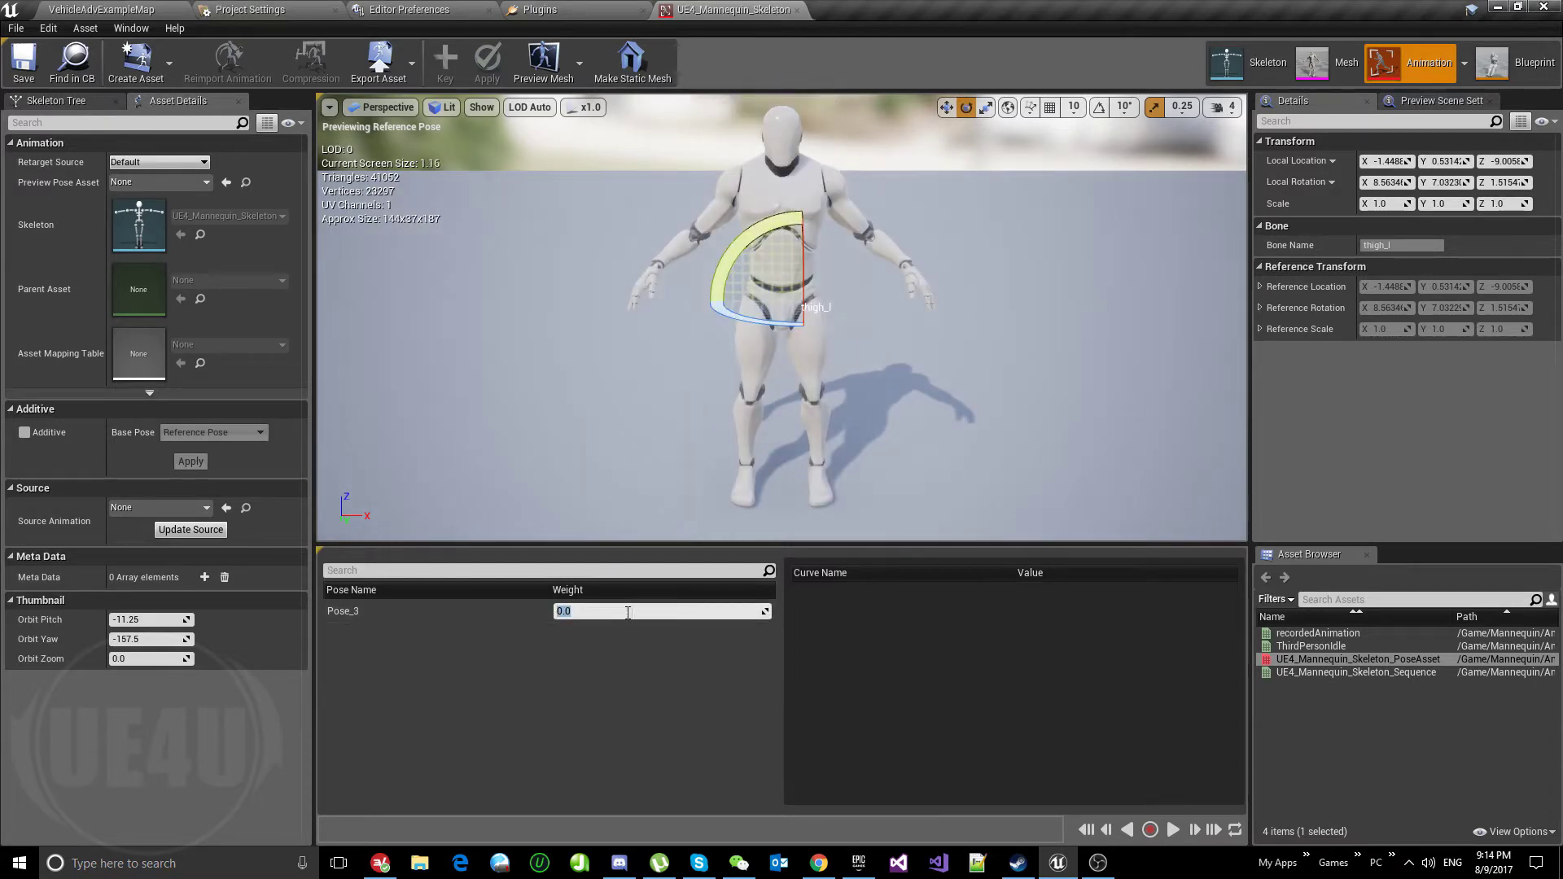
{"action": "left_click", "coordinate": [798, 11]}
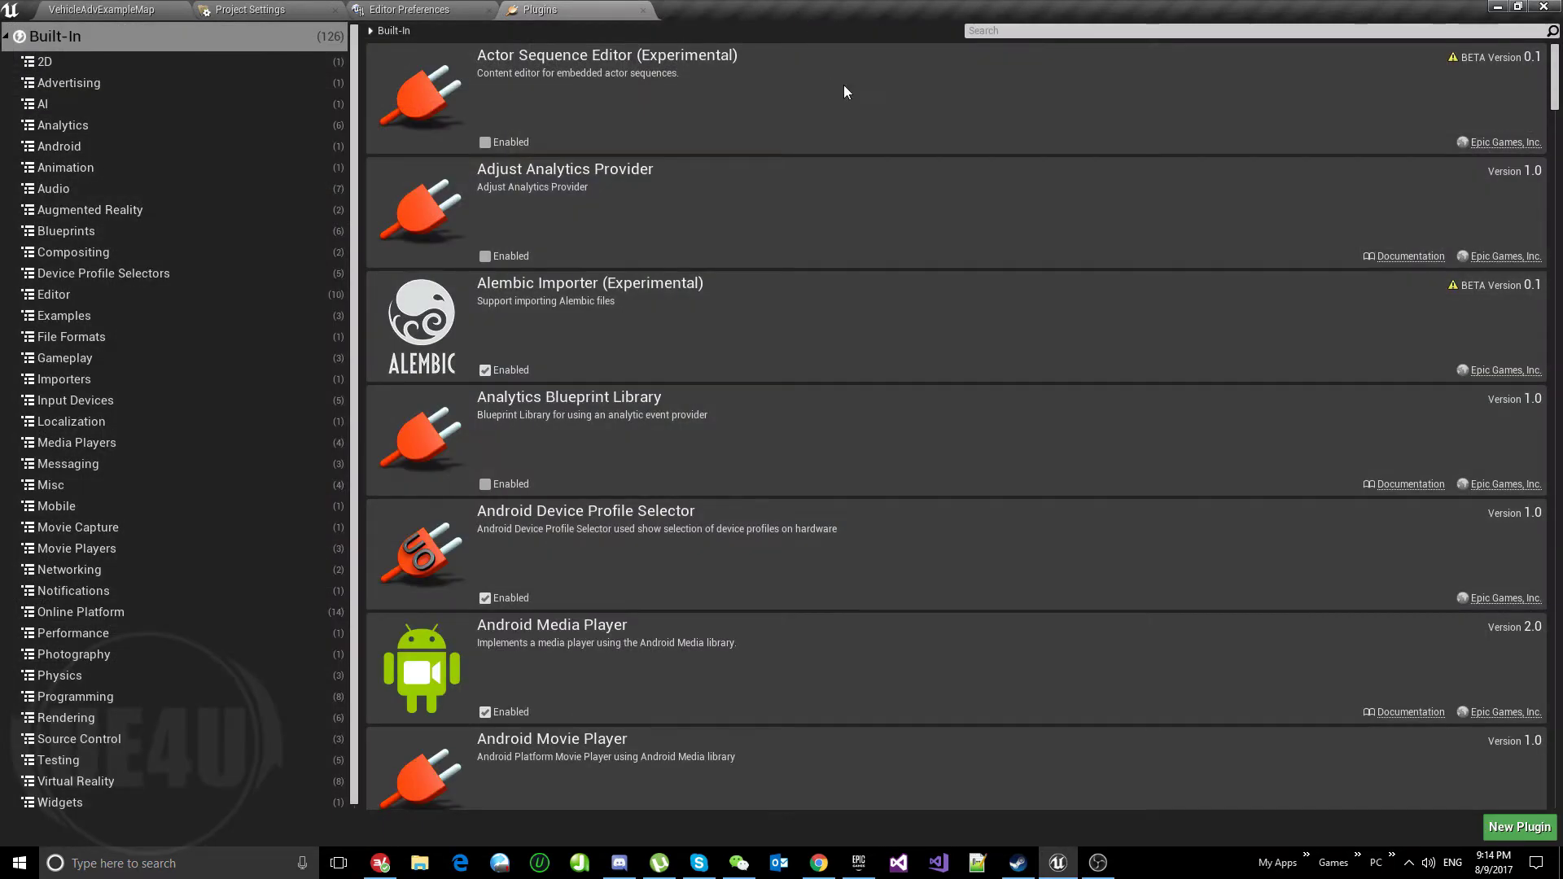
{"action": "left_click", "coordinate": [147, 8]}
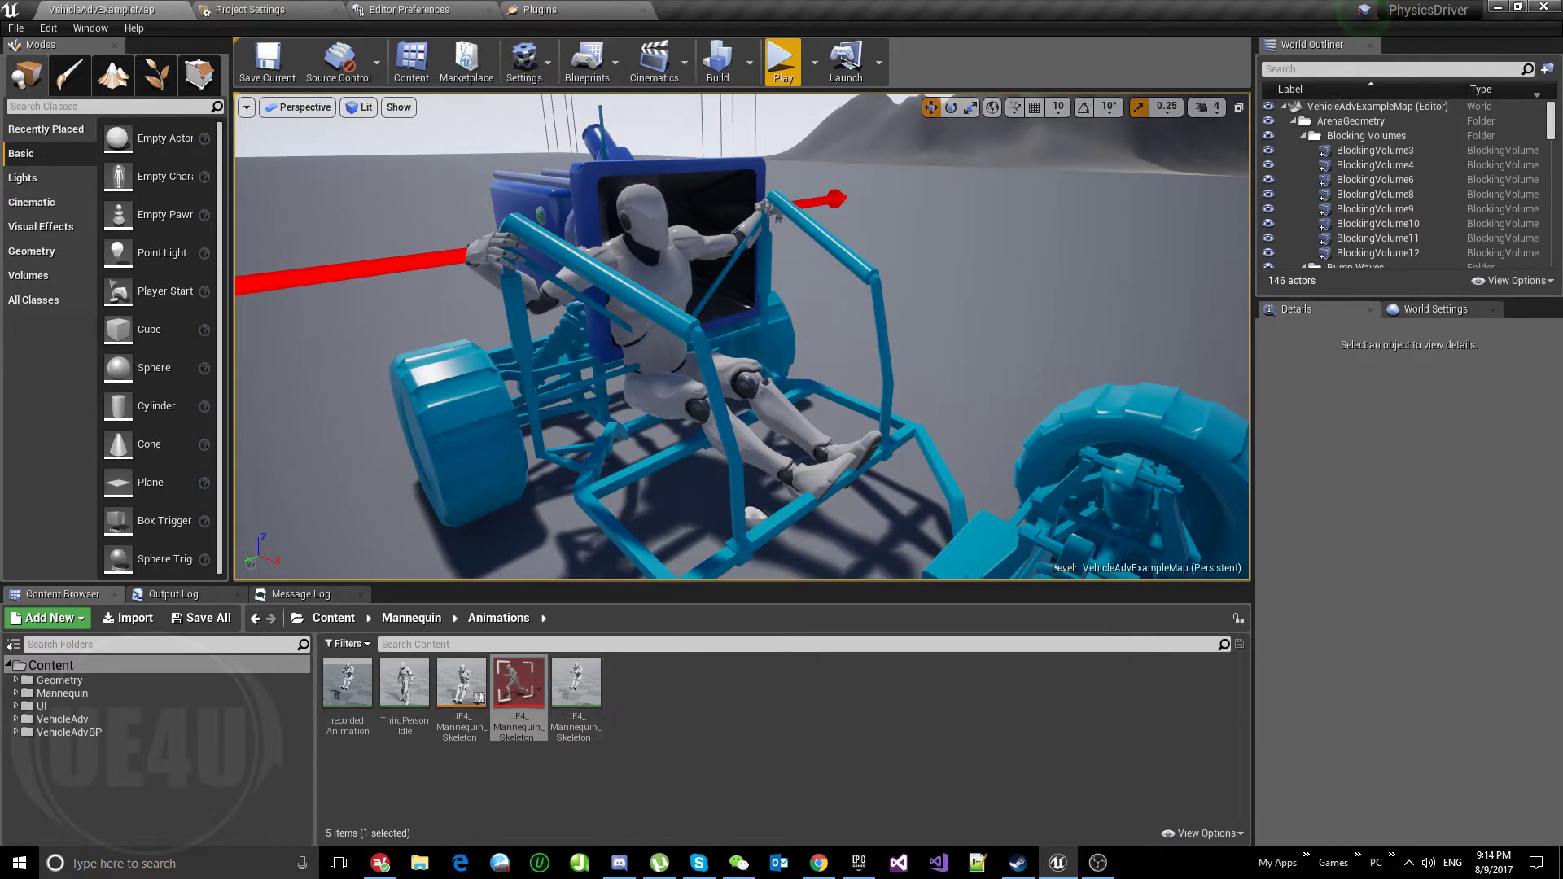
Select and frame the vehicle, open VehicleBlueprint, and inspect the MannequinDriver component.
{"action": "left_click", "coordinate": [558, 263]}
{"action": "key", "text": "f"}
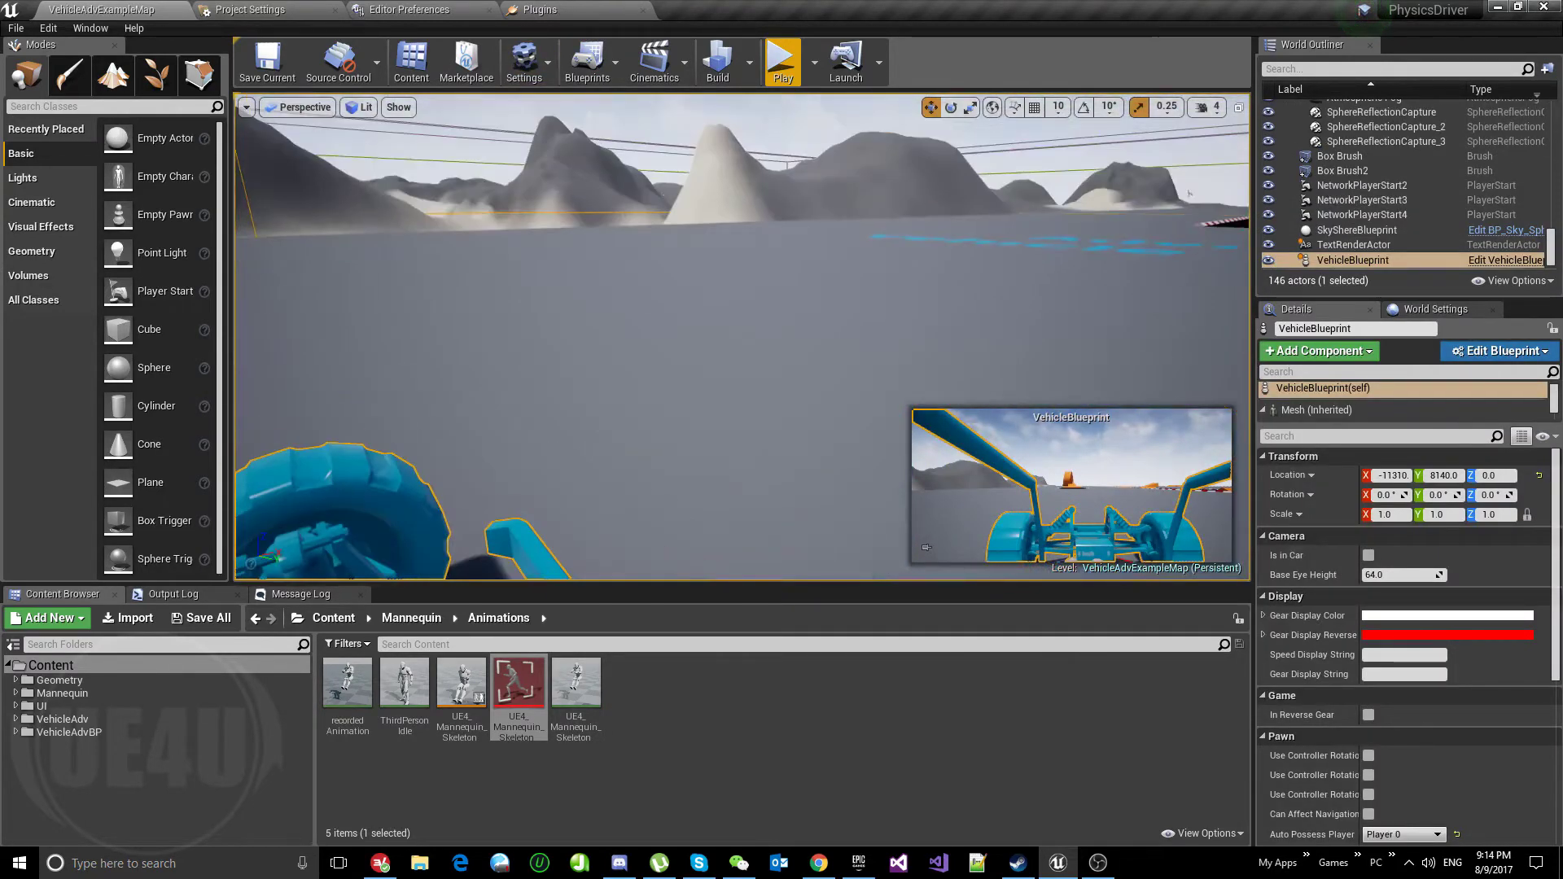
{"action": "left_click", "coordinate": [1504, 260]}
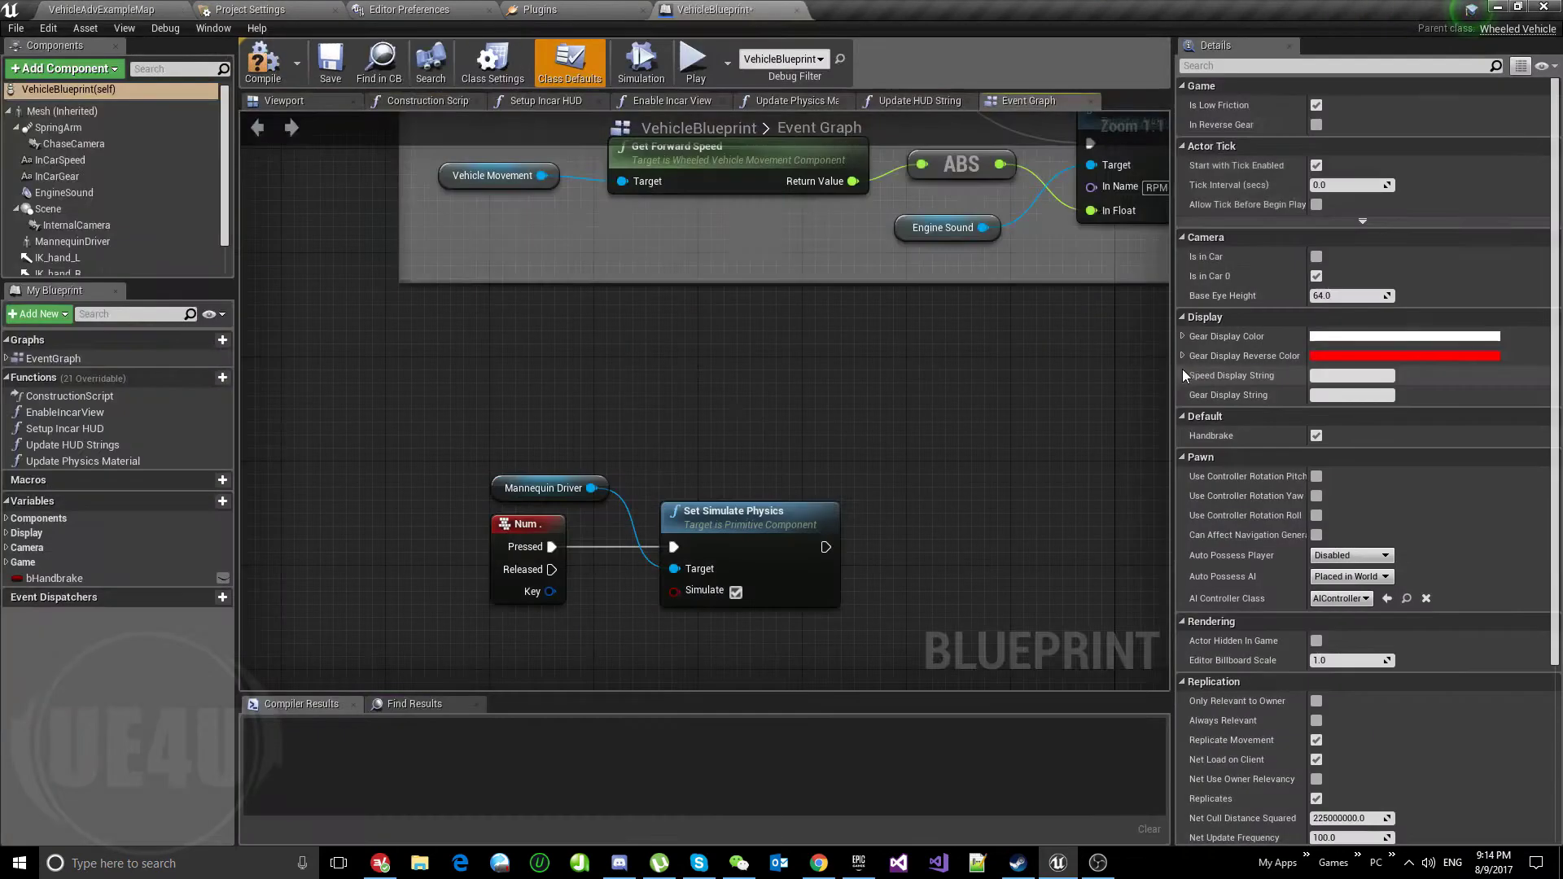
{"action": "scroll", "coordinate": [708, 505], "scroll_direction": "up", "scroll_amount": 3}
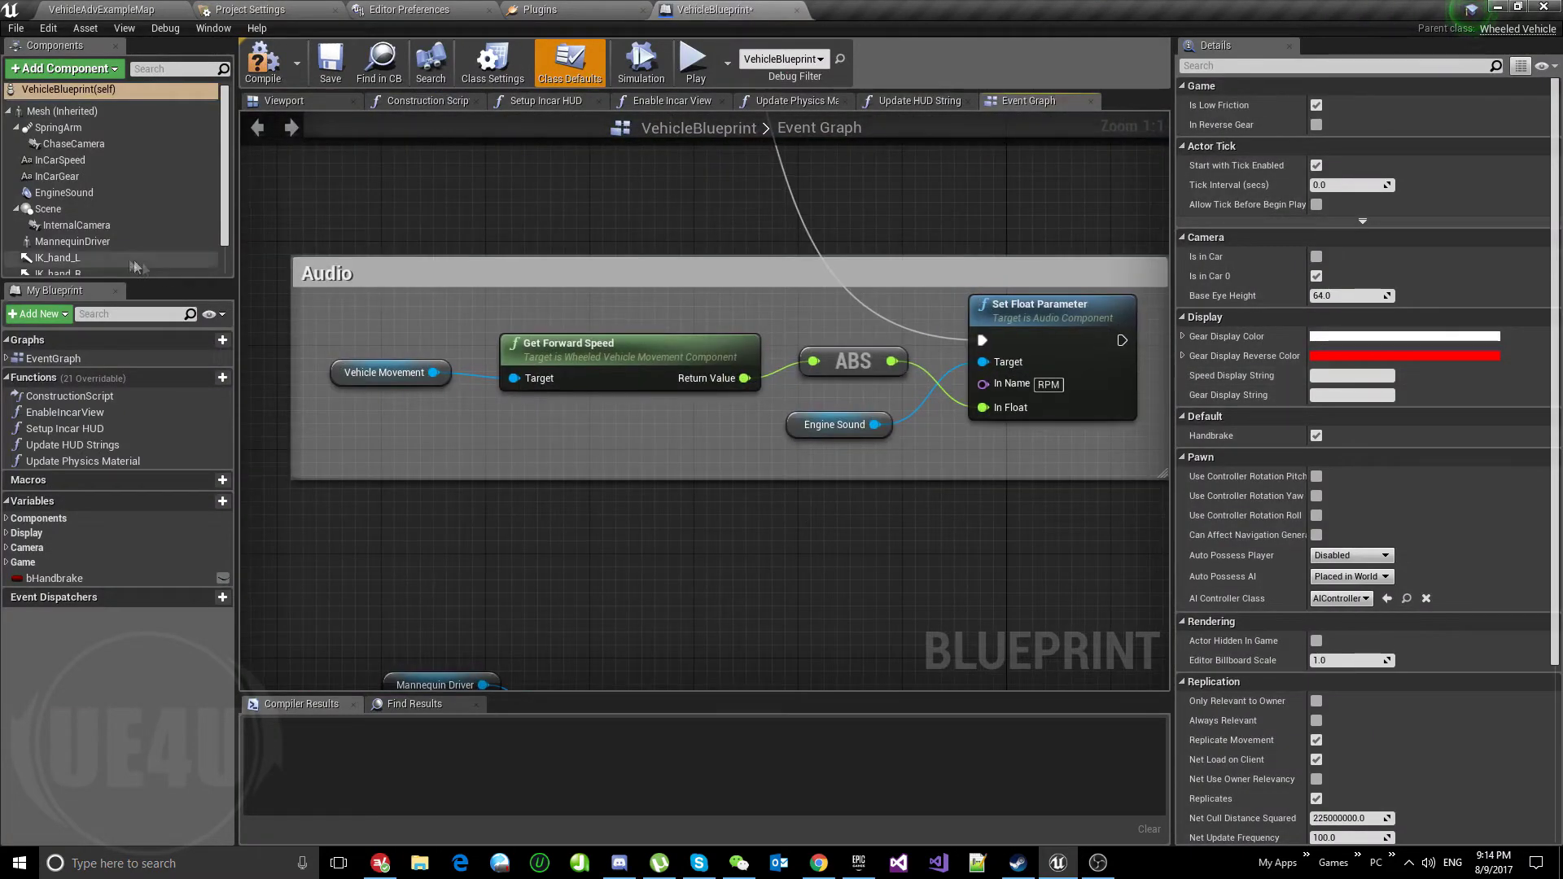
{"action": "left_click", "coordinate": [16, 128]}
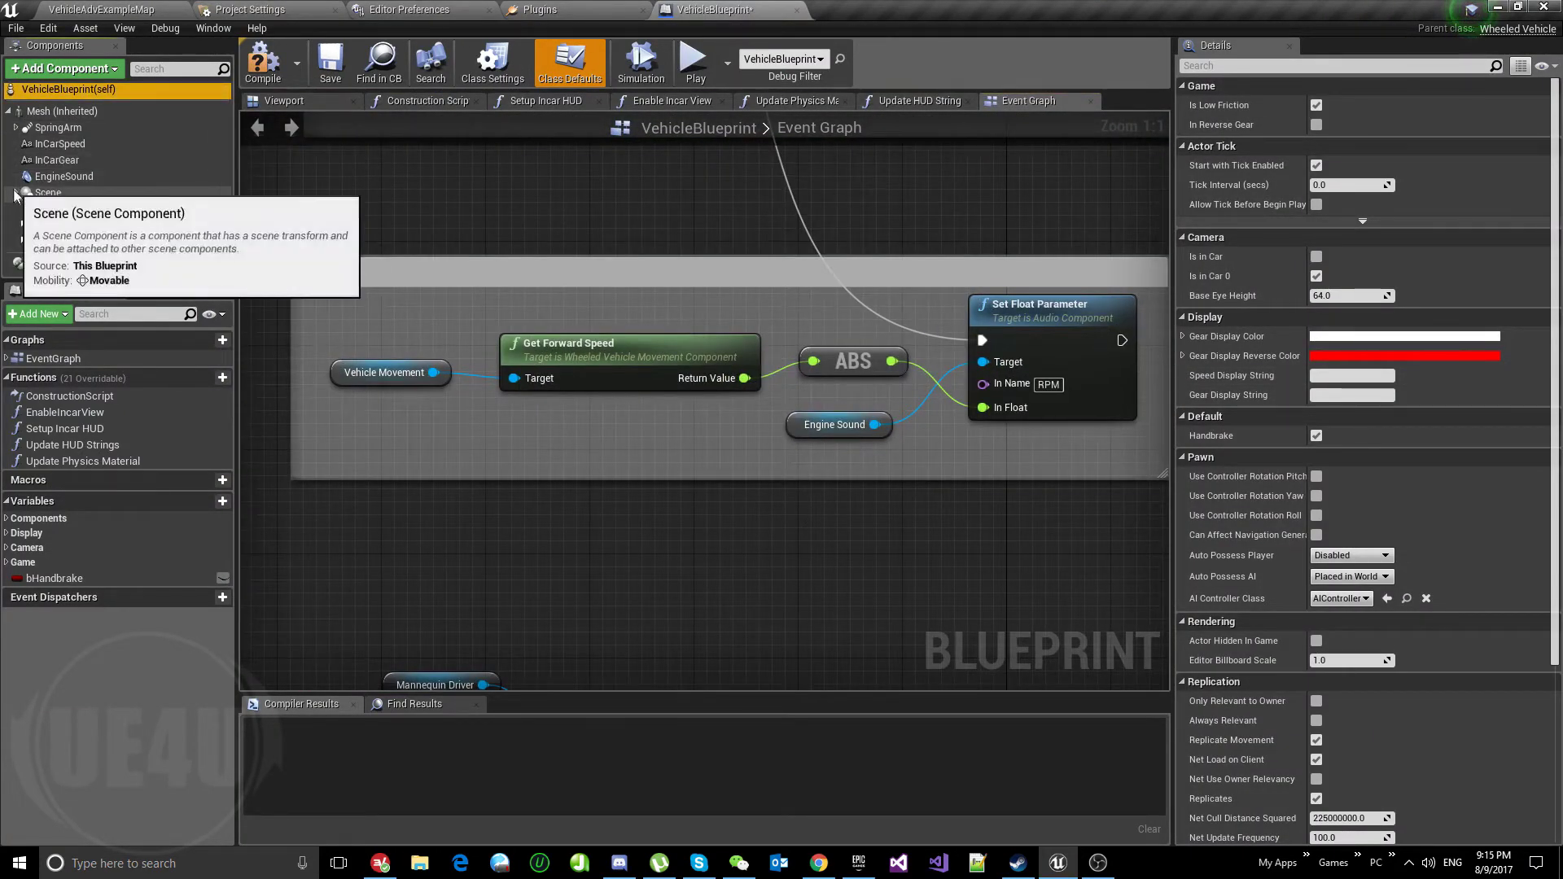
{"action": "left_click", "coordinate": [17, 193]}
{"action": "left_click", "coordinate": [49, 209]}
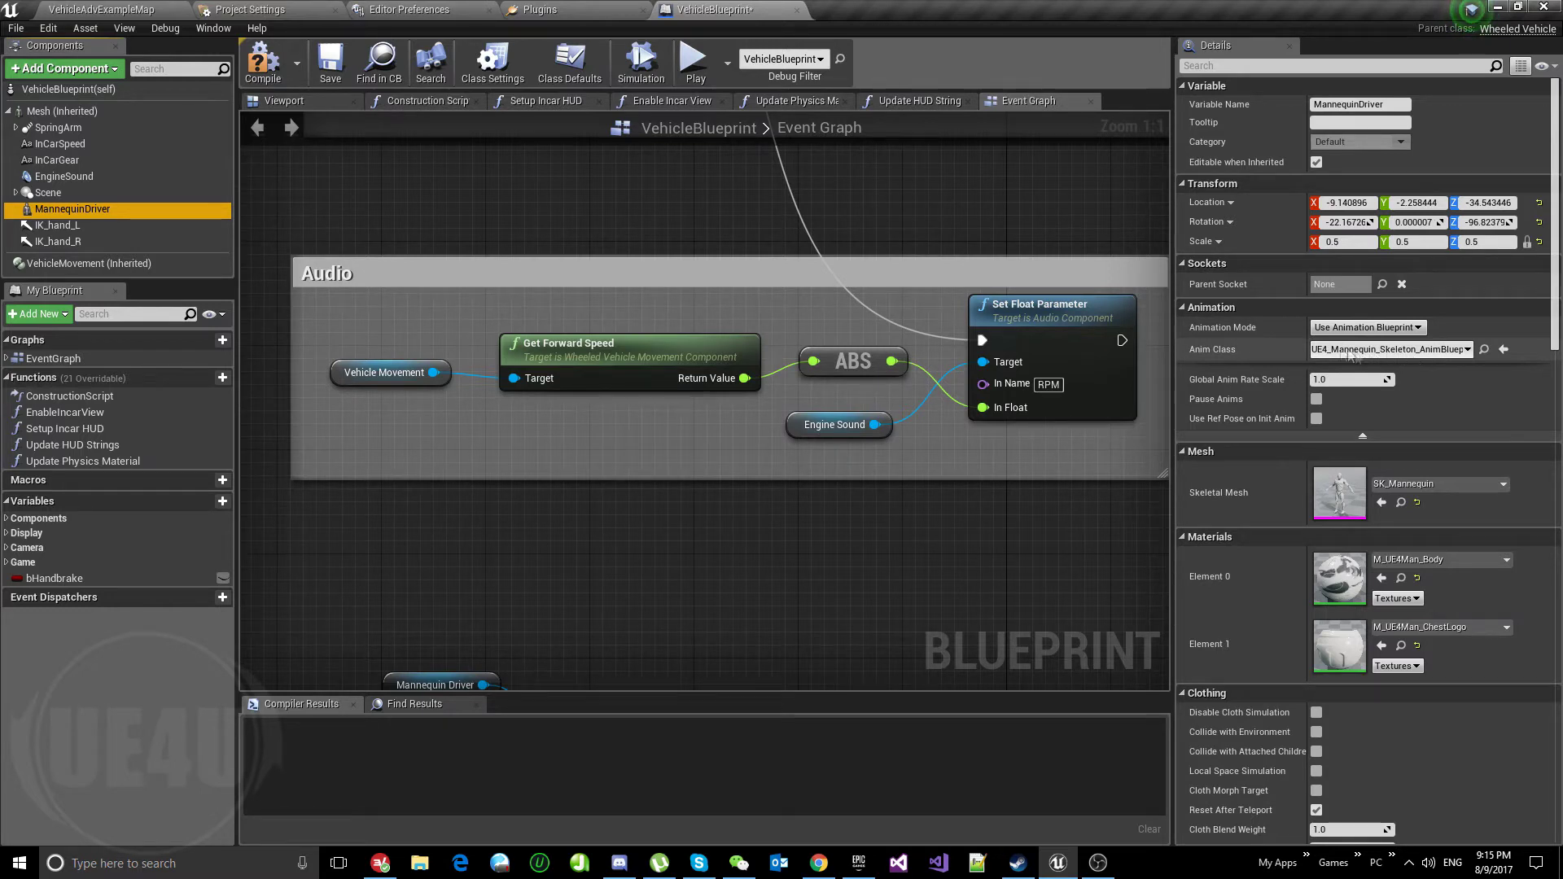
Frame the IK_hand_L target in the blueprint viewport and orbit to see it at the driver's hand.
{"action": "left_click", "coordinate": [59, 225]}
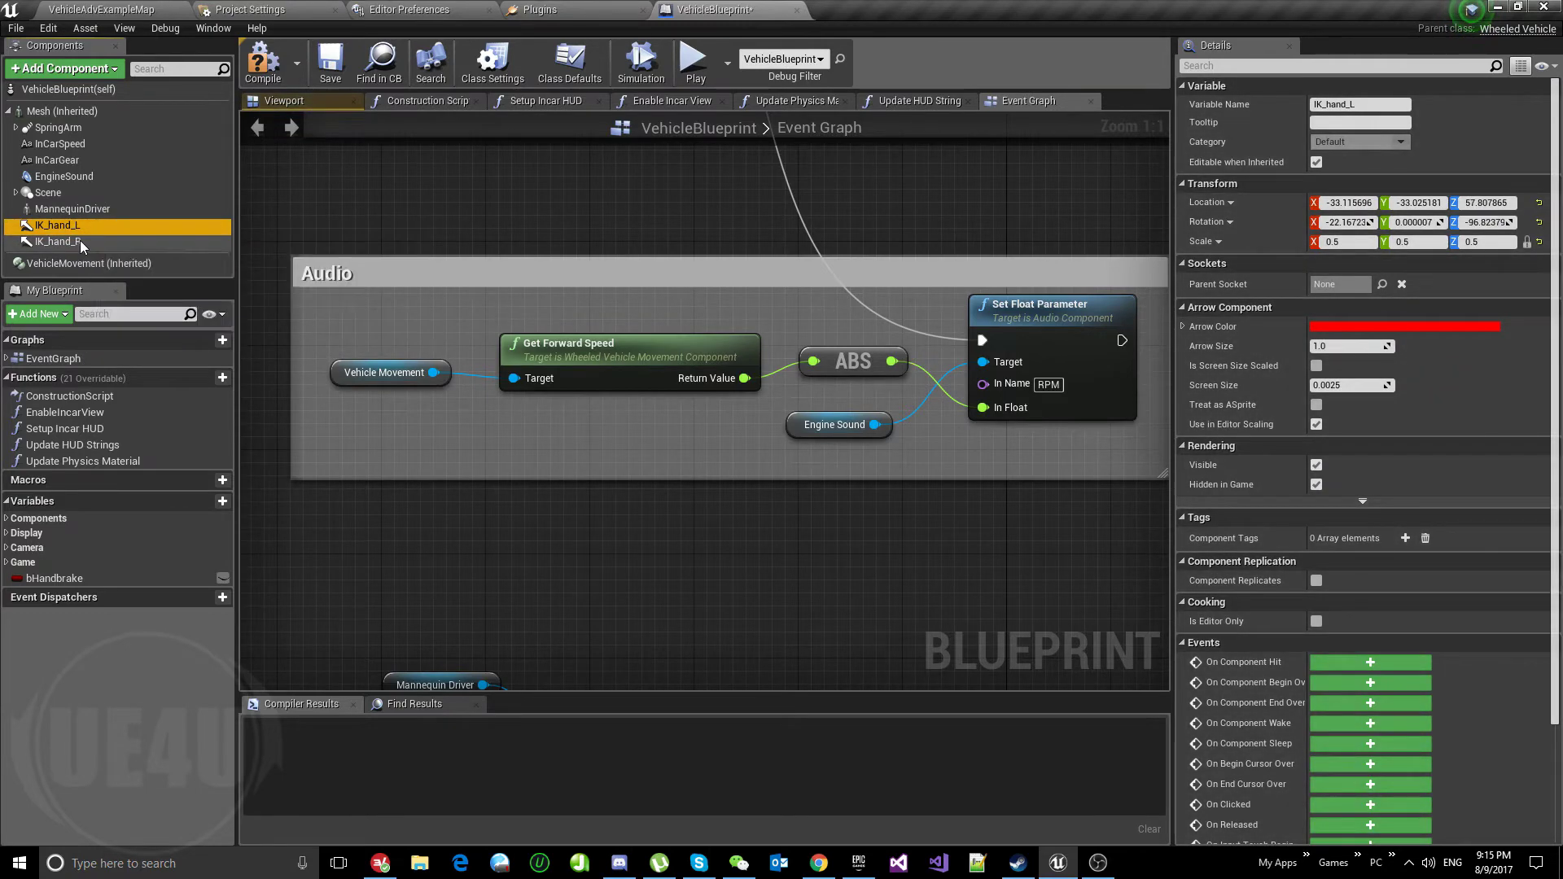
{"action": "left_click", "coordinate": [284, 100]}
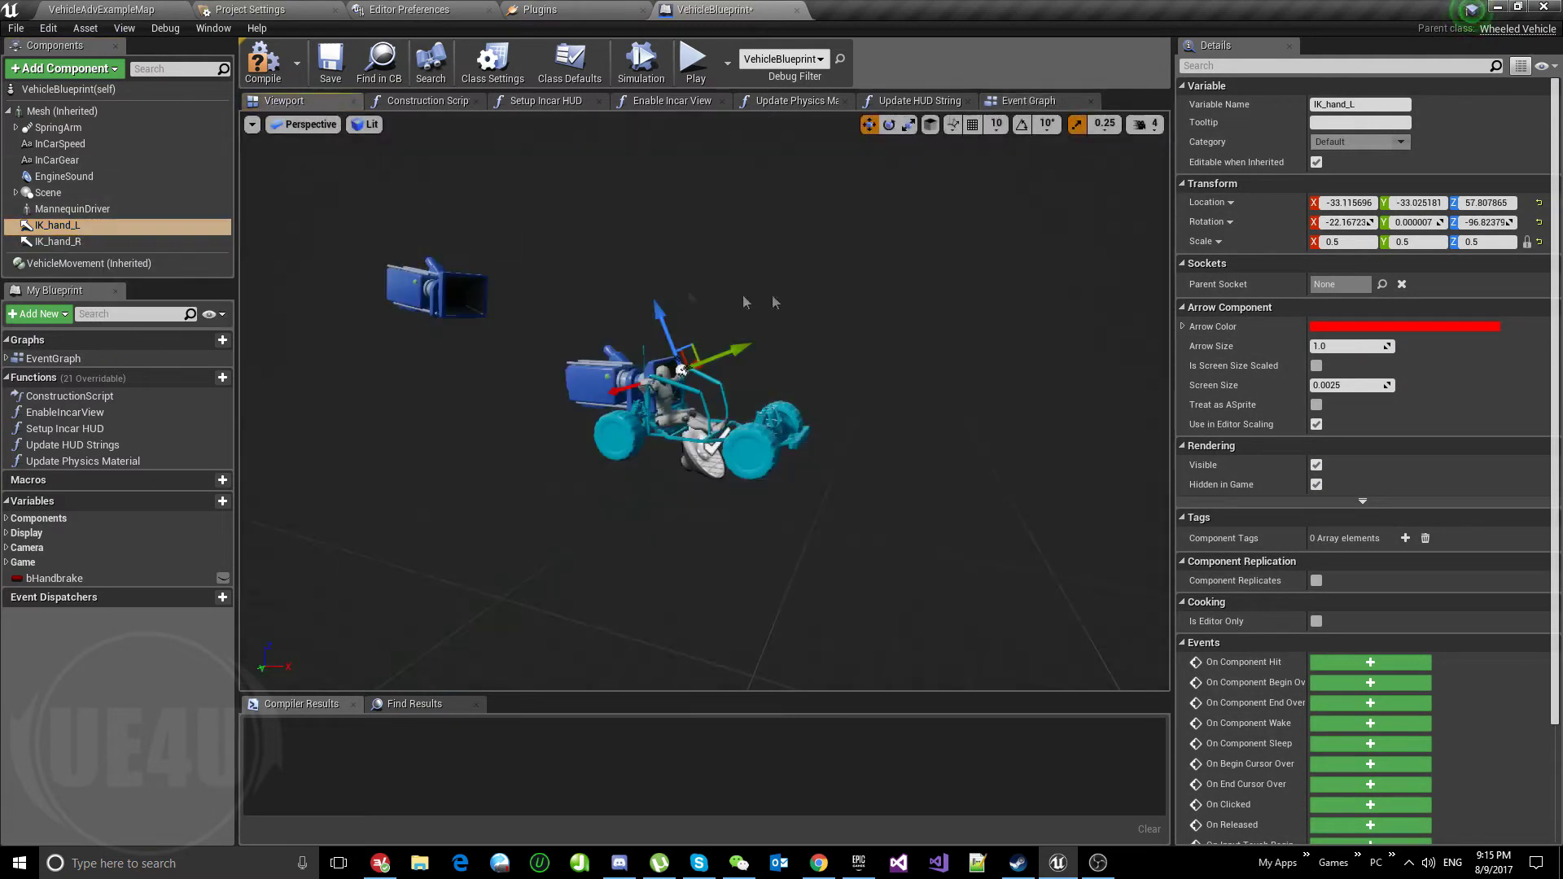
{"action": "key", "text": "f"}
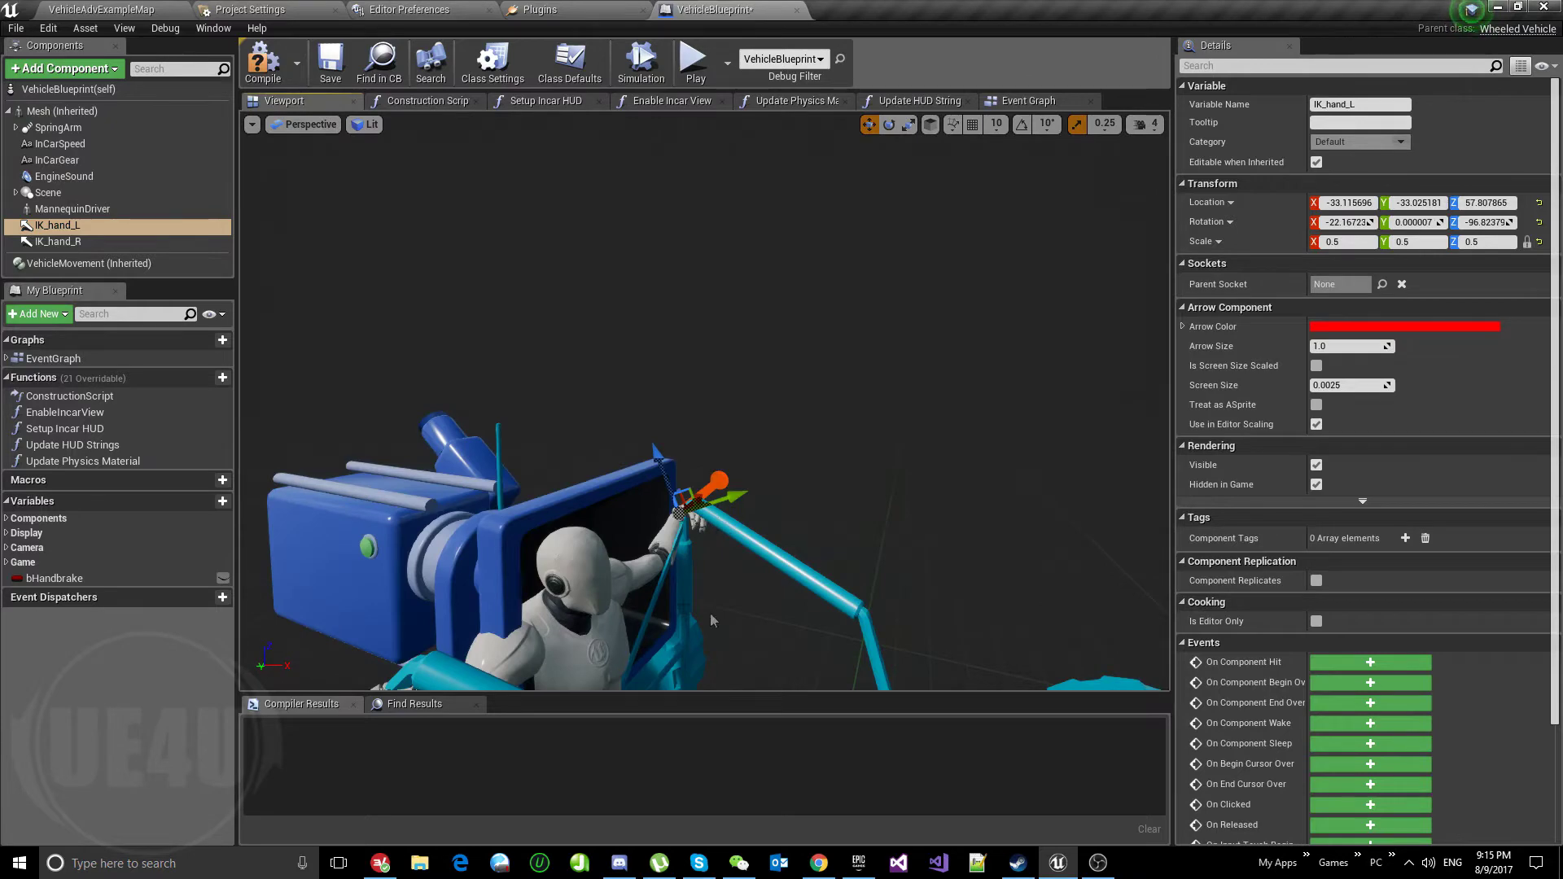
{"action": "right_click_drag", "start_coordinate": [714, 622], "coordinate": [639, 684]}
{"action": "right_click_drag", "start_coordinate": [795, 508], "coordinate": [865, 539]}
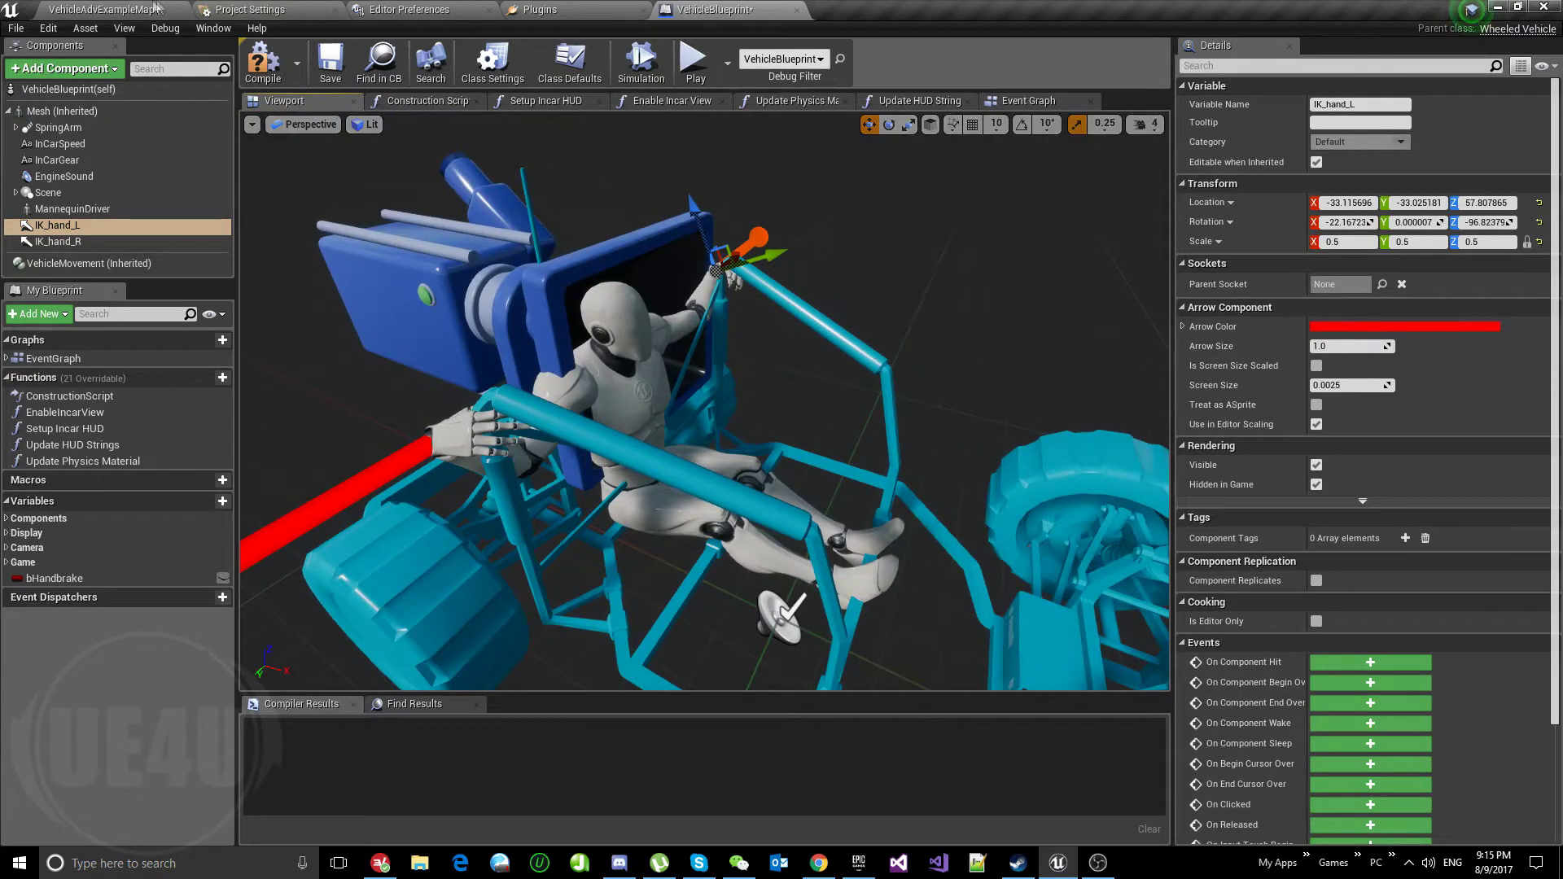
{"action": "left_click", "coordinate": [116, 8]}
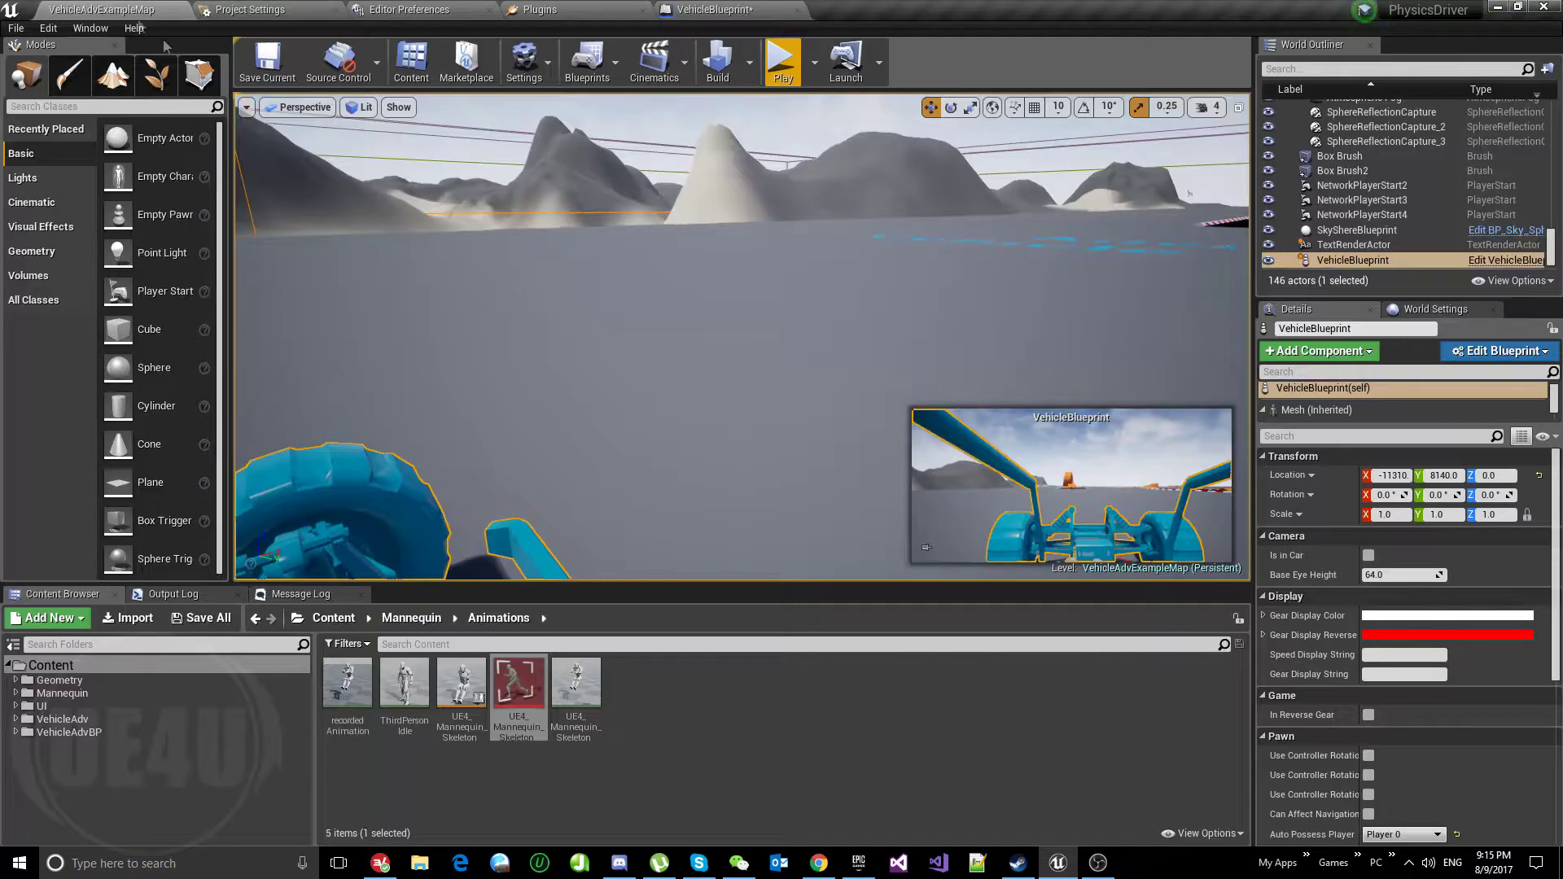
Open and dock the mannequin AnimBlueprint and pan its Event Graph to the SET Hand IK nodes.
{"action": "double_click", "coordinate": [471, 710]}
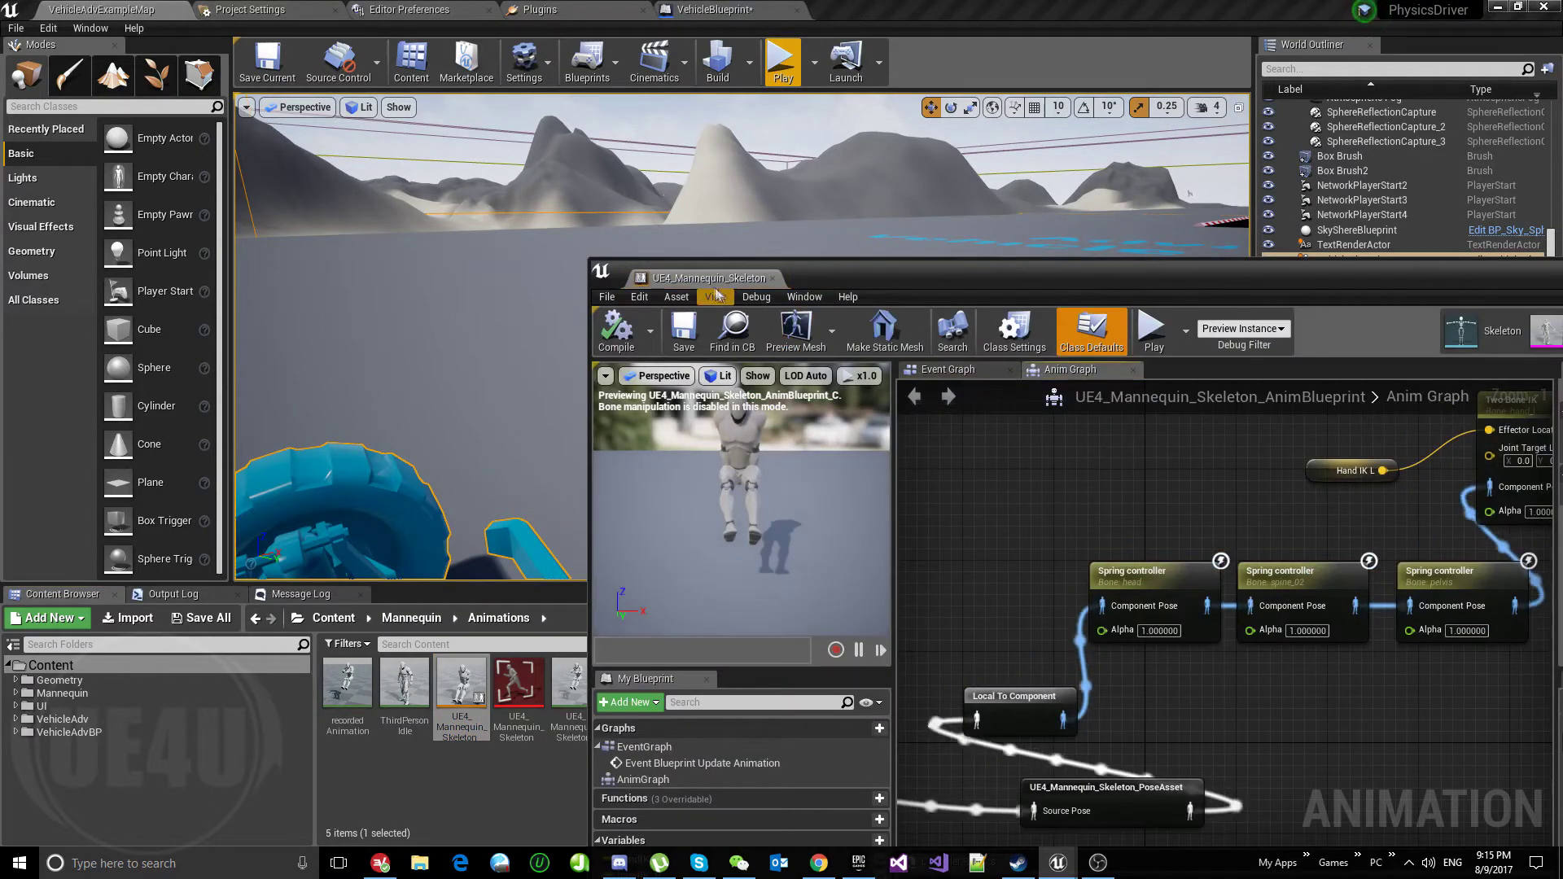
{"action": "left_click_drag", "start_coordinate": [718, 277], "coordinate": [899, 10]}
{"action": "scroll", "coordinate": [790, 489], "scroll_direction": "down", "scroll_amount": 5}
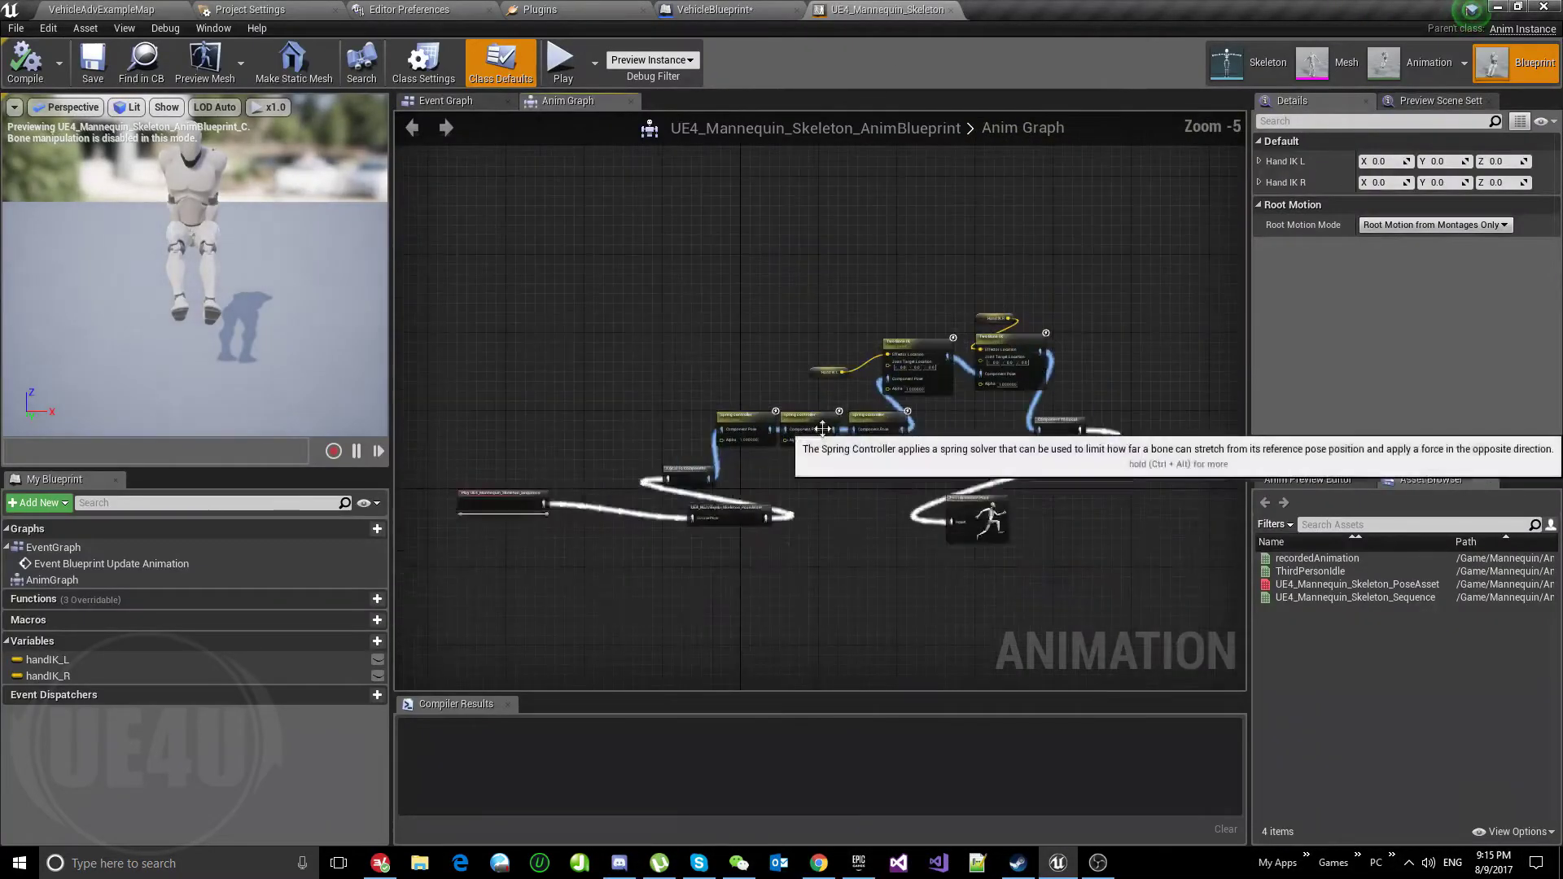
{"action": "scroll", "coordinate": [765, 428], "scroll_direction": "up", "scroll_amount": 4}
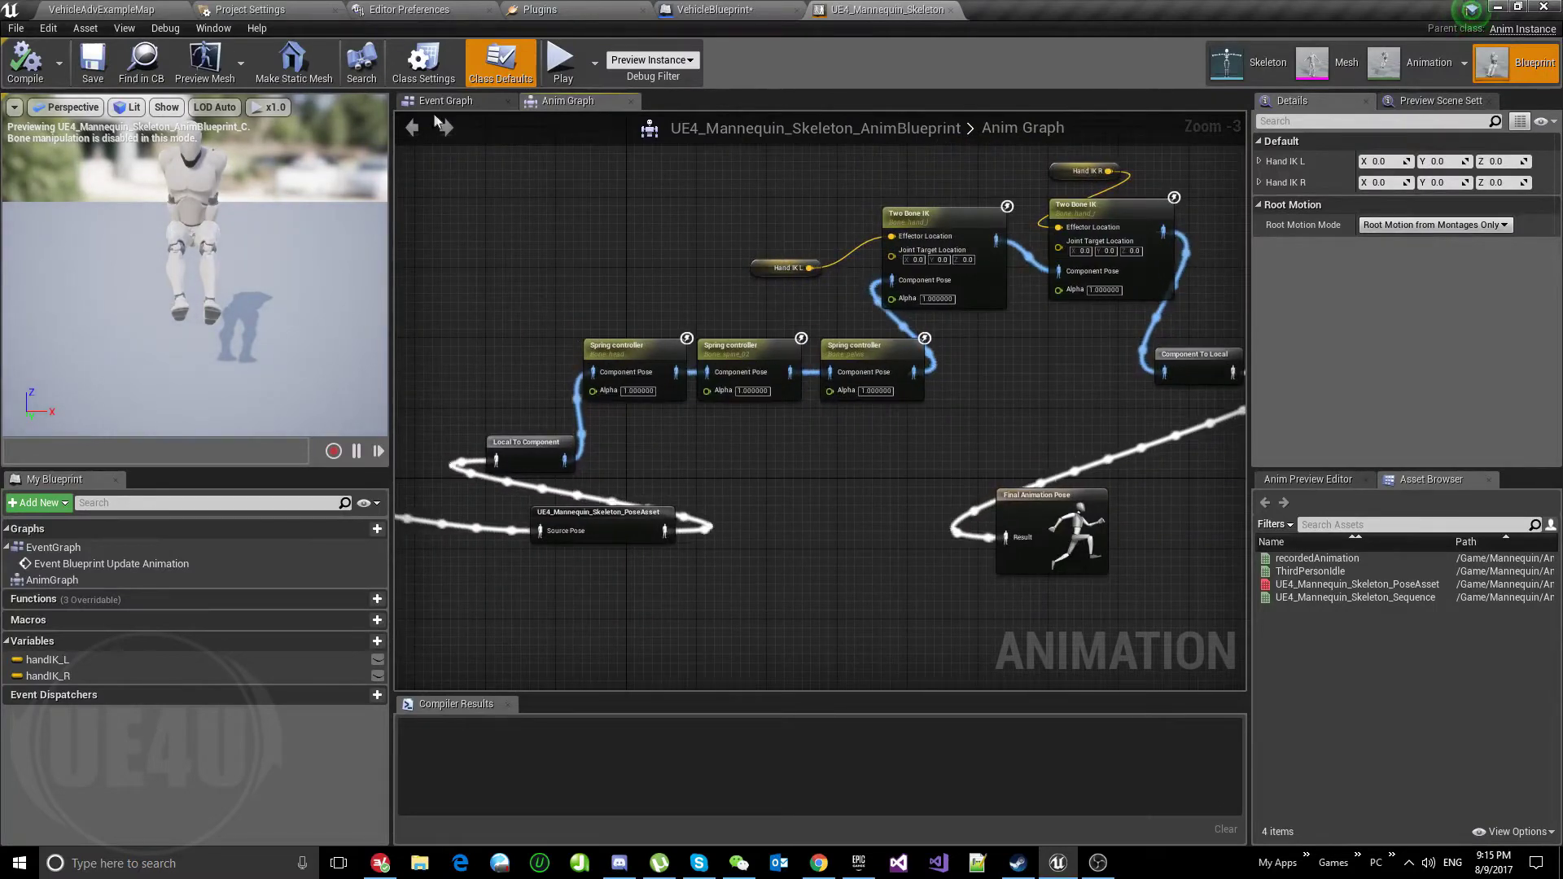
{"action": "left_click", "coordinate": [433, 101]}
{"action": "right_click_drag", "start_coordinate": [570, 276], "coordinate": [959, 268]}
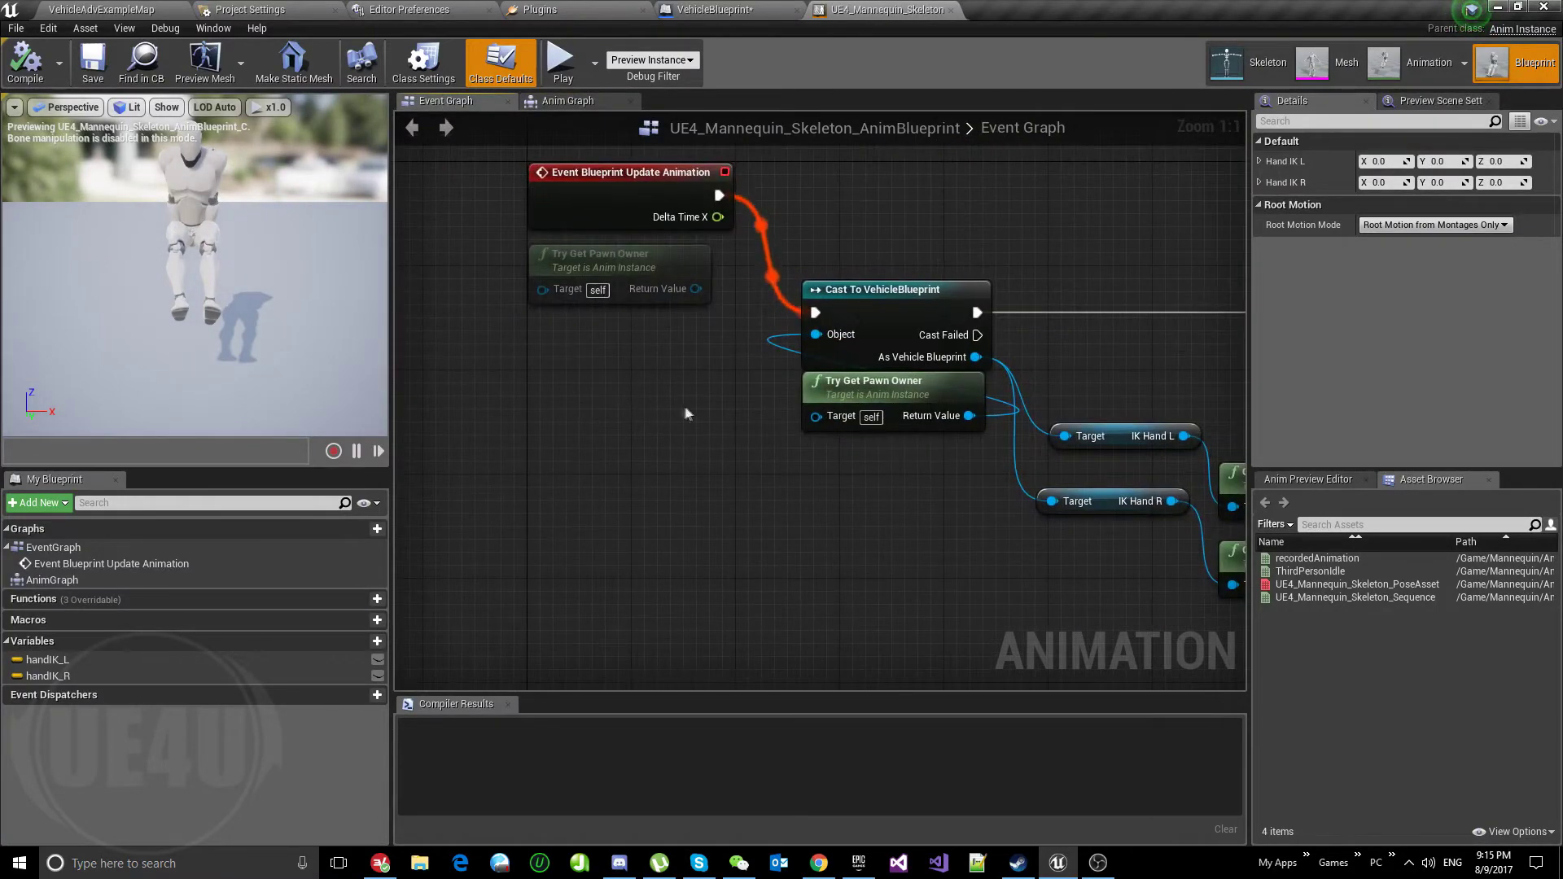
{"action": "right_click_drag", "start_coordinate": [685, 413], "coordinate": [590, 453]}
{"action": "left_click_drag", "start_coordinate": [698, 591], "coordinate": [757, 600]}
{"action": "left_click", "coordinate": [1080, 251]}
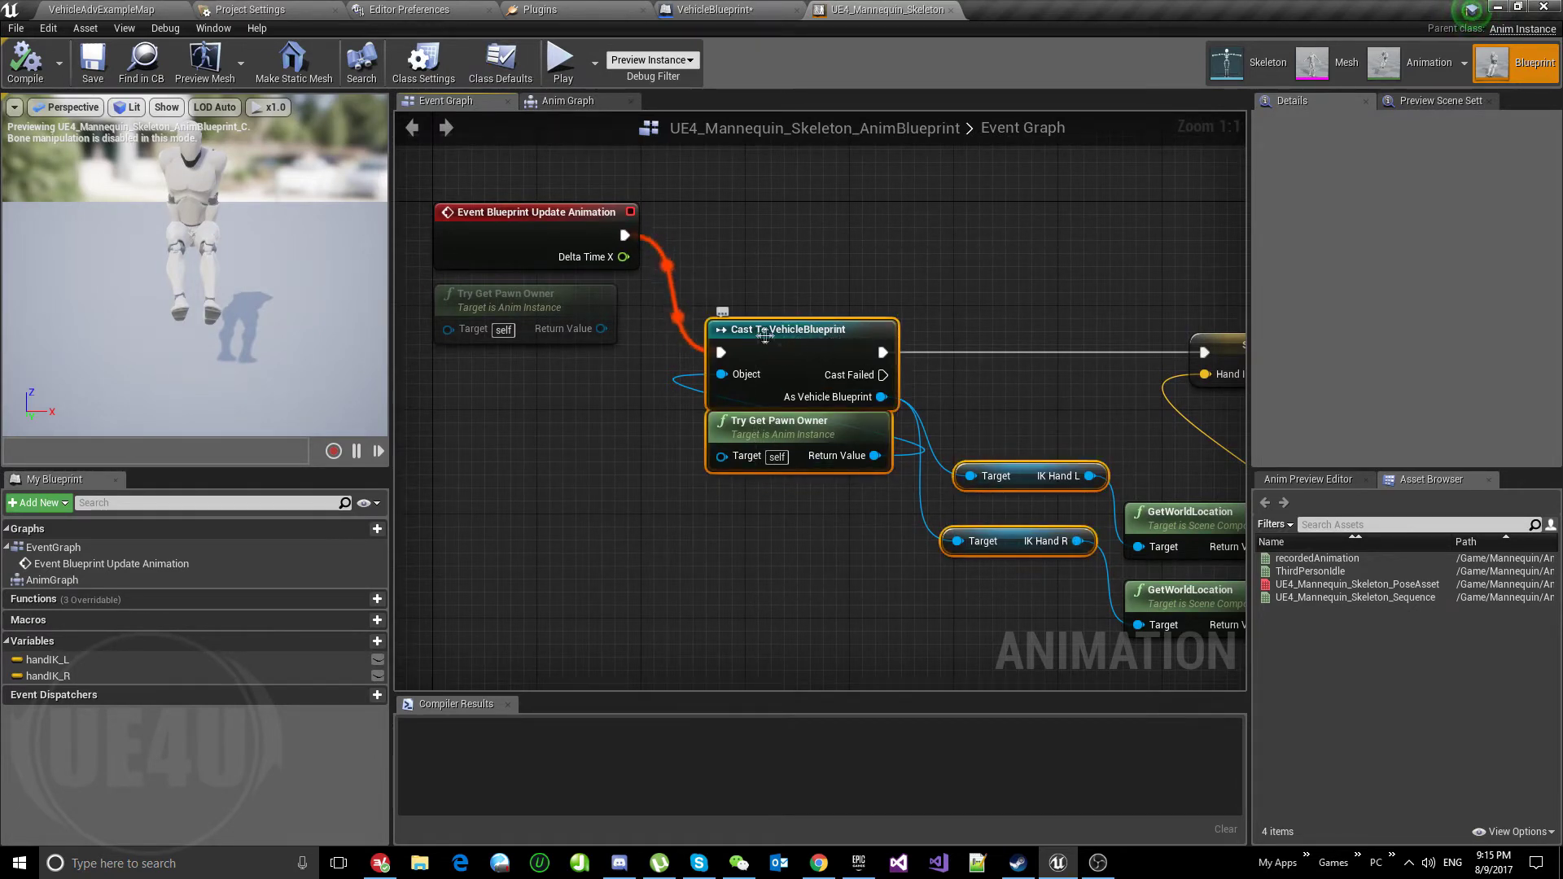
{"action": "right_click_drag", "start_coordinate": [792, 332], "coordinate": [577, 292]}
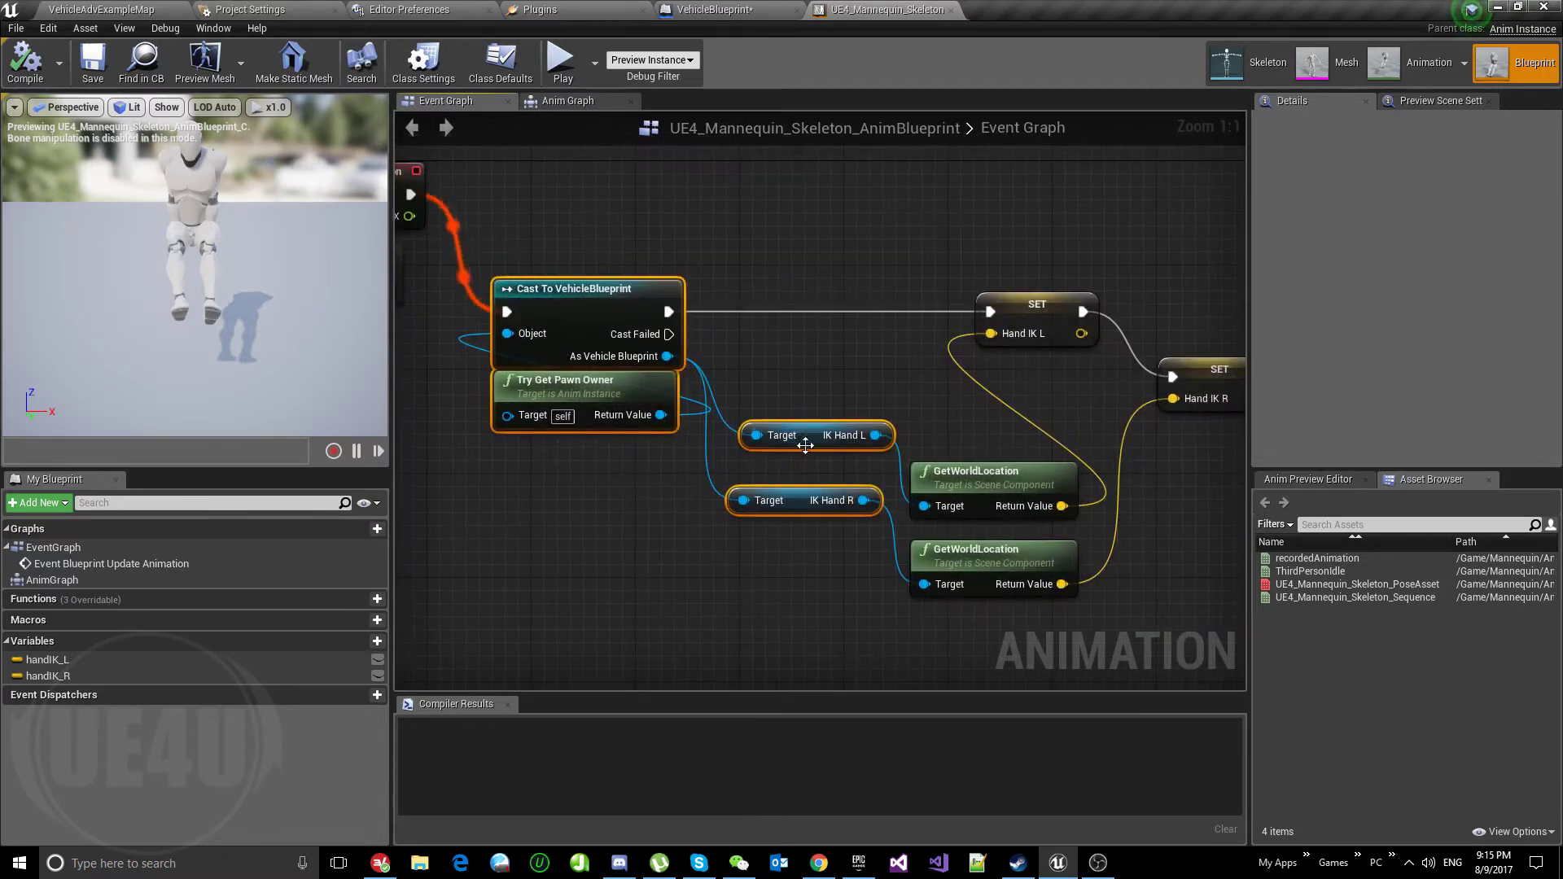
Compare with VehicleBlueprint's IK_hand_L target, then select the IK Hand and GetWorldLocation nodes.
{"action": "left_click", "coordinate": [707, 9]}
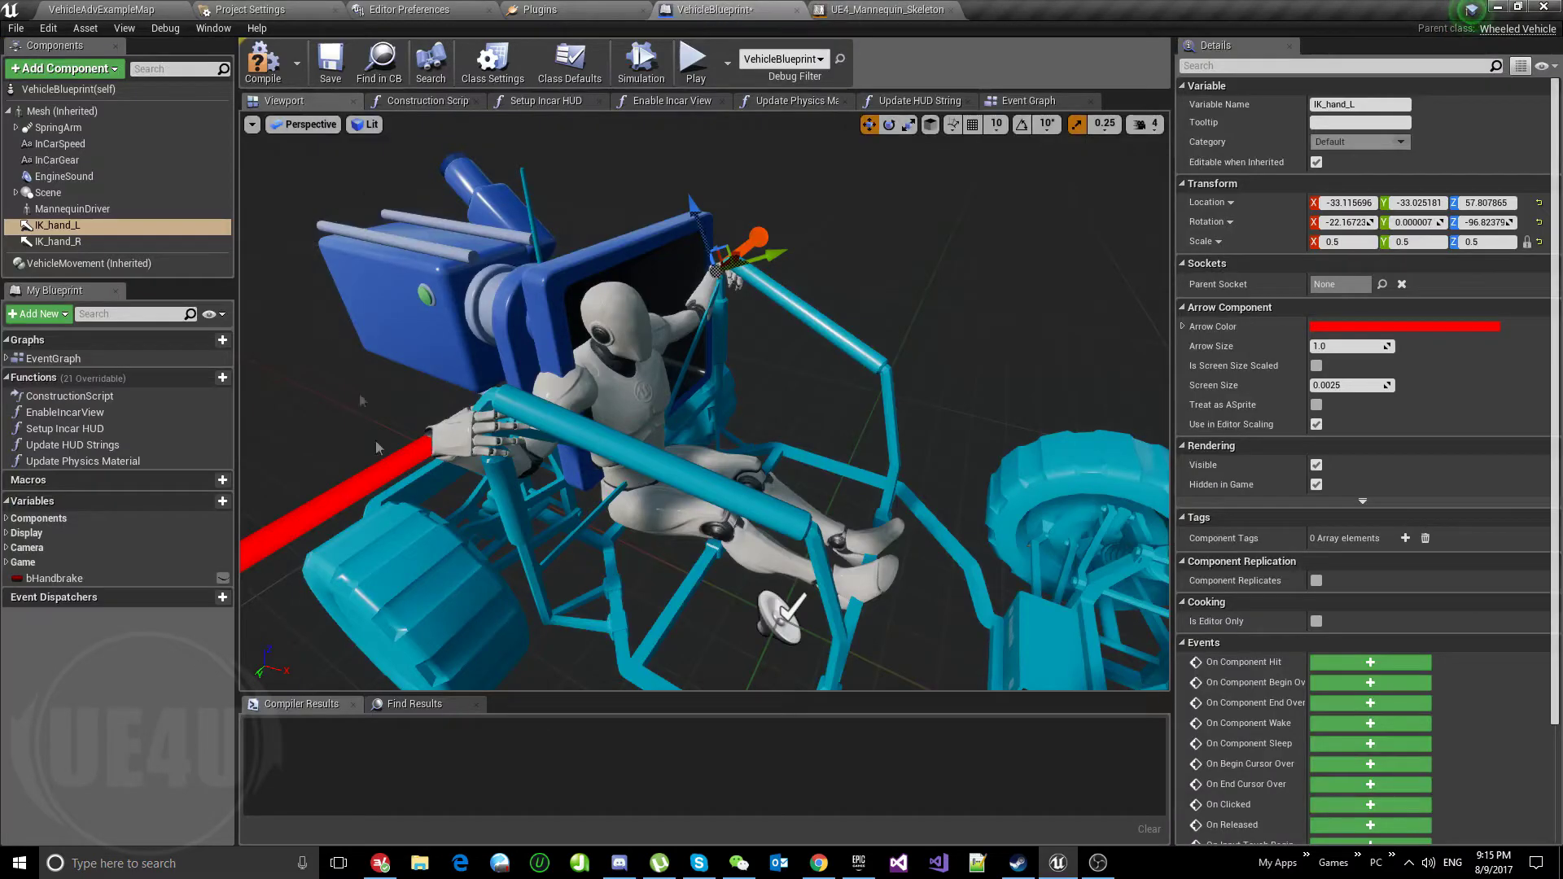
{"action": "left_click", "coordinate": [879, 9]}
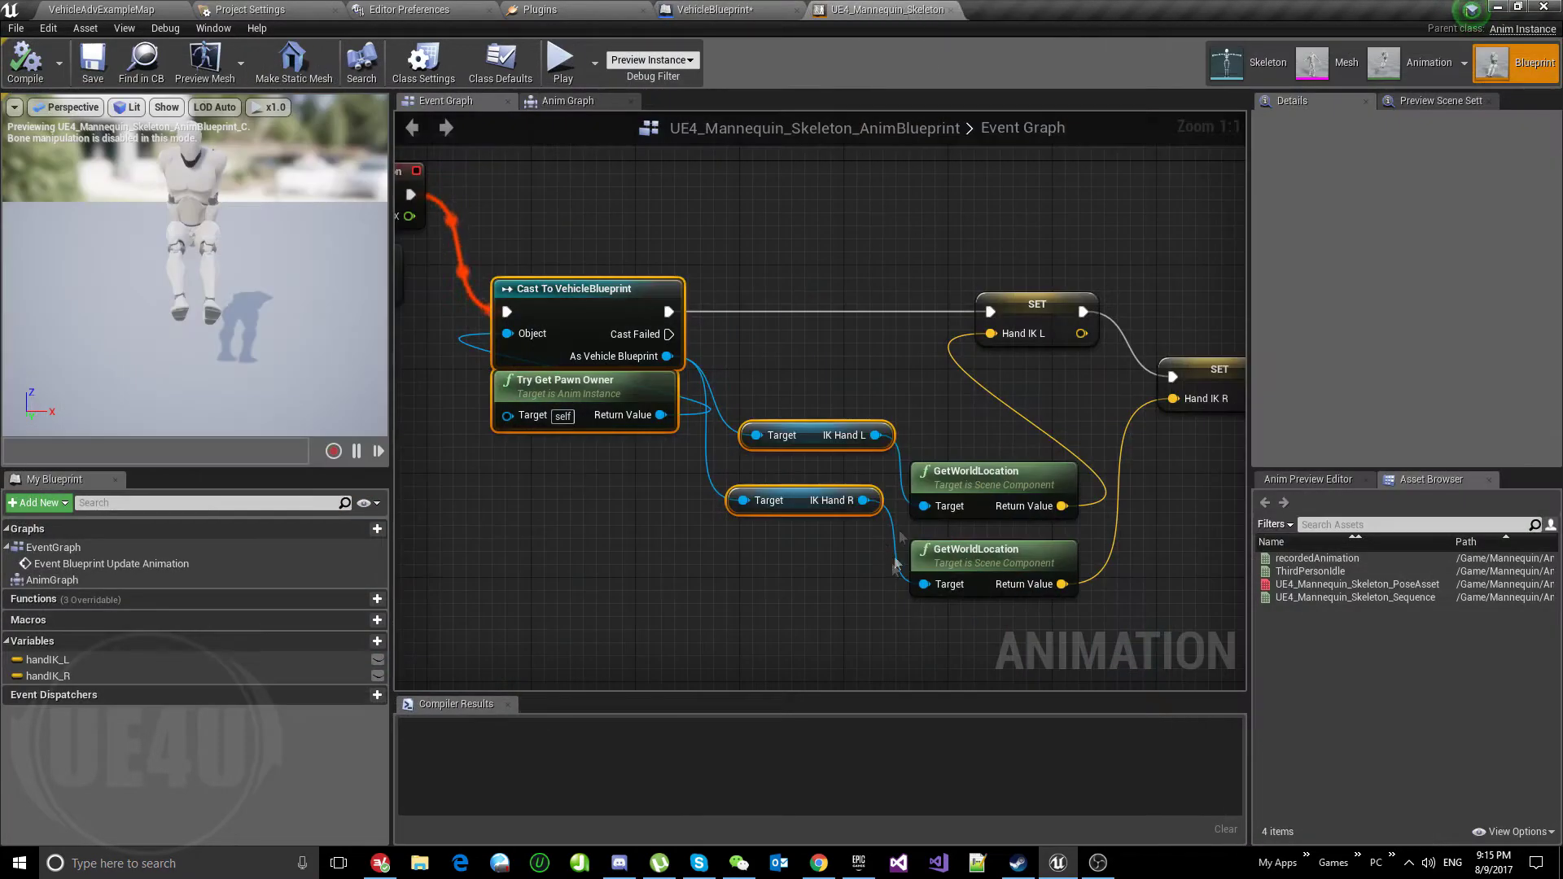
{"action": "left_click", "coordinate": [804, 433]}
{"action": "left_click", "coordinate": [798, 500]}
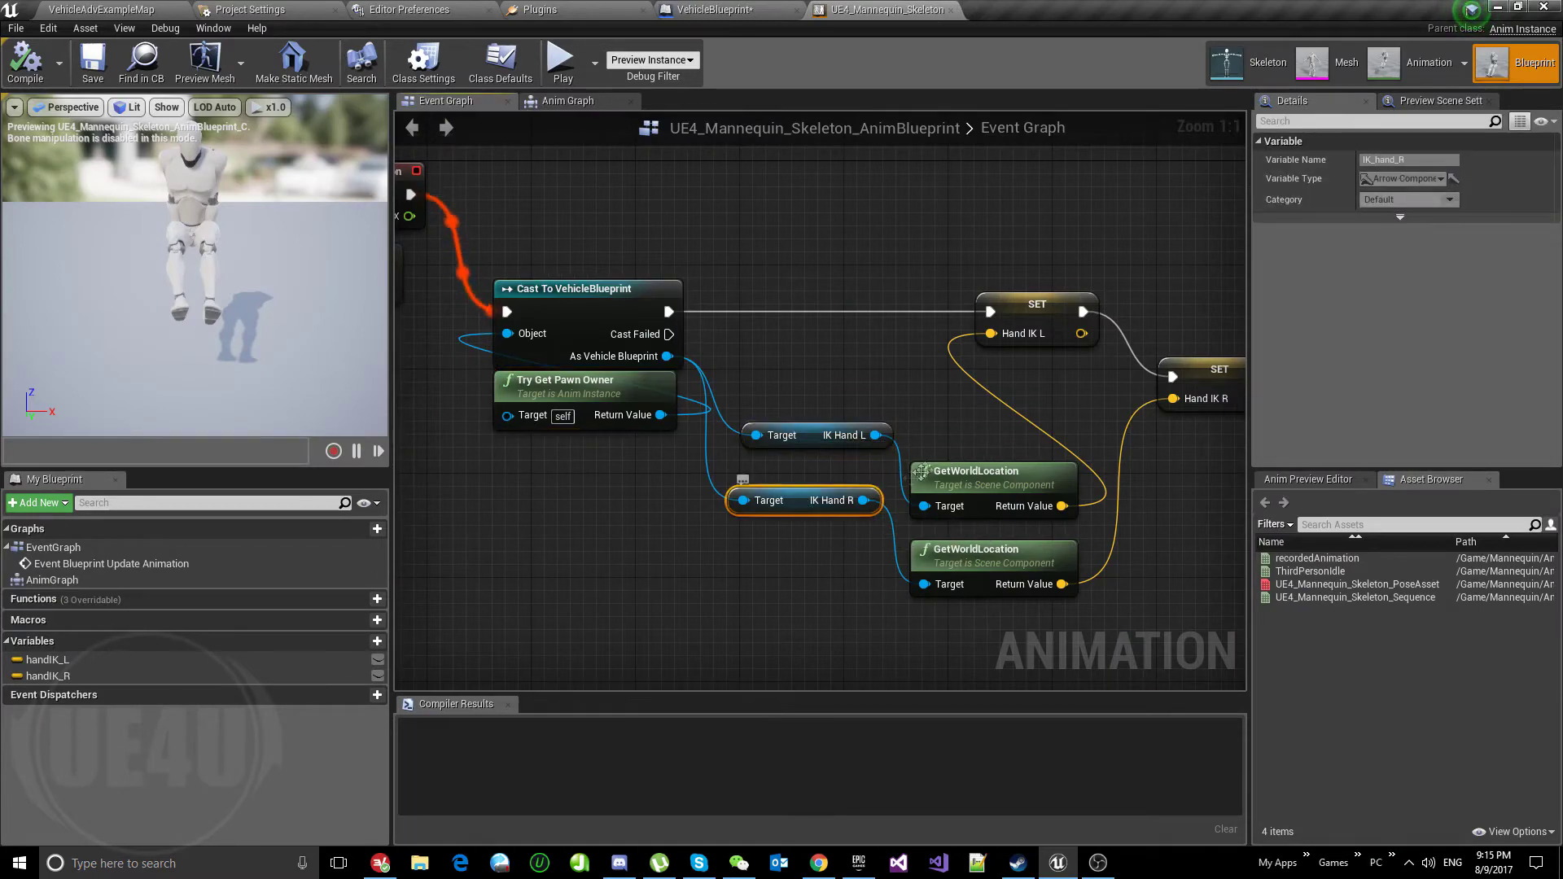
{"action": "right_click_drag", "start_coordinate": [960, 431], "coordinate": [786, 419]}
{"action": "left_click", "coordinate": [823, 460]}
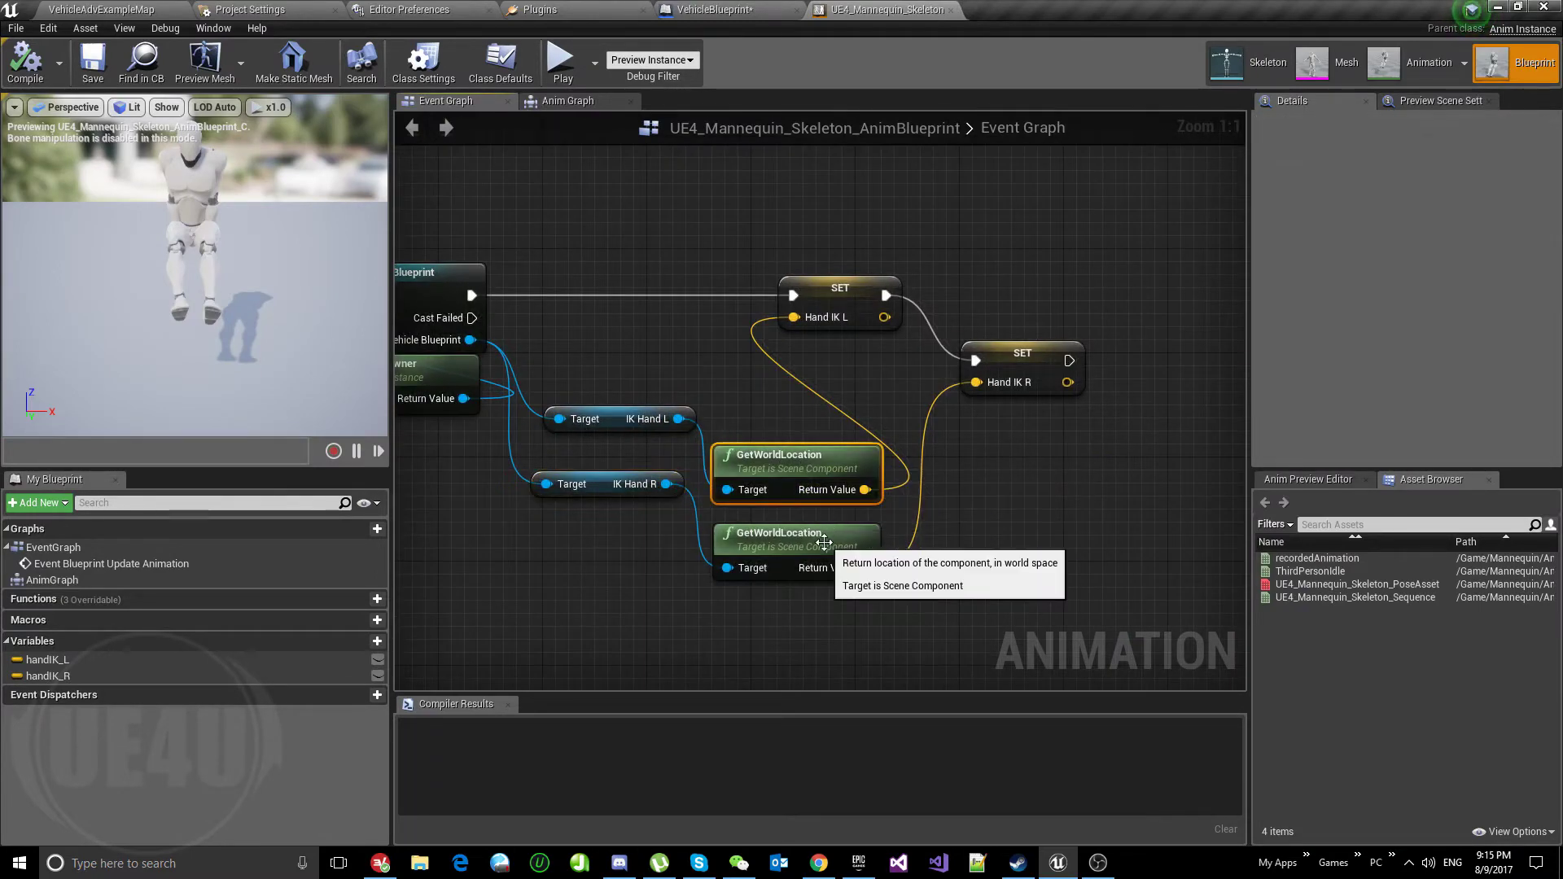
{"action": "left_click", "coordinate": [826, 539]}
Nudge the SET Hand IK L and R nodes slightly right and cross-check IK_hand_R.
{"action": "left_click", "coordinate": [964, 510]}
{"action": "left_click_drag", "start_coordinate": [853, 294], "coordinate": [859, 295]}
{"action": "left_click_drag", "start_coordinate": [1019, 383], "coordinate": [1032, 383]}
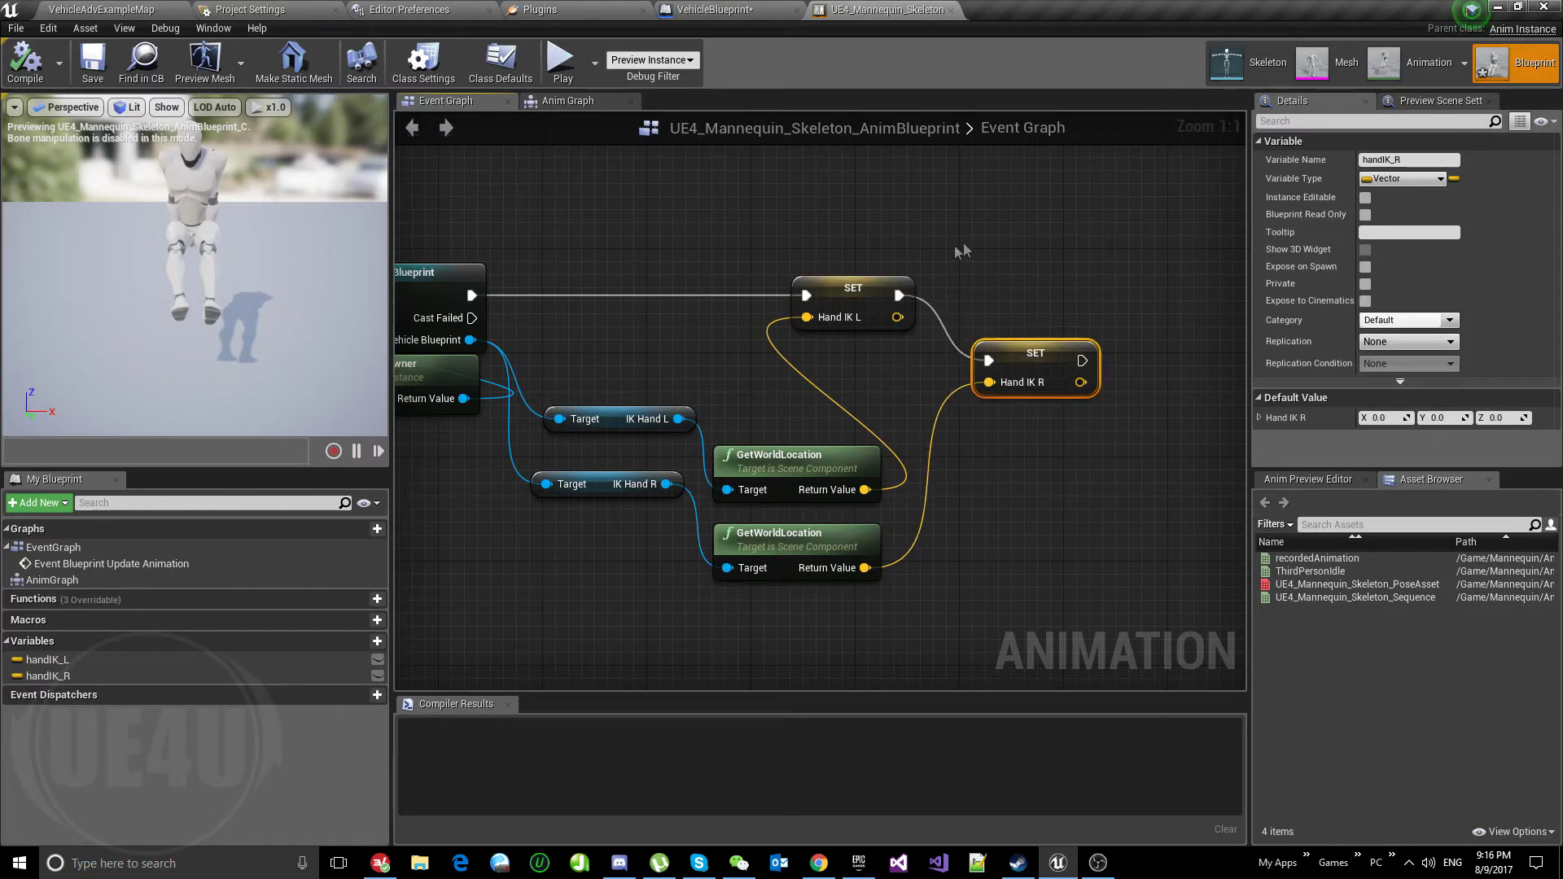
{"action": "left_click", "coordinate": [717, 9]}
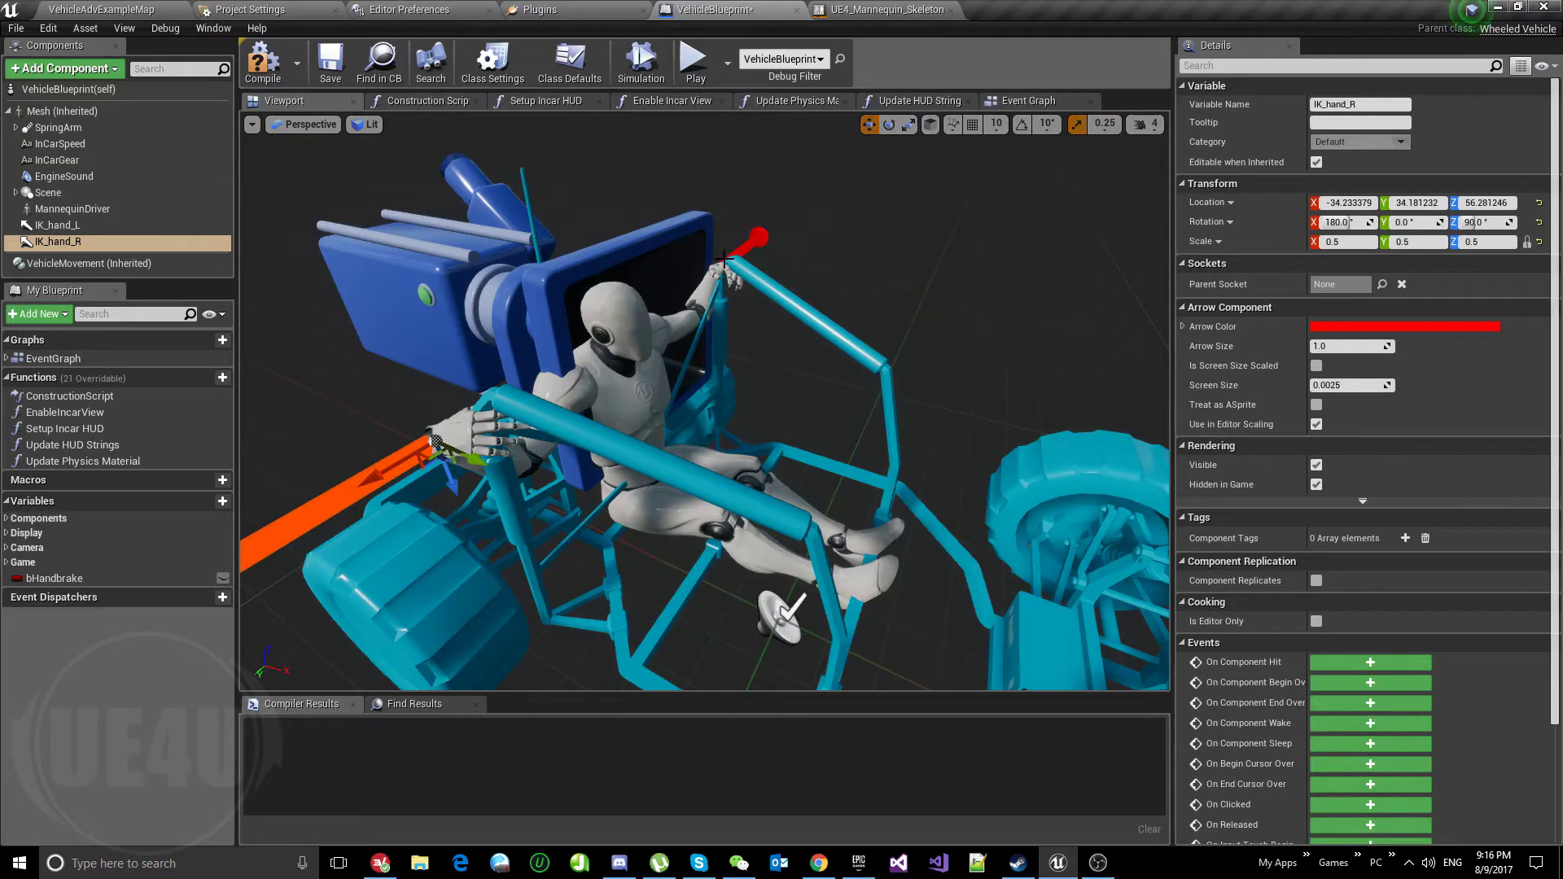
{"action": "left_click", "coordinate": [843, 10]}
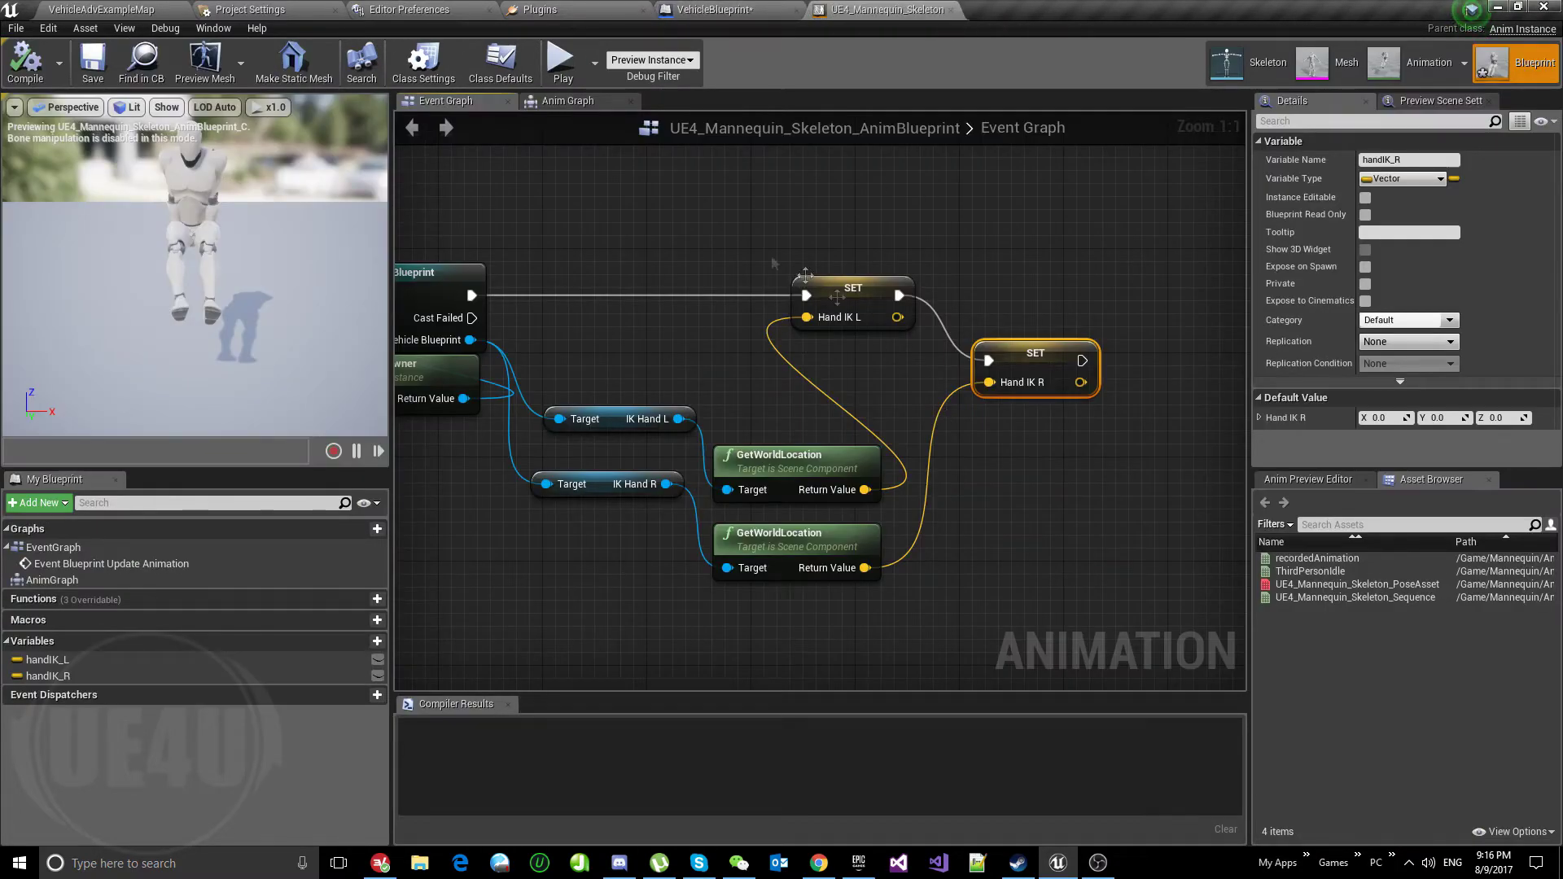
Open the Anim Graph and pan to bring both Two Bone IK nodes into view.
{"action": "left_click", "coordinate": [571, 103]}
{"action": "right_click_drag", "start_coordinate": [742, 204], "coordinate": [848, 208]}
{"action": "scroll", "coordinate": [832, 382], "scroll_direction": "up", "scroll_amount": 2}
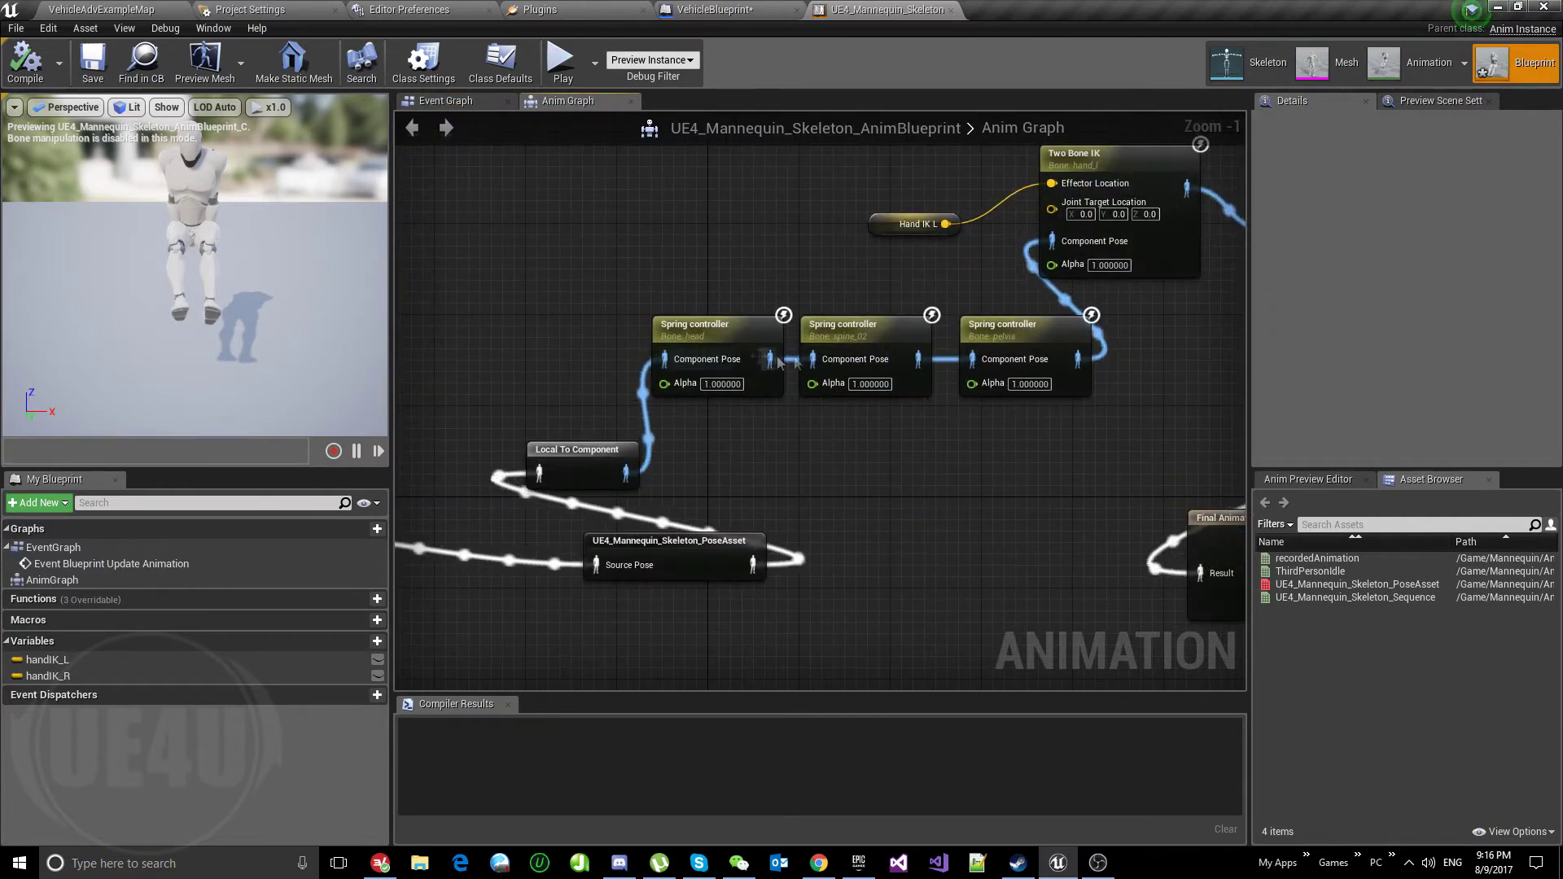
{"action": "right_click_drag", "start_coordinate": [1112, 363], "coordinate": [867, 496]}
{"action": "scroll", "coordinate": [867, 495], "scroll_direction": "up", "scroll_amount": 1}
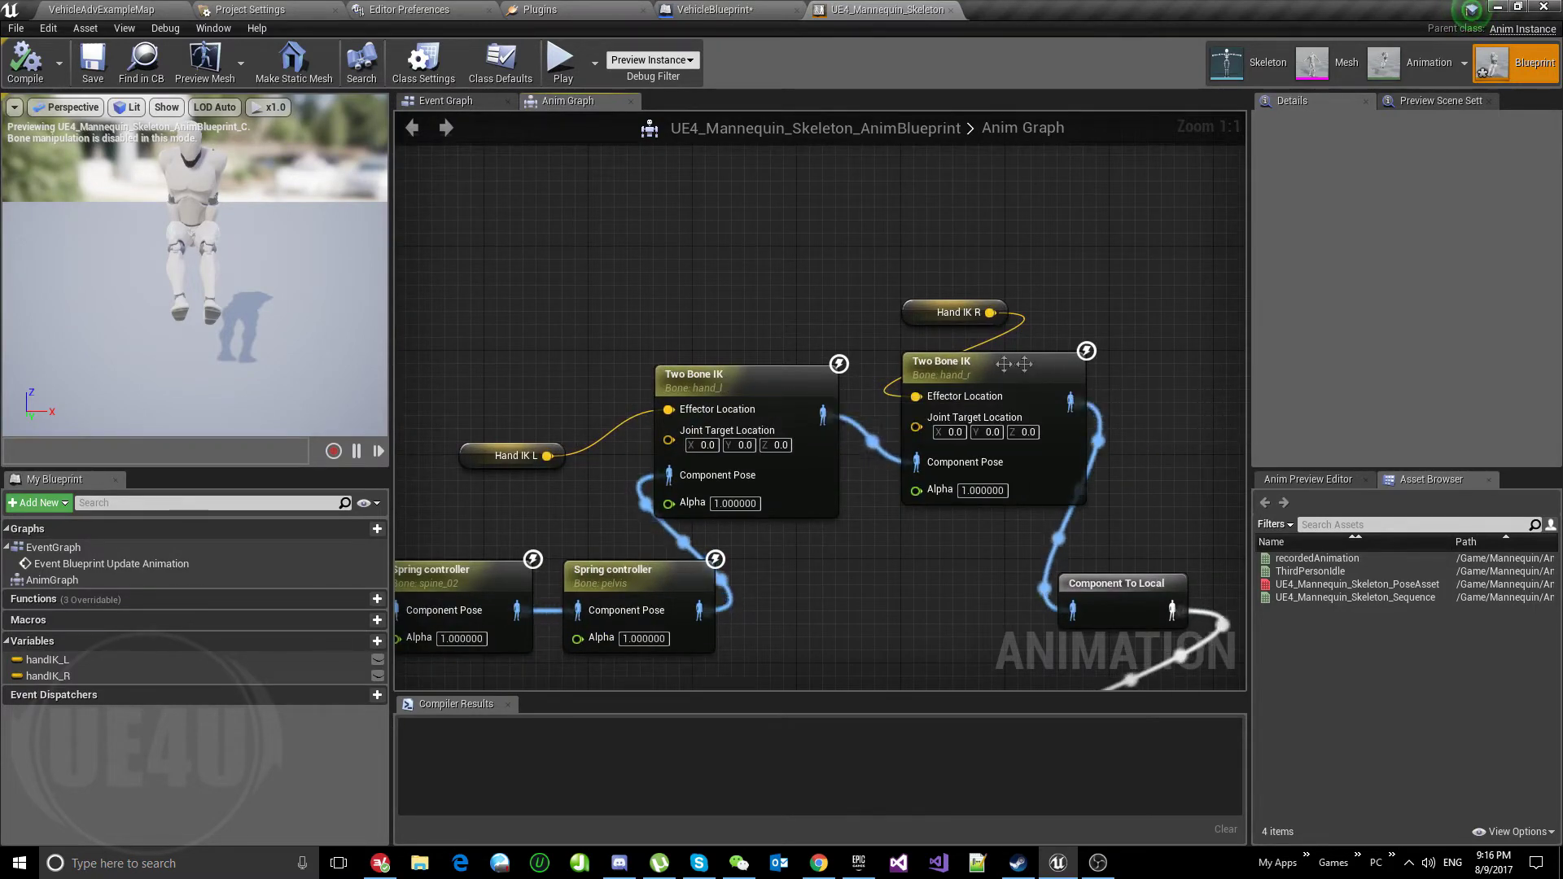
Place the Hand IK R and Hand IK L getters beside their Two Bone IK nodes and check each IKBone.
{"action": "left_click_drag", "start_coordinate": [910, 312], "coordinate": [911, 325]}
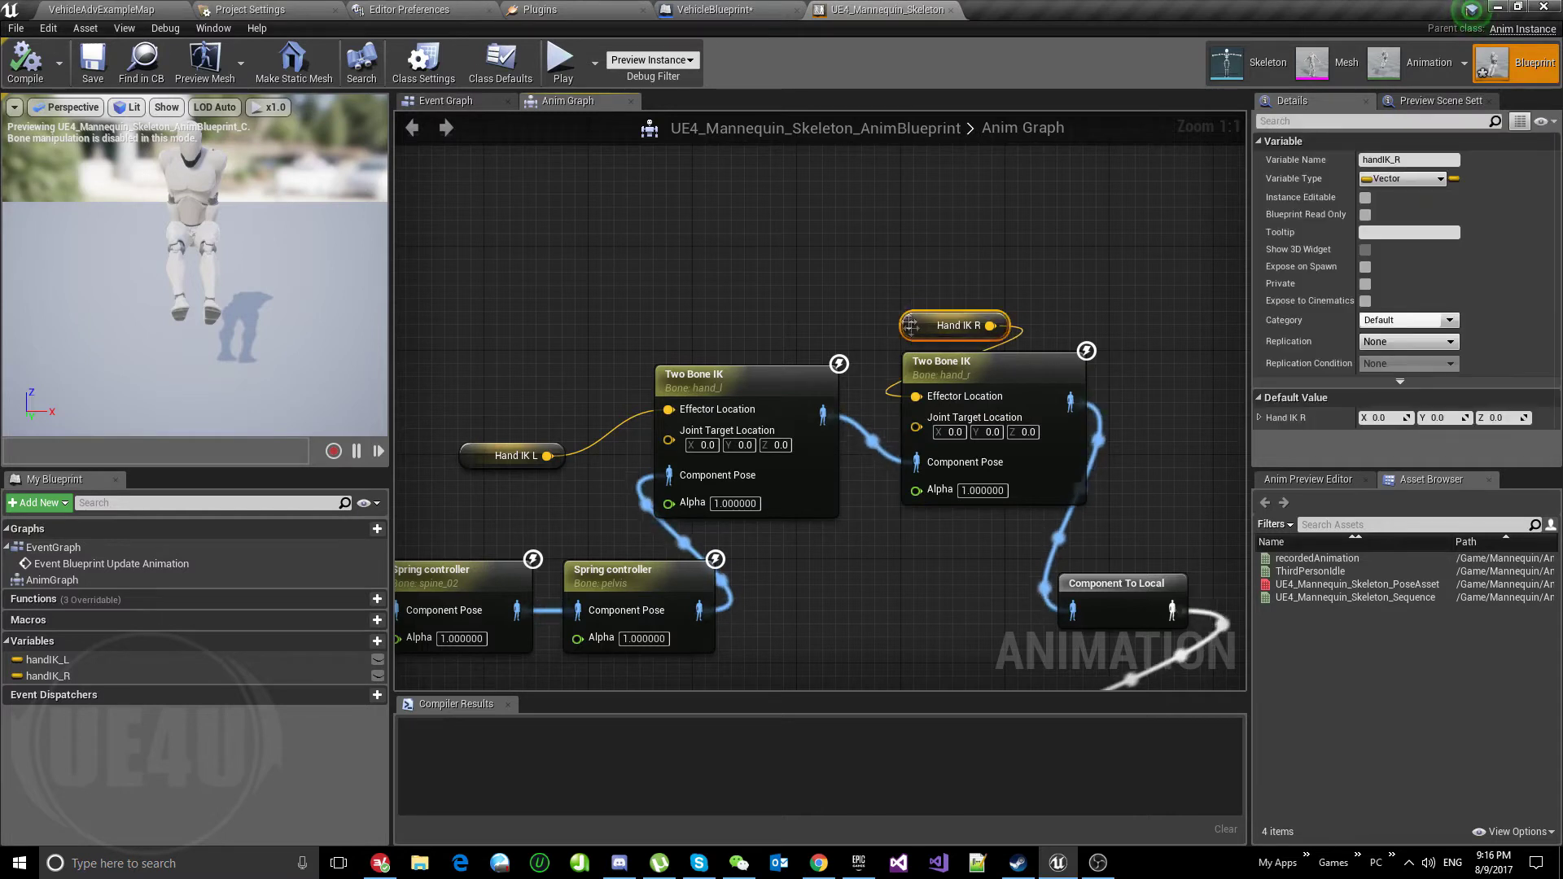
{"action": "left_click", "coordinate": [899, 305]}
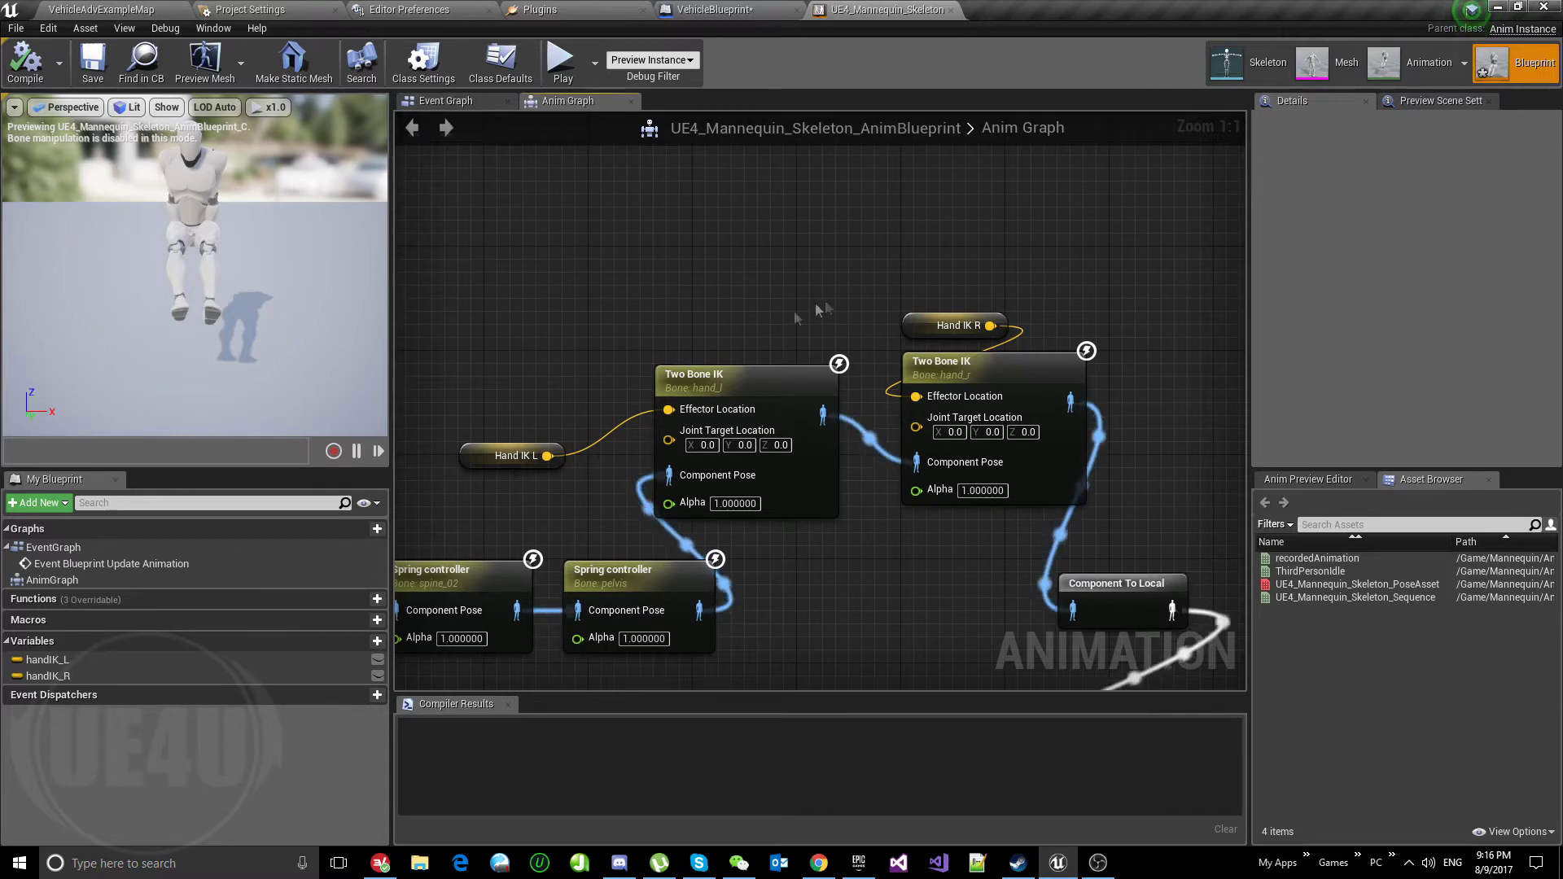
{"action": "left_click_drag", "start_coordinate": [535, 442], "coordinate": [548, 390]}
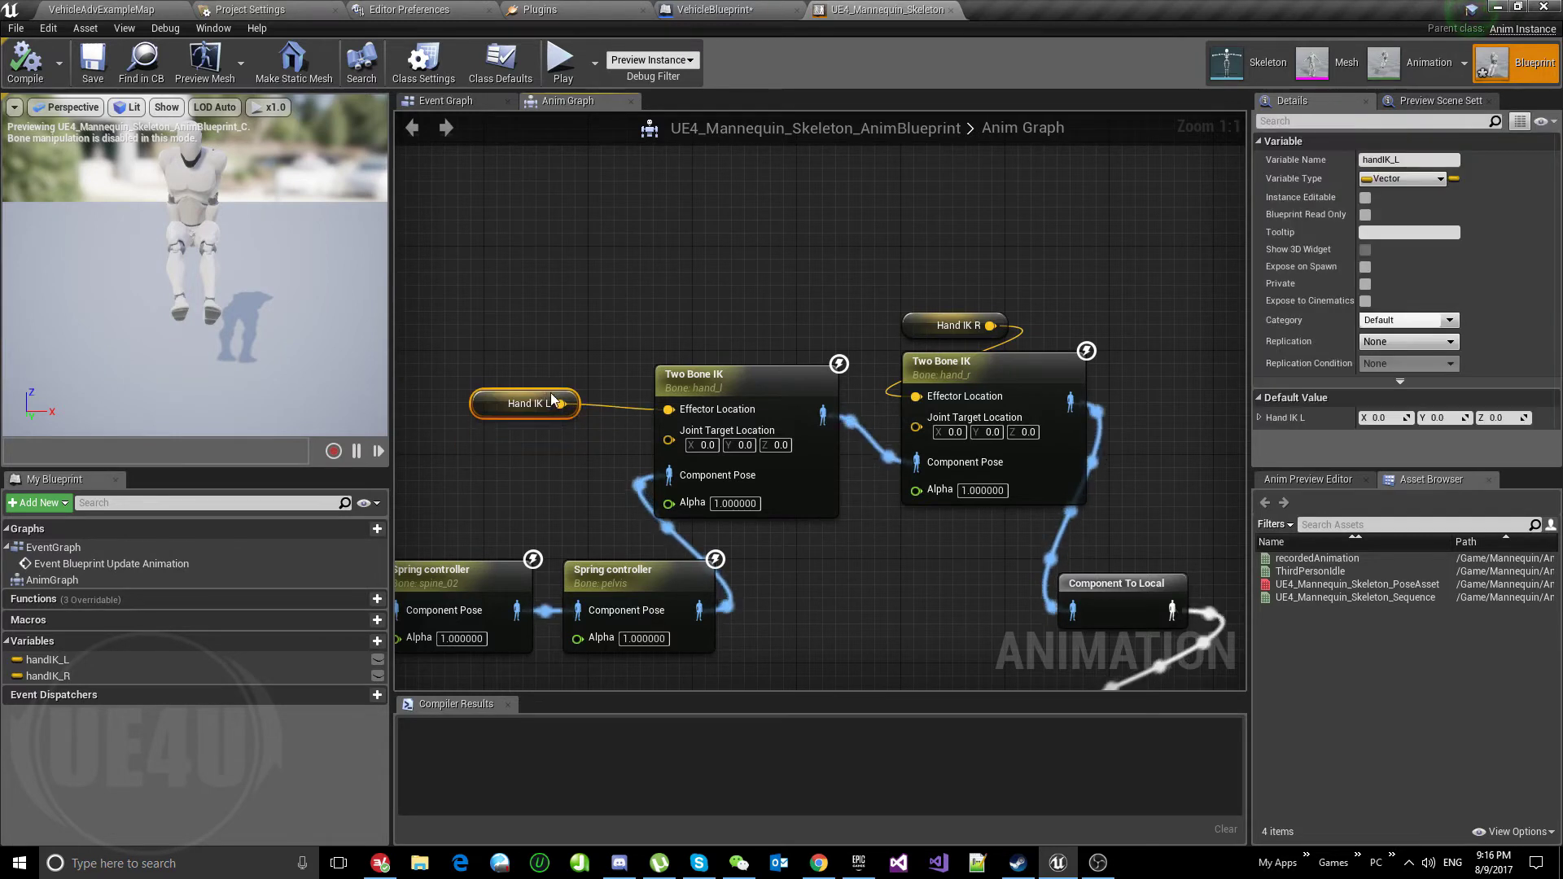
{"action": "left_click", "coordinate": [755, 395]}
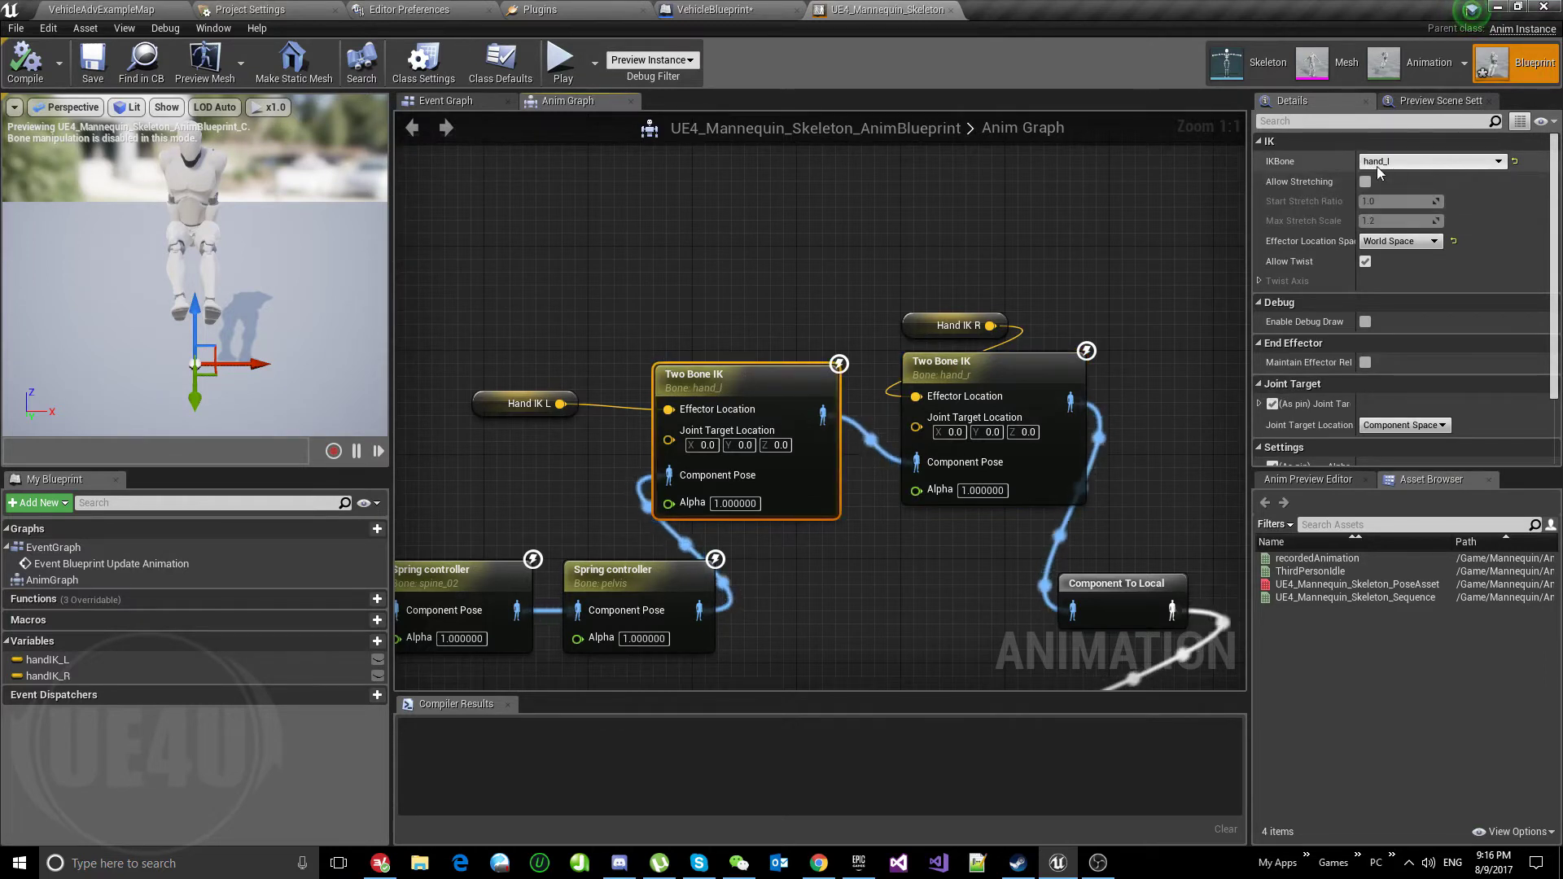
{"action": "left_click", "coordinate": [948, 366]}
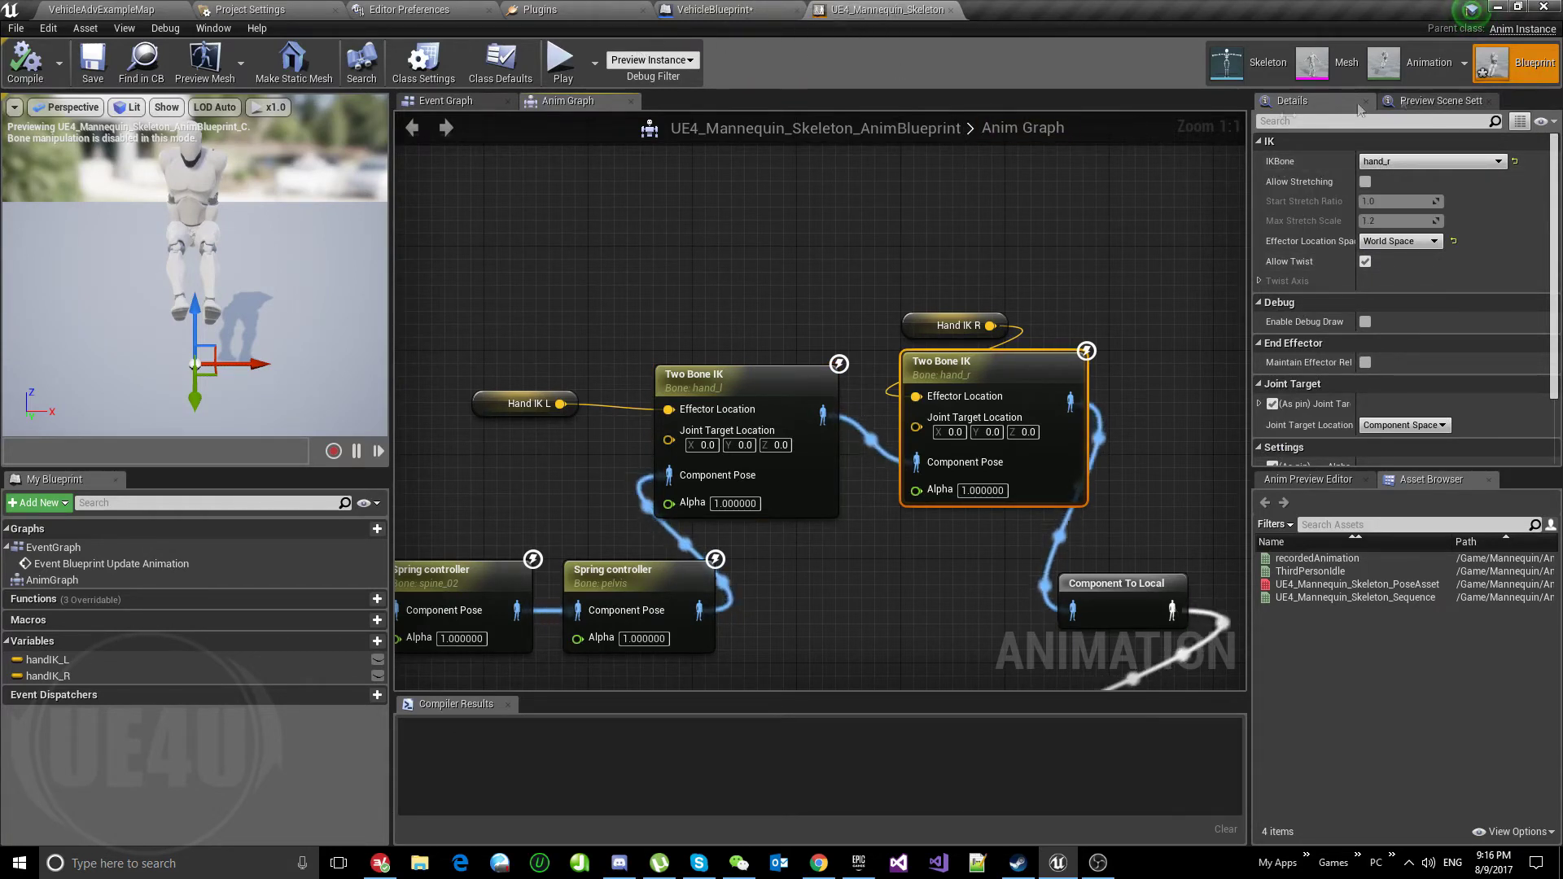
Locate the hand_l and hand_r bones in Skeleton mode, then go back to the AnimBlueprint's Event Graph.
{"action": "left_click", "coordinate": [1245, 63]}
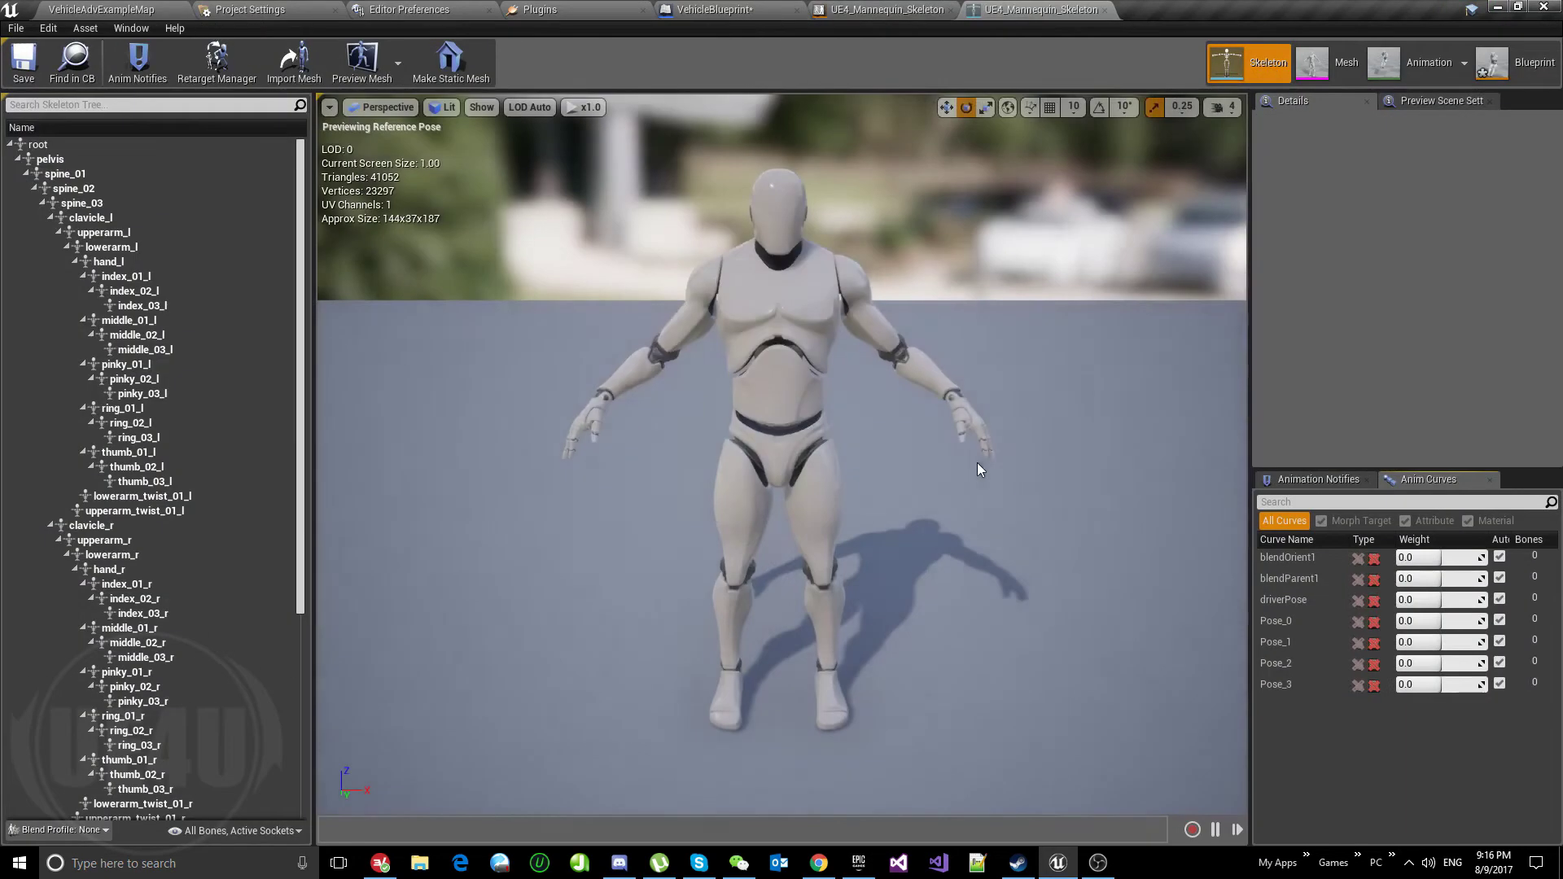
{"action": "left_click", "coordinate": [977, 435]}
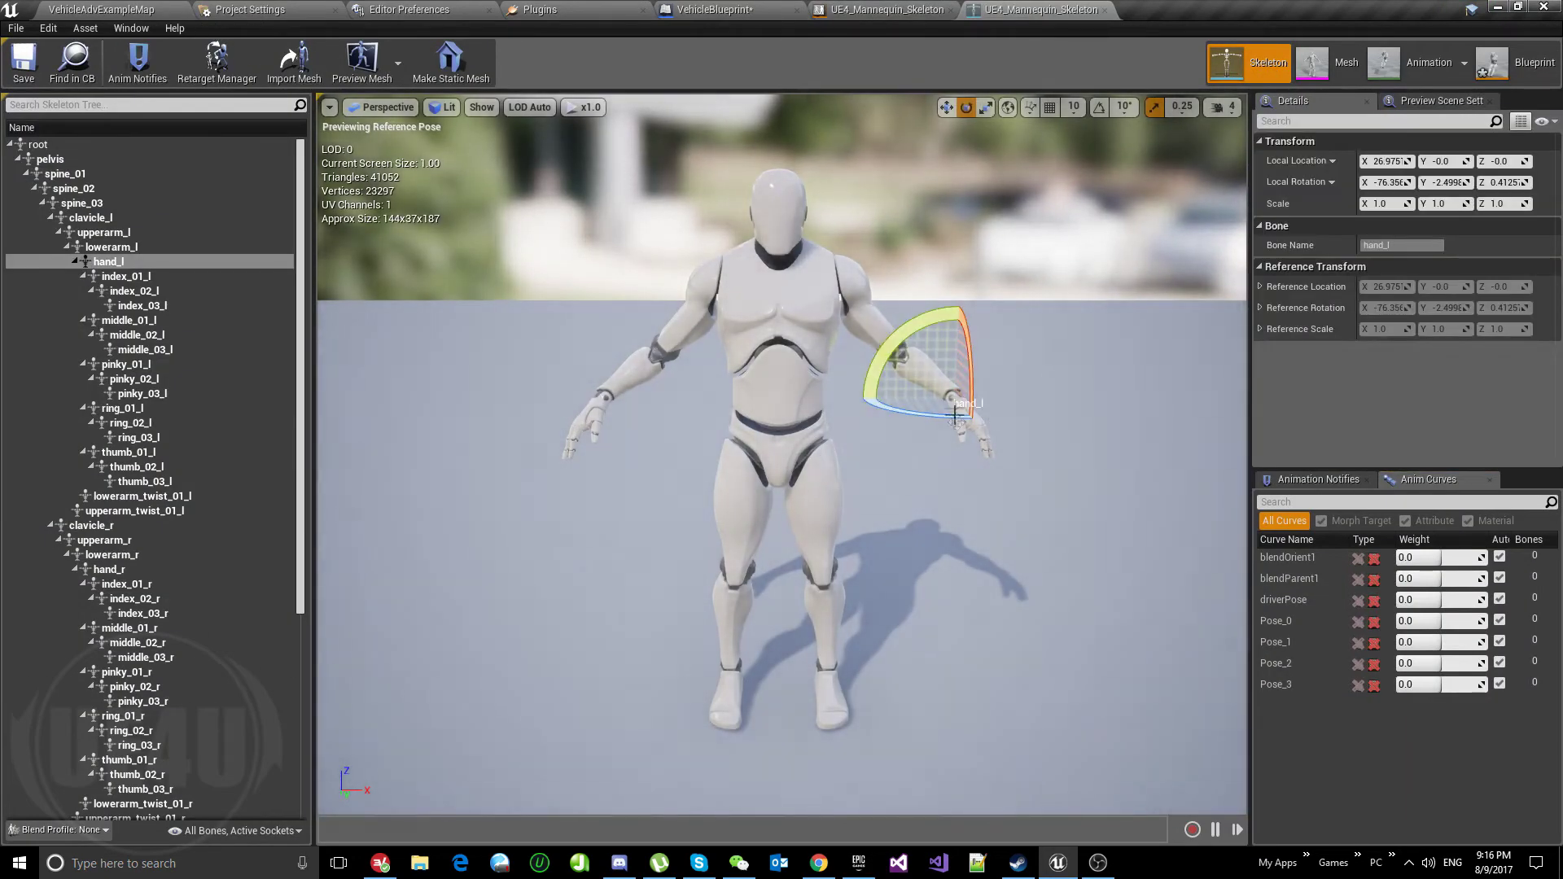
{"action": "left_click", "coordinate": [607, 411]}
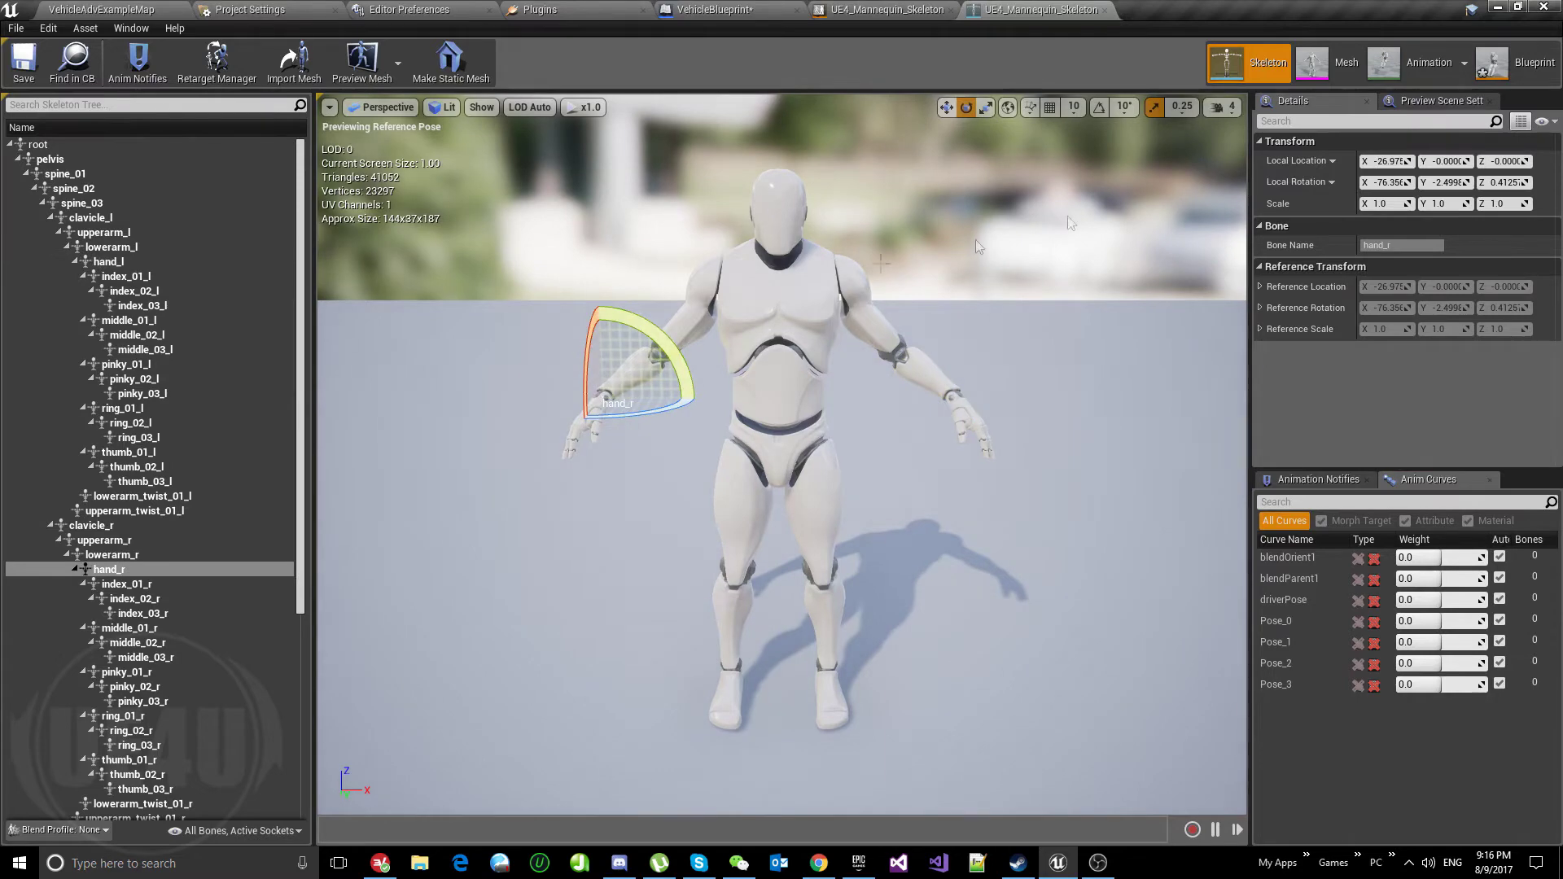
{"action": "left_click", "coordinate": [1515, 62]}
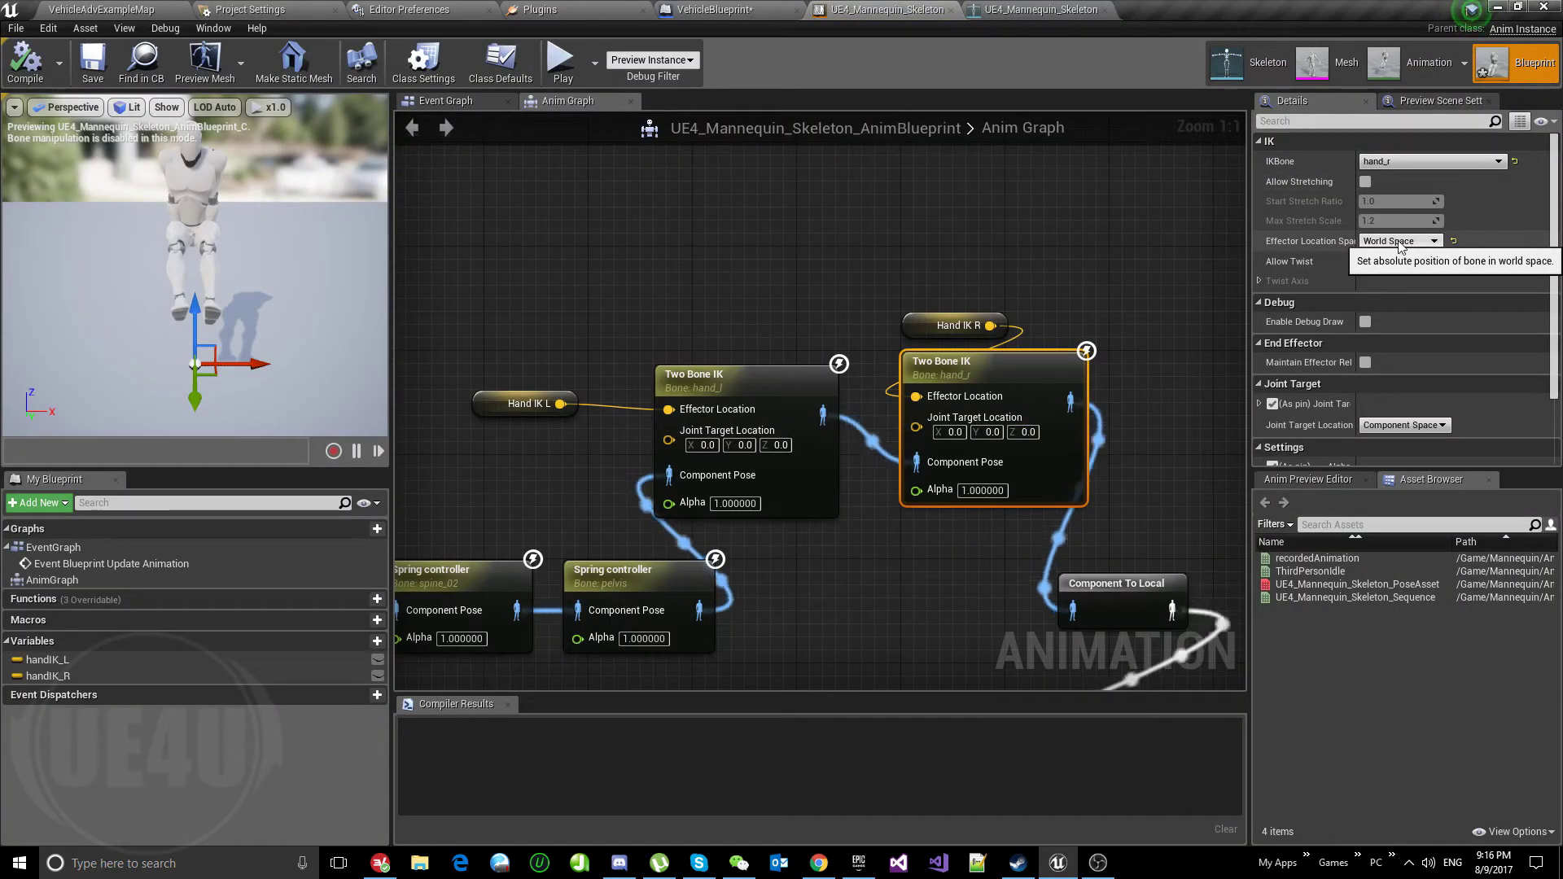
{"action": "left_click", "coordinate": [1365, 261]}
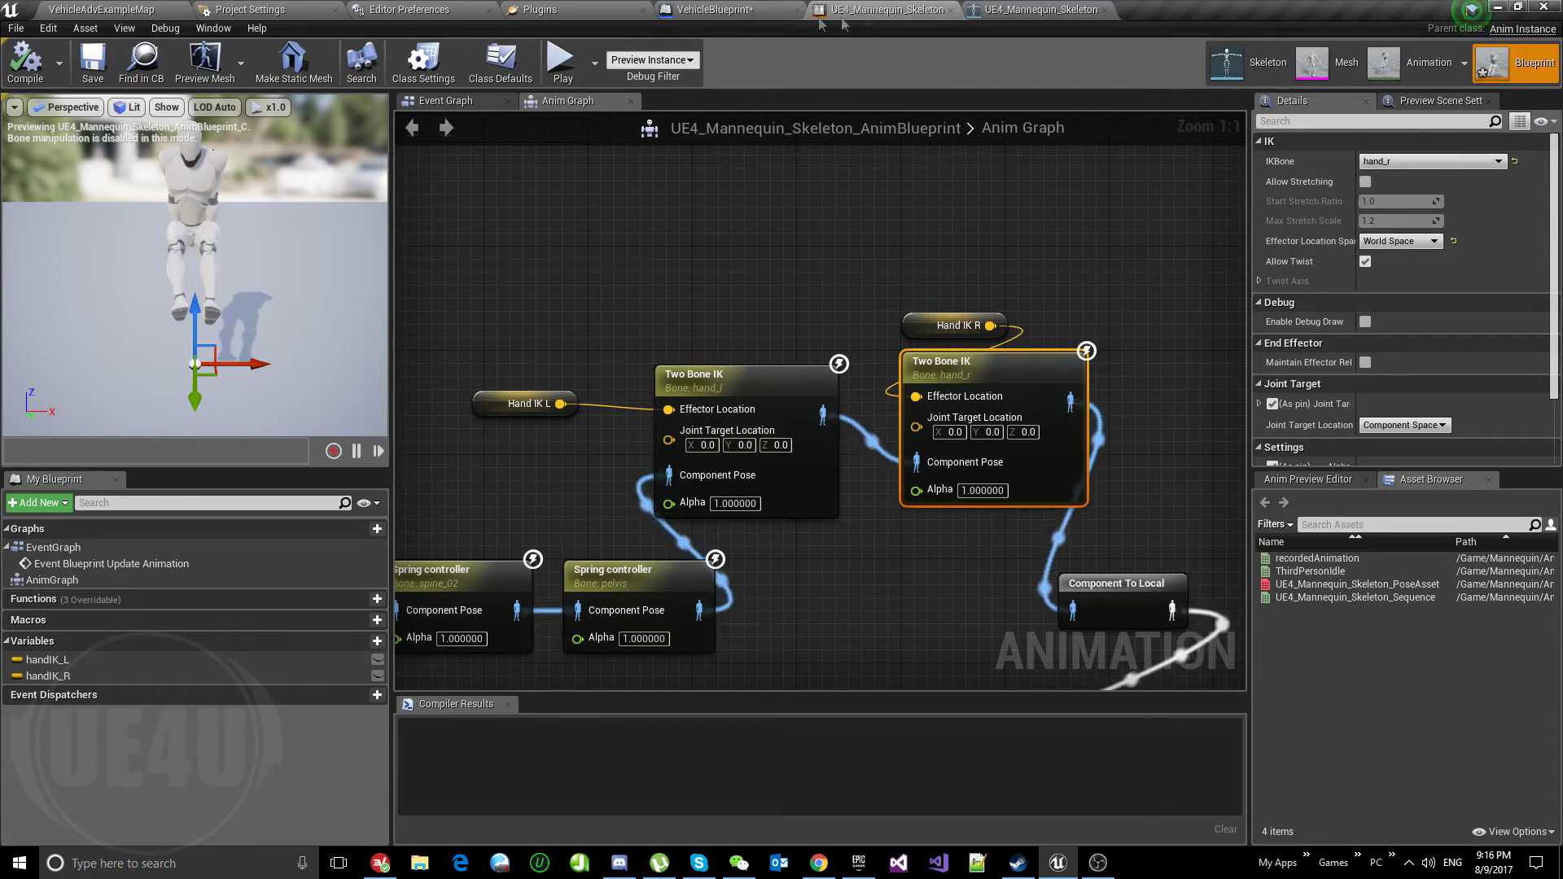
{"action": "left_click", "coordinate": [468, 104]}
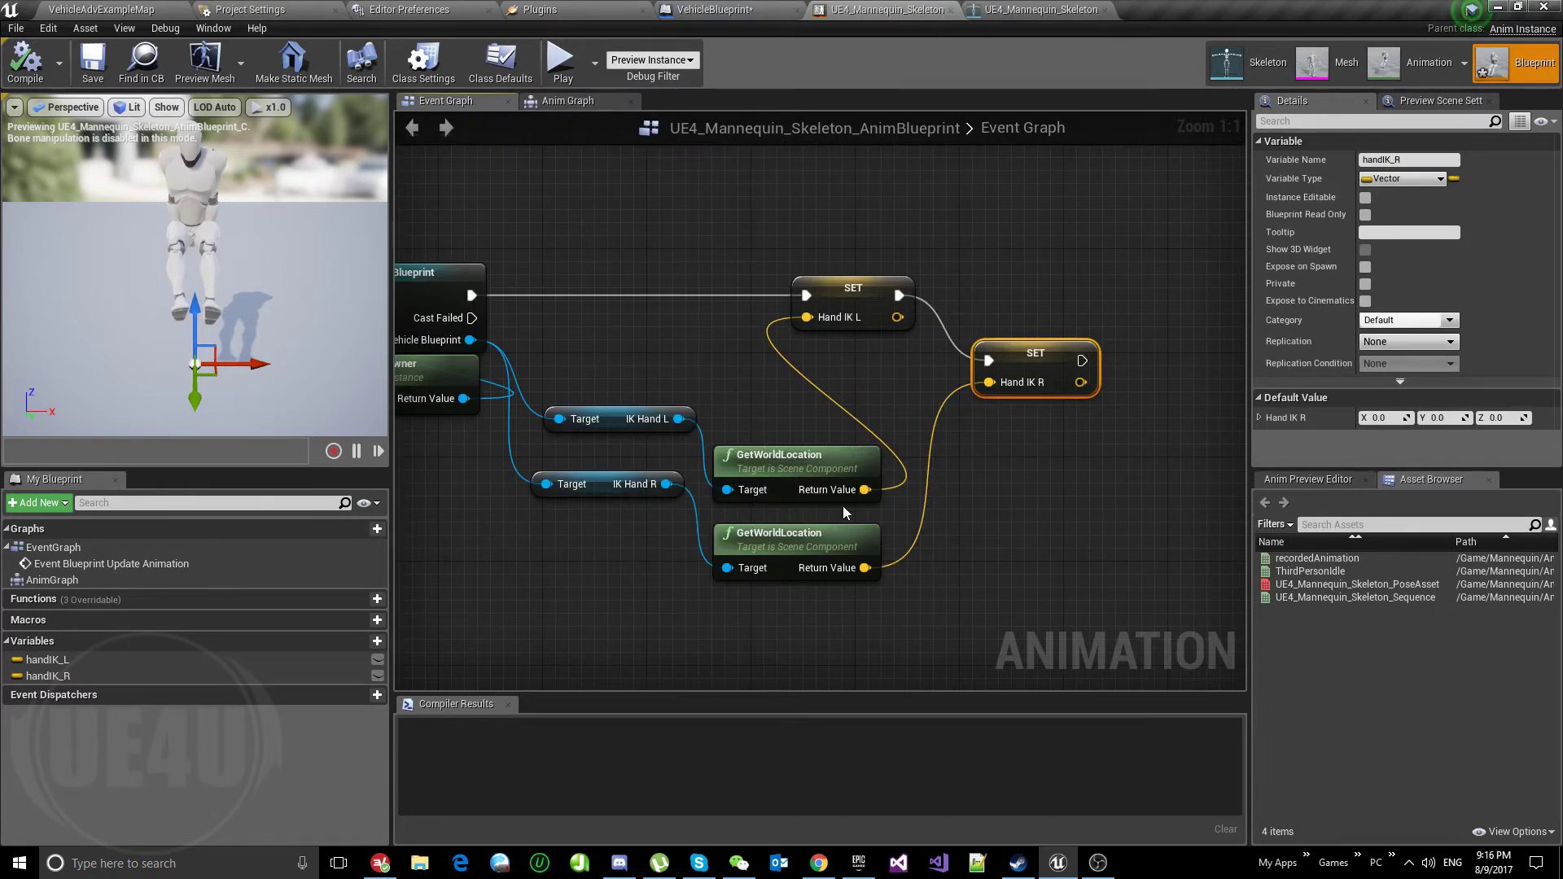
Review the Two Bone IK details and Hand IK R node in the Anim Graph, ending on VehicleBlueprint.
{"action": "left_click", "coordinate": [674, 11]}
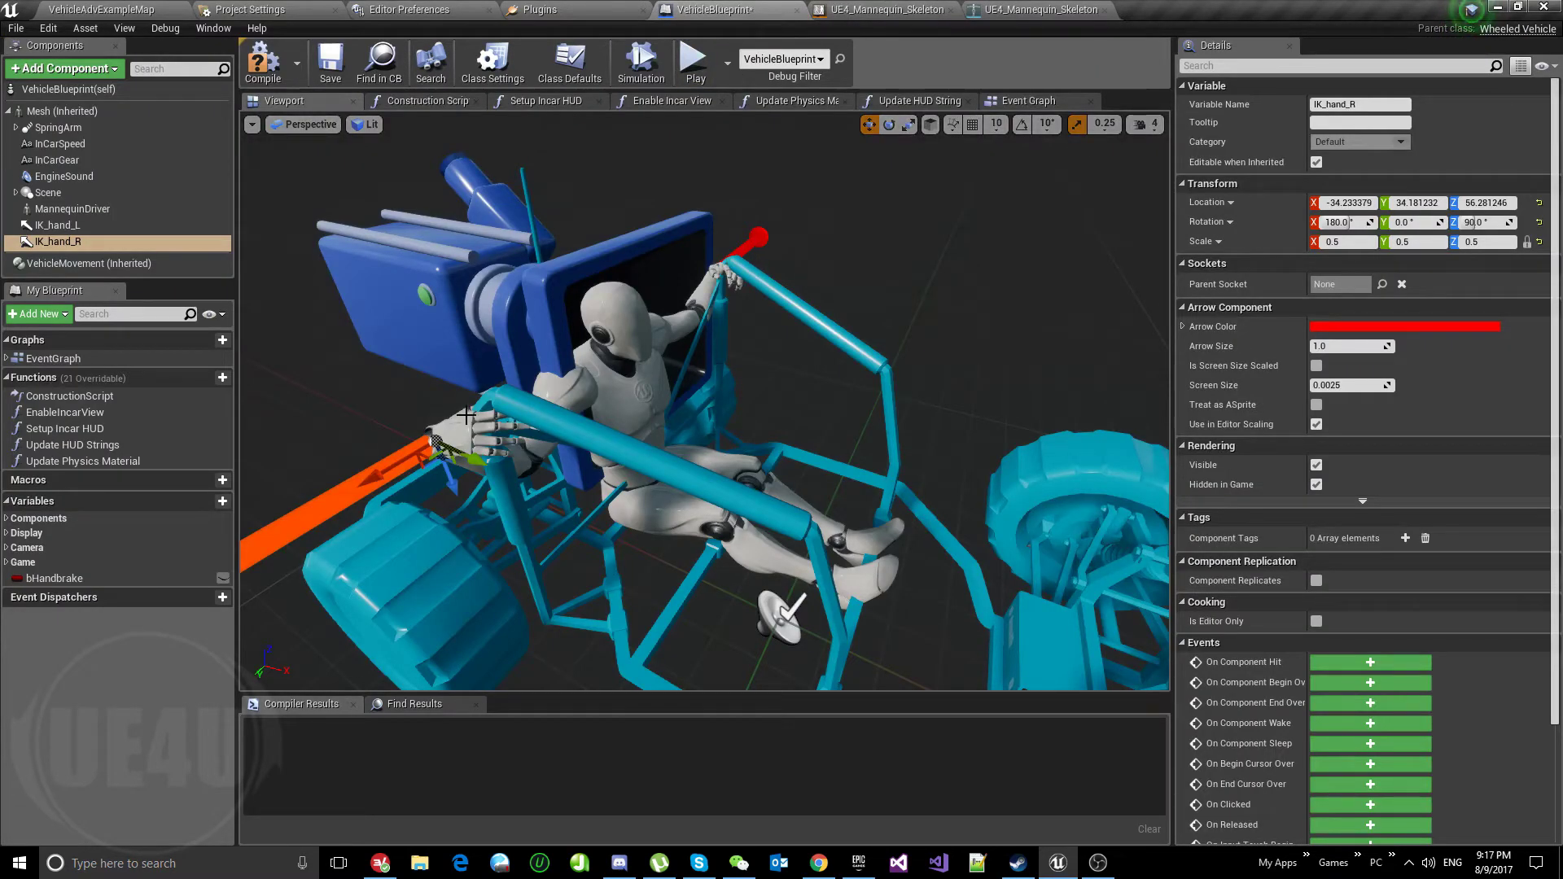
{"action": "left_click", "coordinate": [1012, 10]}
{"action": "left_click", "coordinate": [902, 10]}
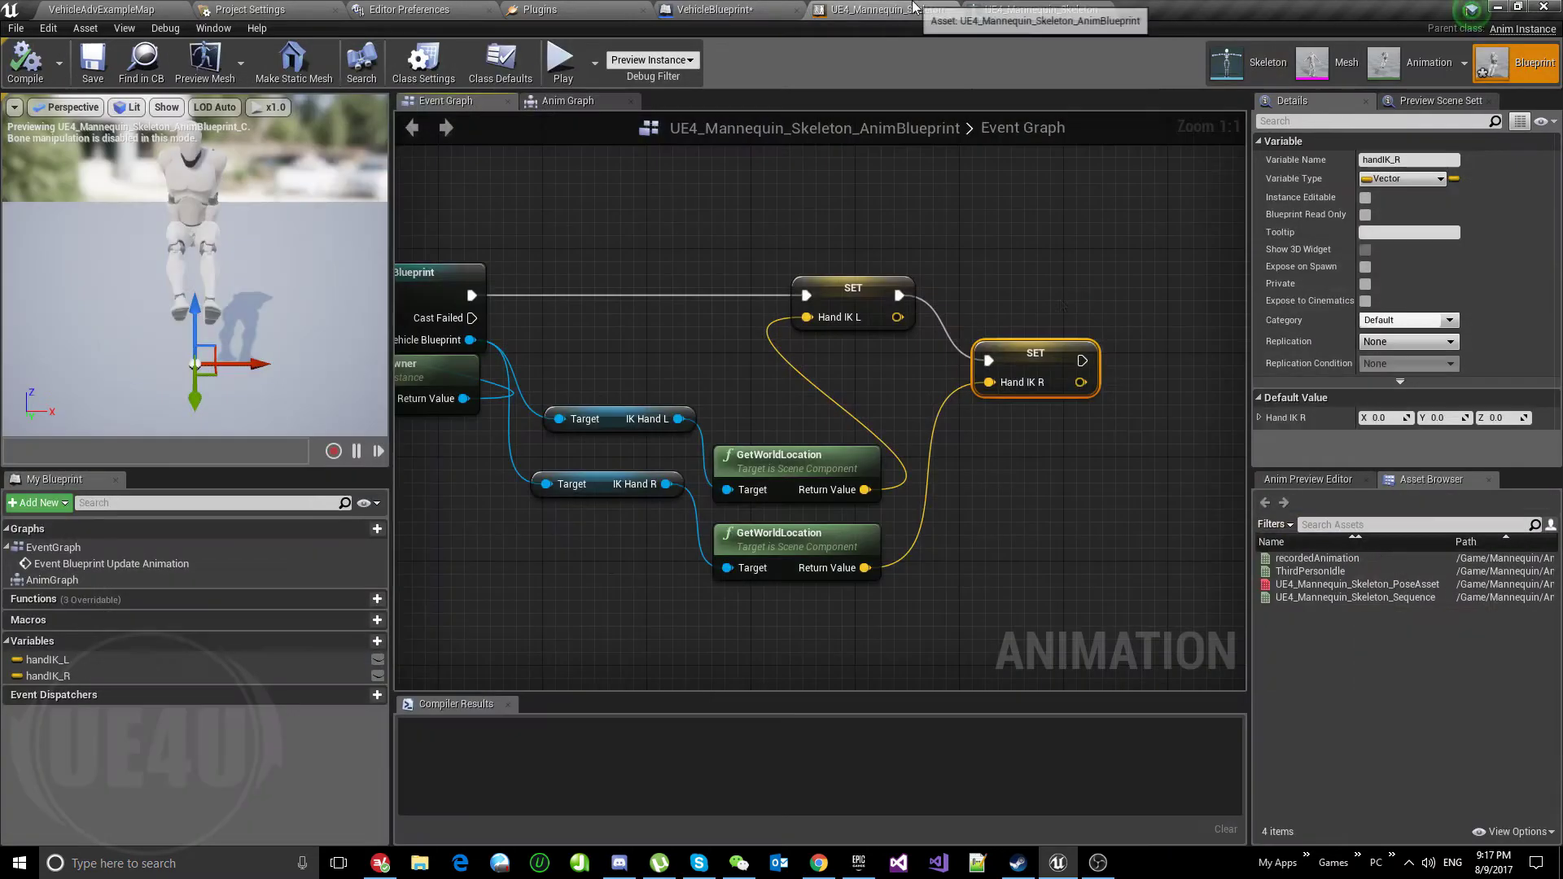
{"action": "left_click", "coordinate": [567, 101]}
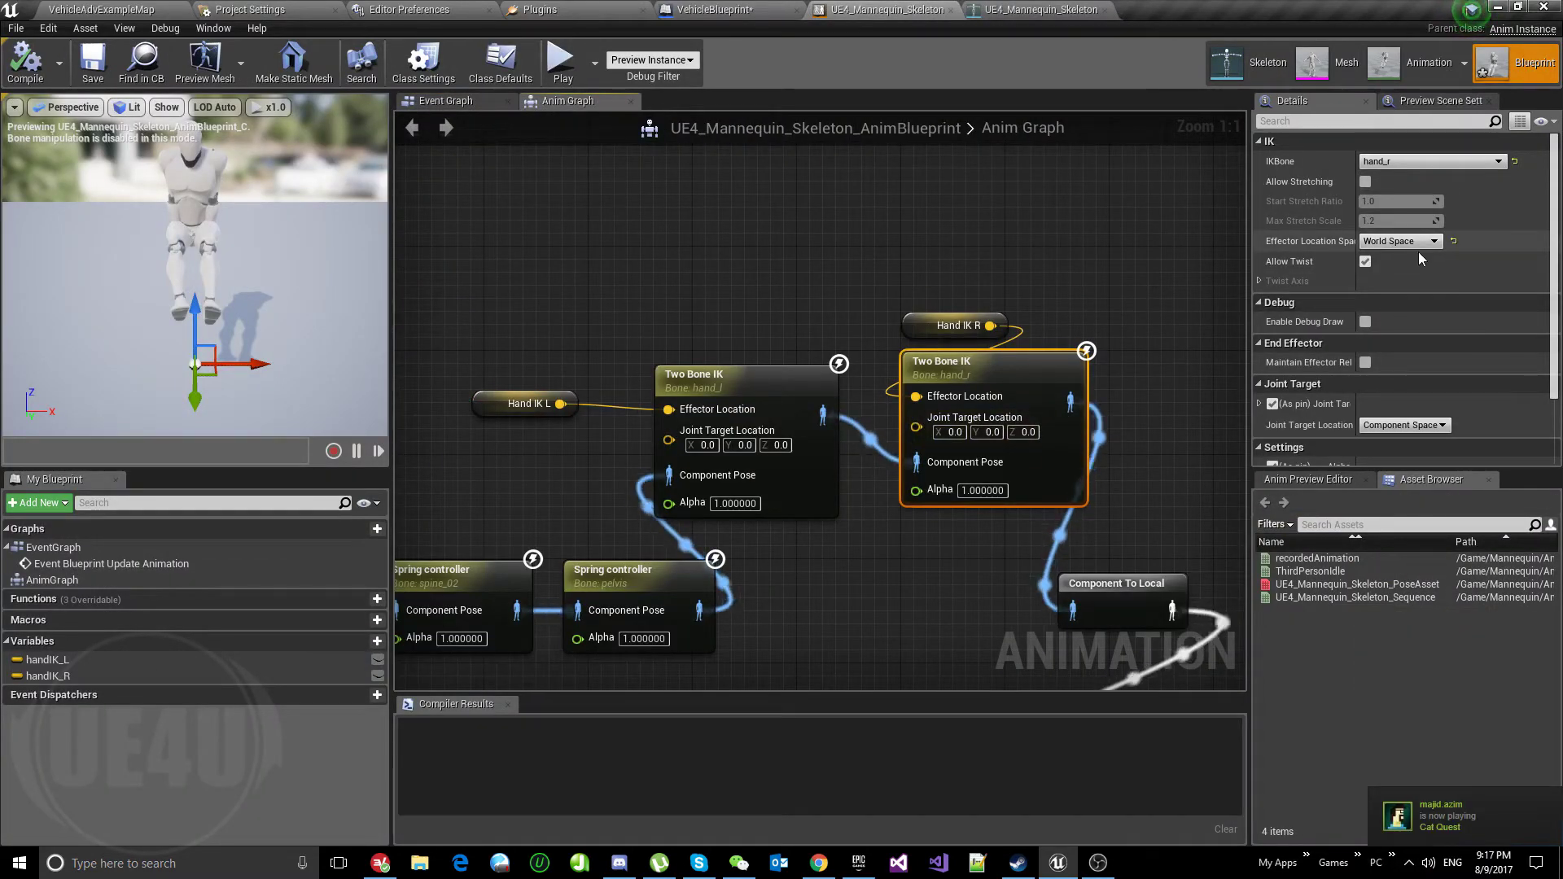
{"action": "scroll", "coordinate": [1555, 299], "scroll_direction": "down", "scroll_amount": 3}
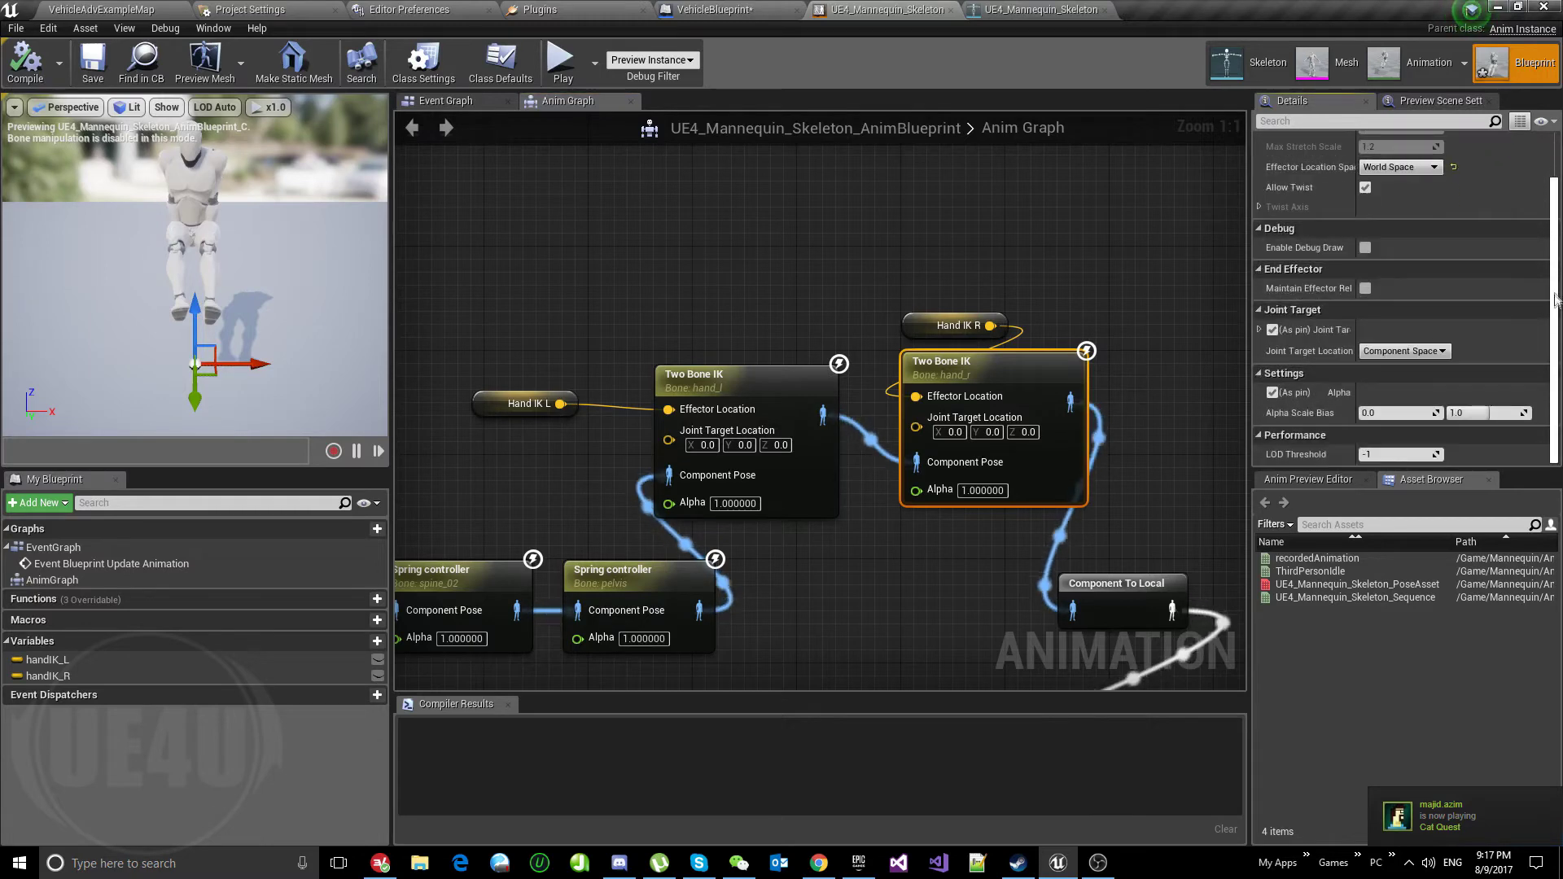
{"action": "left_click_drag", "start_coordinate": [1555, 300], "coordinate": [1555, 227]}
{"action": "left_click", "coordinate": [946, 280]}
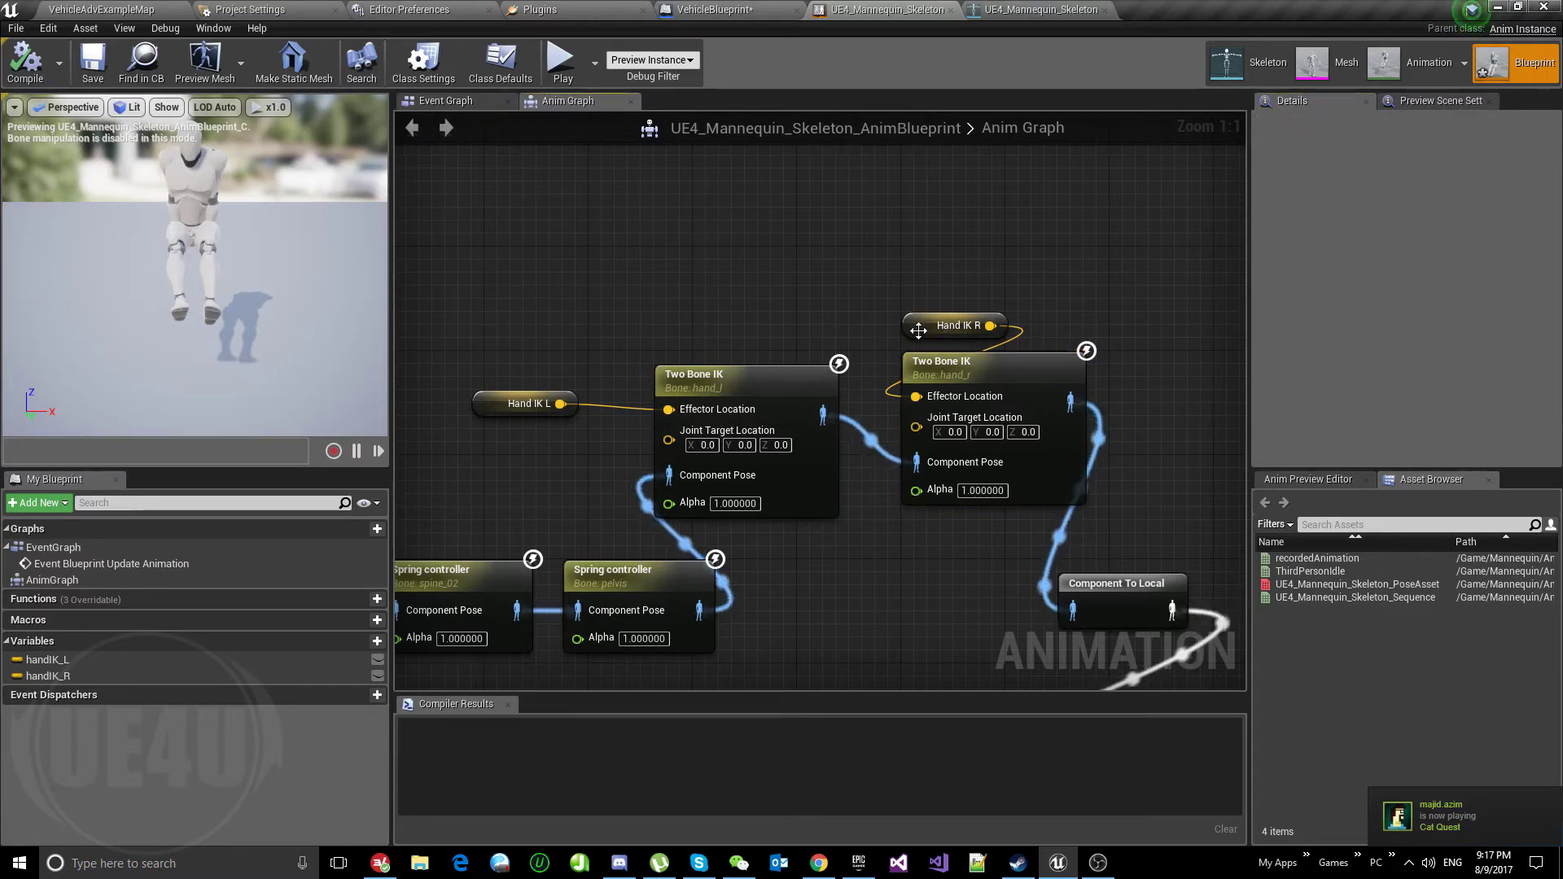
{"action": "left_click", "coordinate": [954, 325]}
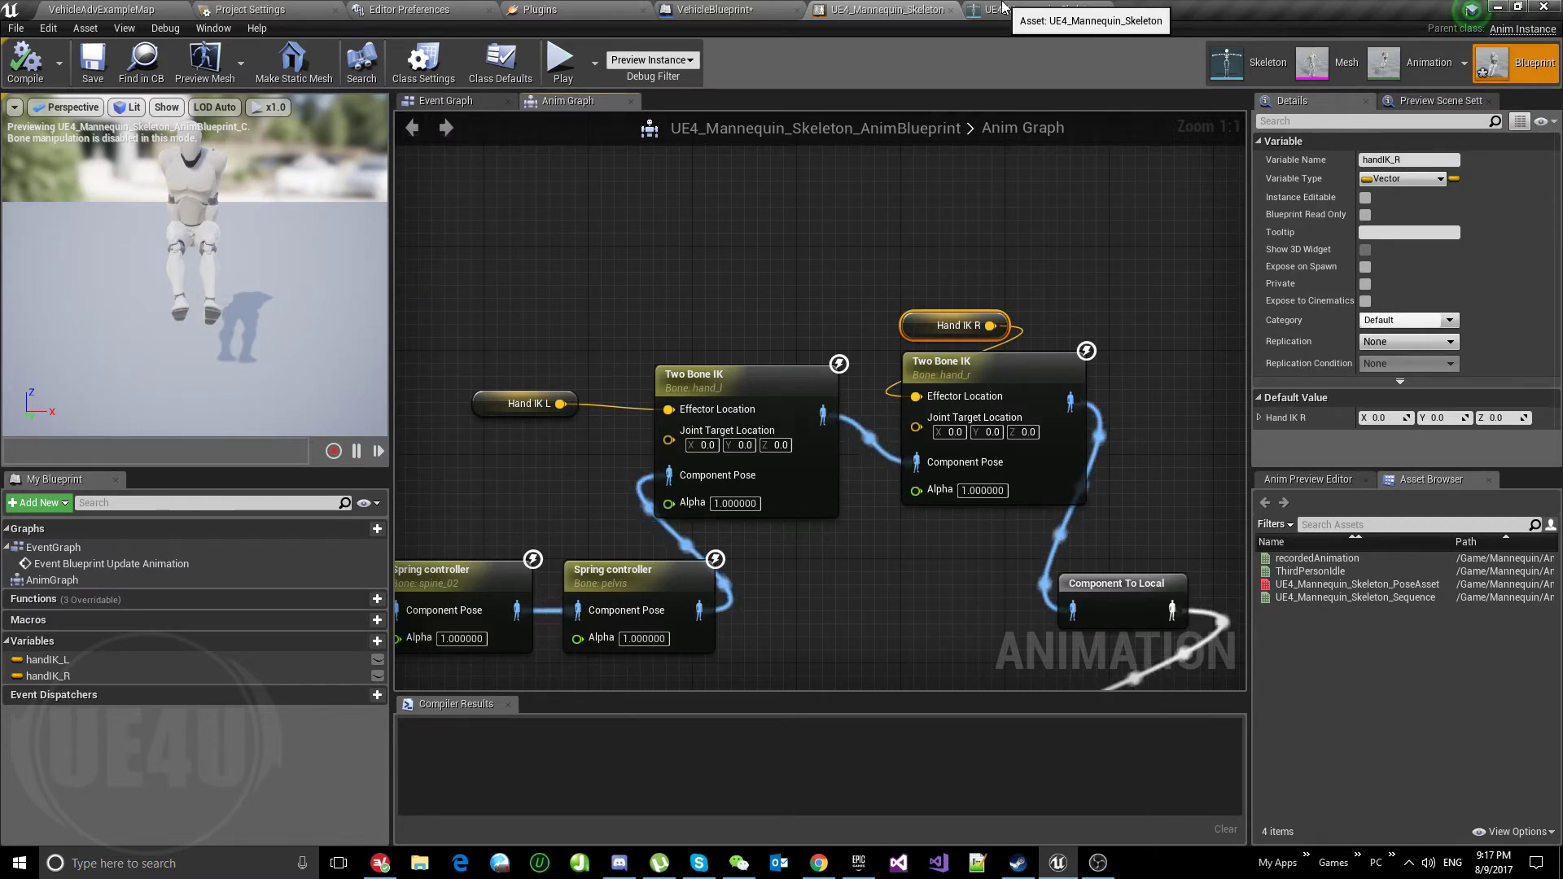
{"action": "left_click", "coordinate": [706, 8]}
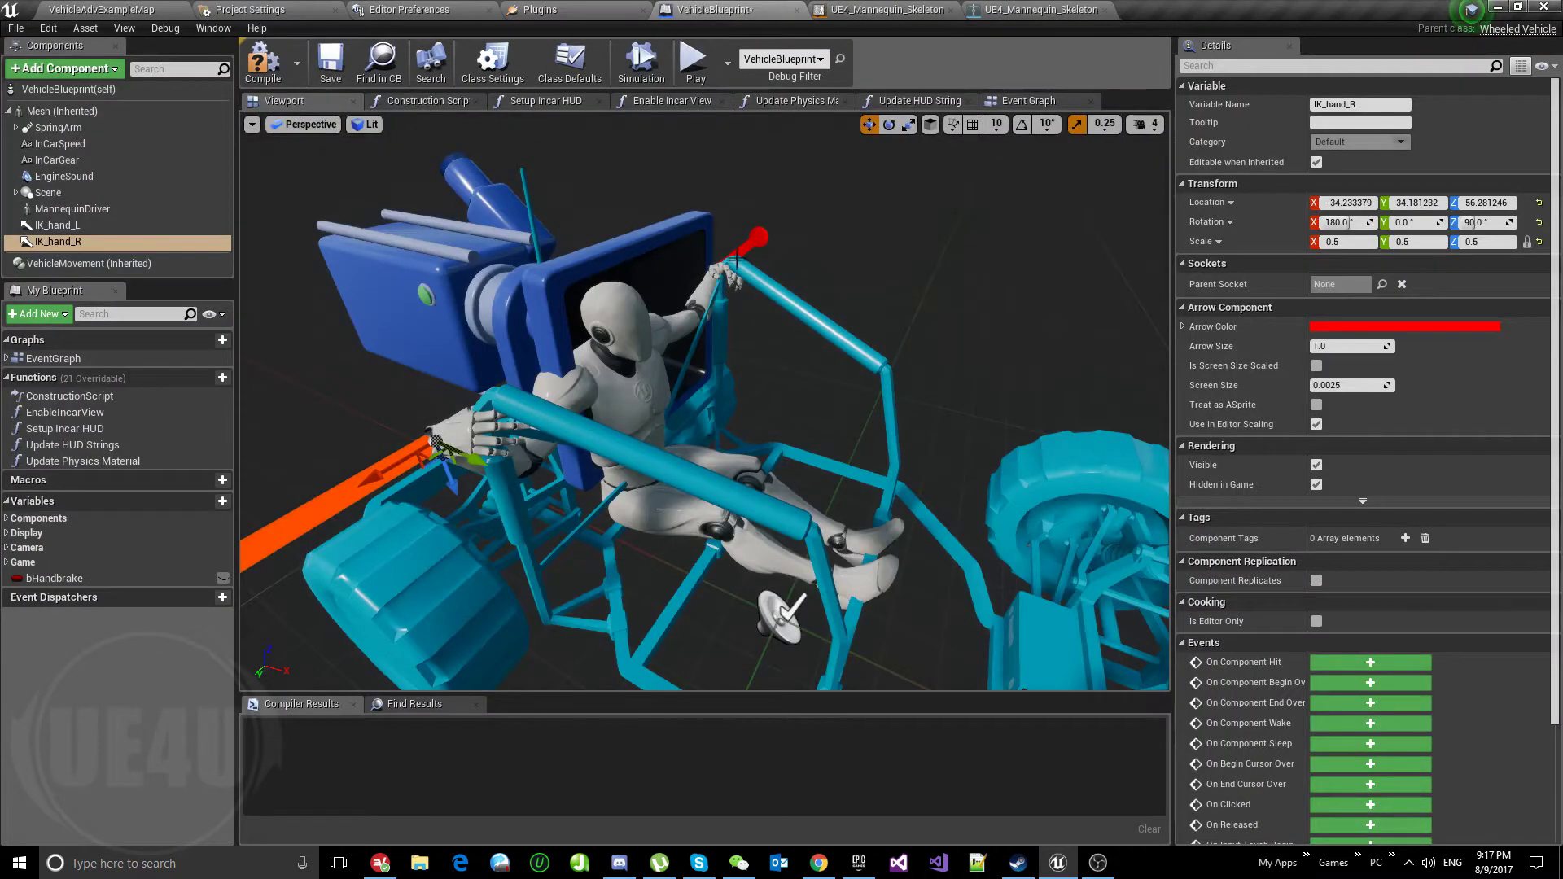
Trial-move IK_hand_L, undo it to keep location (-34.788422, -32.82518, 57.121502), and reselect it.
{"action": "left_click", "coordinate": [754, 252]}
{"action": "left_click_drag", "start_coordinate": [744, 263], "coordinate": [676, 261]}
{"action": "key", "text": "ctrl+z"}
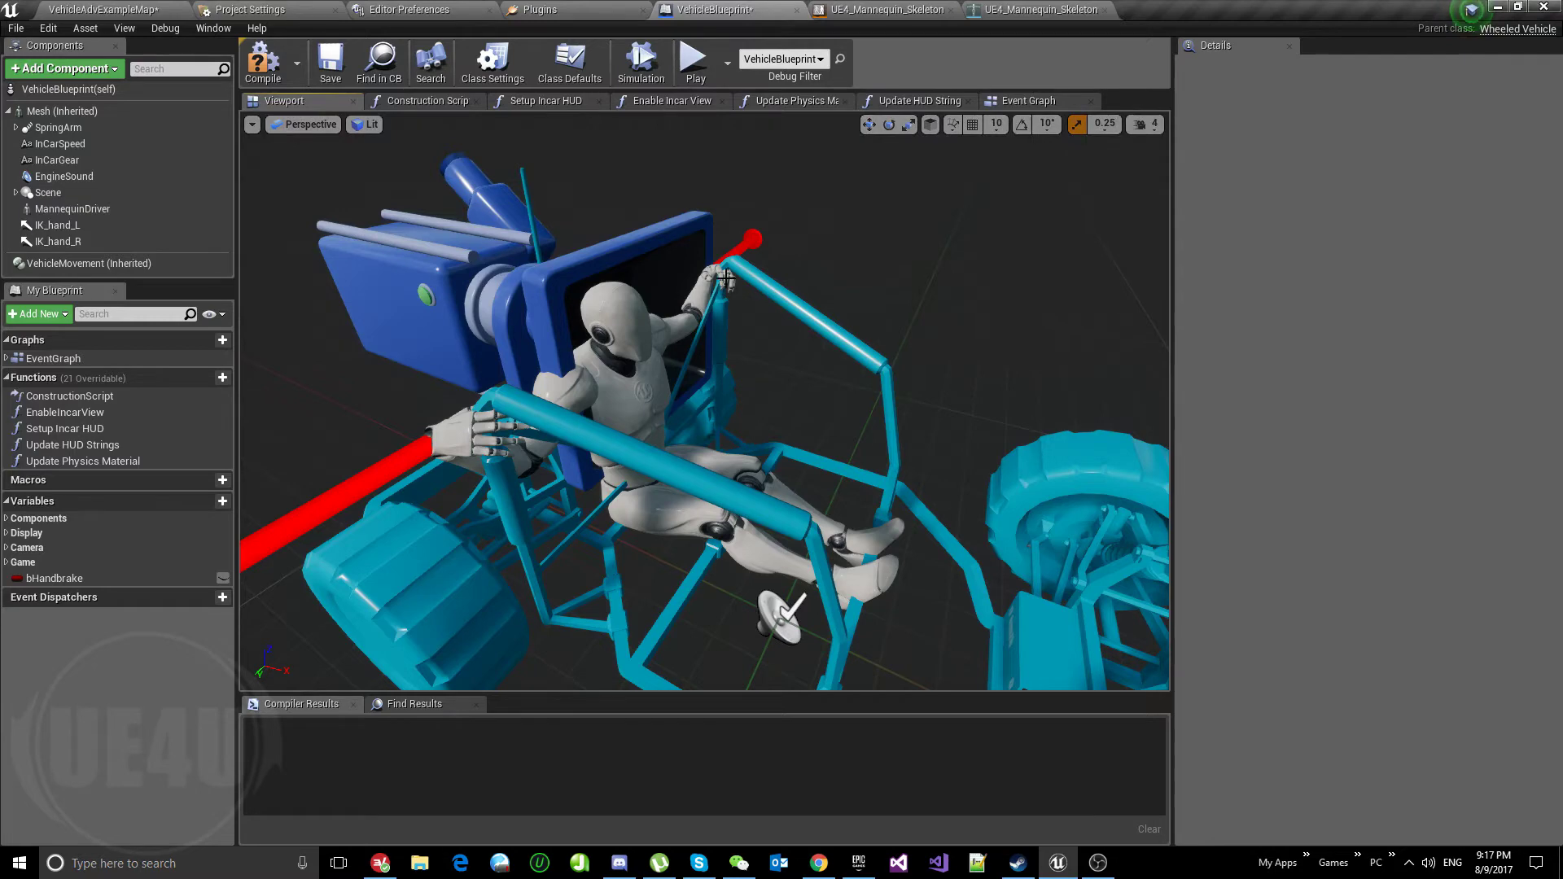
{"action": "left_click", "coordinate": [431, 447]}
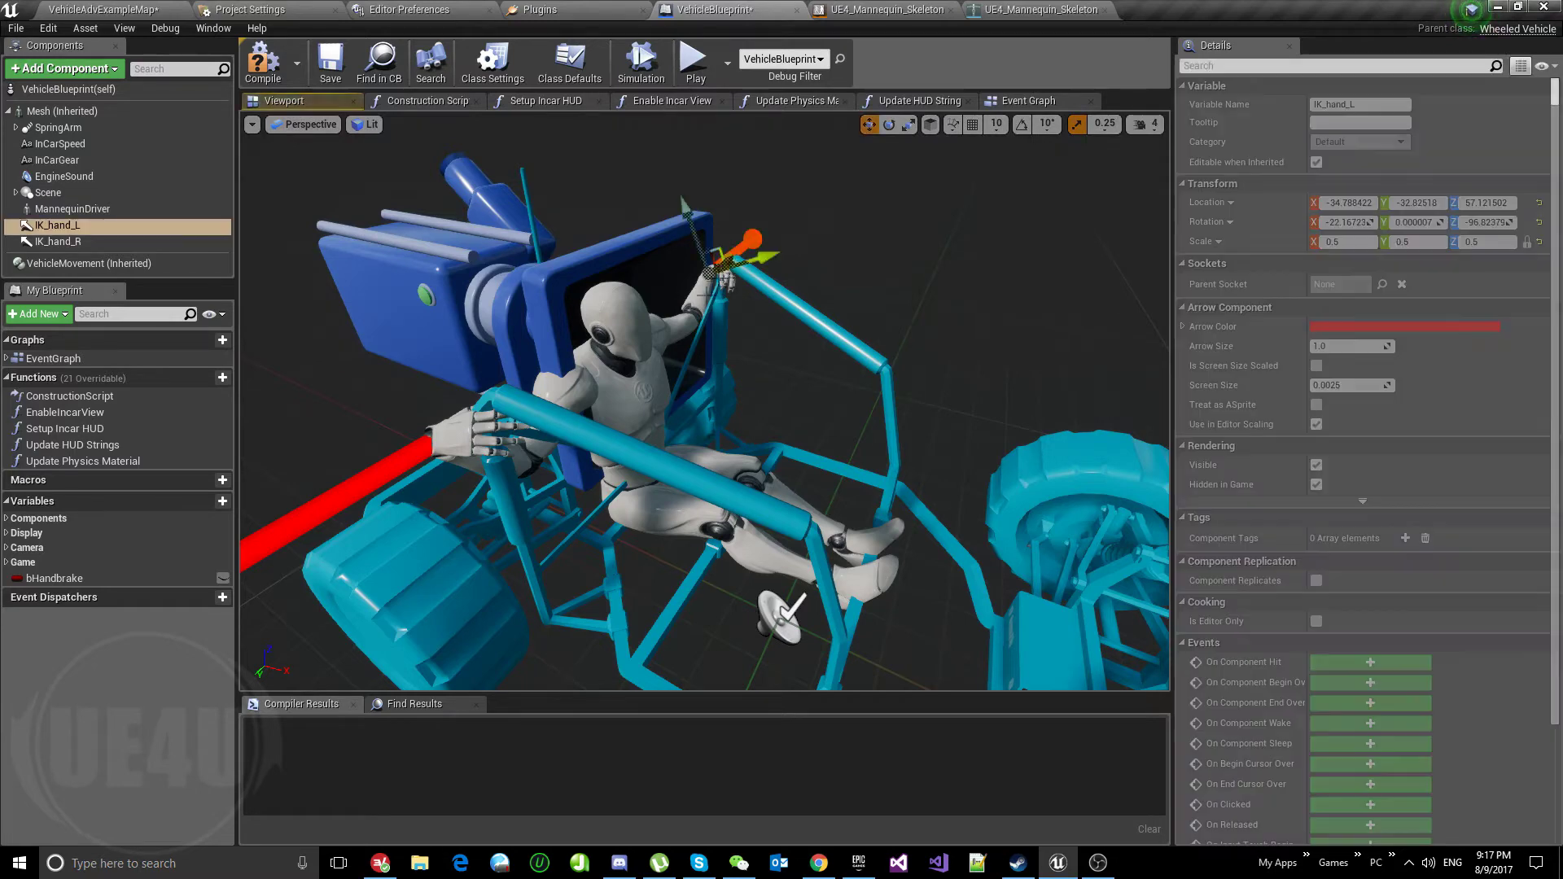
{"action": "left_click", "coordinate": [756, 241]}
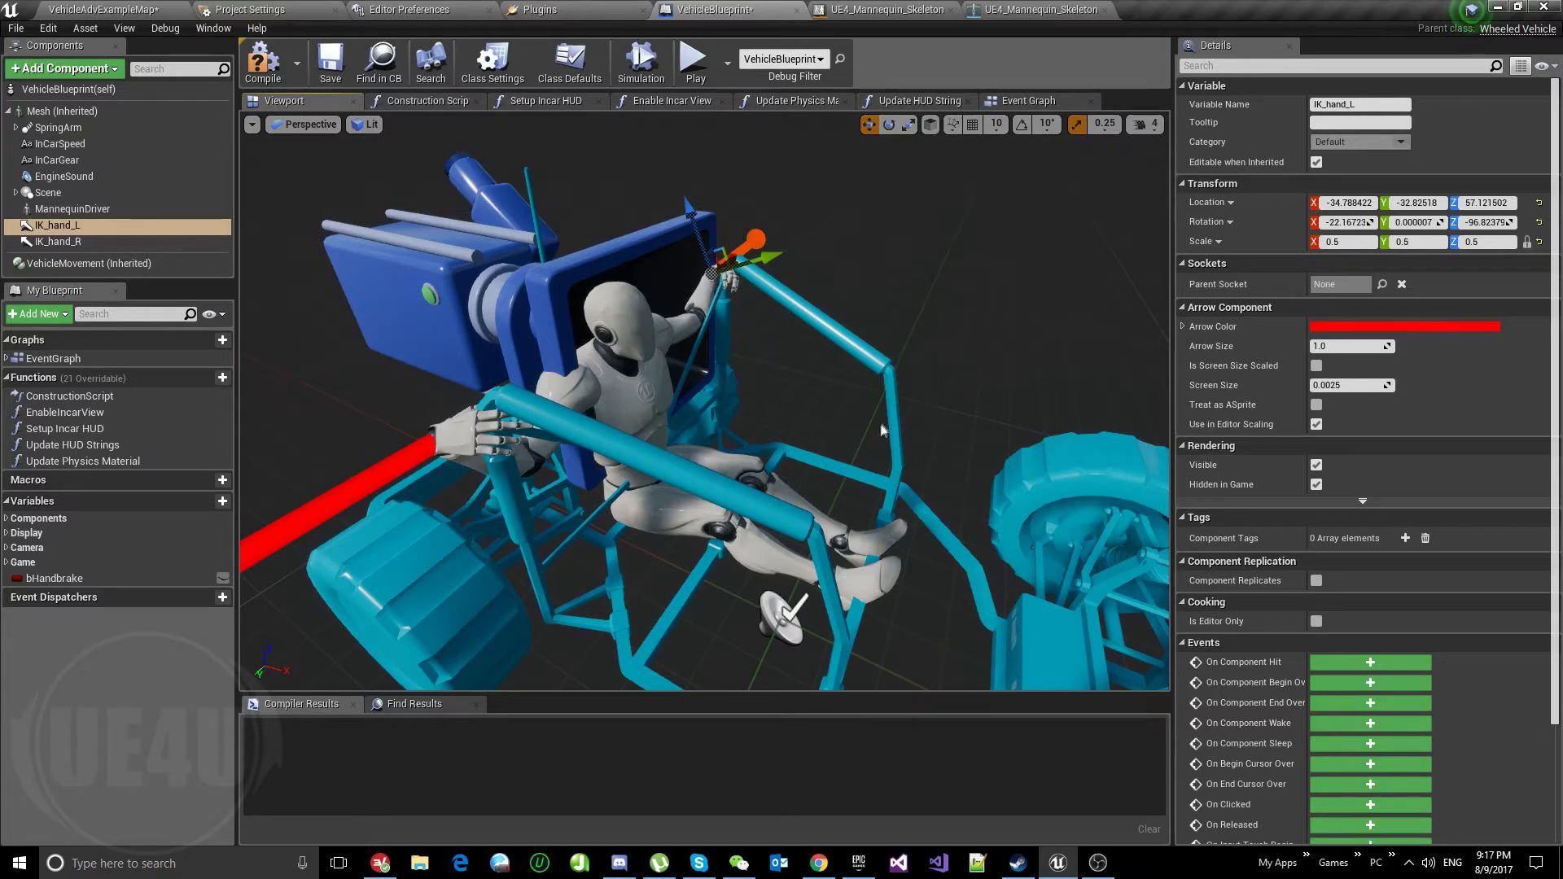
{"action": "left_click", "coordinate": [1031, 9]}
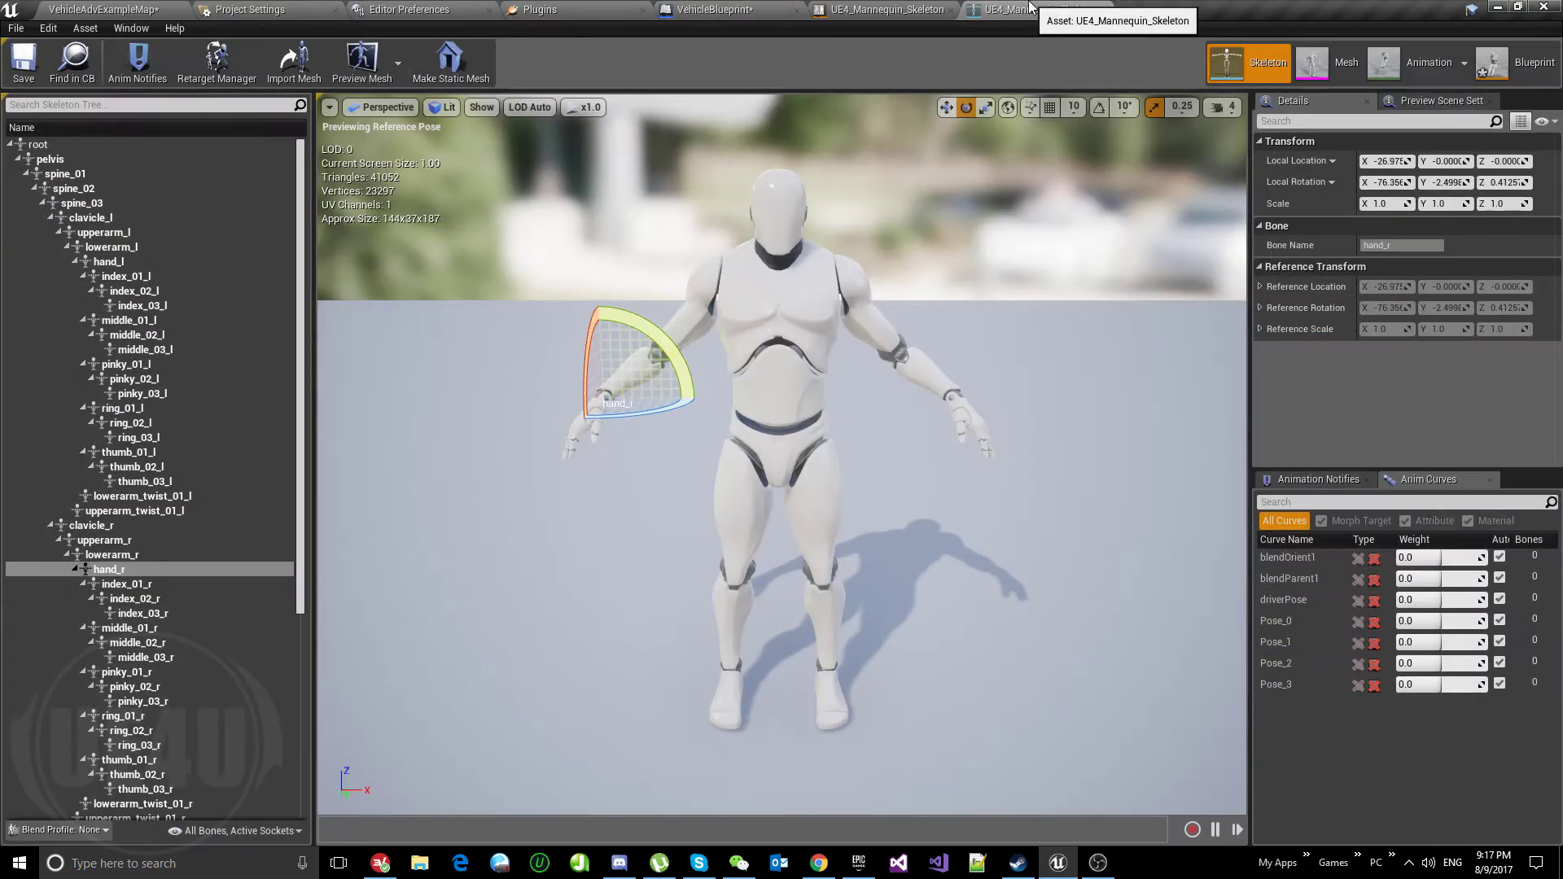
{"action": "left_click", "coordinate": [886, 8]}
{"action": "right_click_drag", "start_coordinate": [757, 281], "coordinate": [889, 226]}
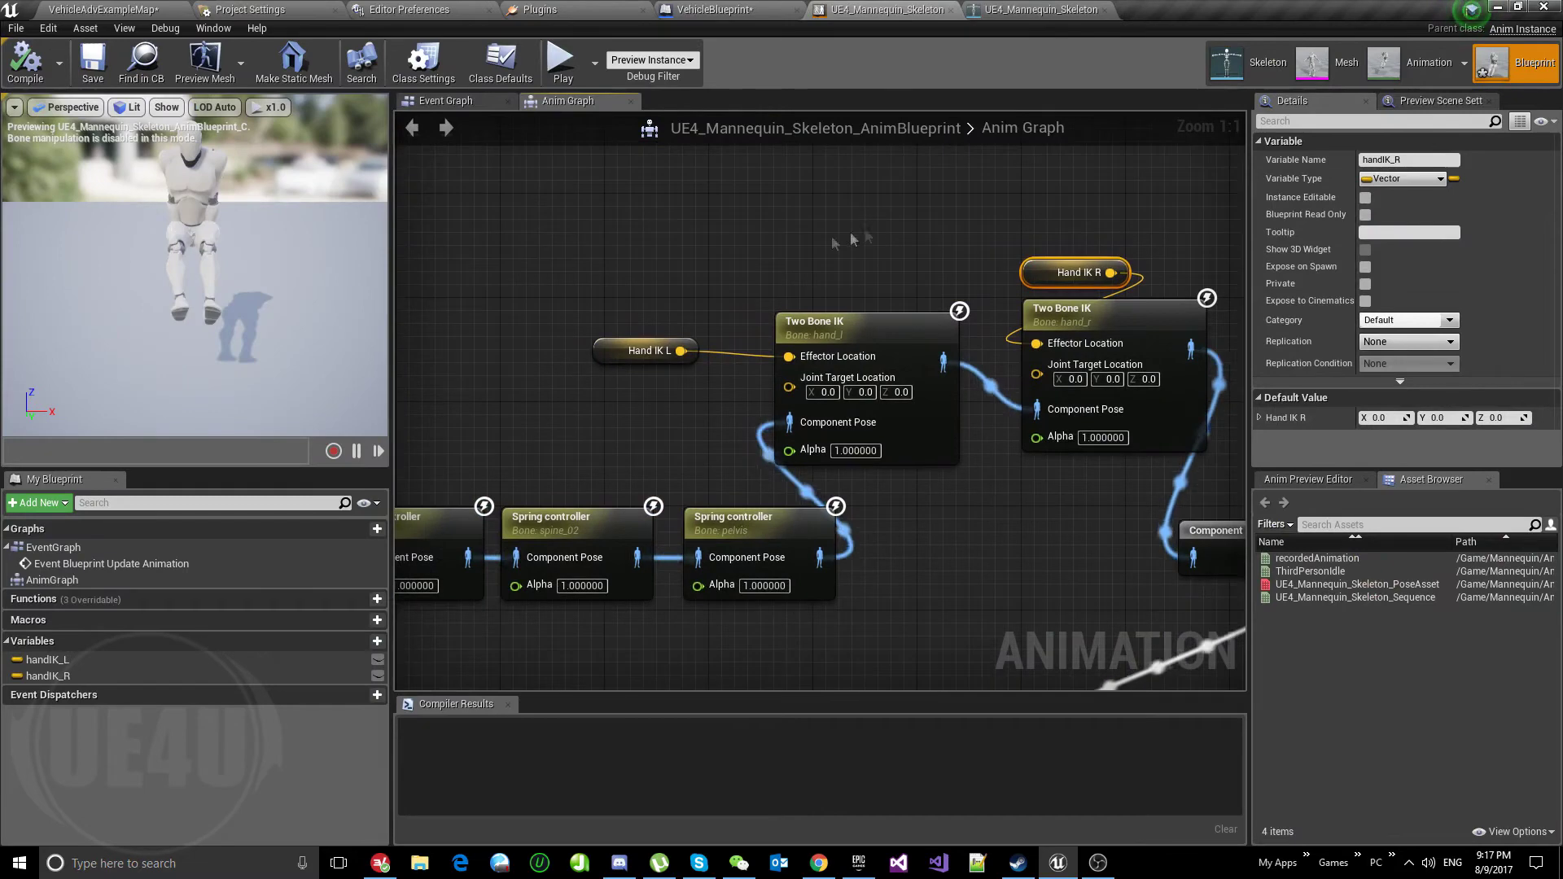
{"action": "left_click_drag", "start_coordinate": [677, 349], "coordinate": [854, 296]}
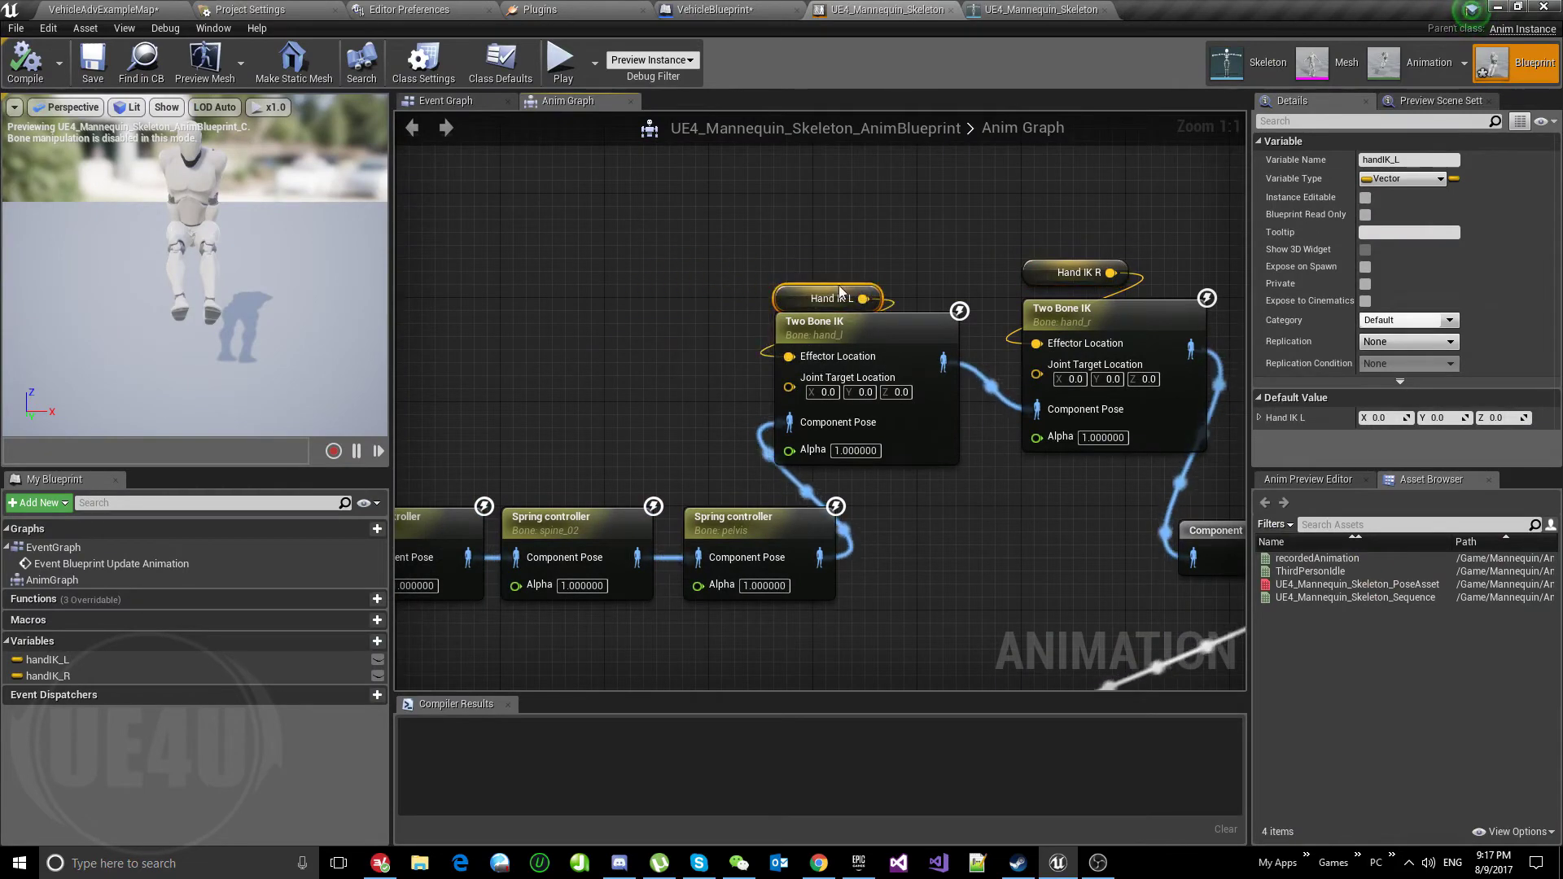
{"action": "left_click", "coordinate": [736, 272]}
{"action": "right_click_drag", "start_coordinate": [653, 324], "coordinate": [1036, 174]}
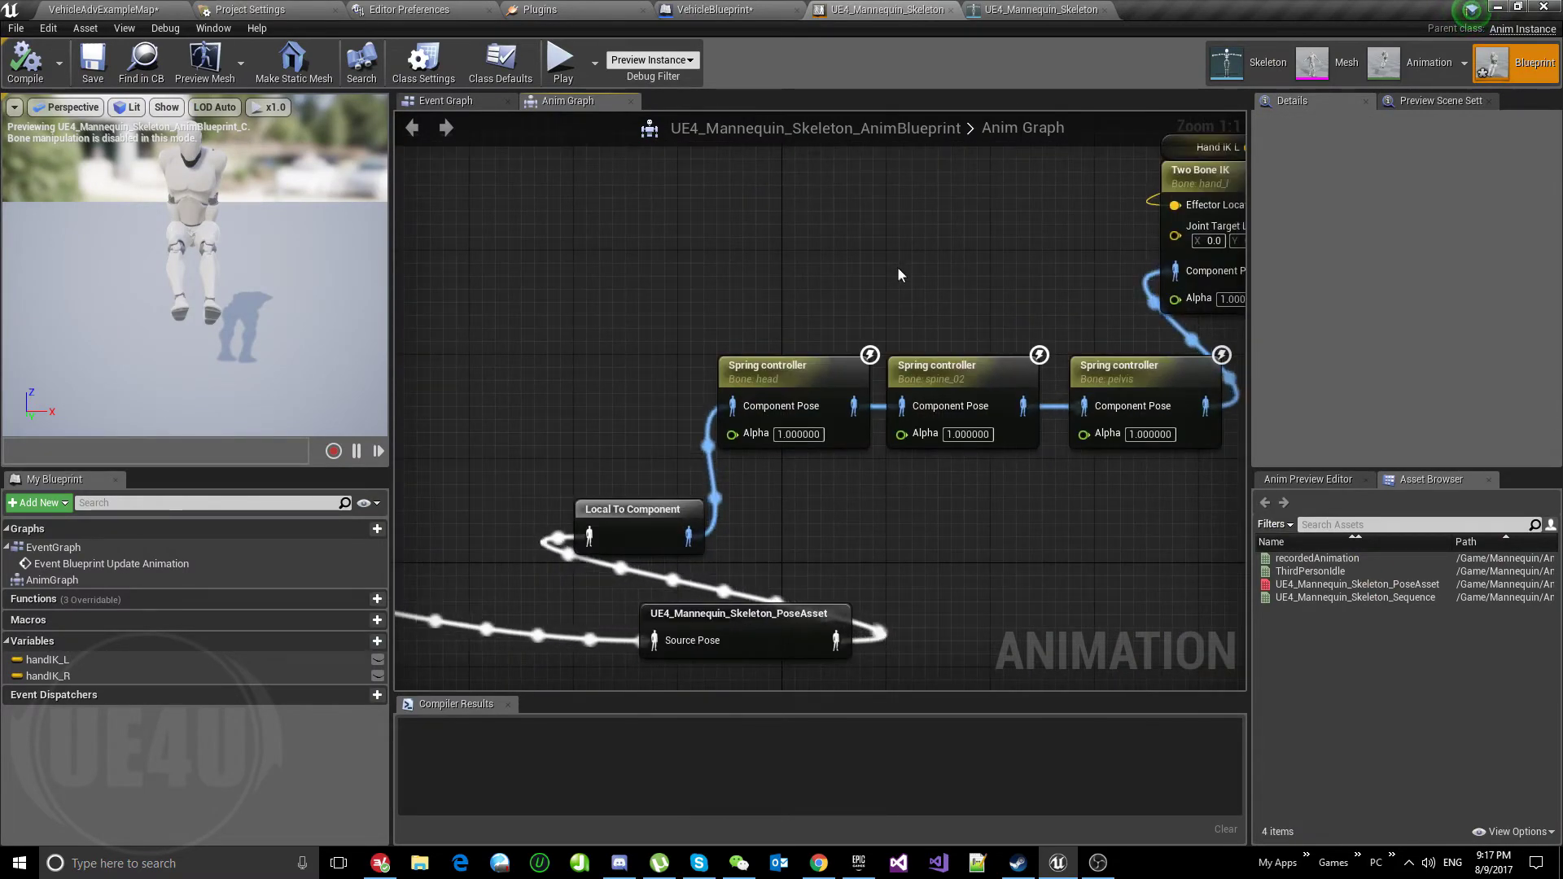
{"action": "right_click_drag", "start_coordinate": [898, 266], "coordinate": [777, 181]}
{"action": "left_click_drag", "start_coordinate": [641, 251], "coordinate": [855, 315]}
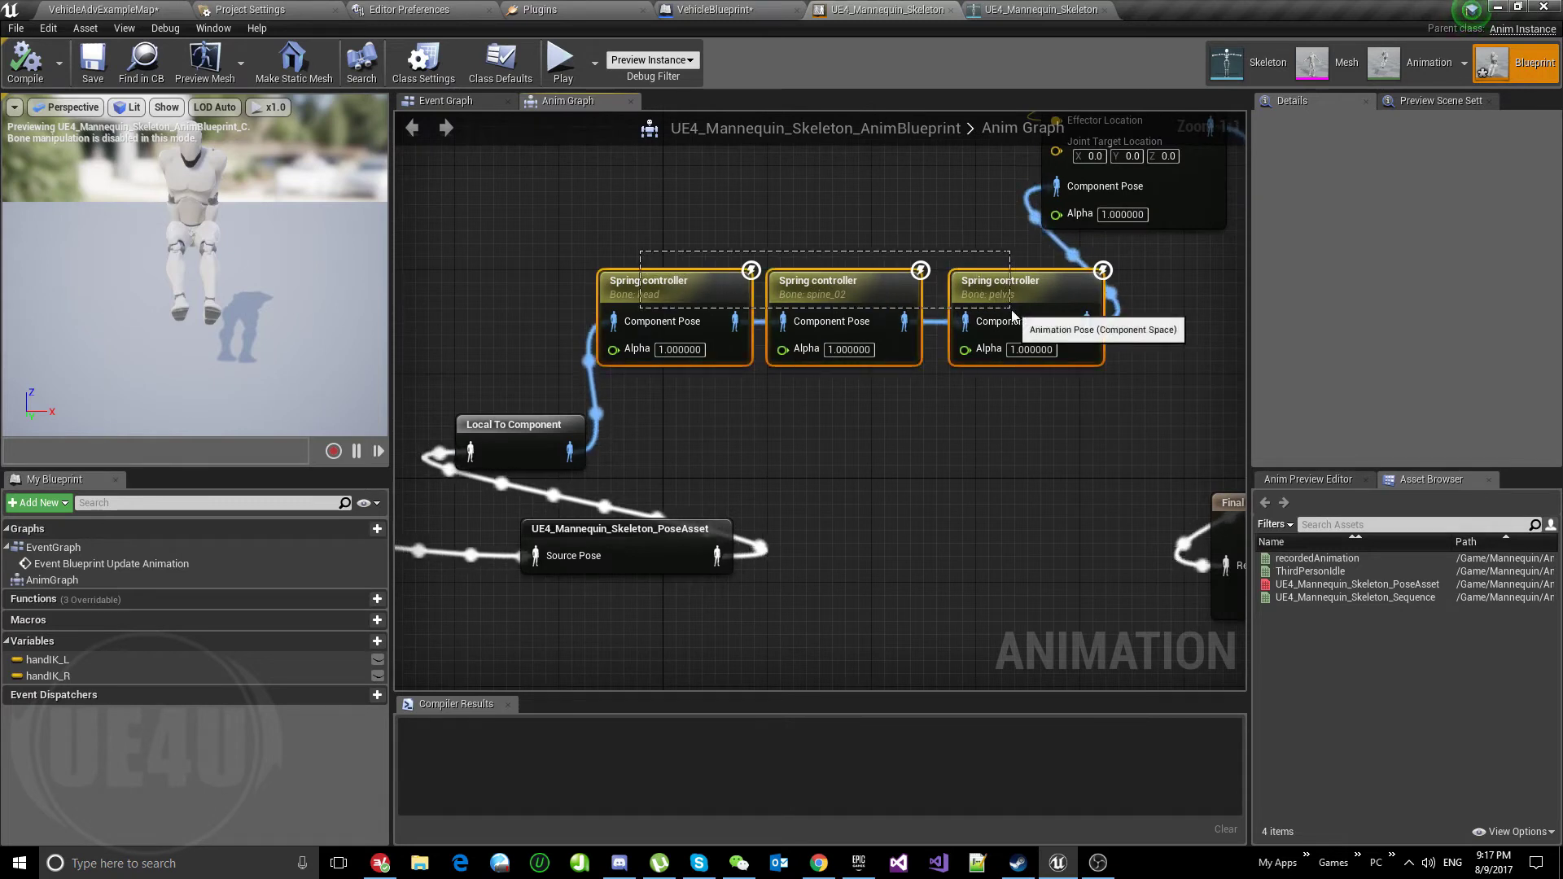
{"action": "left_click", "coordinate": [725, 373]}
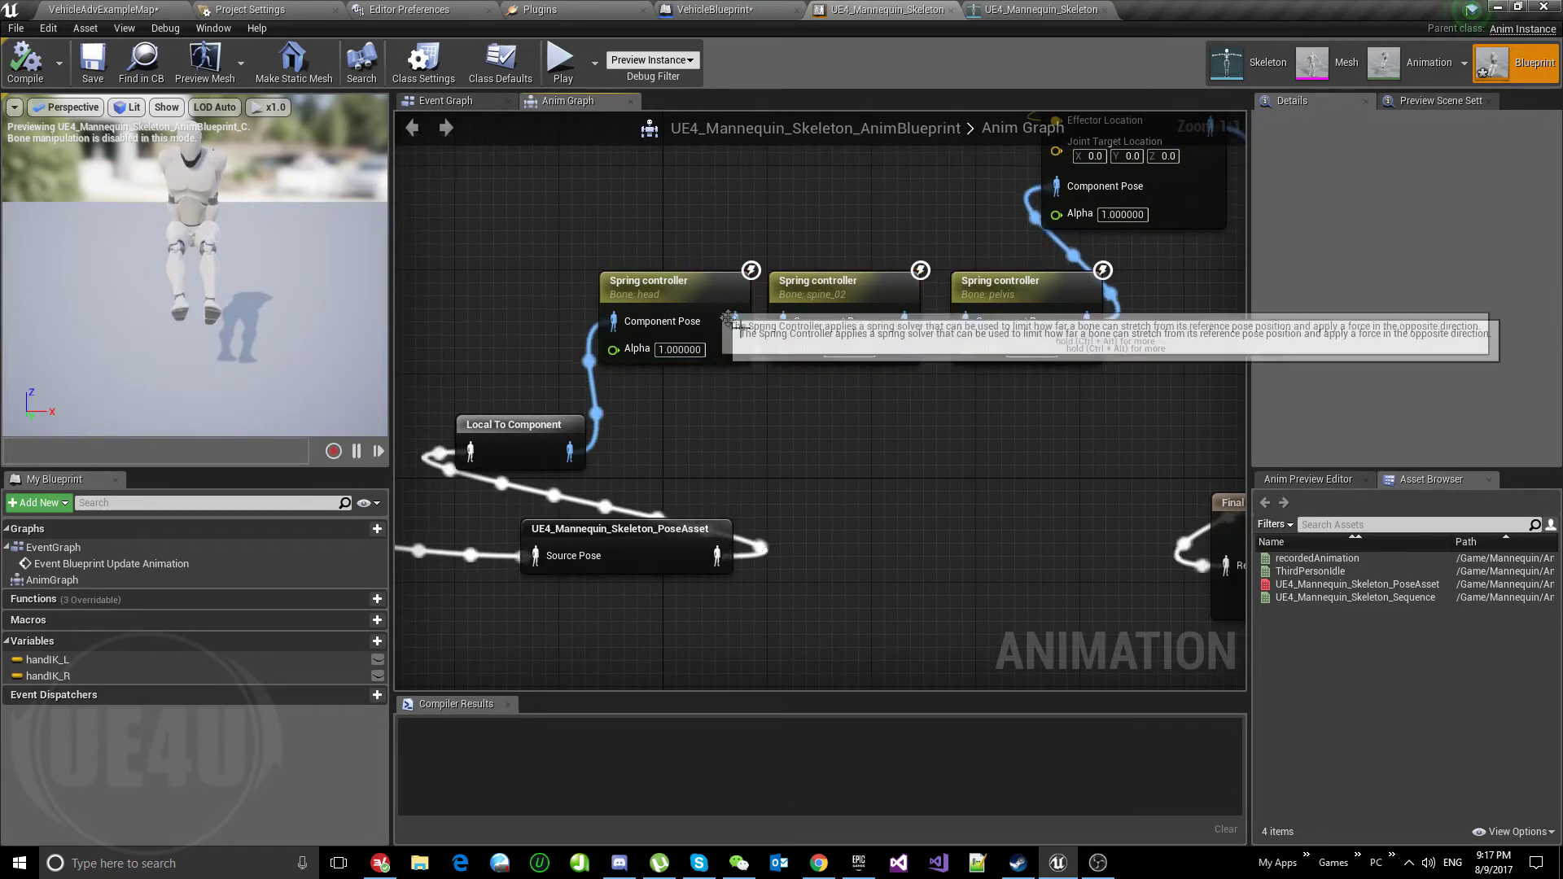
{"action": "left_click", "coordinate": [685, 303]}
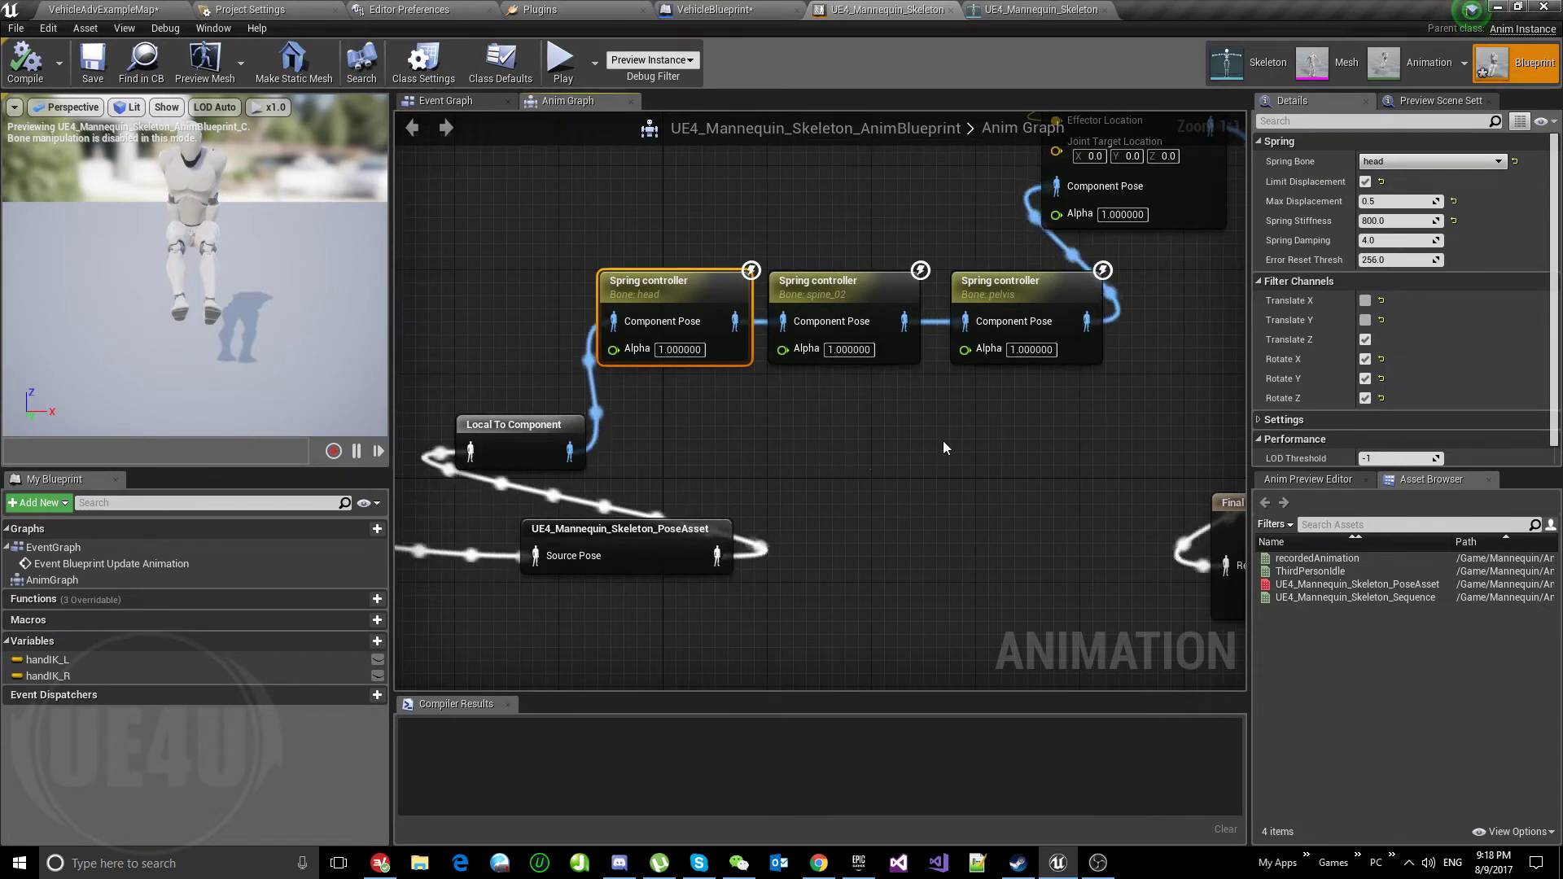
{"action": "right_click_drag", "start_coordinate": [1066, 482], "coordinate": [832, 460]}
{"action": "left_click", "coordinate": [1007, 480]}
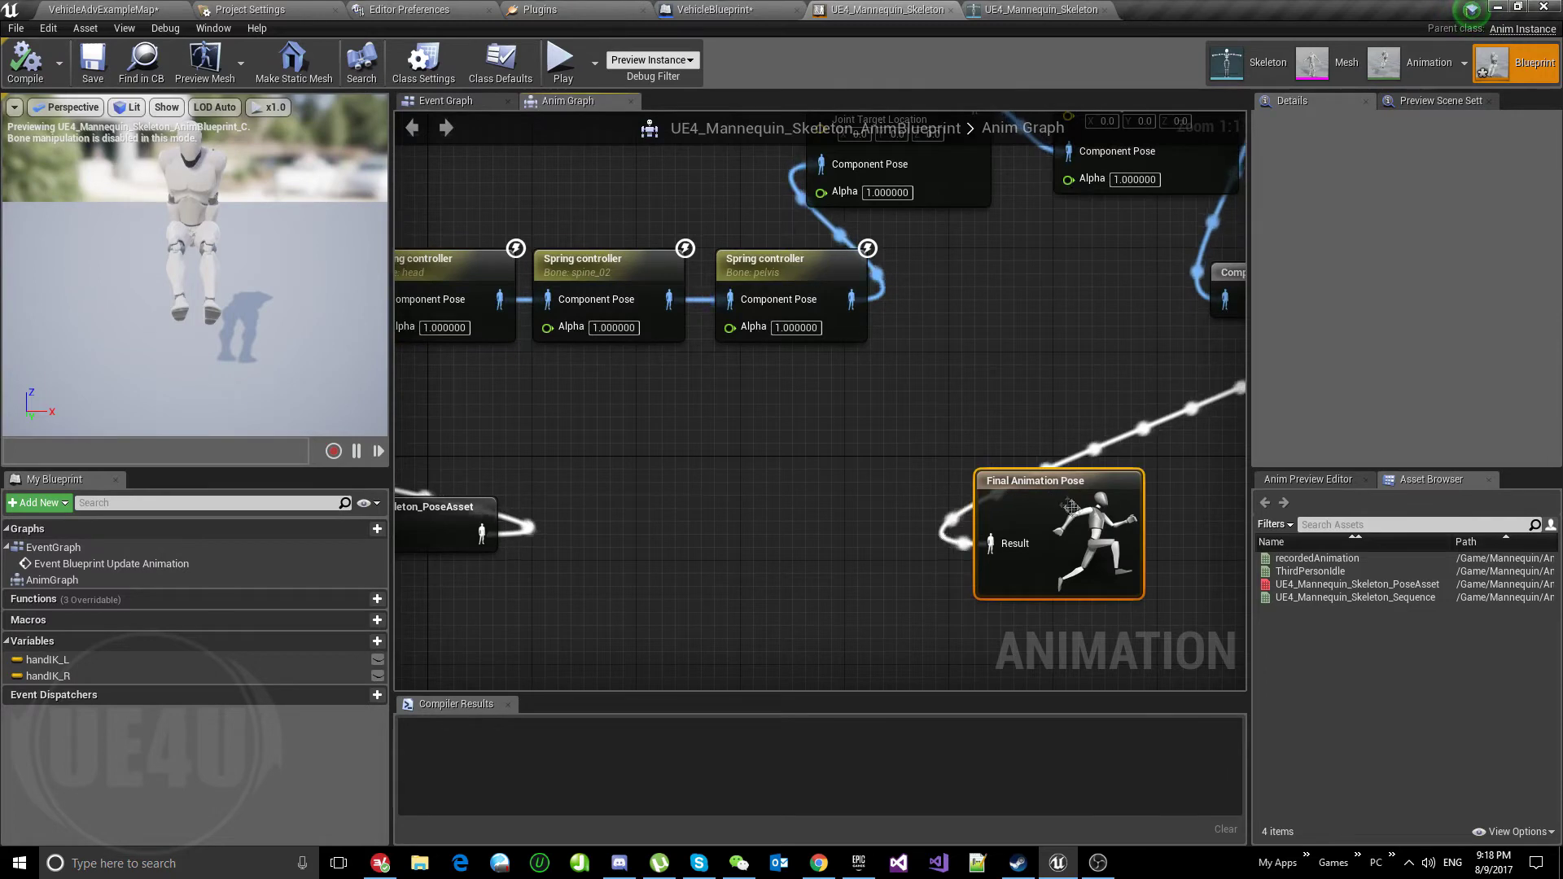
{"action": "right_click_drag", "start_coordinate": [692, 451], "coordinate": [709, 408]}
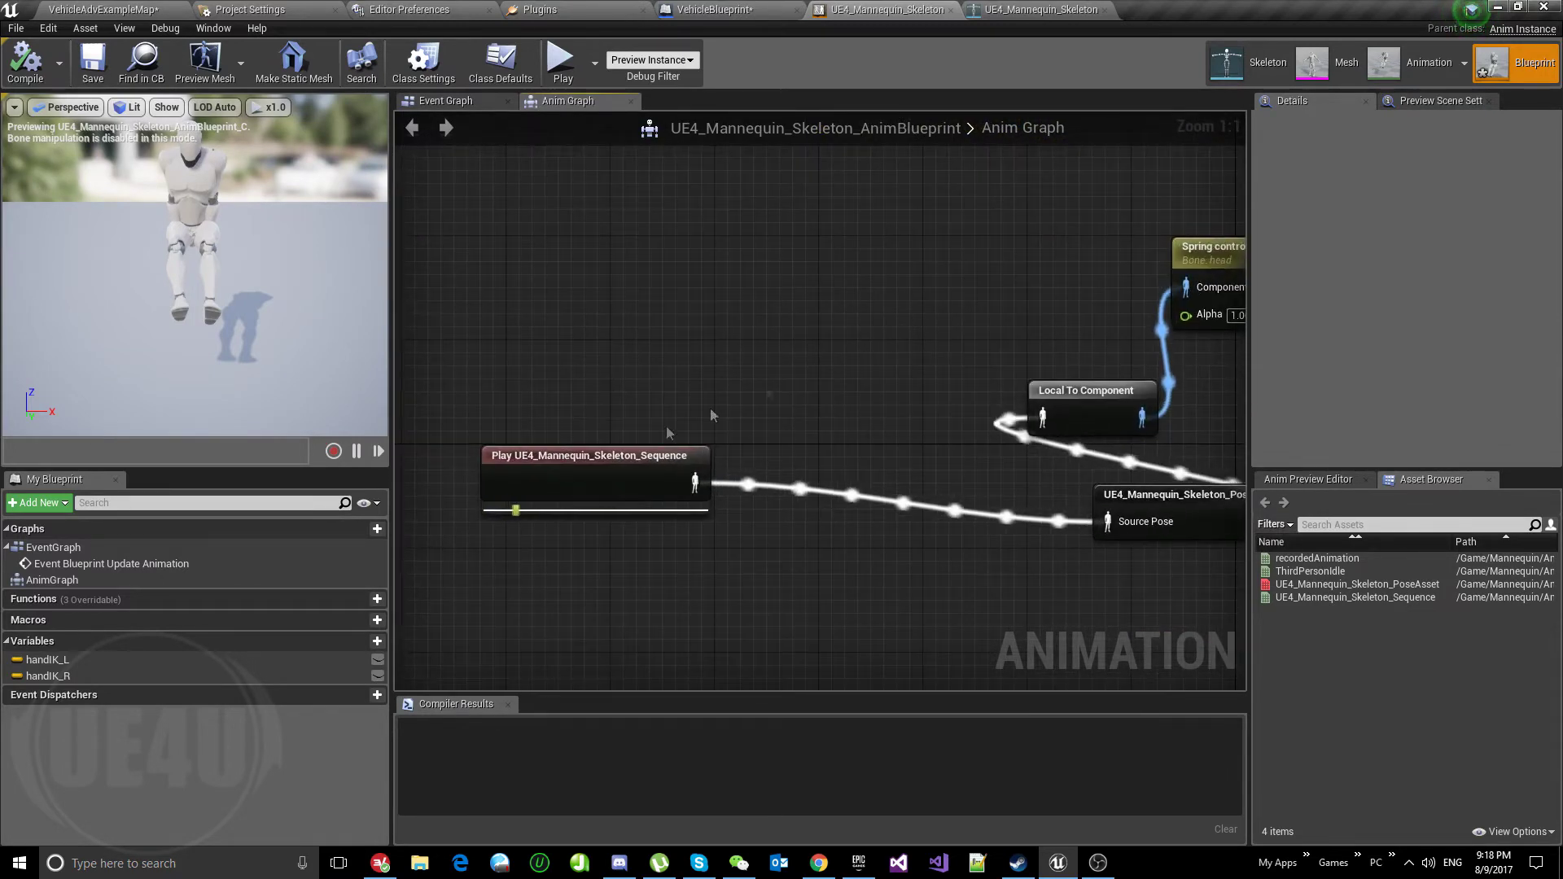
Move the Play sequence node slightly lower and place the PoseAsset node beside it.
{"action": "left_click_drag", "start_coordinate": [622, 462], "coordinate": [623, 488]}
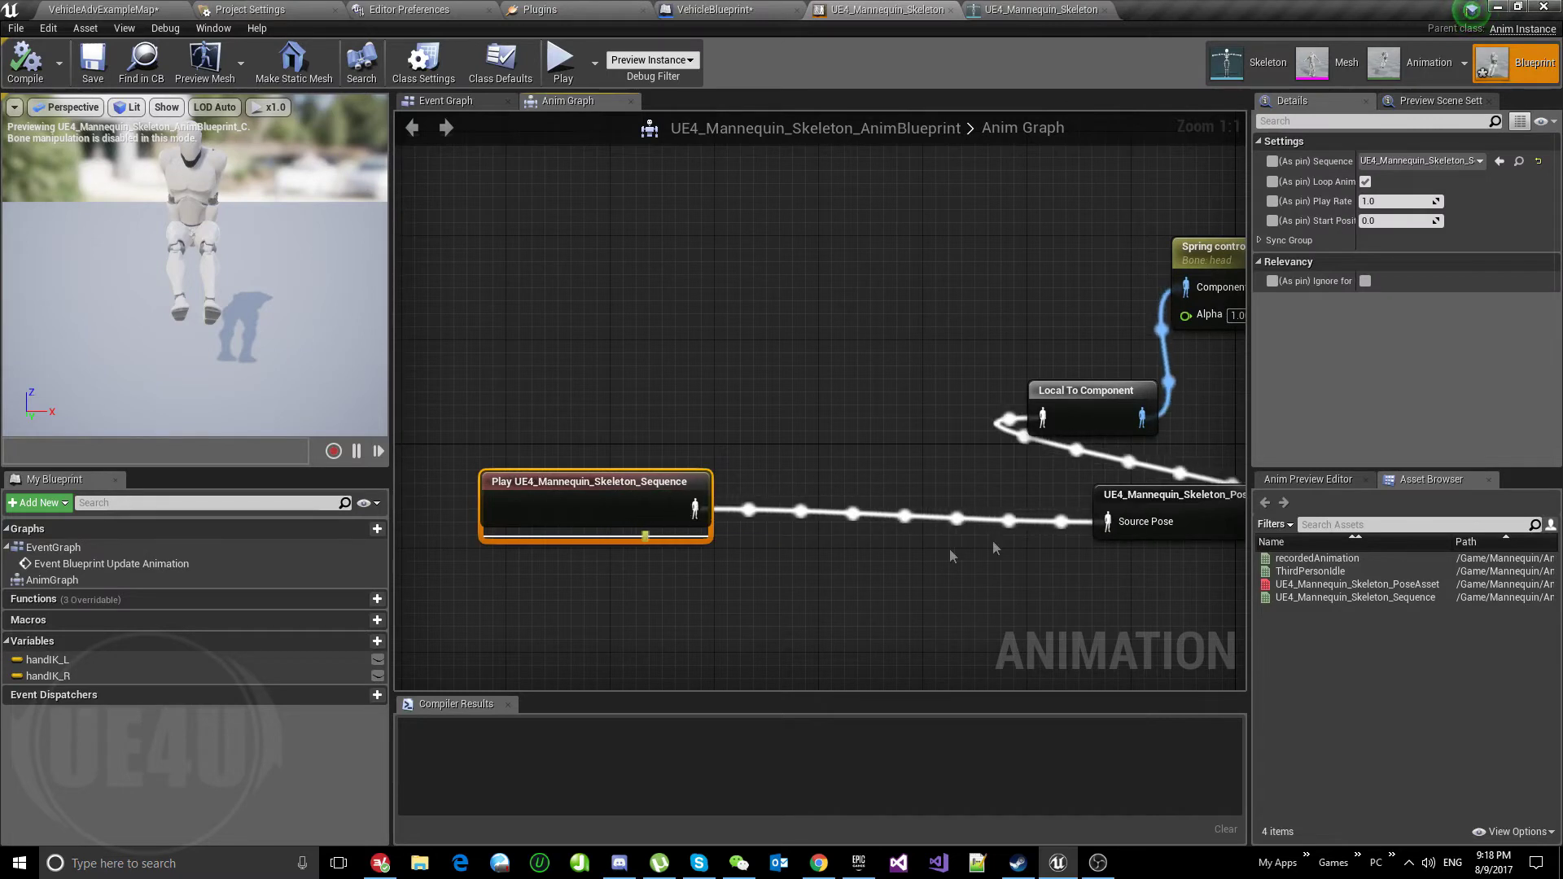
{"action": "left_click_drag", "start_coordinate": [1137, 512], "coordinate": [817, 491]}
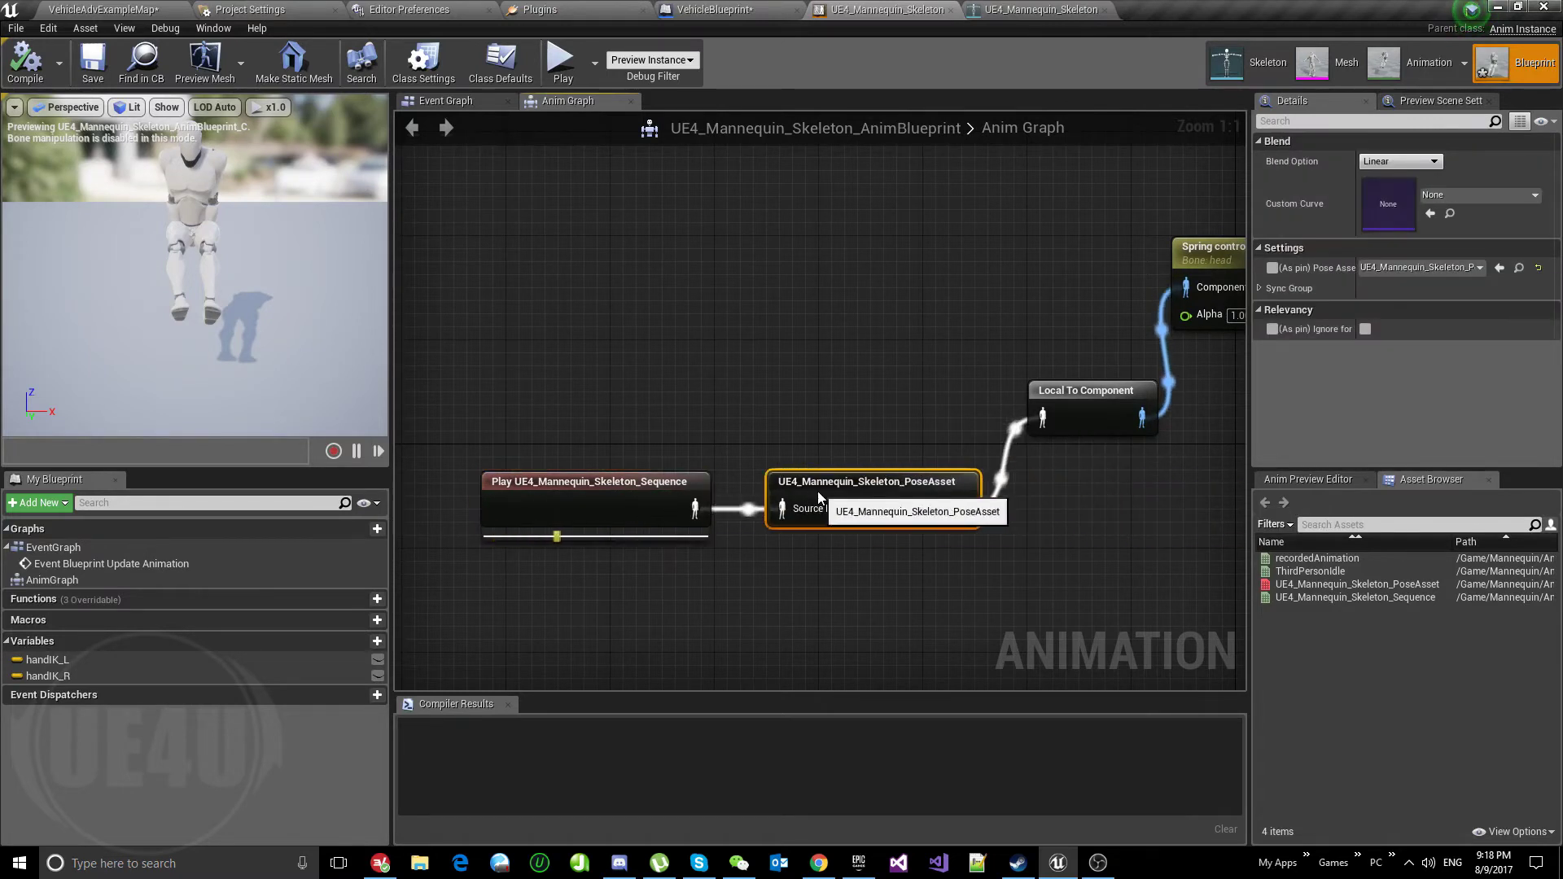
{"action": "left_click", "coordinate": [509, 480]}
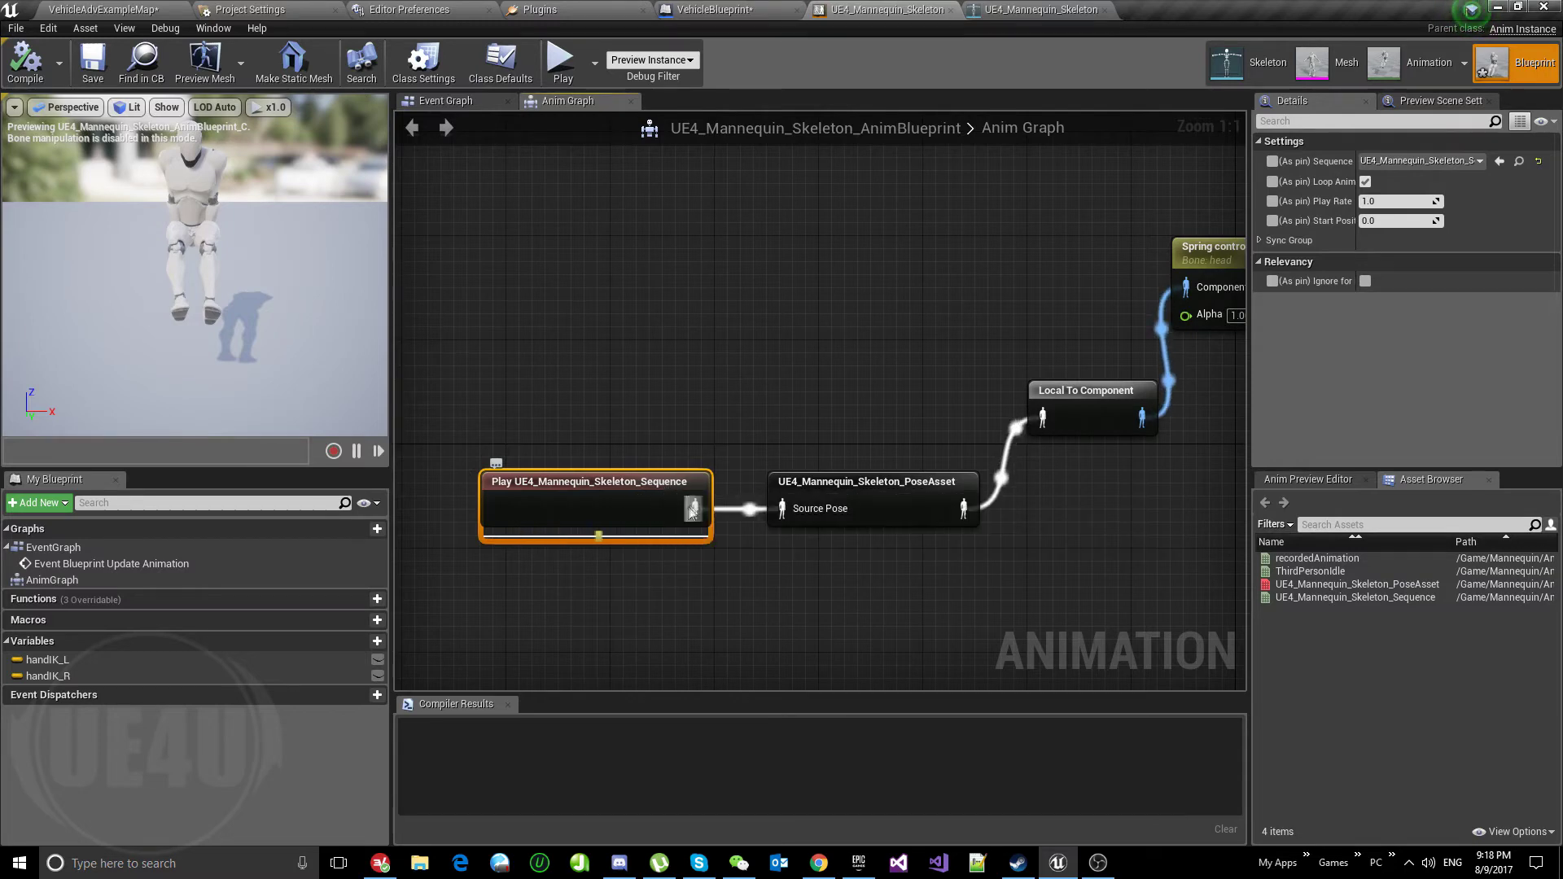
Select the UE4_Mannequin_Skeleton_Sequence asset in the level editor's Content Browser, then return to the blueprint.
{"action": "left_click", "coordinate": [136, 9]}
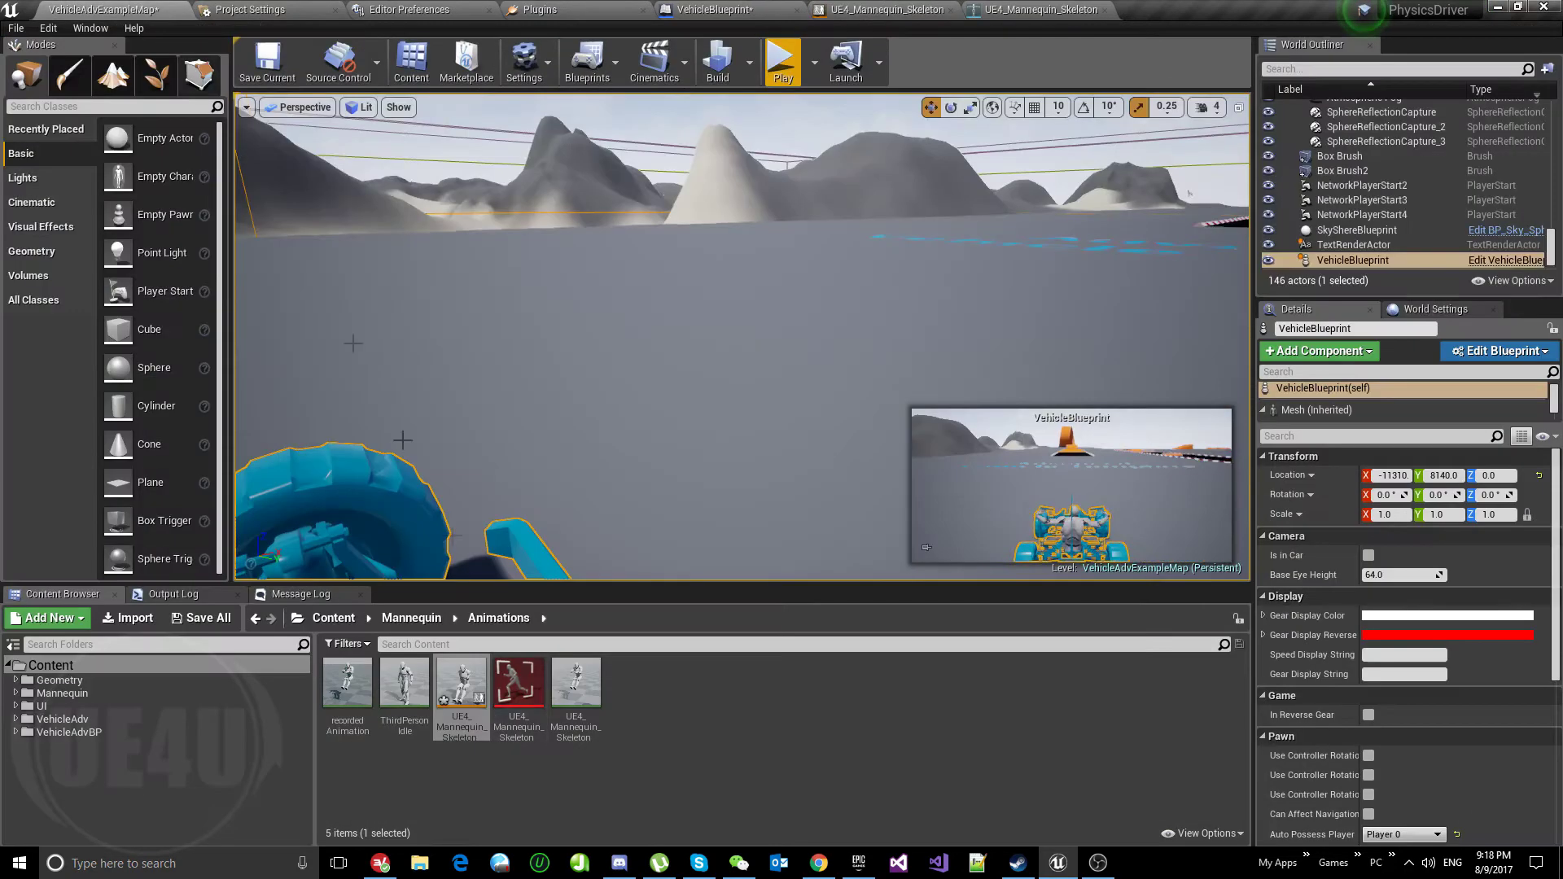
{"action": "left_click", "coordinate": [702, 744]}
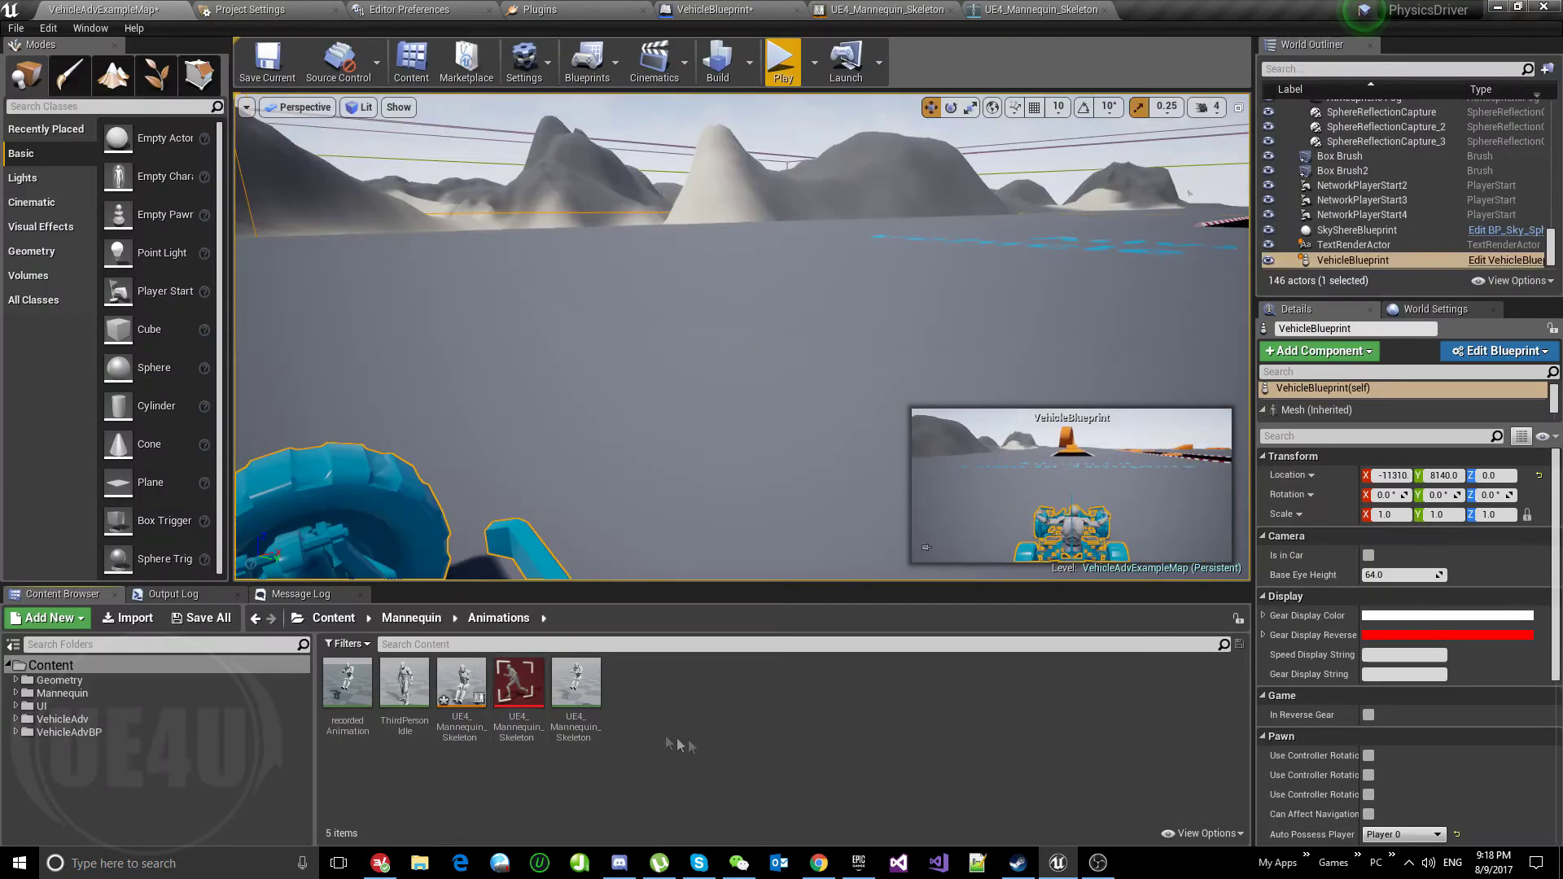
{"action": "left_click", "coordinate": [560, 720]}
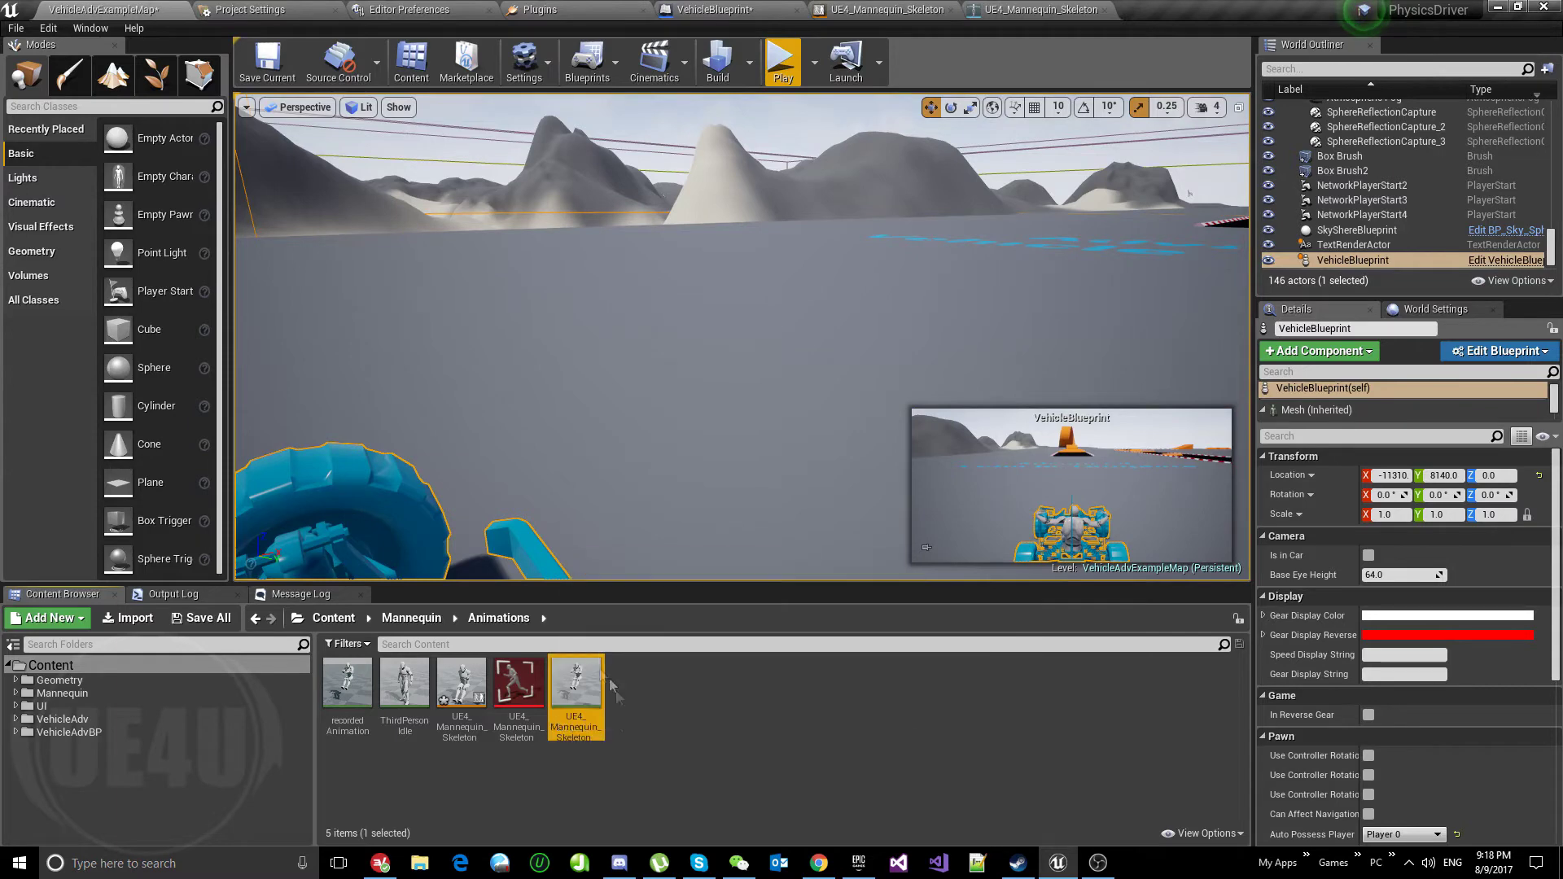
{"action": "left_click", "coordinate": [973, 9]}
{"action": "left_click", "coordinate": [887, 9]}
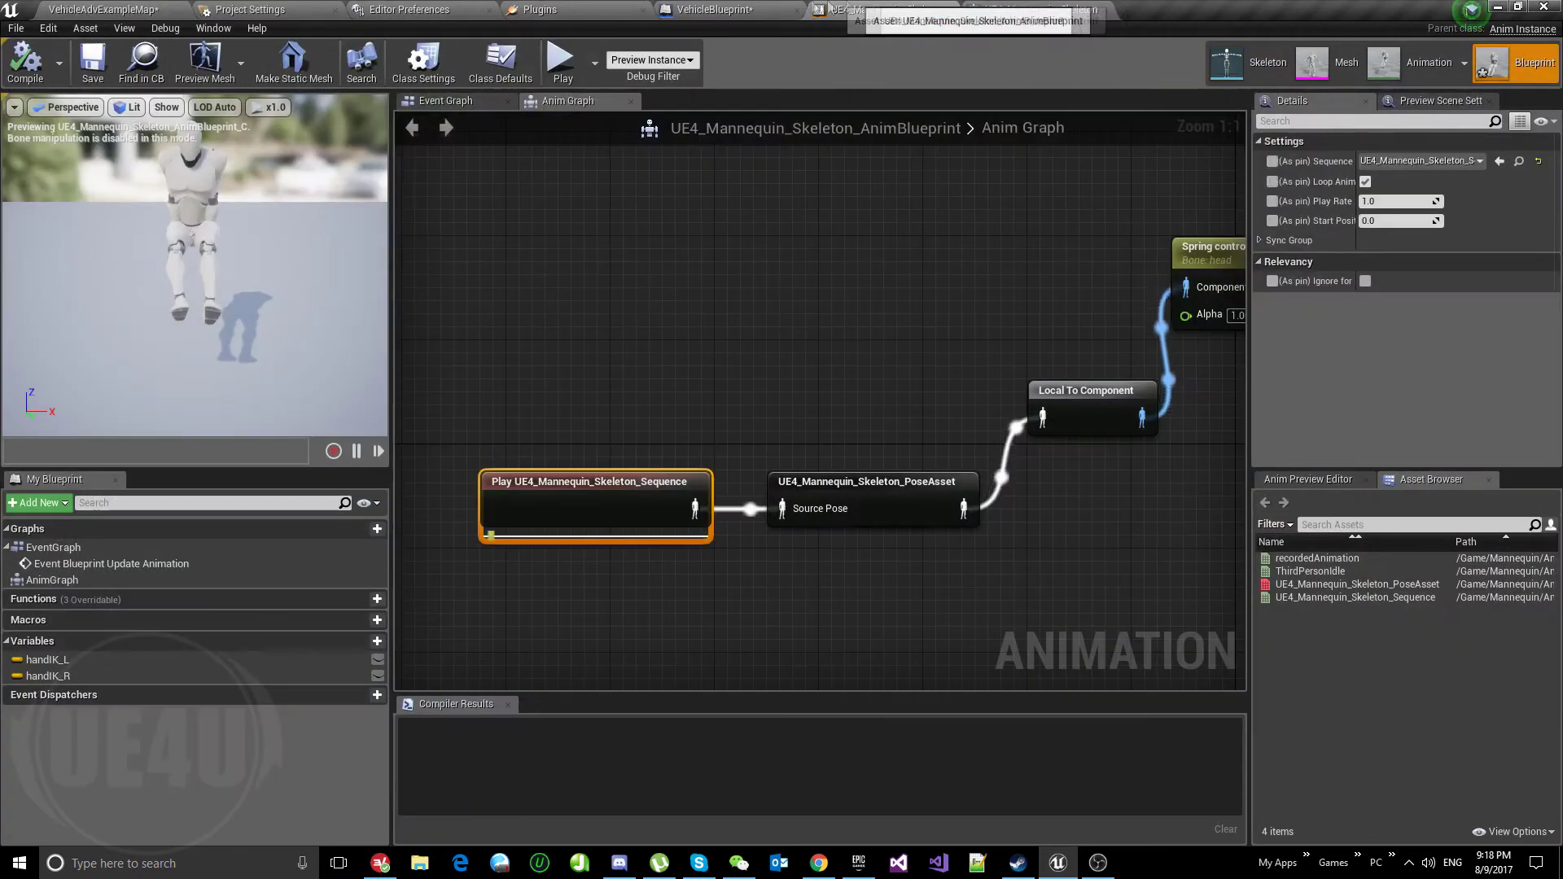
Move the PoseAsset node down, wire the sequence straight into Local To Component, and compile.
{"action": "left_click", "coordinate": [887, 495]}
{"action": "left_click_drag", "start_coordinate": [852, 488], "coordinate": [852, 567]}
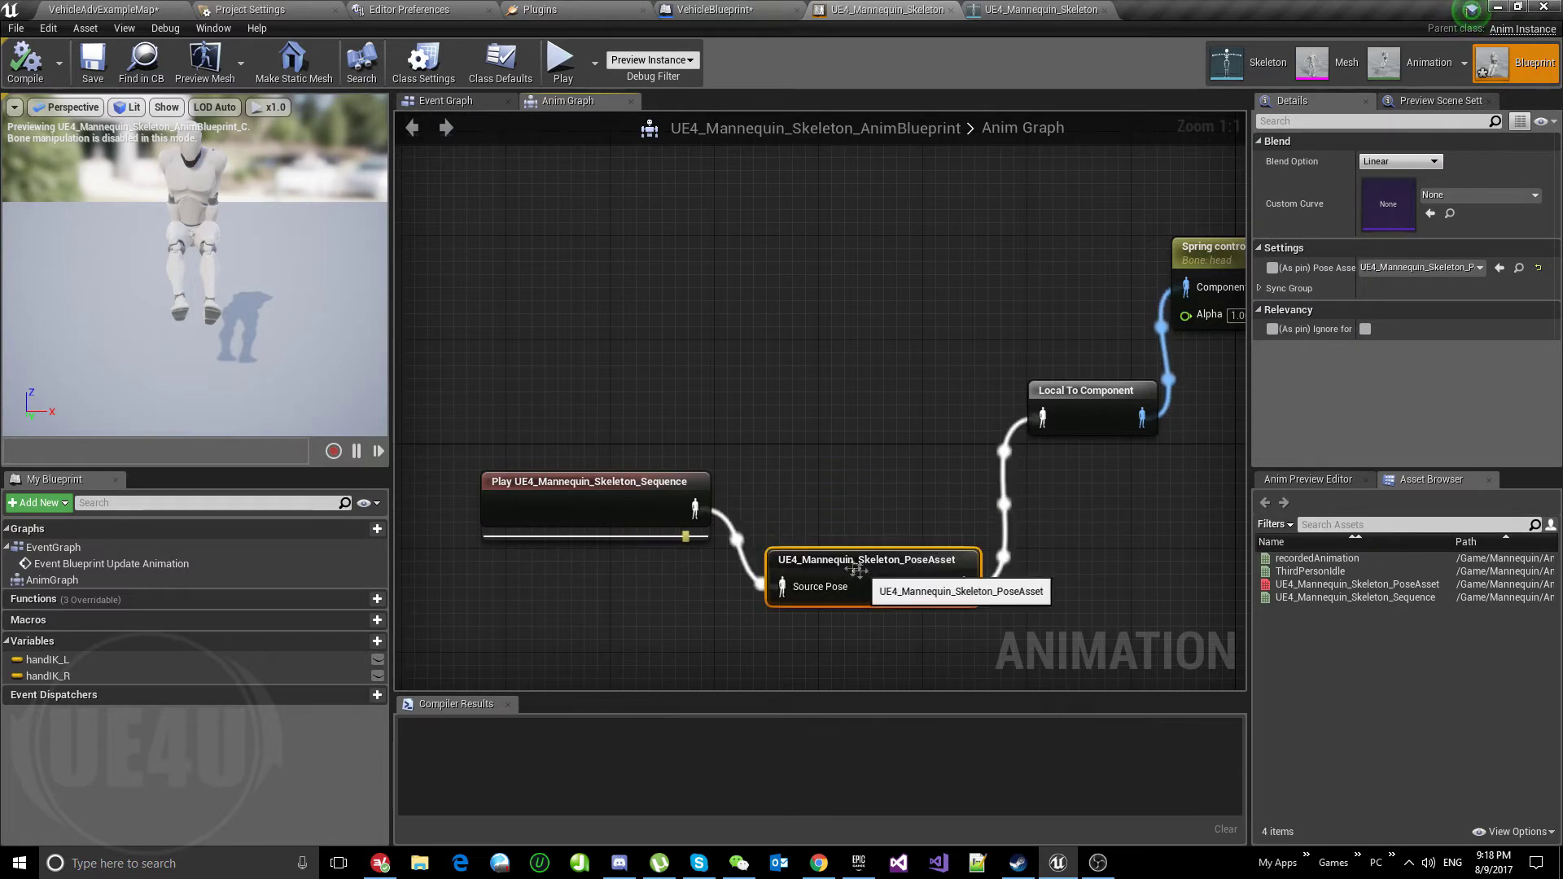
{"action": "left_click_drag", "start_coordinate": [695, 509], "coordinate": [1043, 418]}
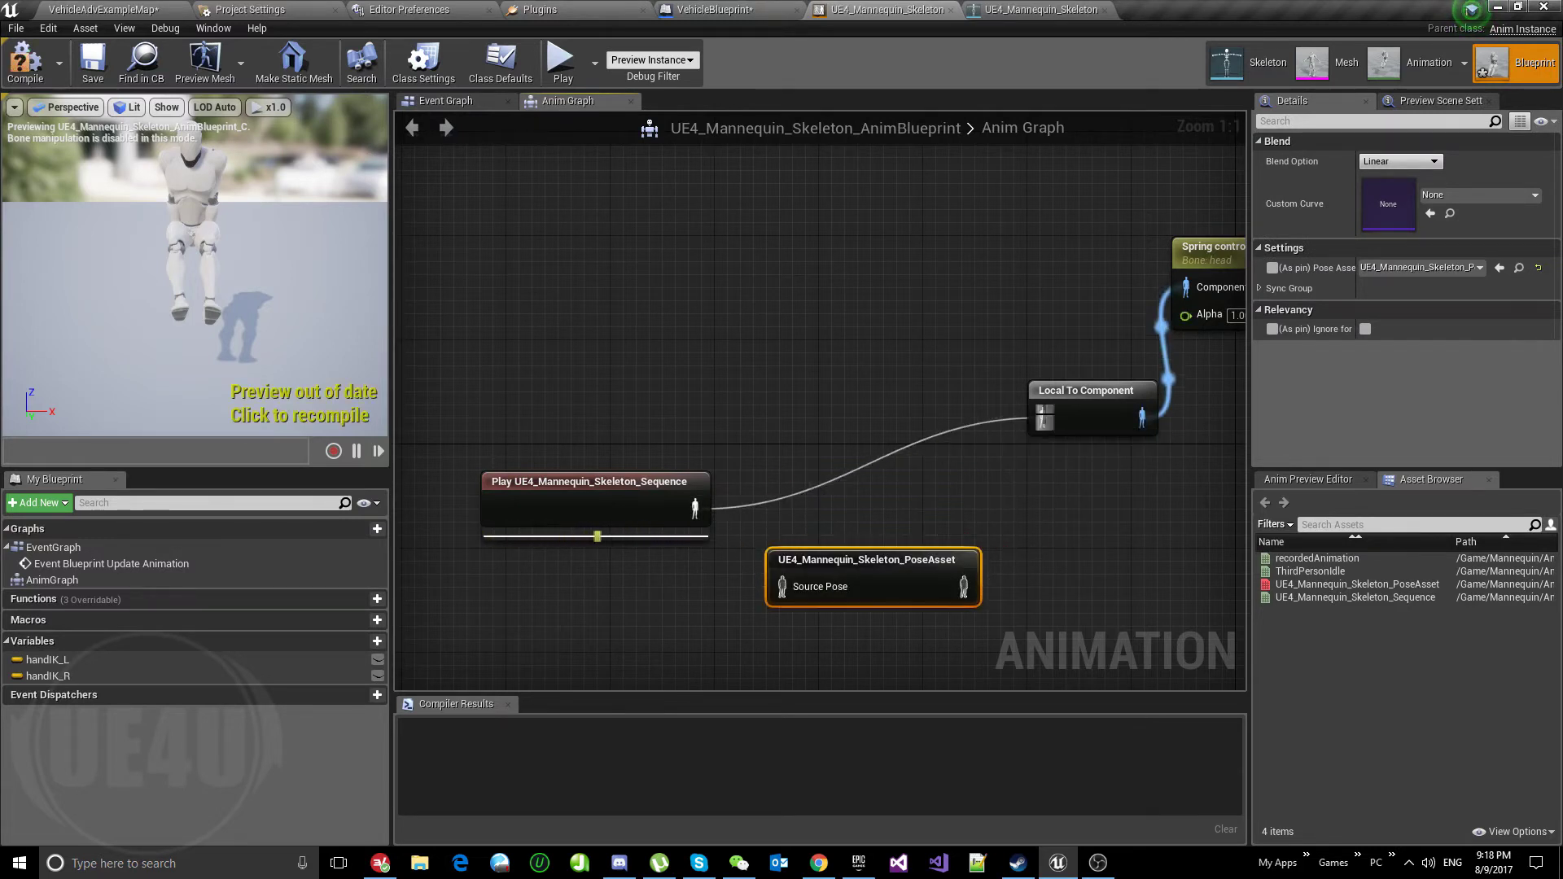
{"action": "key", "text": "F7"}
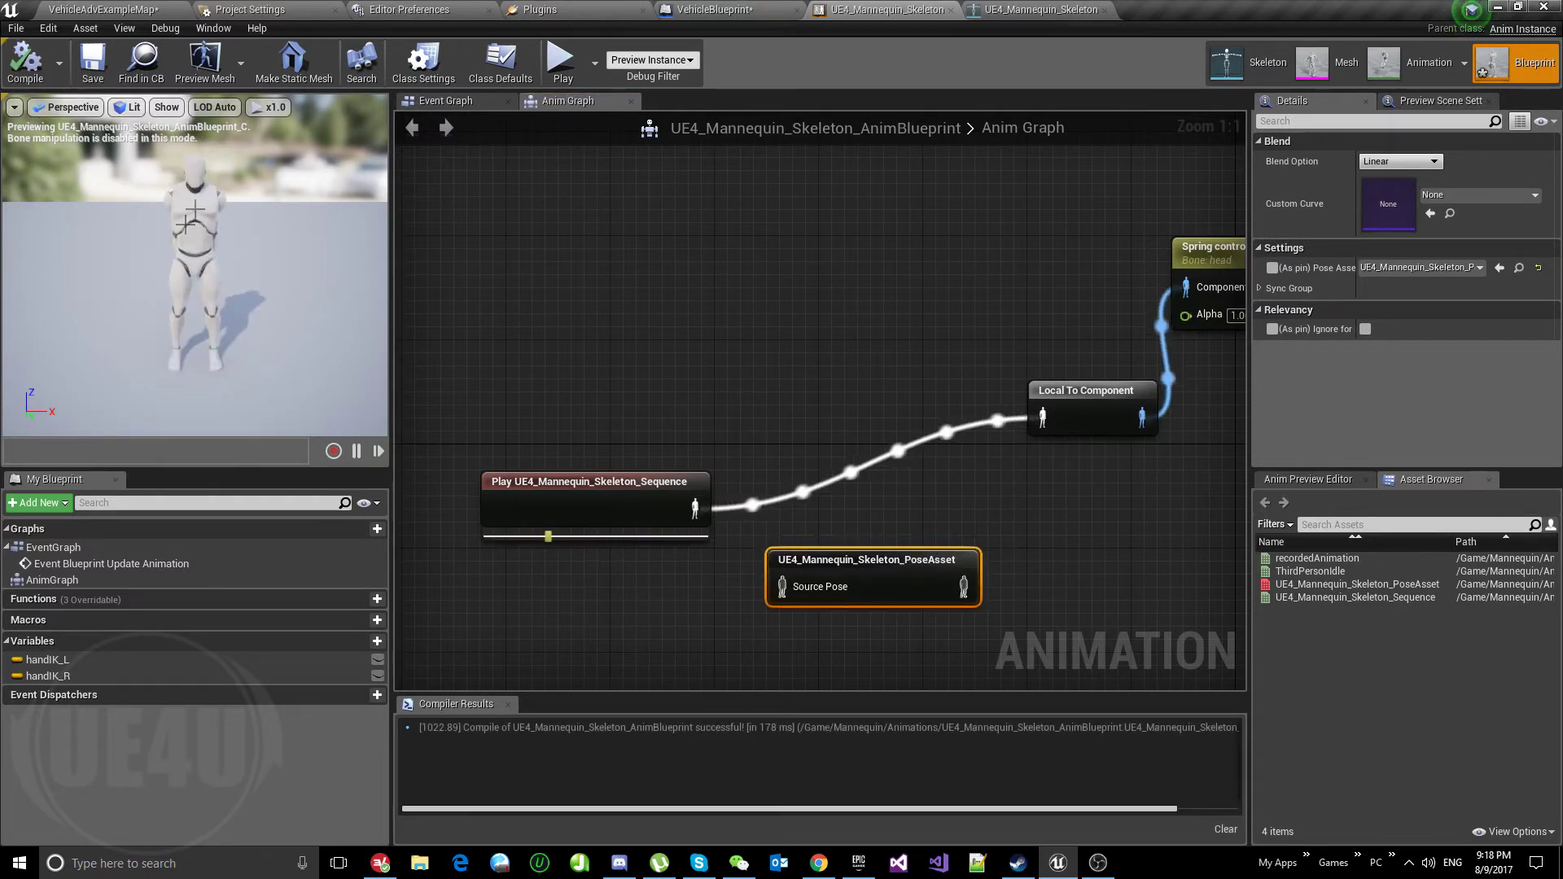
Route the sequence through the PoseAsset's Source Pose into Local To Component and recompile.
{"action": "left_click_drag", "start_coordinate": [695, 509], "coordinate": [782, 586]}
{"action": "left_click_drag", "start_coordinate": [963, 586], "coordinate": [1047, 423]}
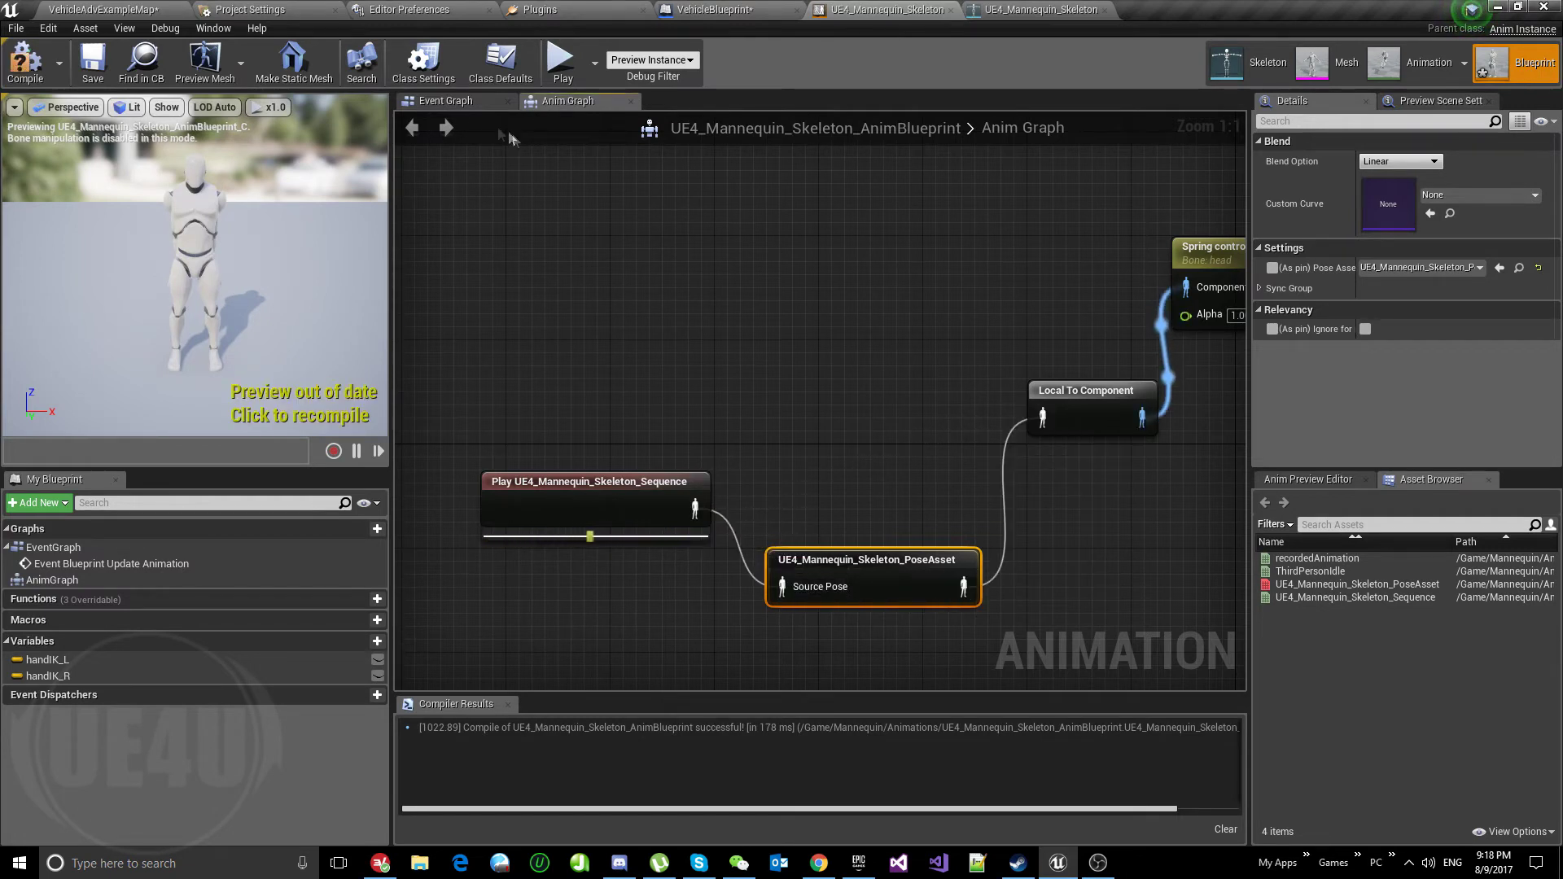
{"action": "left_click", "coordinate": [25, 61]}
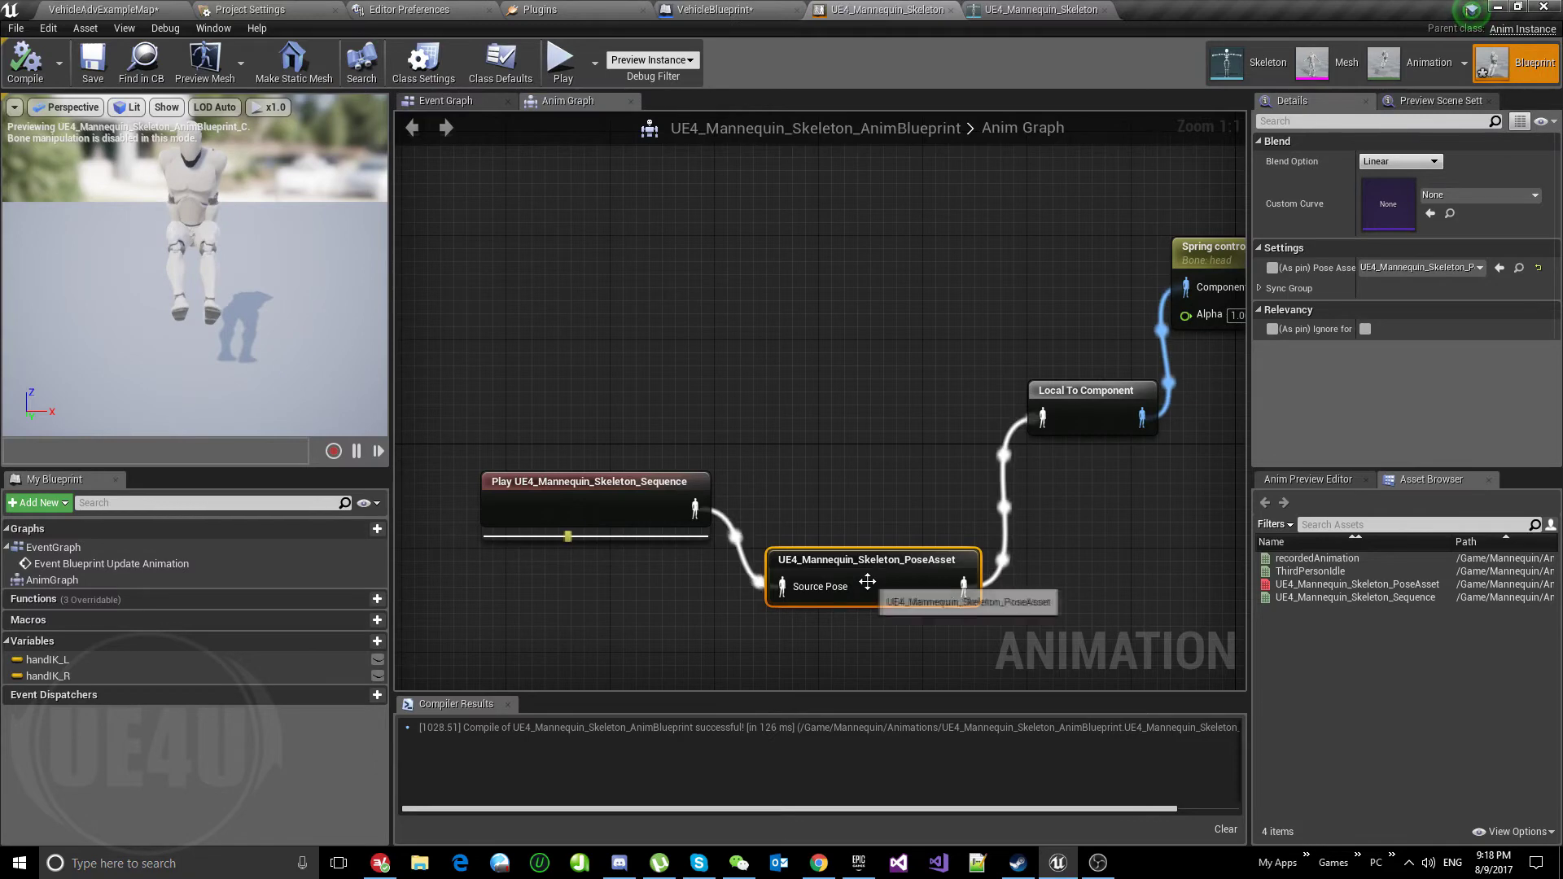
{"action": "mouse_move", "coordinate": [867, 581]}
{"action": "left_mouse_down"}
{"action": "mouse_move", "coordinate": [912, 557]}
{"action": "mouse_move", "coordinate": [835, 594]}
{"action": "mouse_move", "coordinate": [885, 585]}
{"action": "left_mouse_up"}
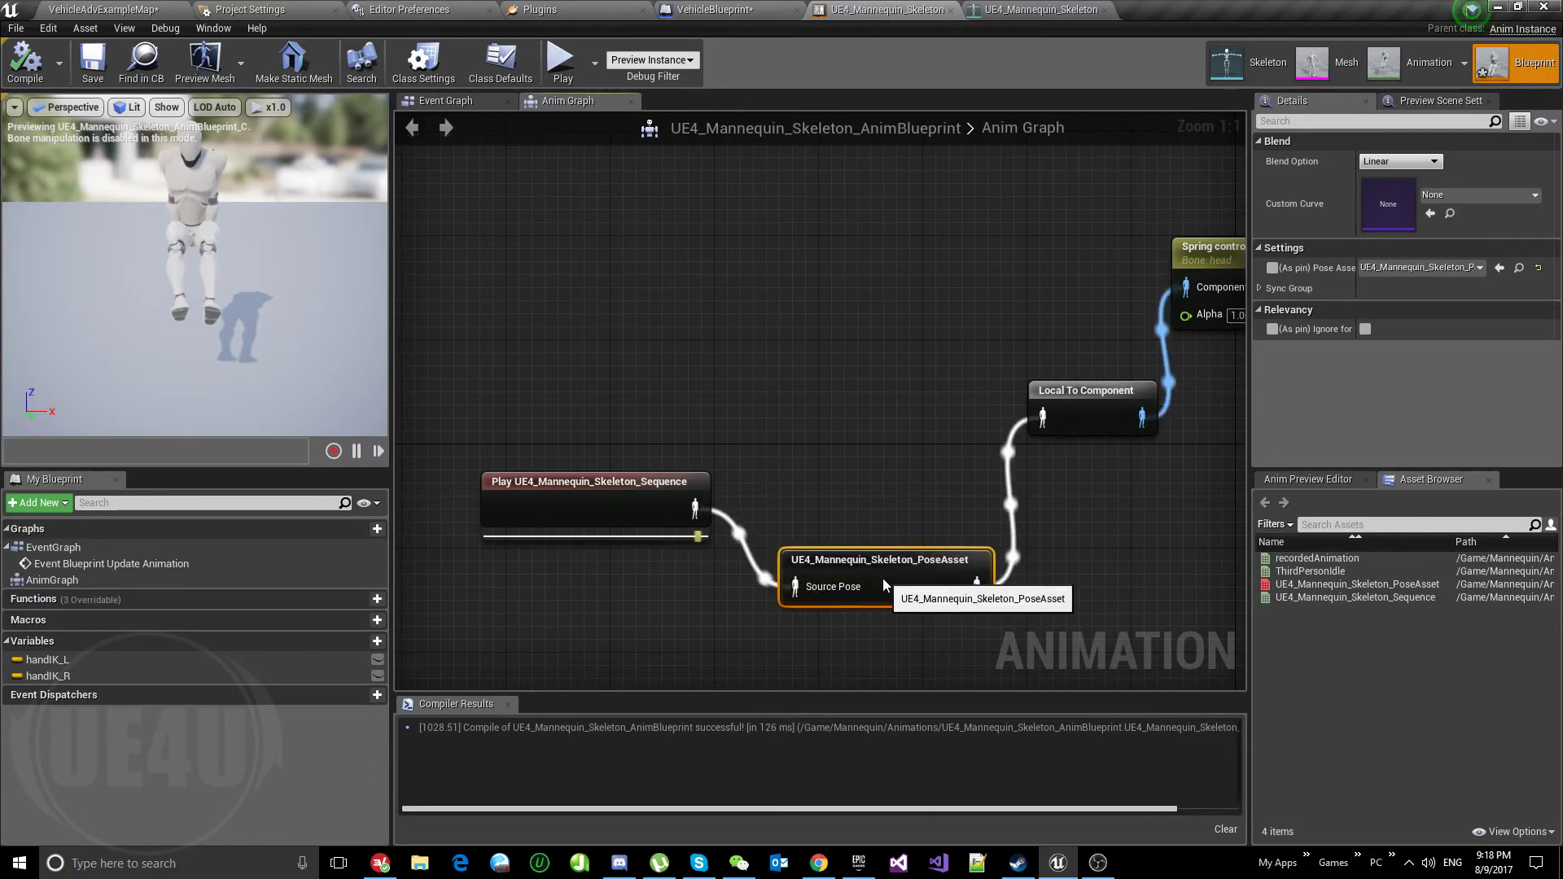
Open UE4_Mannequin_Skeleton_Sequence in its animation editor, then return to the animation blueprint.
{"action": "left_click", "coordinate": [104, 9]}
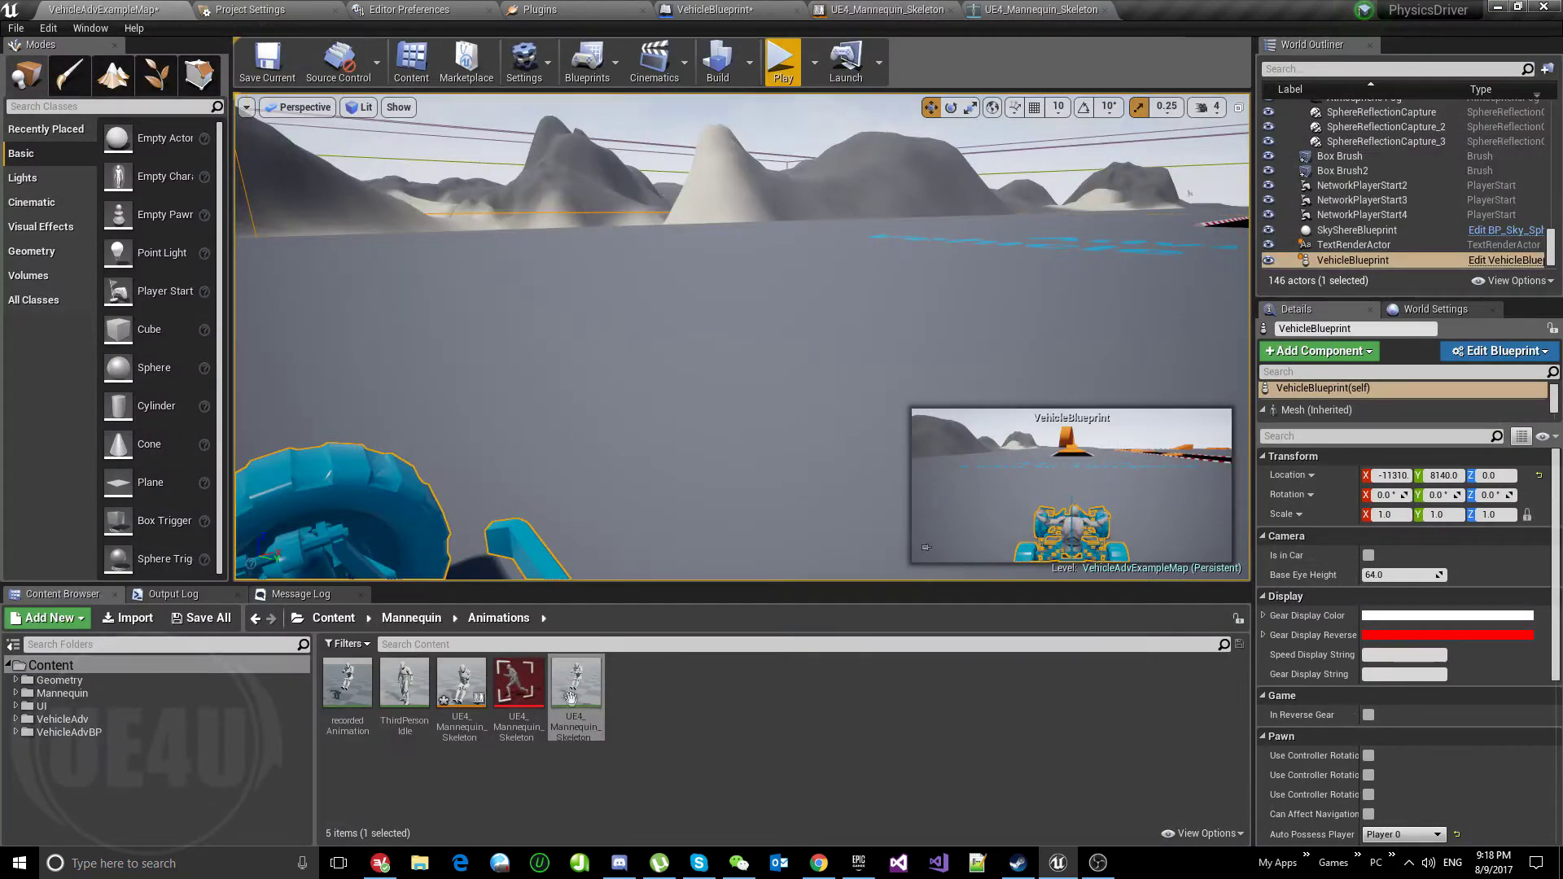
{"action": "double_click", "coordinate": [573, 692]}
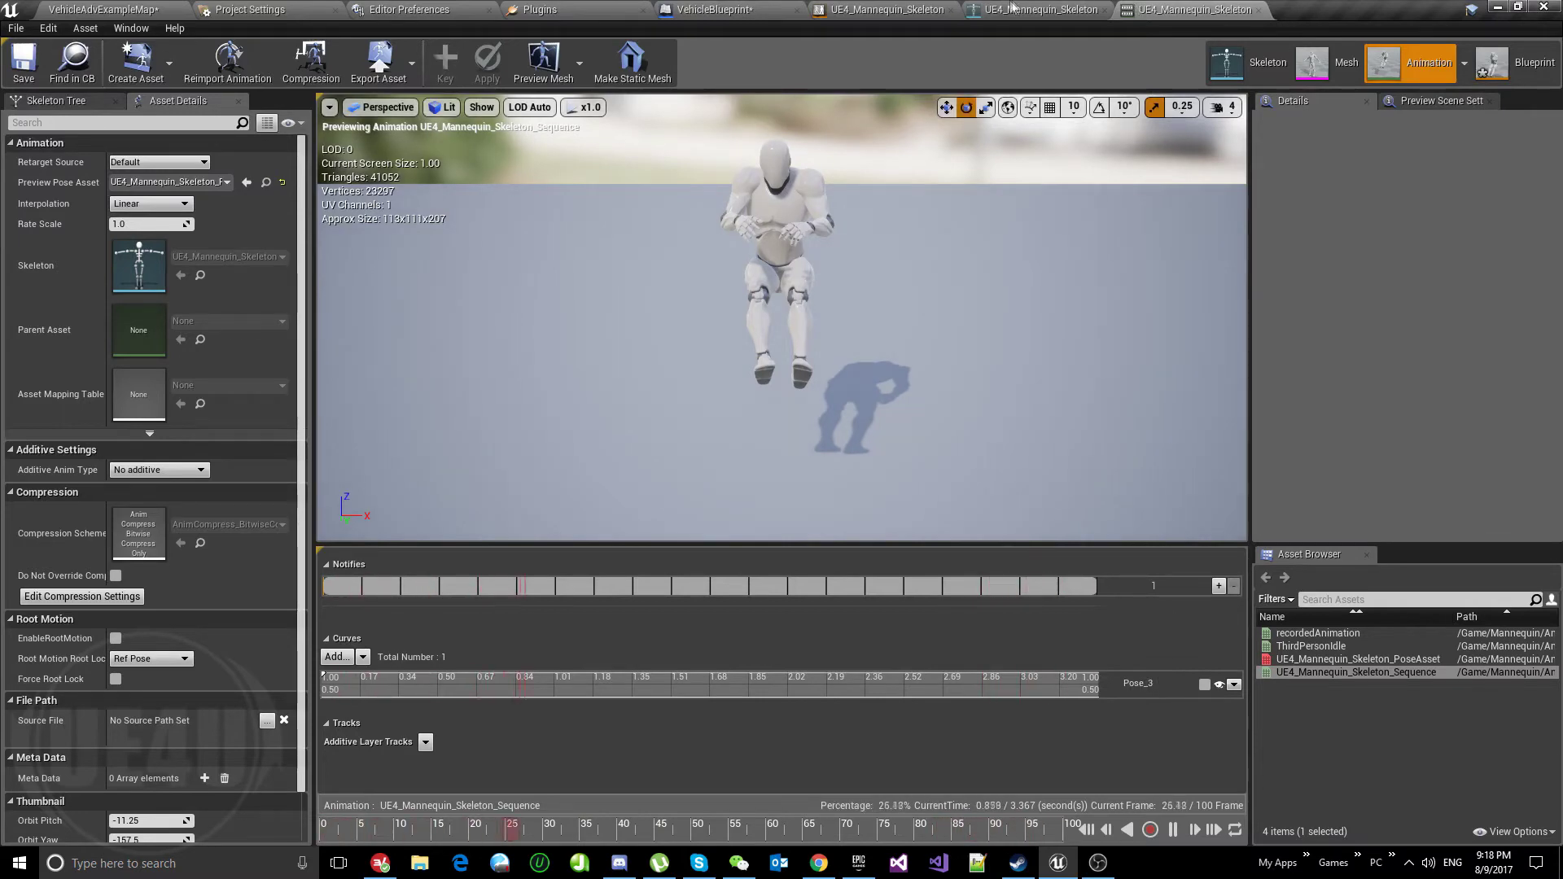
{"action": "left_click", "coordinate": [1042, 9]}
{"action": "left_click", "coordinate": [888, 9]}
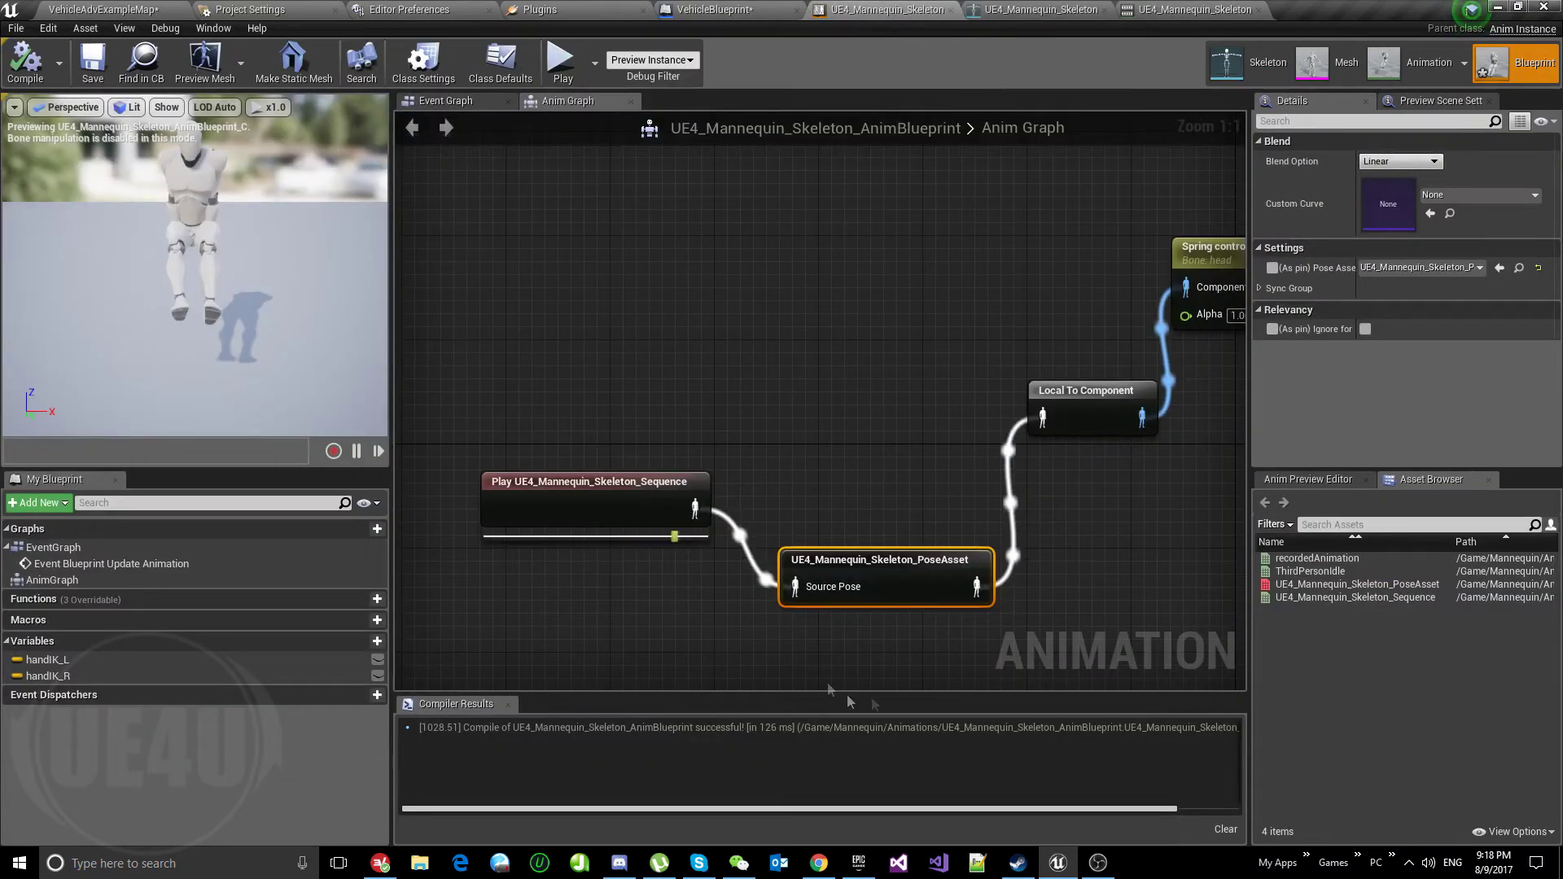
Move Local To Component slightly lower and Component To Local down and left in the Anim Graph.
{"action": "right_click_drag", "start_coordinate": [910, 483], "coordinate": [787, 454]}
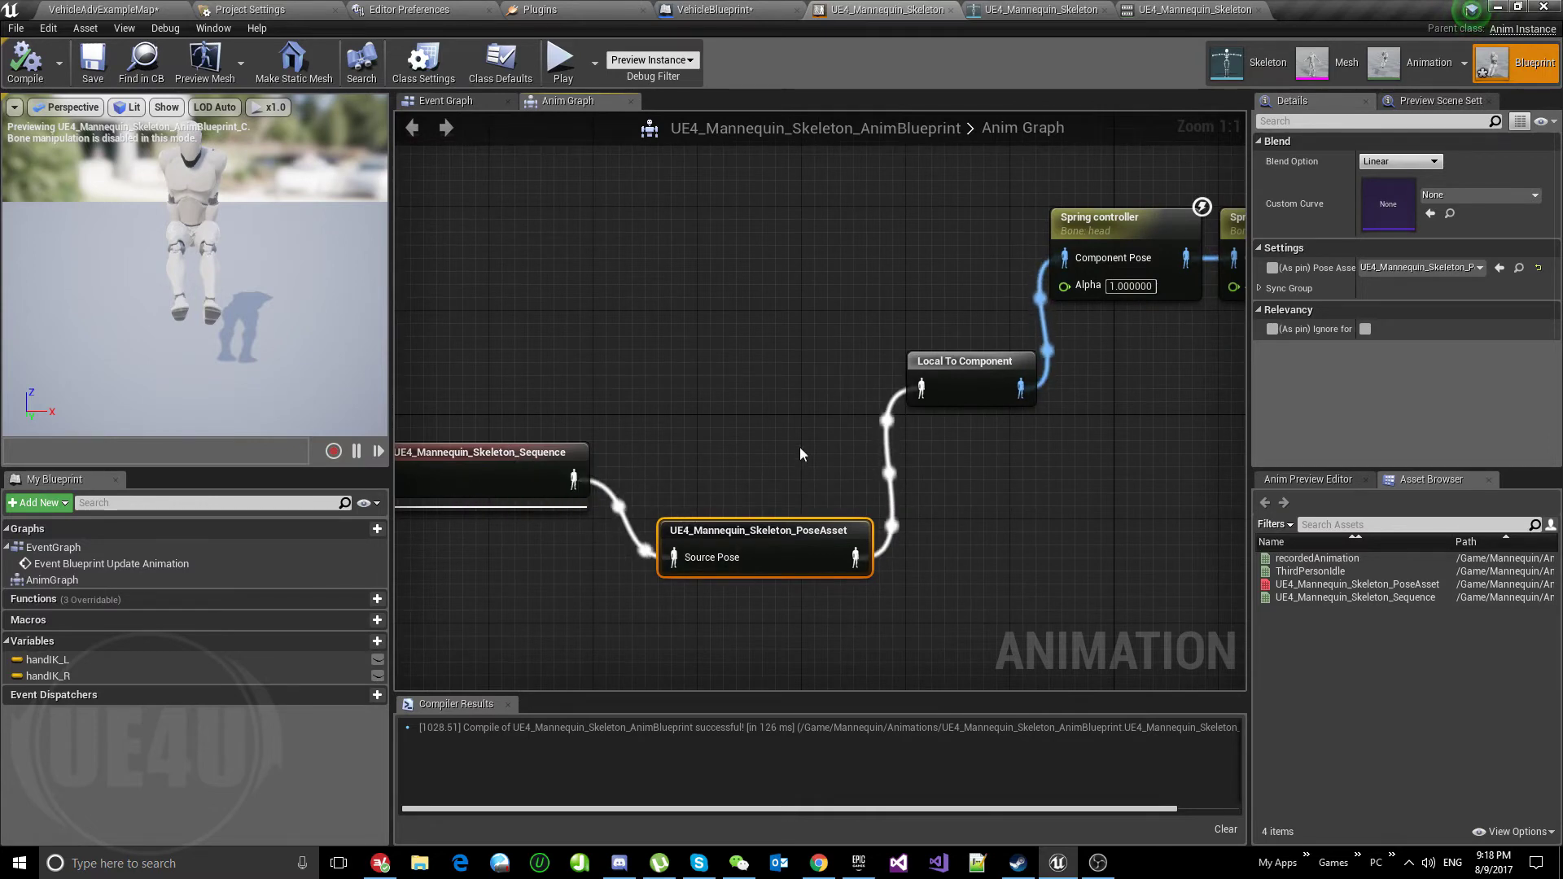
{"action": "right_click_drag", "start_coordinate": [828, 438], "coordinate": [719, 462]}
{"action": "left_click_drag", "start_coordinate": [721, 460], "coordinate": [721, 486]}
{"action": "right_click_drag", "start_coordinate": [978, 487], "coordinate": [739, 480]}
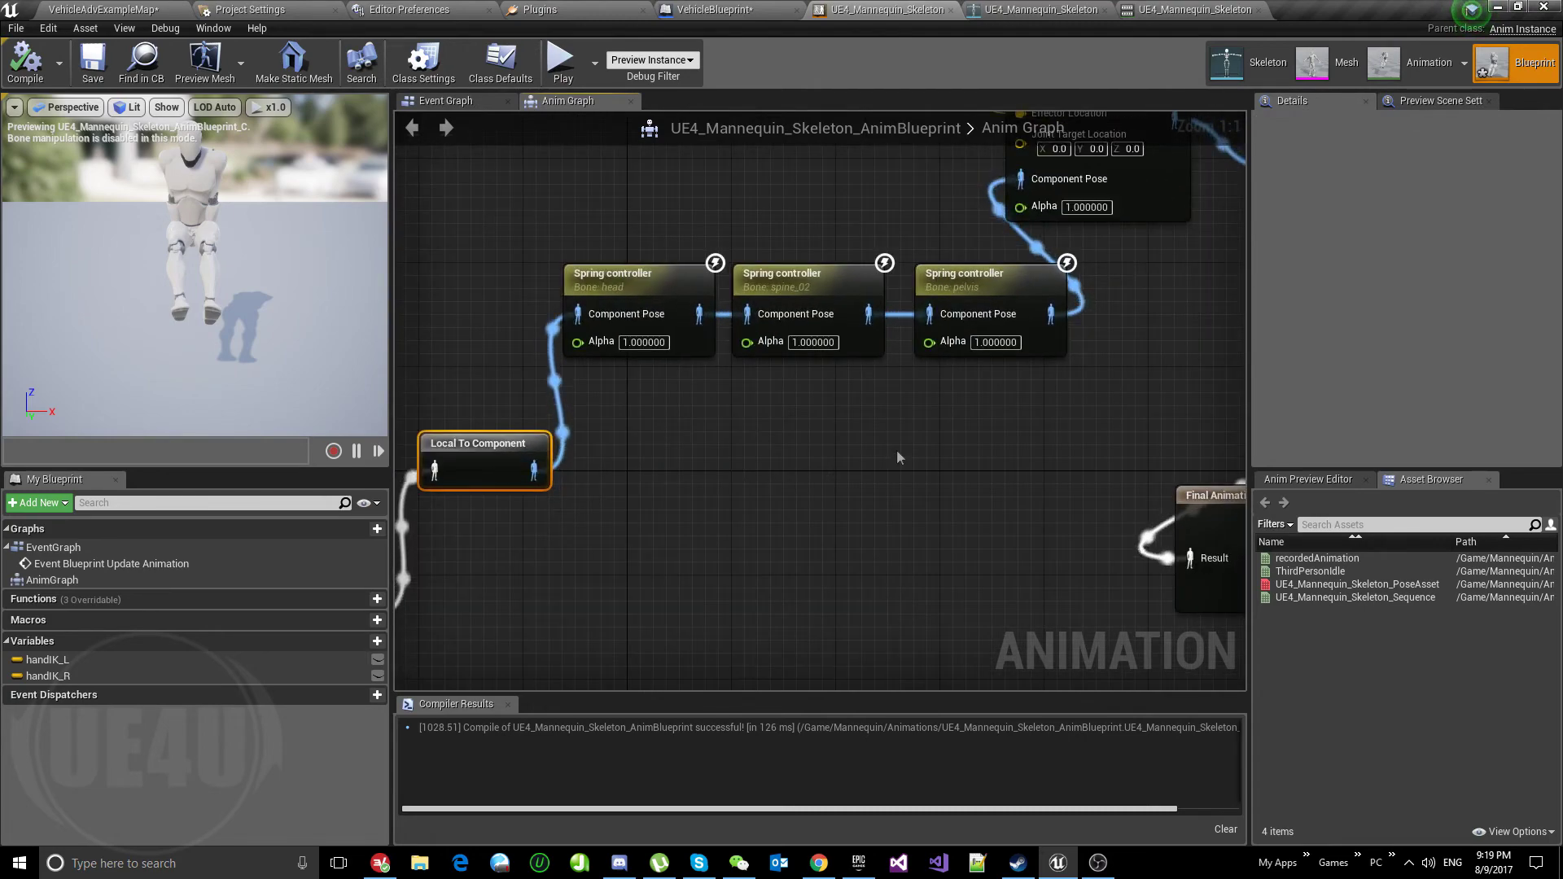
{"action": "right_click_drag", "start_coordinate": [896, 451], "coordinate": [626, 507]}
{"action": "right_click_drag", "start_coordinate": [1188, 404], "coordinate": [1039, 388]}
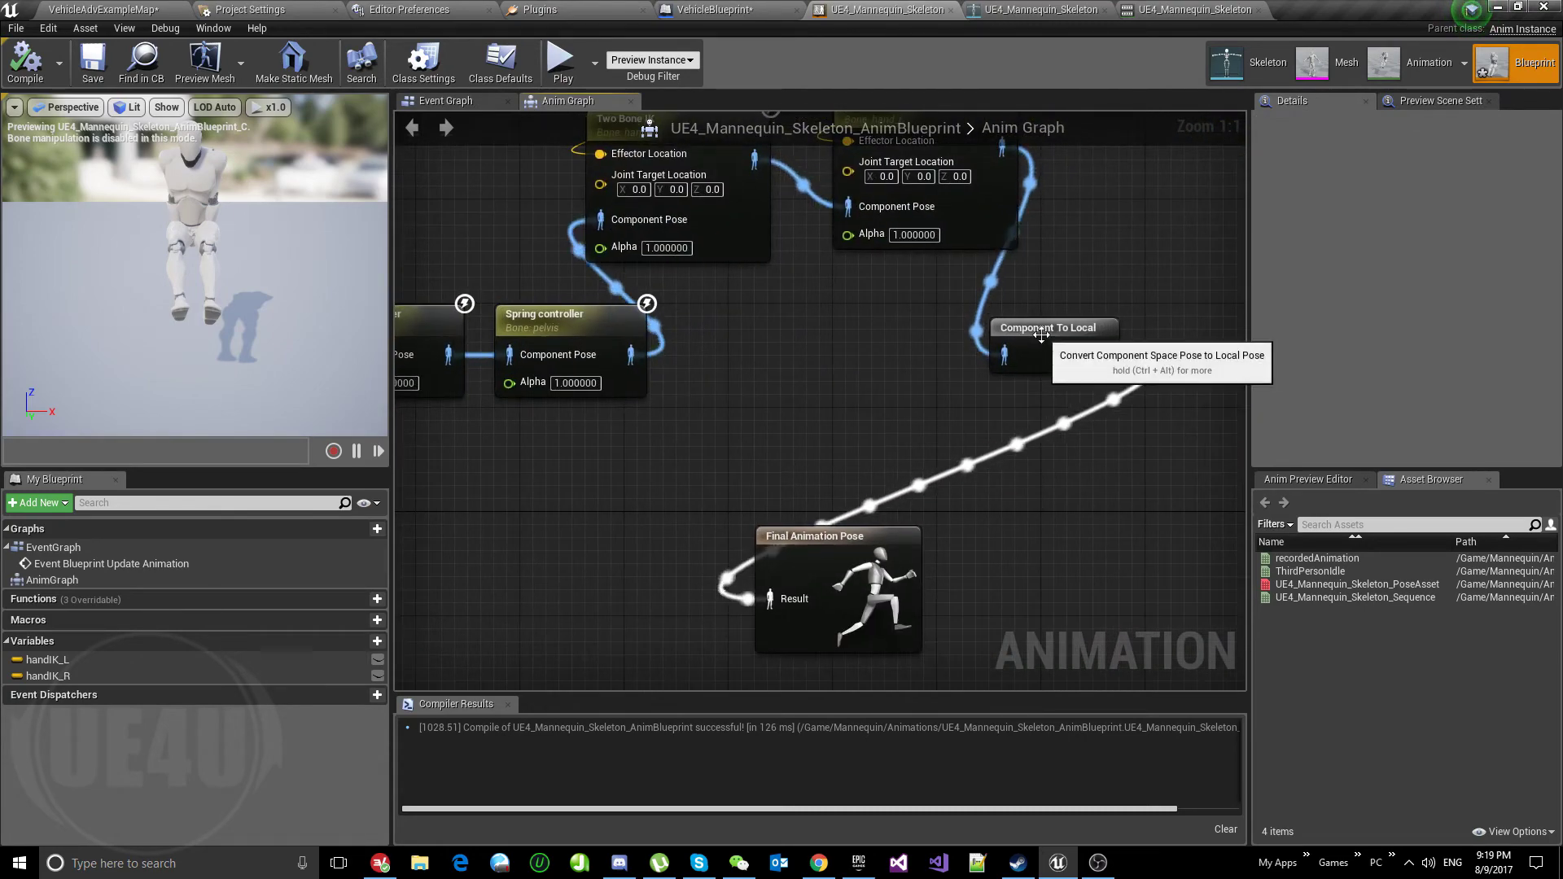
{"action": "left_click_drag", "start_coordinate": [1043, 335], "coordinate": [1007, 438]}
{"action": "right_click_drag", "start_coordinate": [672, 441], "coordinate": [821, 493]}
Inspect the head, spine_02 and pelvis spring controller settings in turn.
{"action": "left_click", "coordinate": [643, 373]}
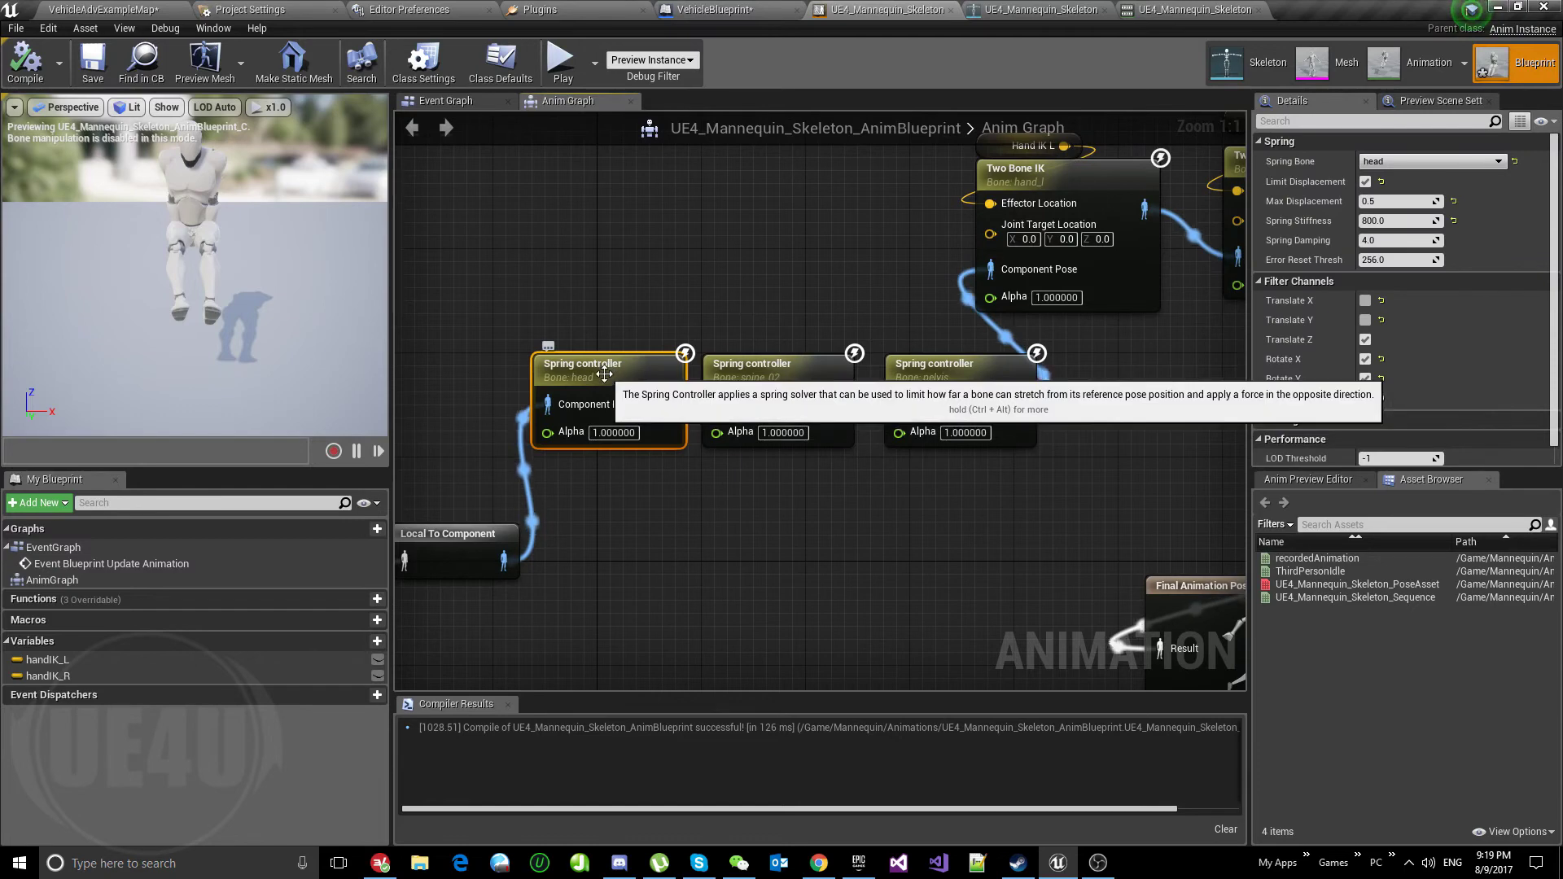
{"action": "left_click", "coordinate": [753, 370]}
{"action": "left_click", "coordinate": [936, 370]}
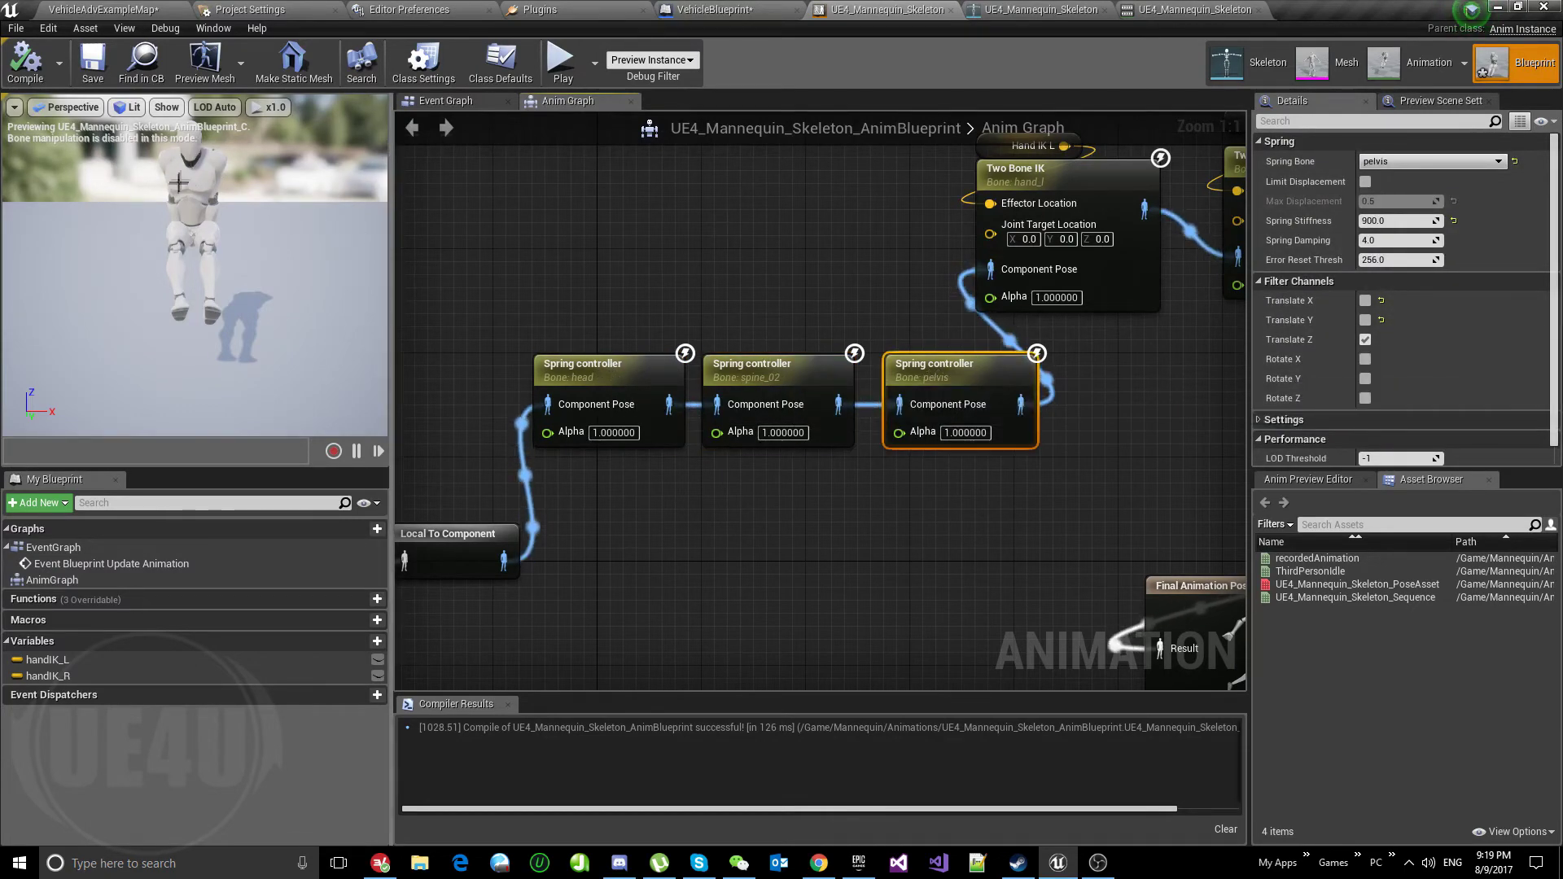
{"action": "left_click", "coordinate": [643, 367]}
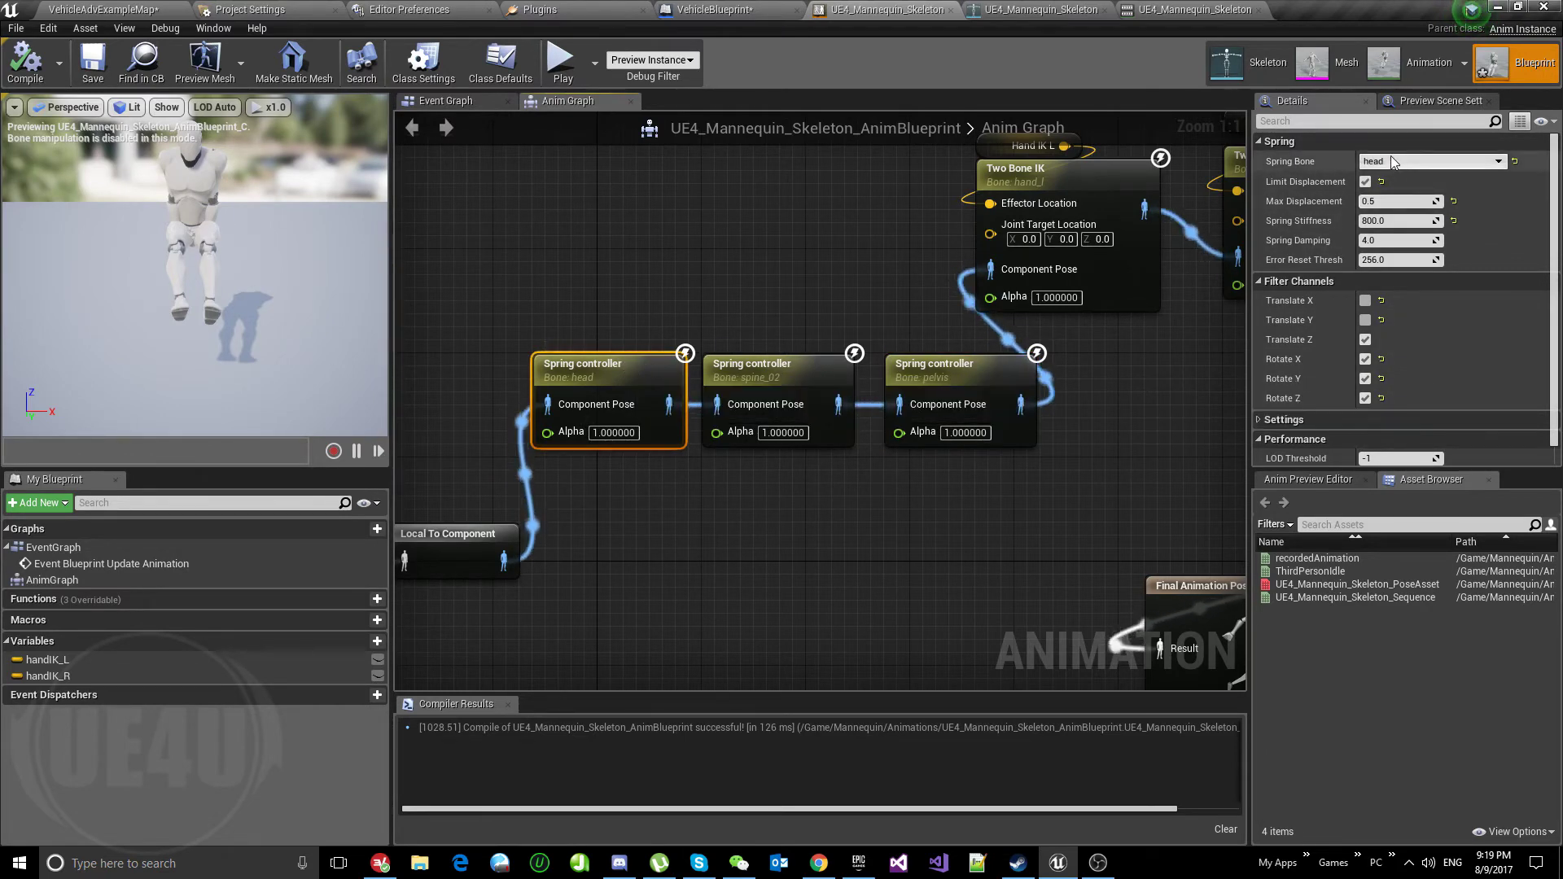
{"action": "left_click", "coordinate": [810, 371]}
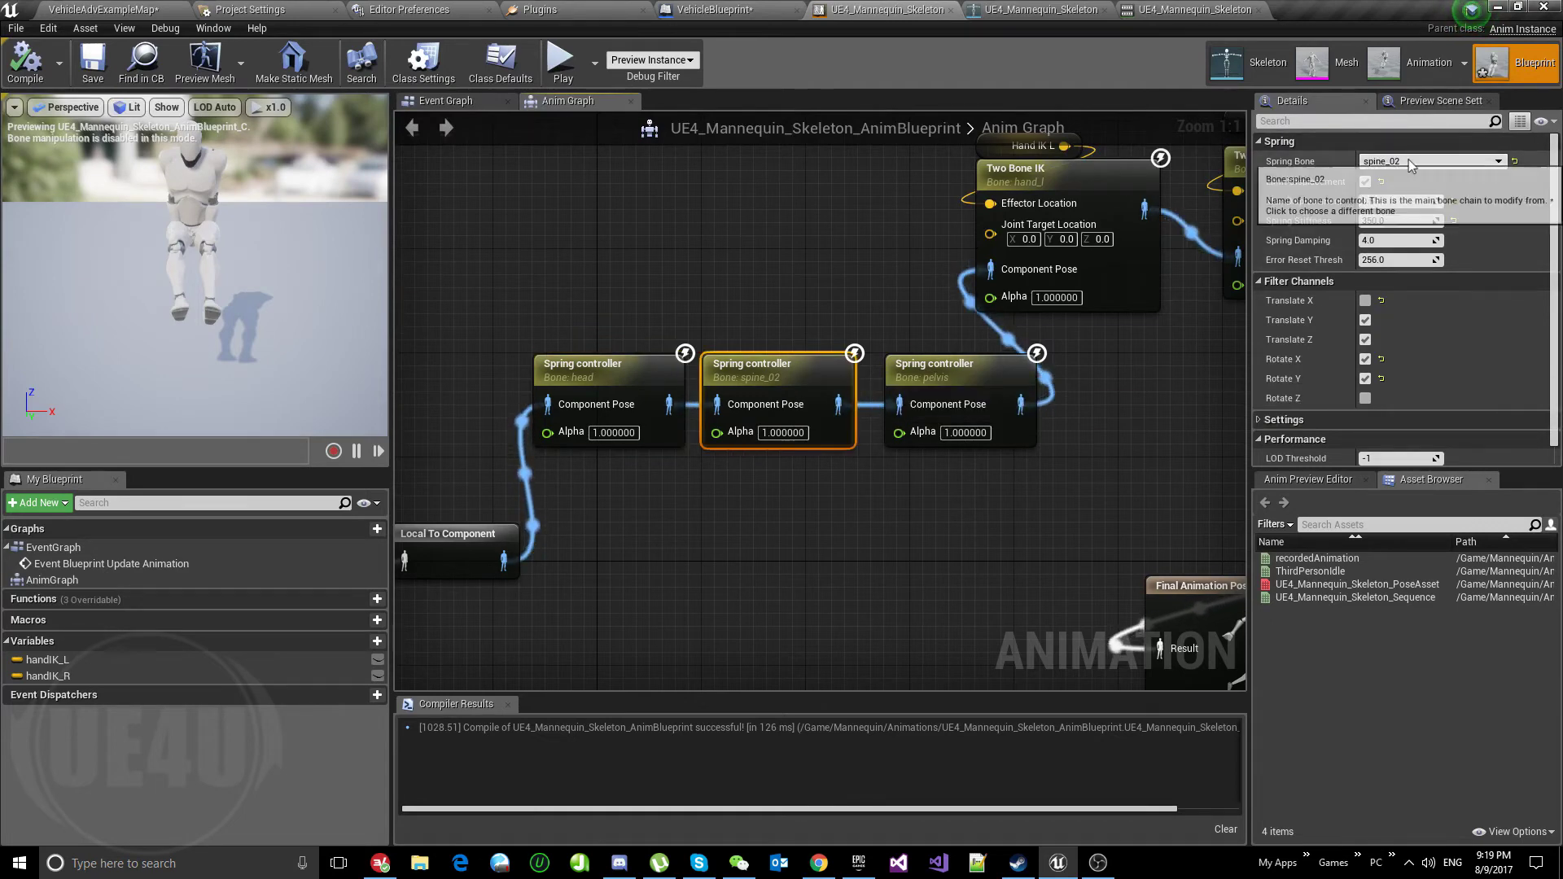
{"action": "left_click", "coordinate": [989, 367]}
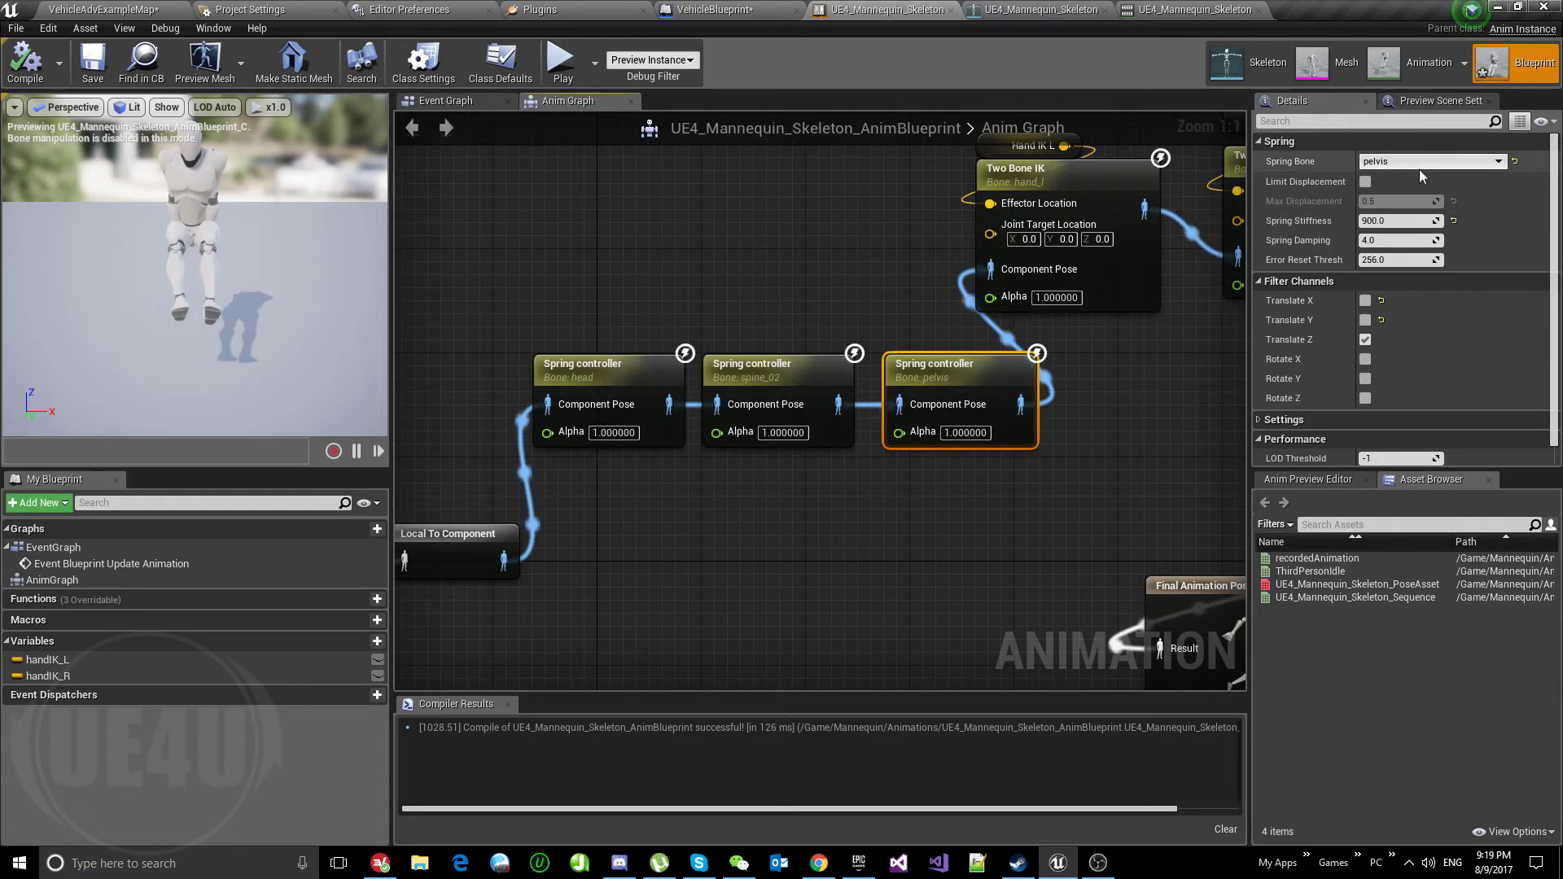
{"action": "left_click", "coordinate": [619, 368]}
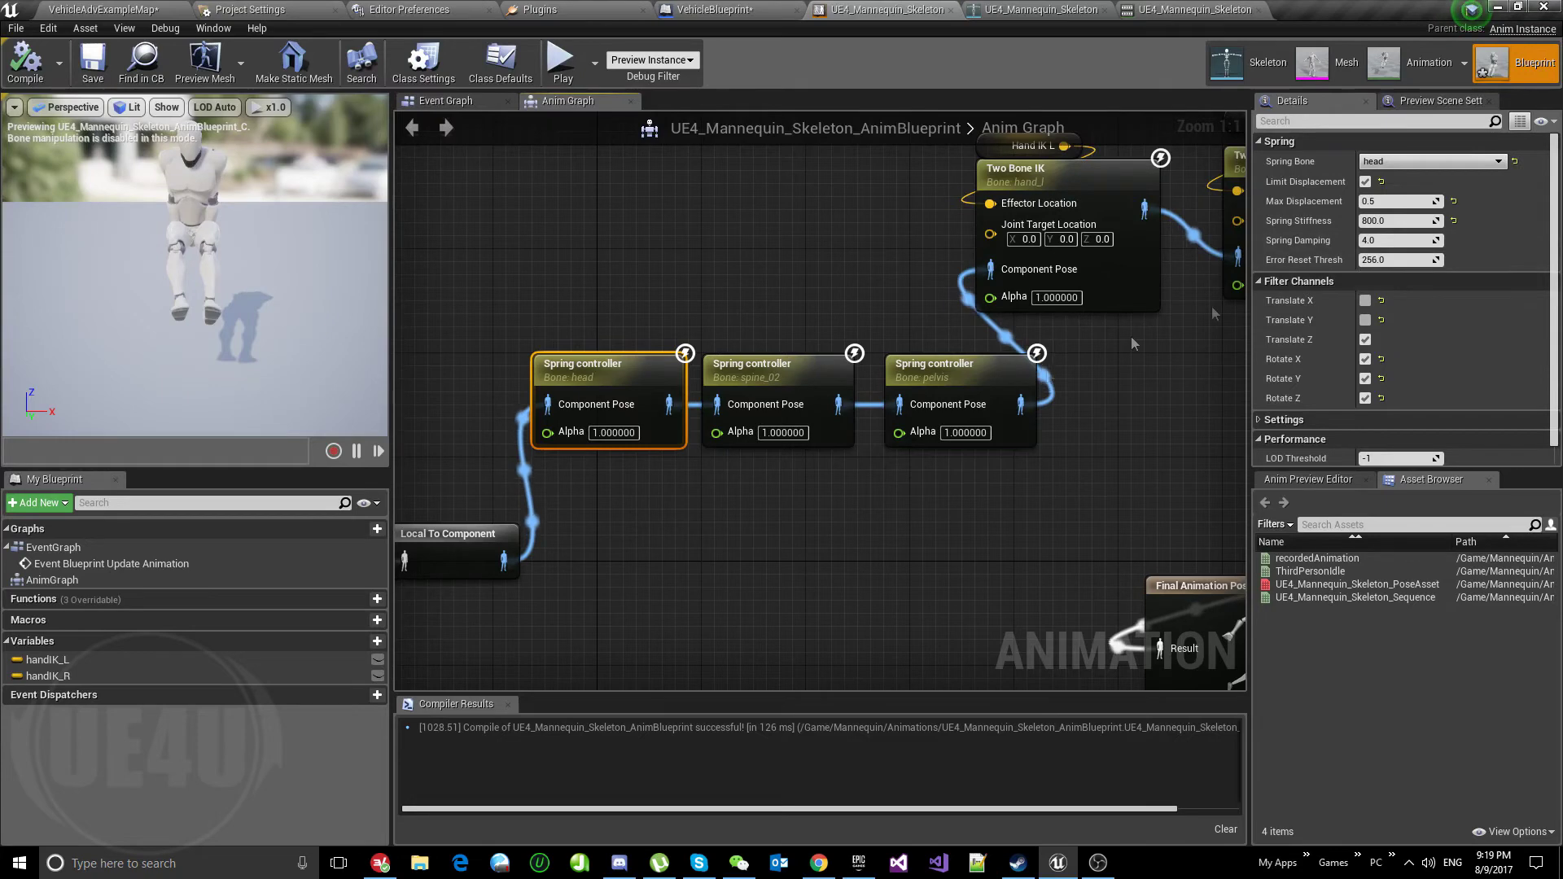
{"action": "left_click", "coordinate": [799, 366]}
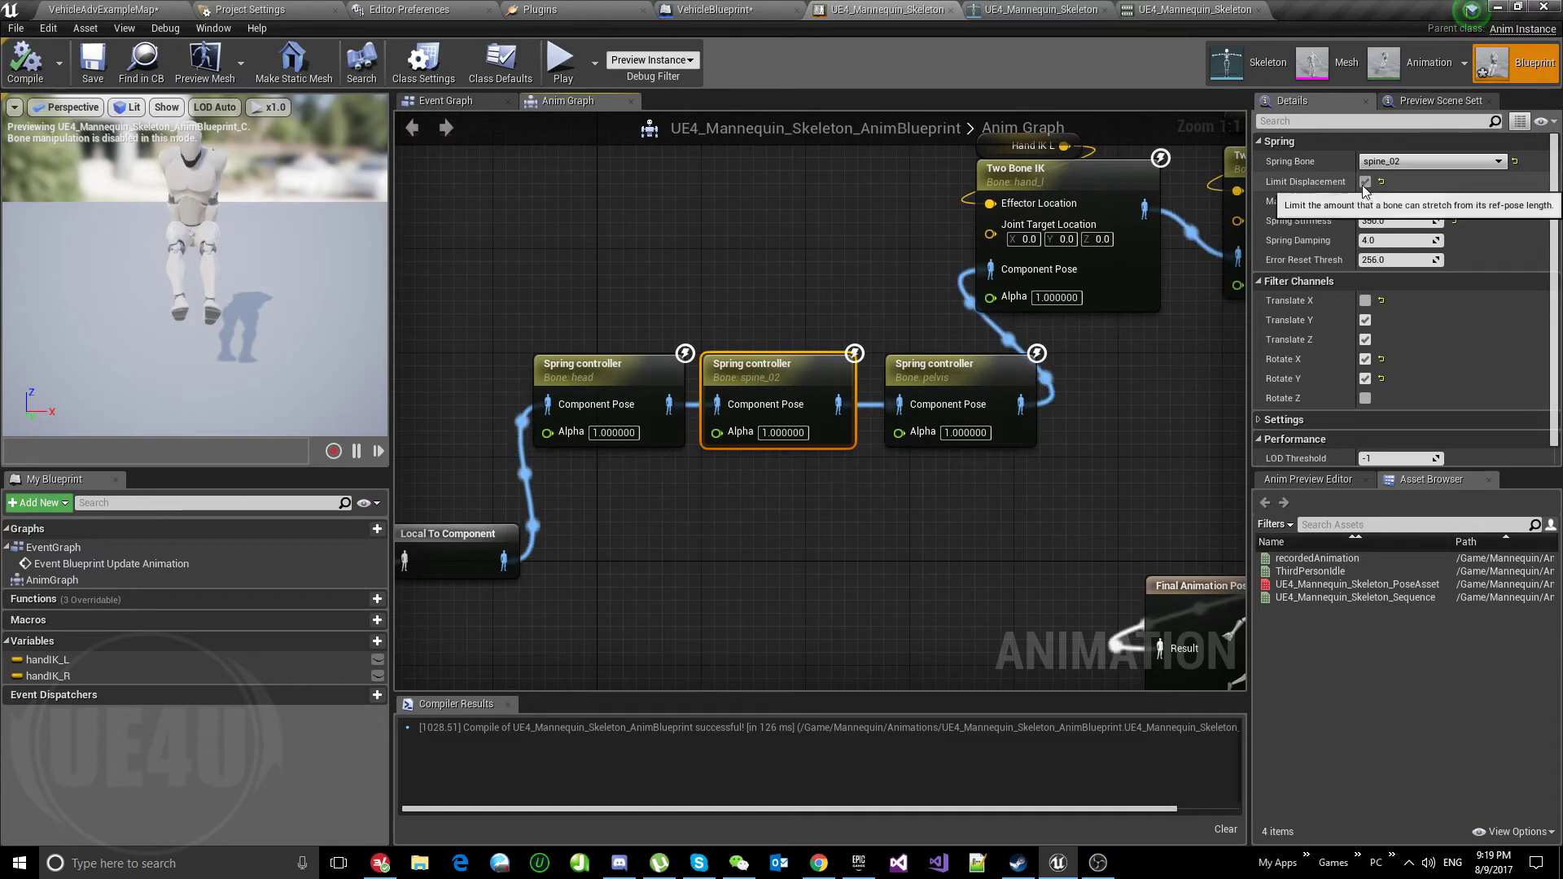
{"action": "left_click", "coordinate": [619, 371]}
{"action": "left_click", "coordinate": [923, 380]}
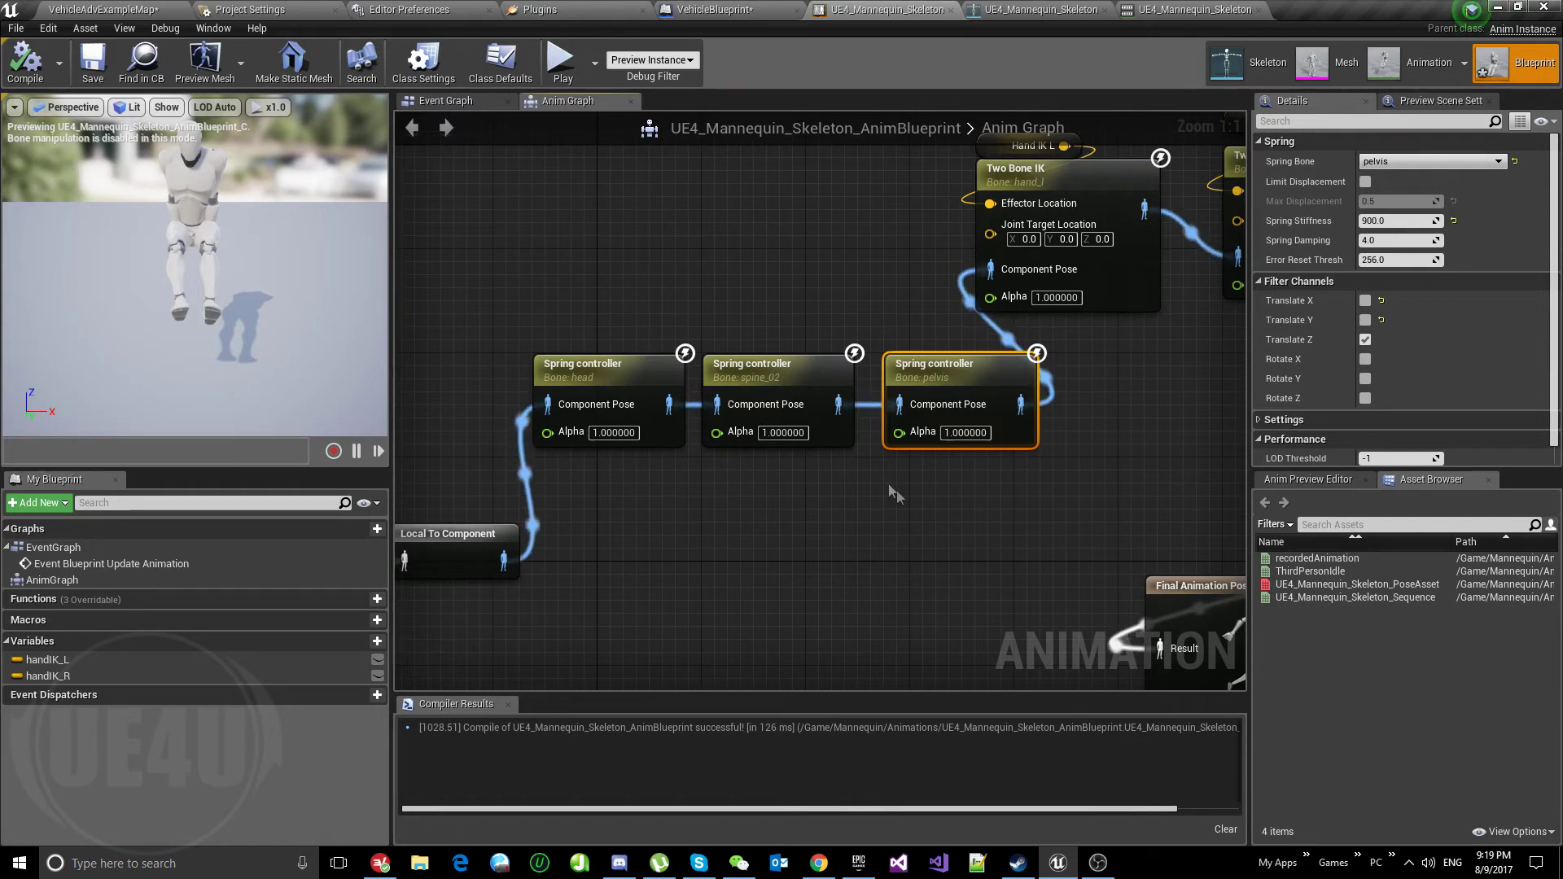
{"action": "left_click", "coordinate": [621, 375]}
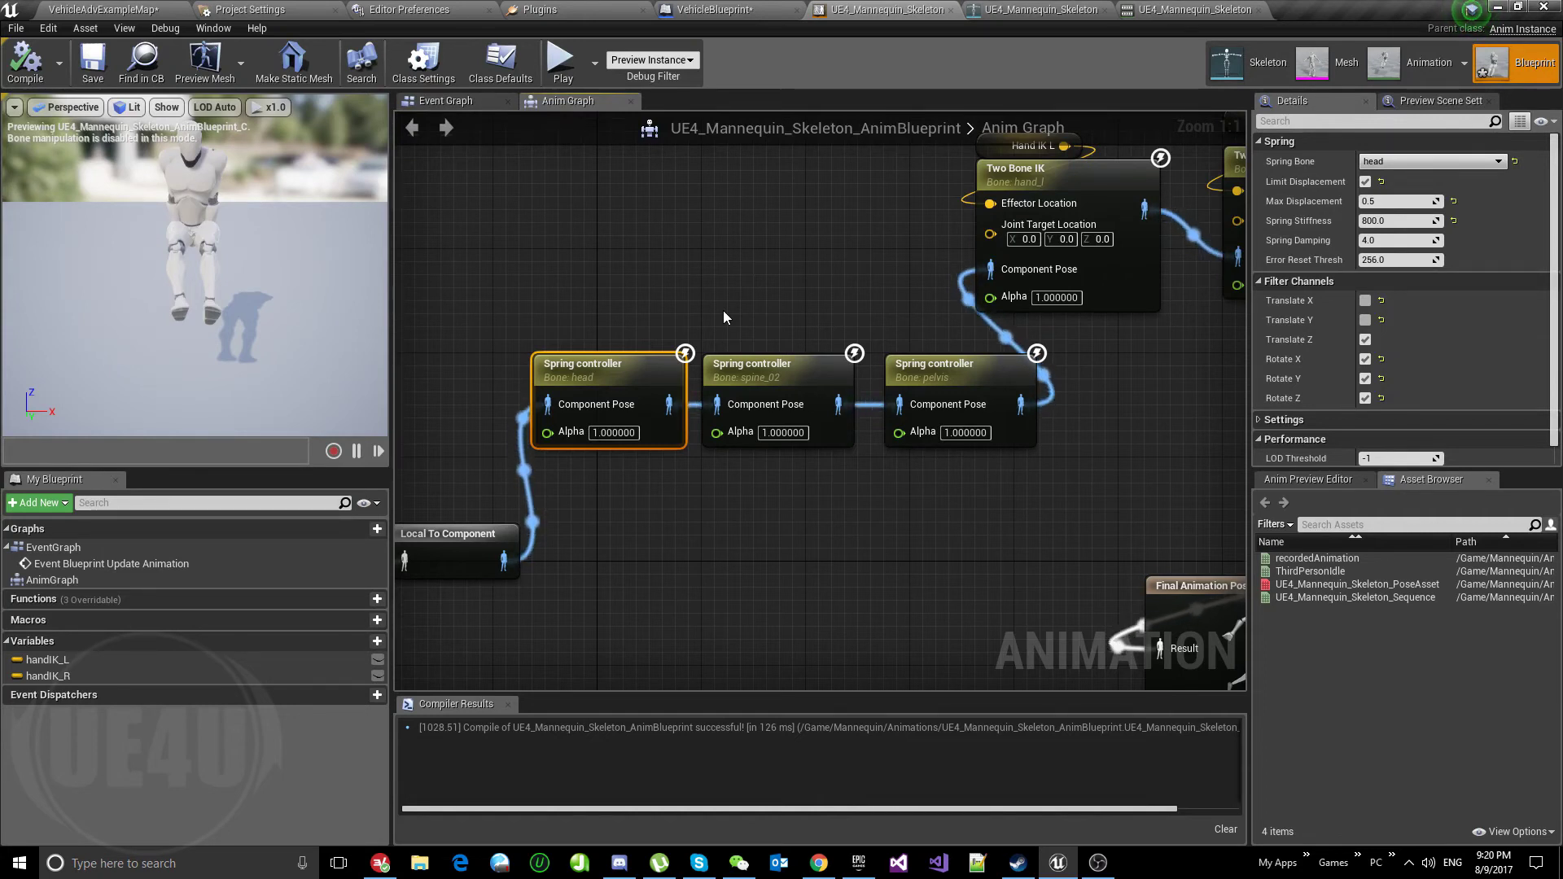
Enable Y rotation on the head spring, then review the spine_02 and pelvis spring settings.
{"action": "left_click", "coordinate": [1365, 378]}
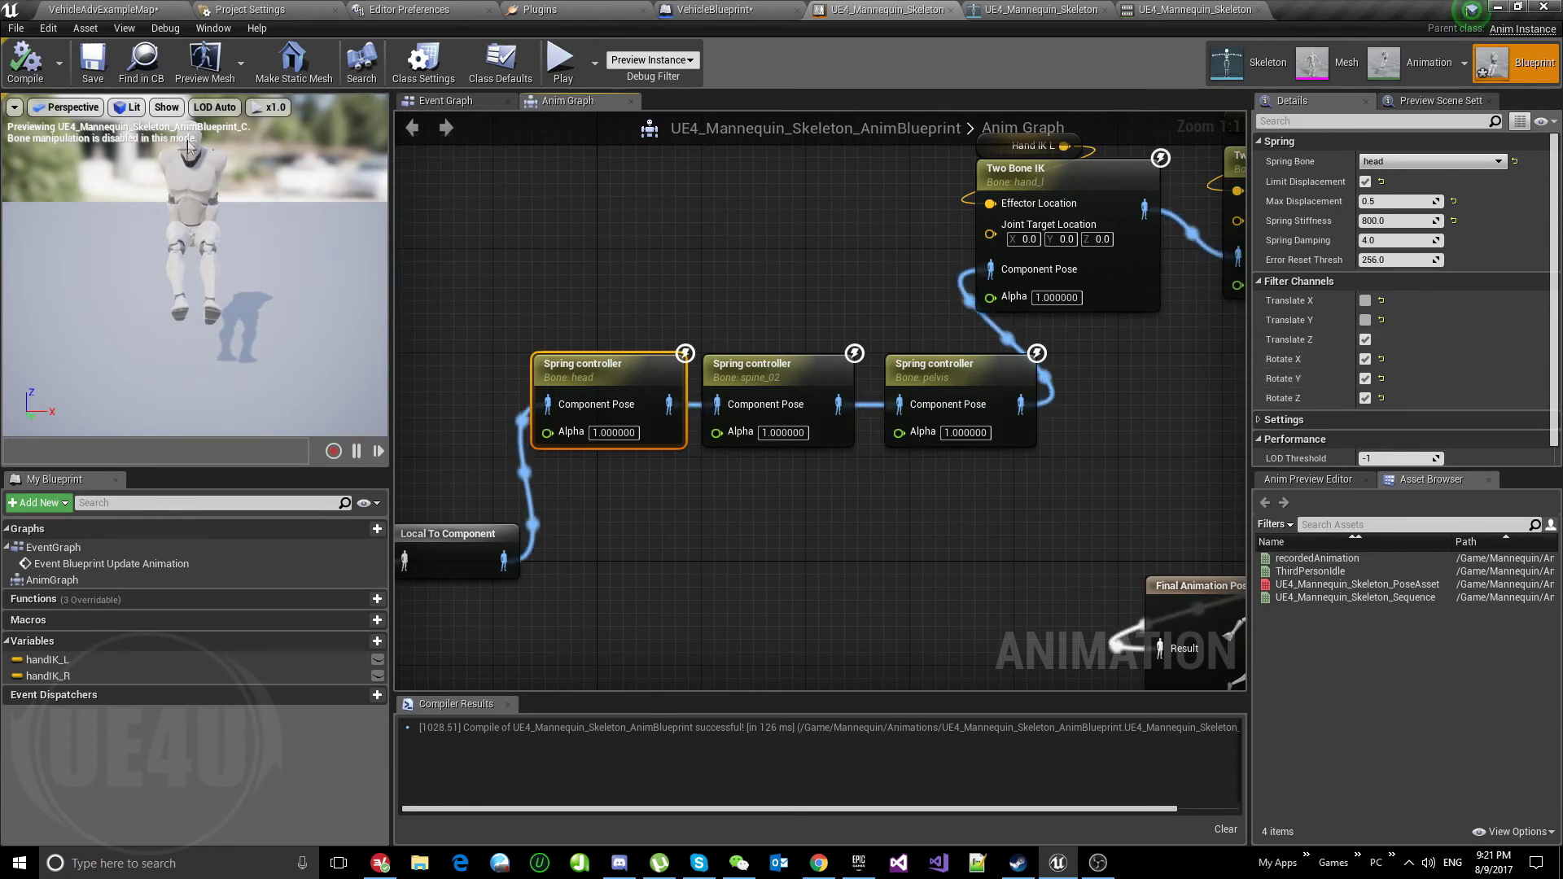
{"action": "left_click", "coordinate": [765, 363]}
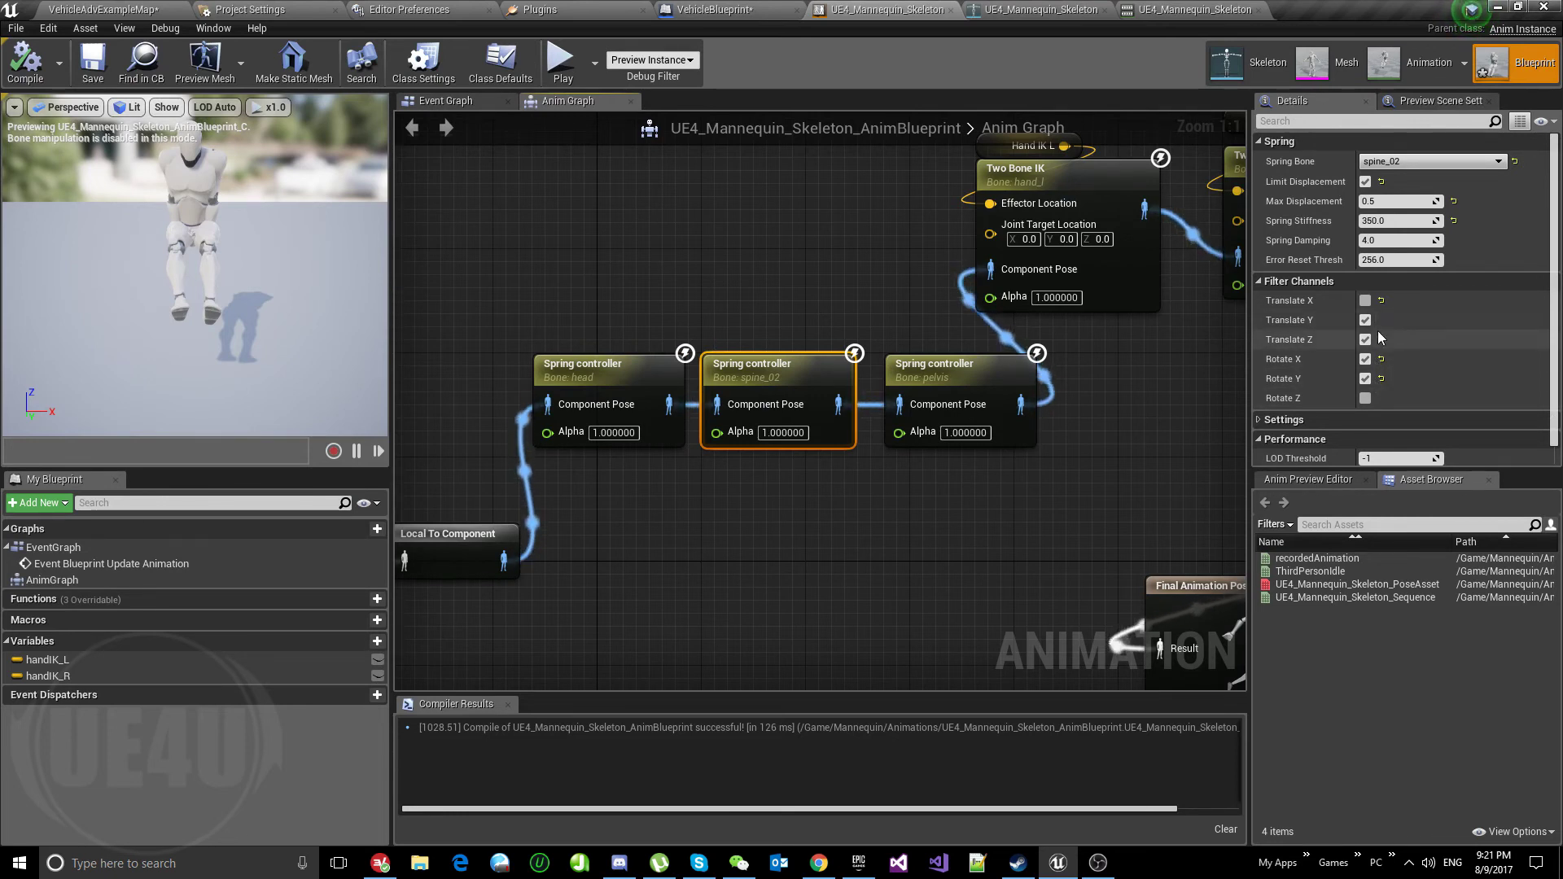
{"action": "left_click", "coordinate": [973, 405]}
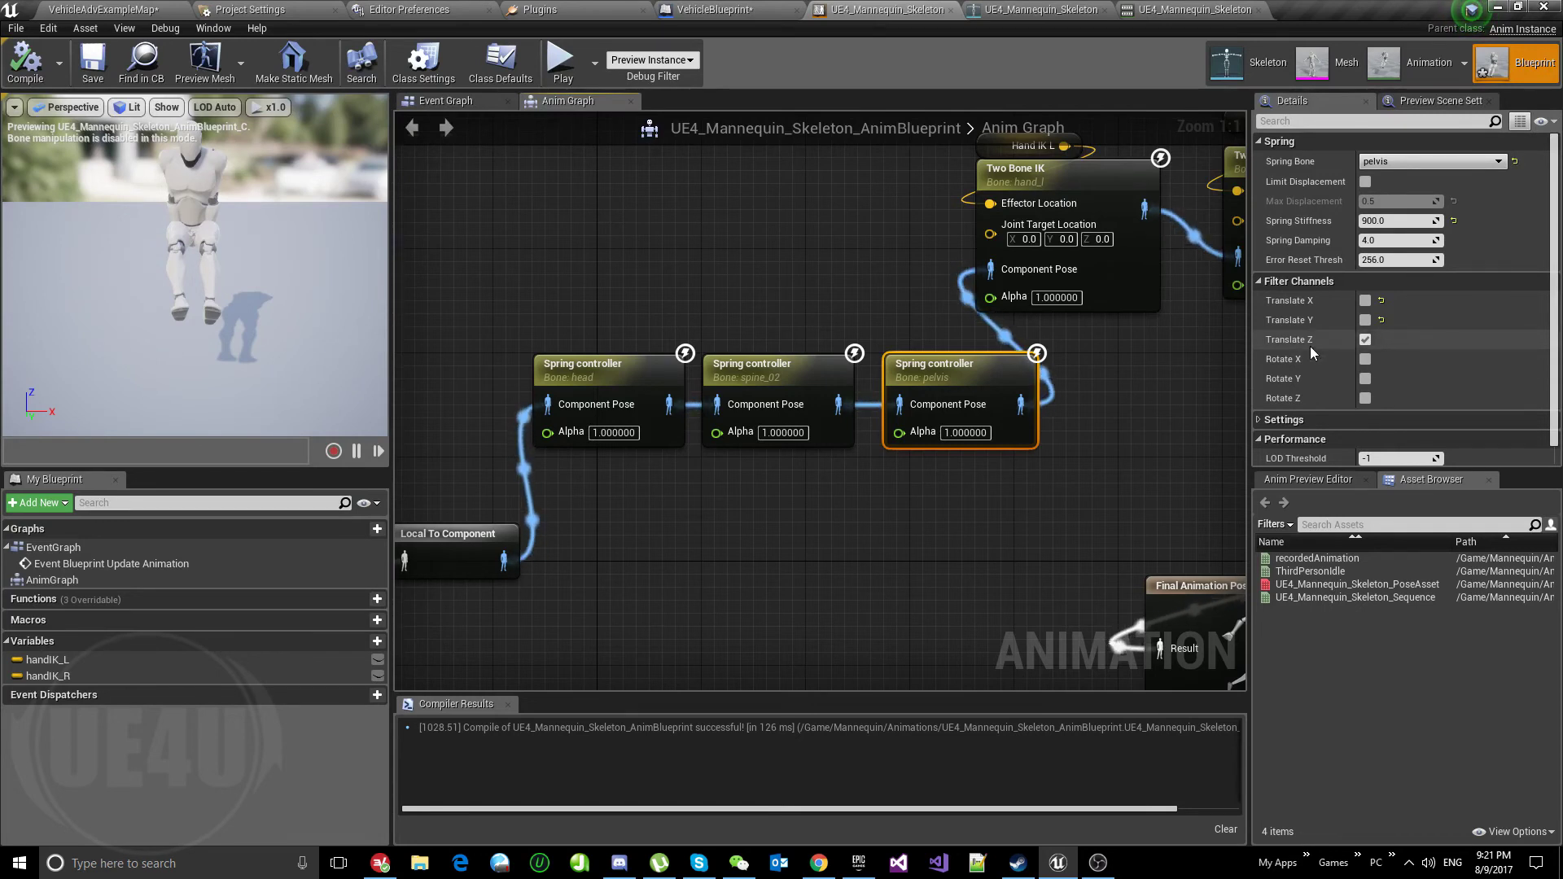
Wire Local To Component's output directly into the left hand Two Bone IK's Component Pose pin.
{"action": "scroll", "coordinate": [783, 328], "scroll_direction": "down", "scroll_amount": 3}
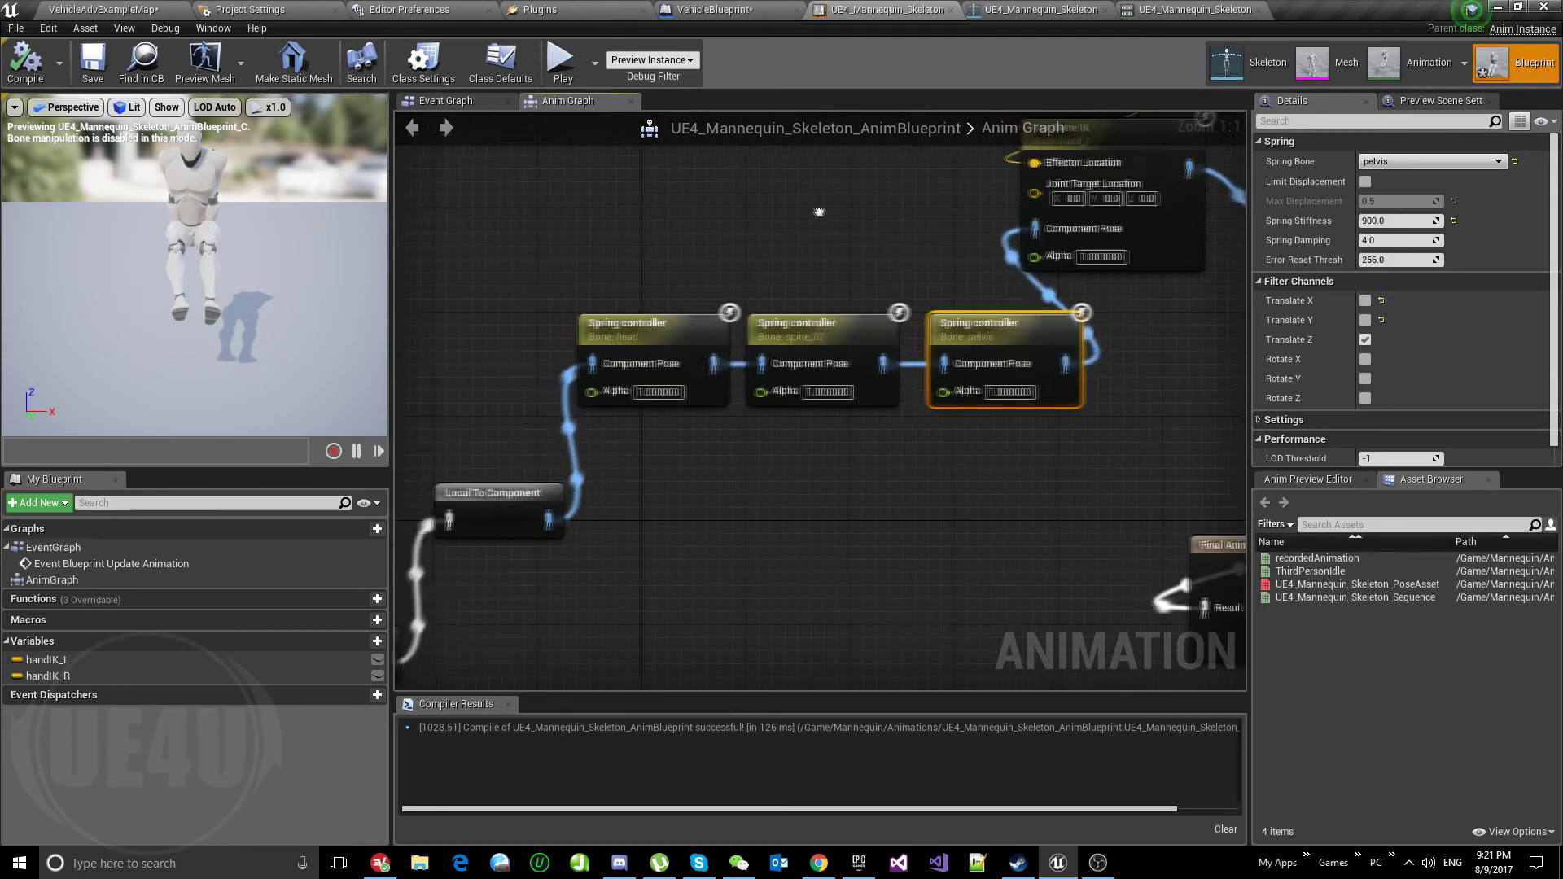
{"action": "right_click_drag", "start_coordinate": [762, 373], "coordinate": [939, 245]}
{"action": "scroll", "coordinate": [816, 293], "scroll_direction": "down", "scroll_amount": 2}
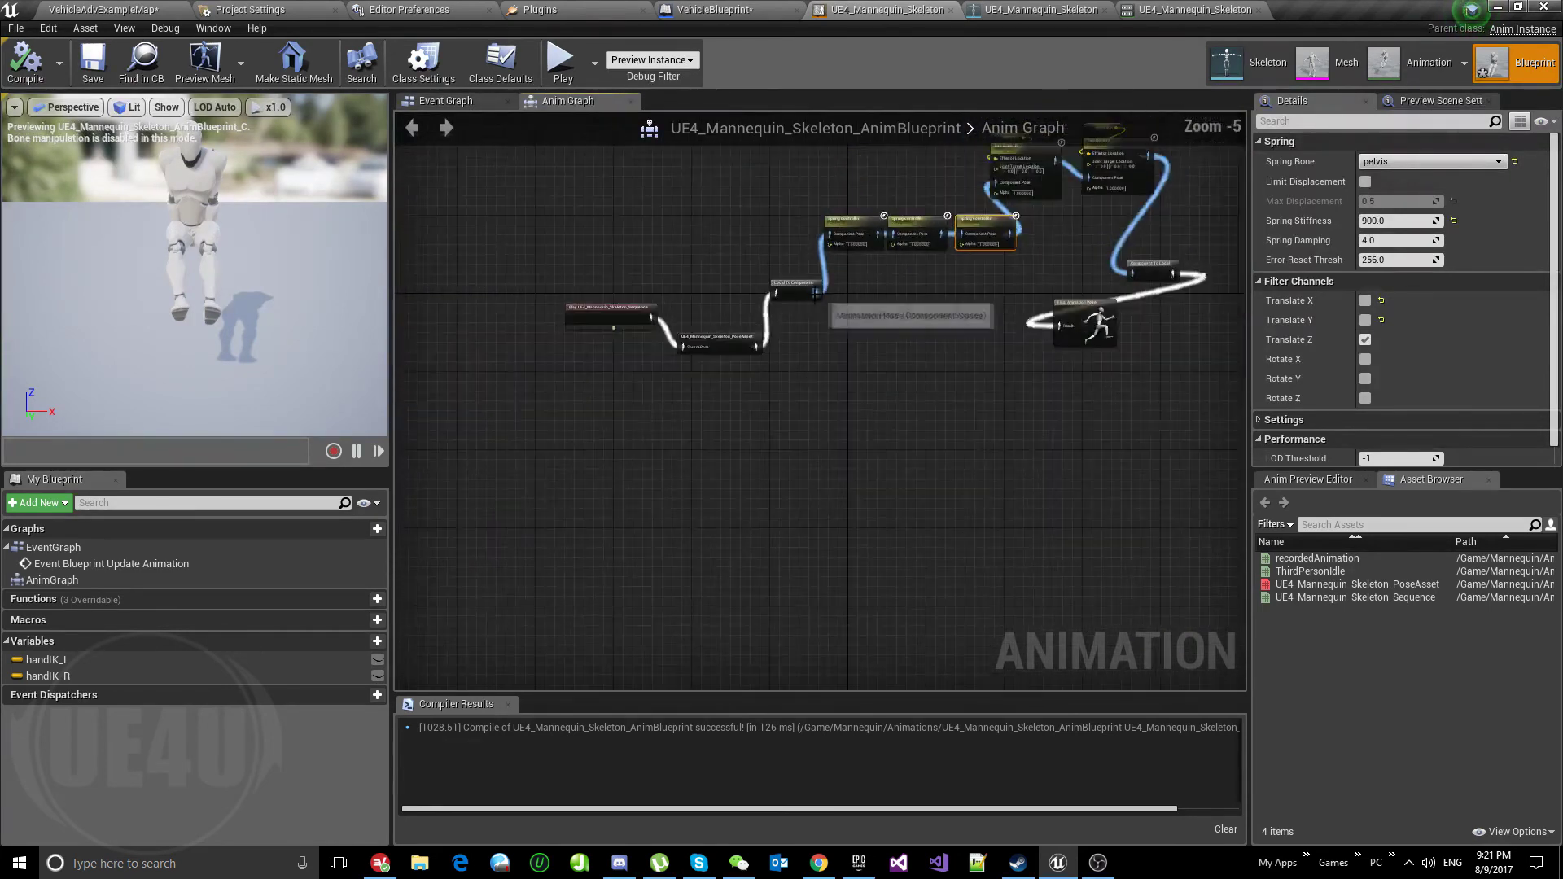
{"action": "right_click_drag", "start_coordinate": [828, 336], "coordinate": [677, 413]}
{"action": "left_click_drag", "start_coordinate": [606, 432], "coordinate": [696, 550]}
{"action": "left_click", "coordinate": [670, 425]}
{"action": "scroll", "coordinate": [664, 413], "scroll_direction": "up", "scroll_amount": 3}
{"action": "right_click_drag", "start_coordinate": [663, 413], "coordinate": [648, 491]}
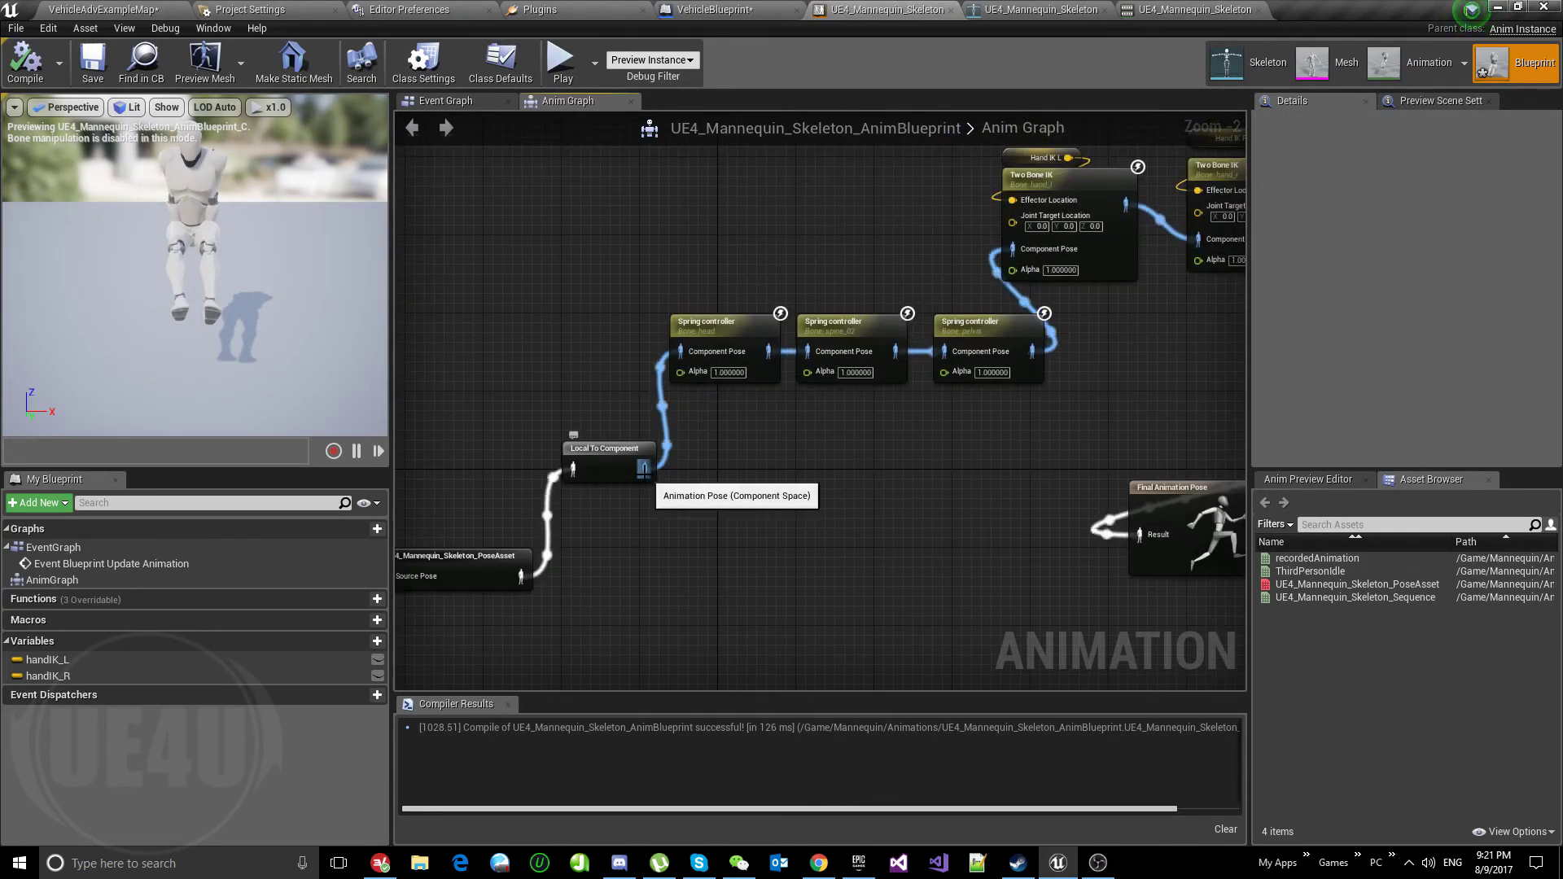
{"action": "left_click_drag", "start_coordinate": [645, 469], "coordinate": [1013, 248]}
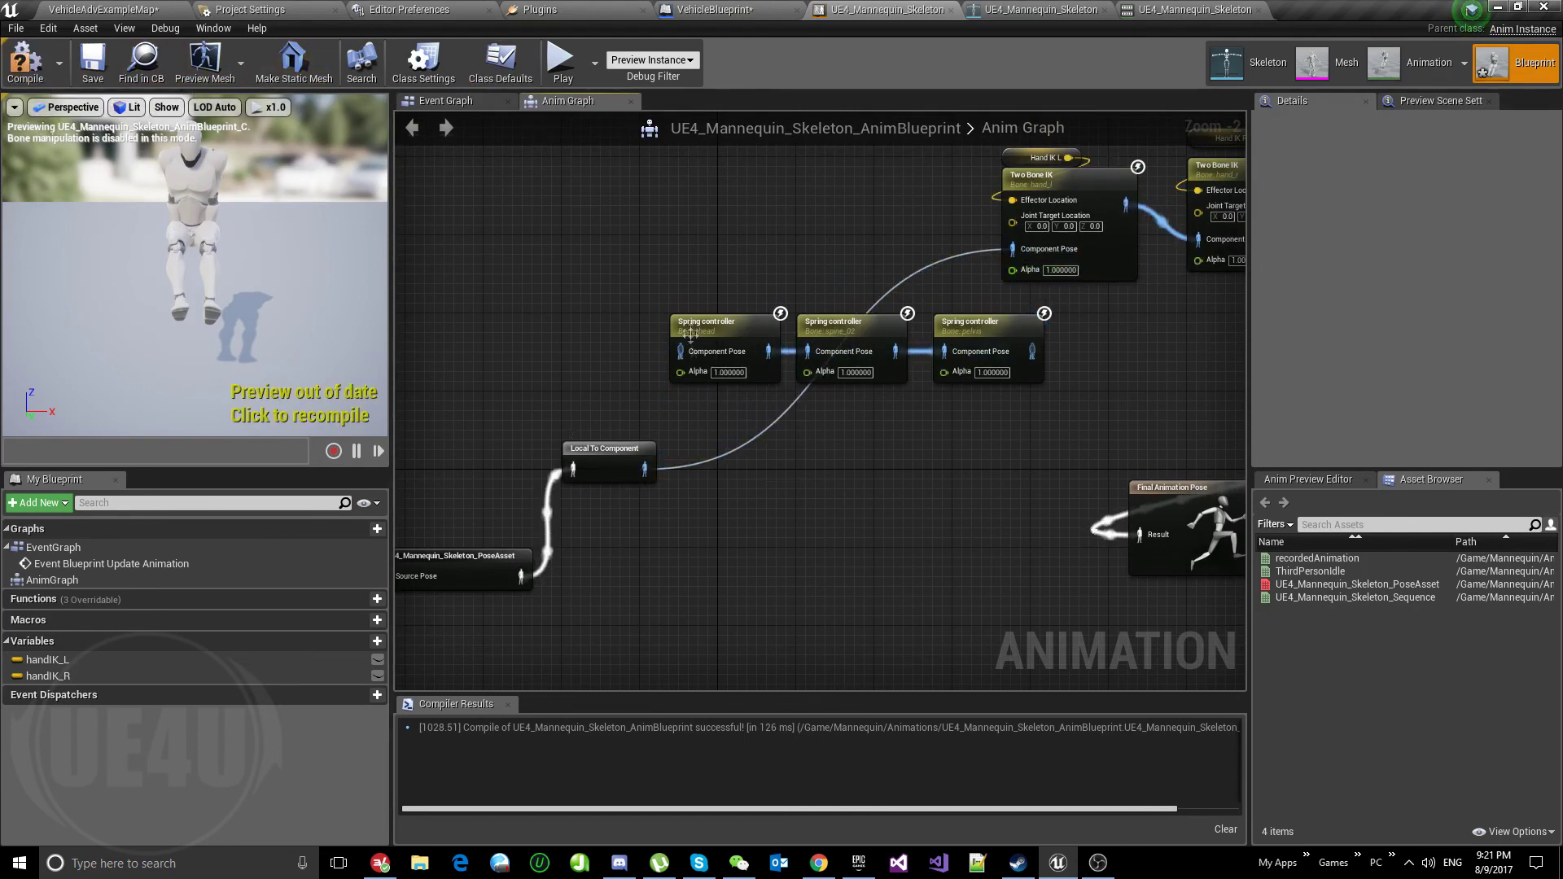
{"action": "right_click_drag", "start_coordinate": [1132, 340], "coordinate": [968, 371]}
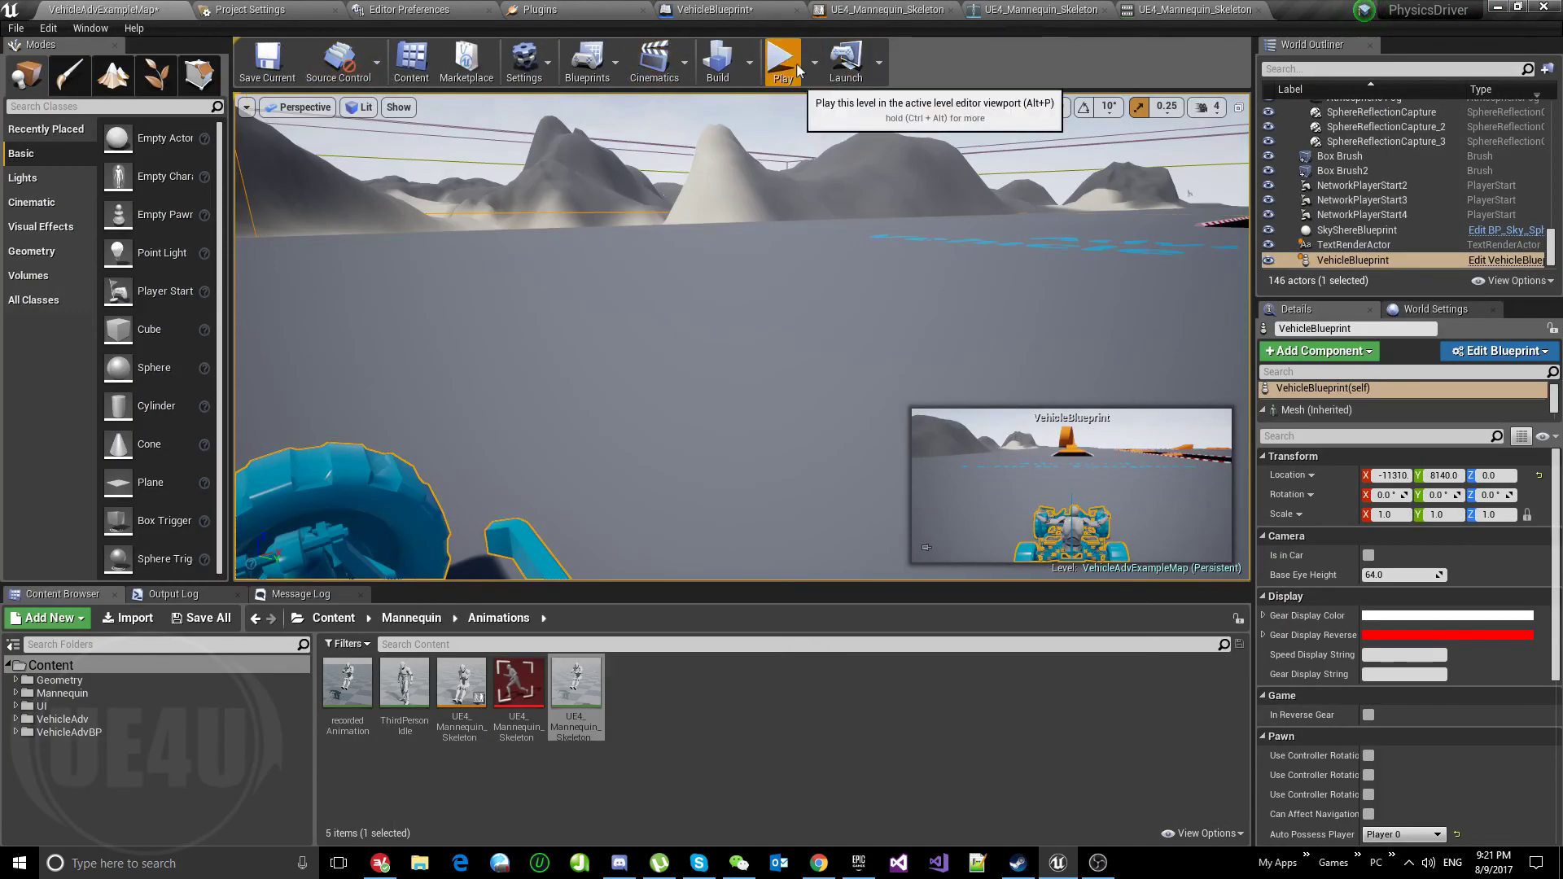
Play the level, drive forward and left with W and A until the car tips, then stop with Esc.
{"action": "left_click", "coordinate": [780, 63]}
{"action": "key", "text": "w"}
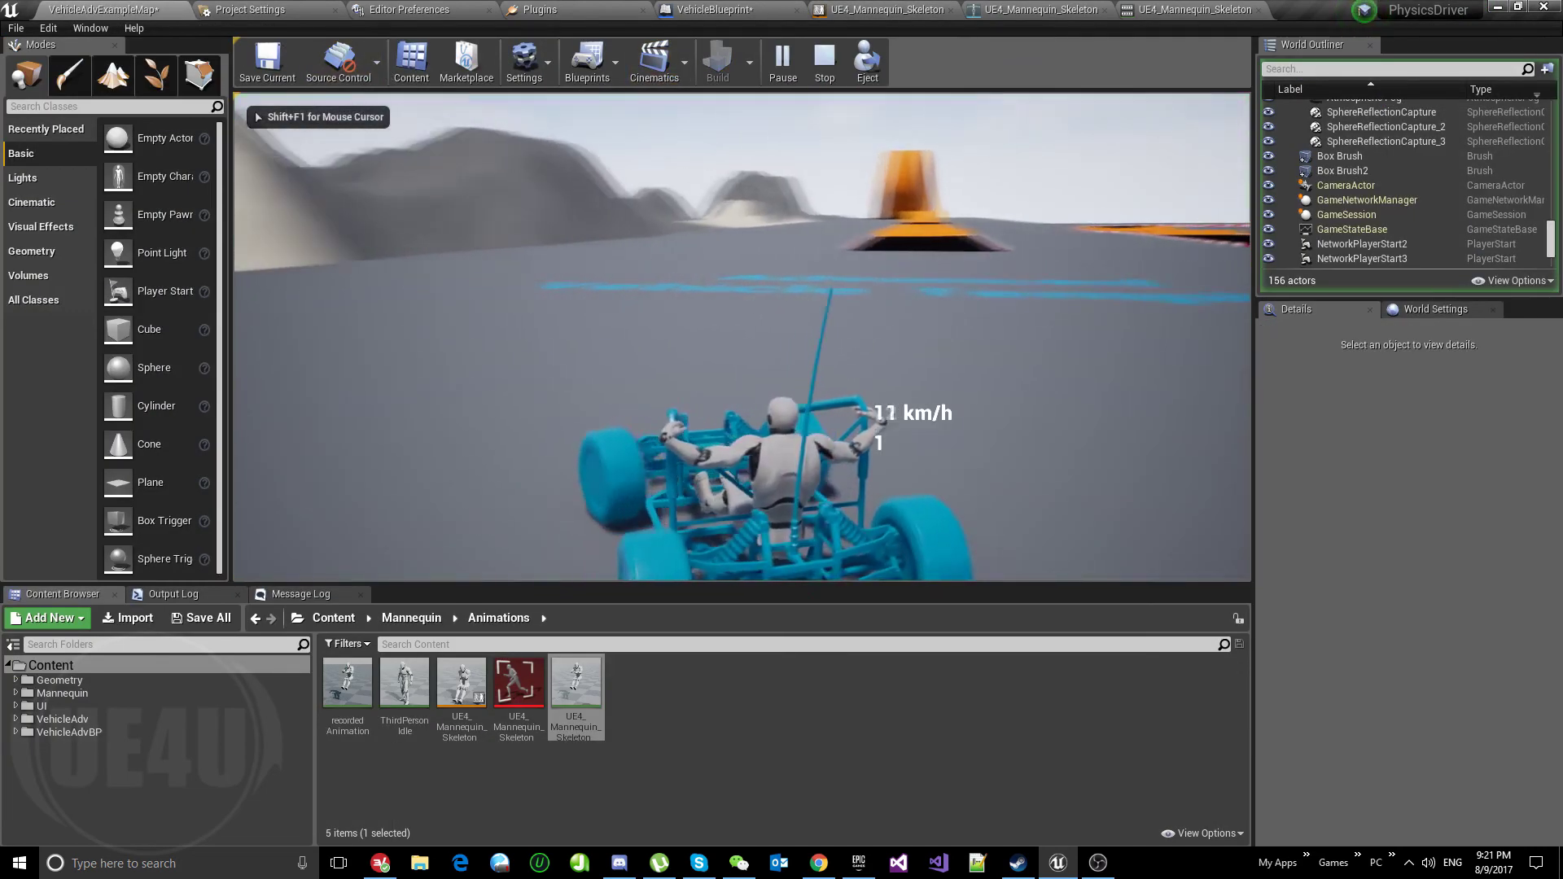
{"action": "key", "text": "a"}
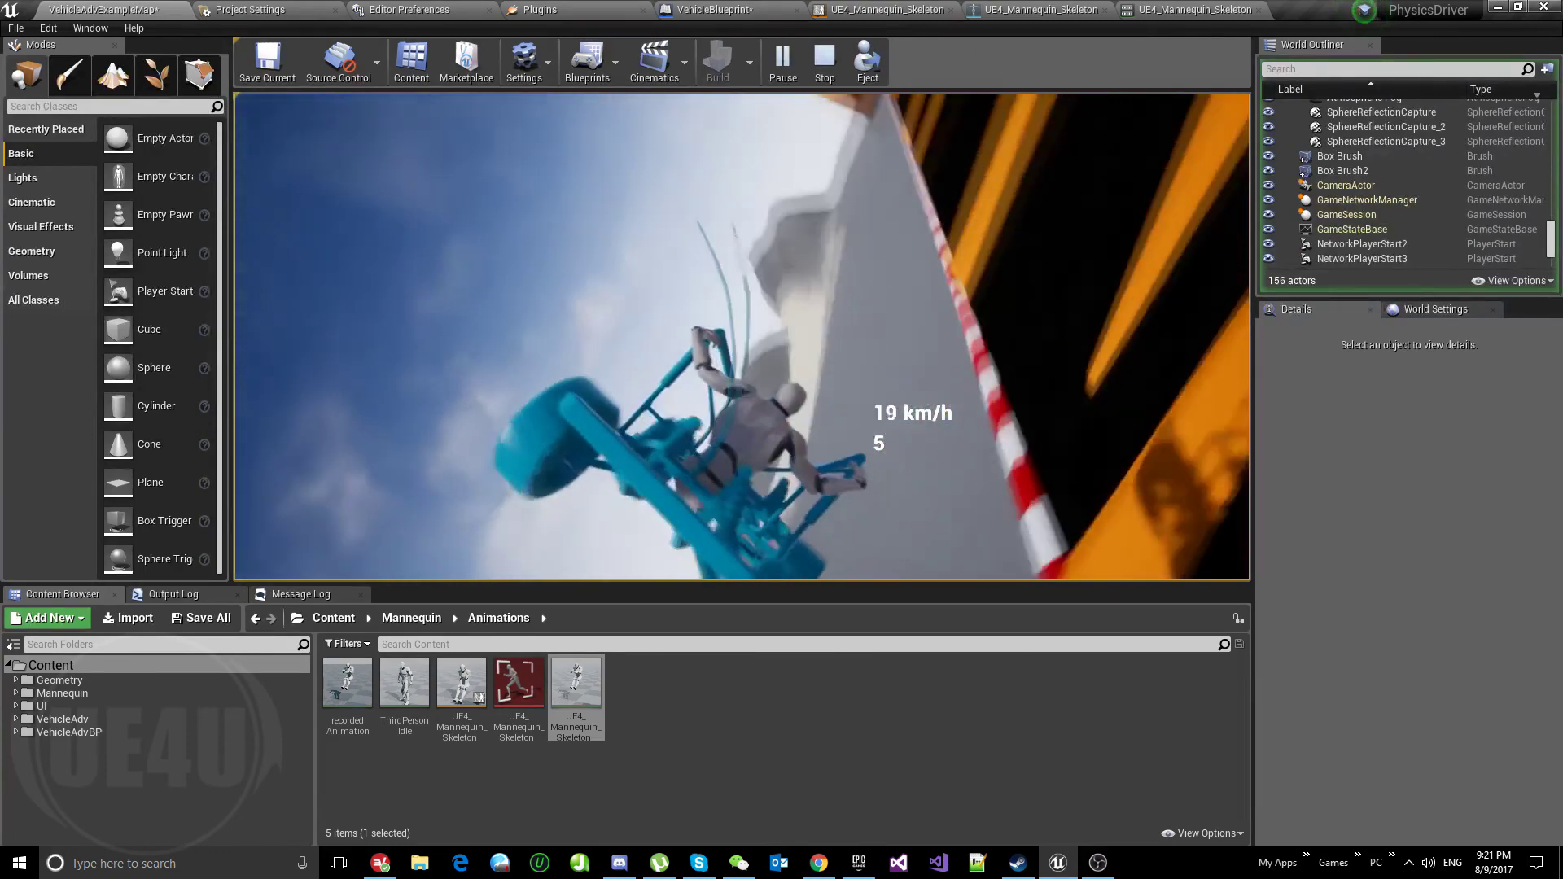
{"action": "key", "text": "Escape"}
Reconnect Local To Component to the head spring and the pelvis spring to Two Bone IK L, then compile and save.
{"action": "left_click", "coordinate": [926, 9]}
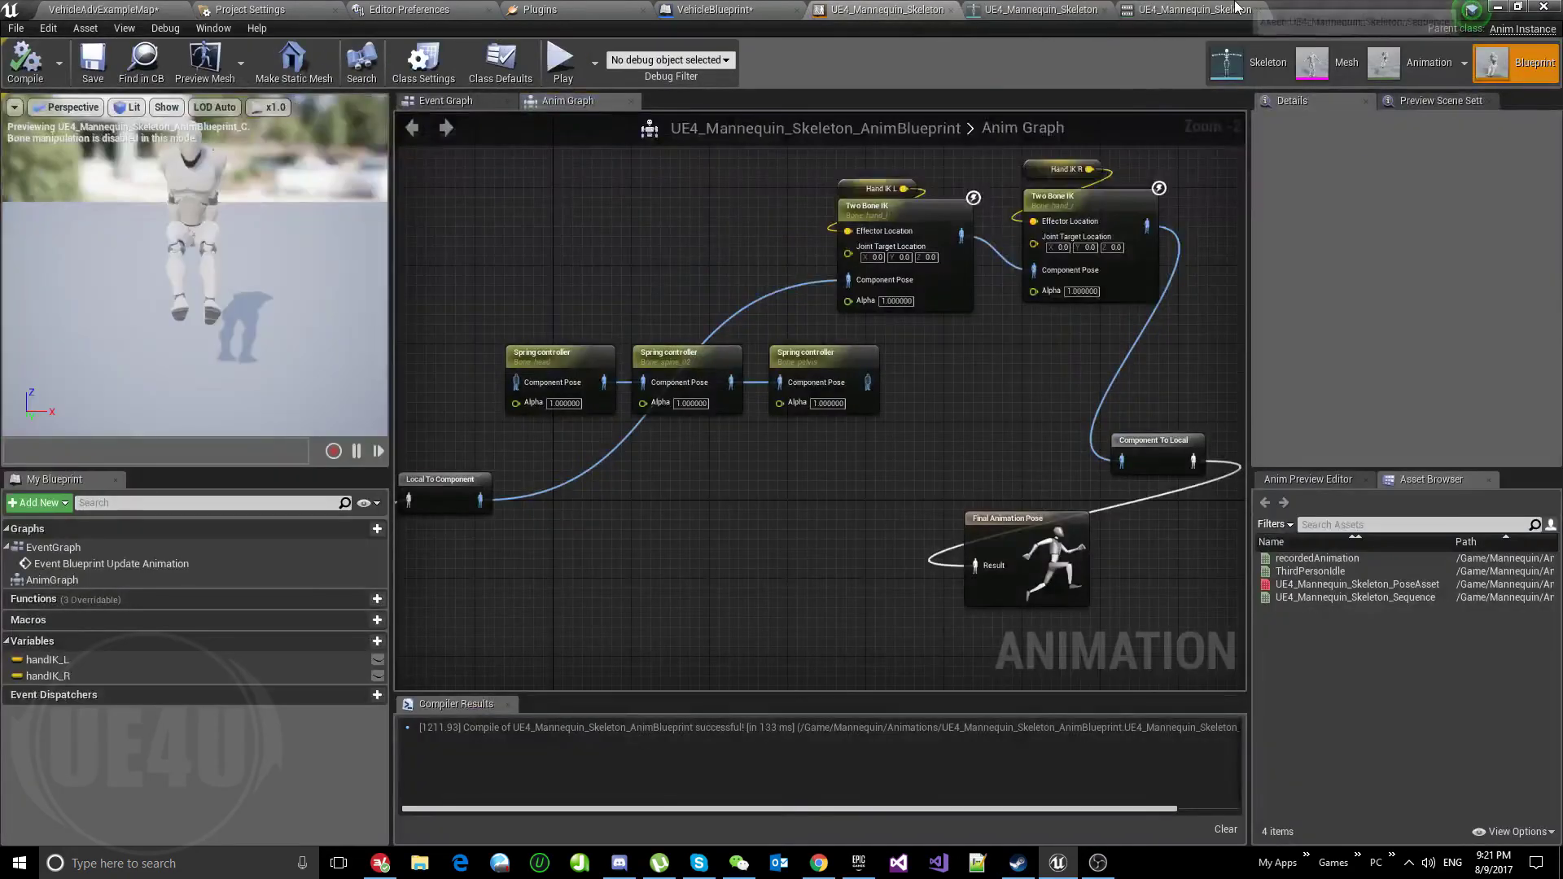
{"action": "left_click", "coordinate": [1042, 9]}
{"action": "left_click", "coordinate": [1194, 9]}
{"action": "left_click", "coordinate": [888, 9]}
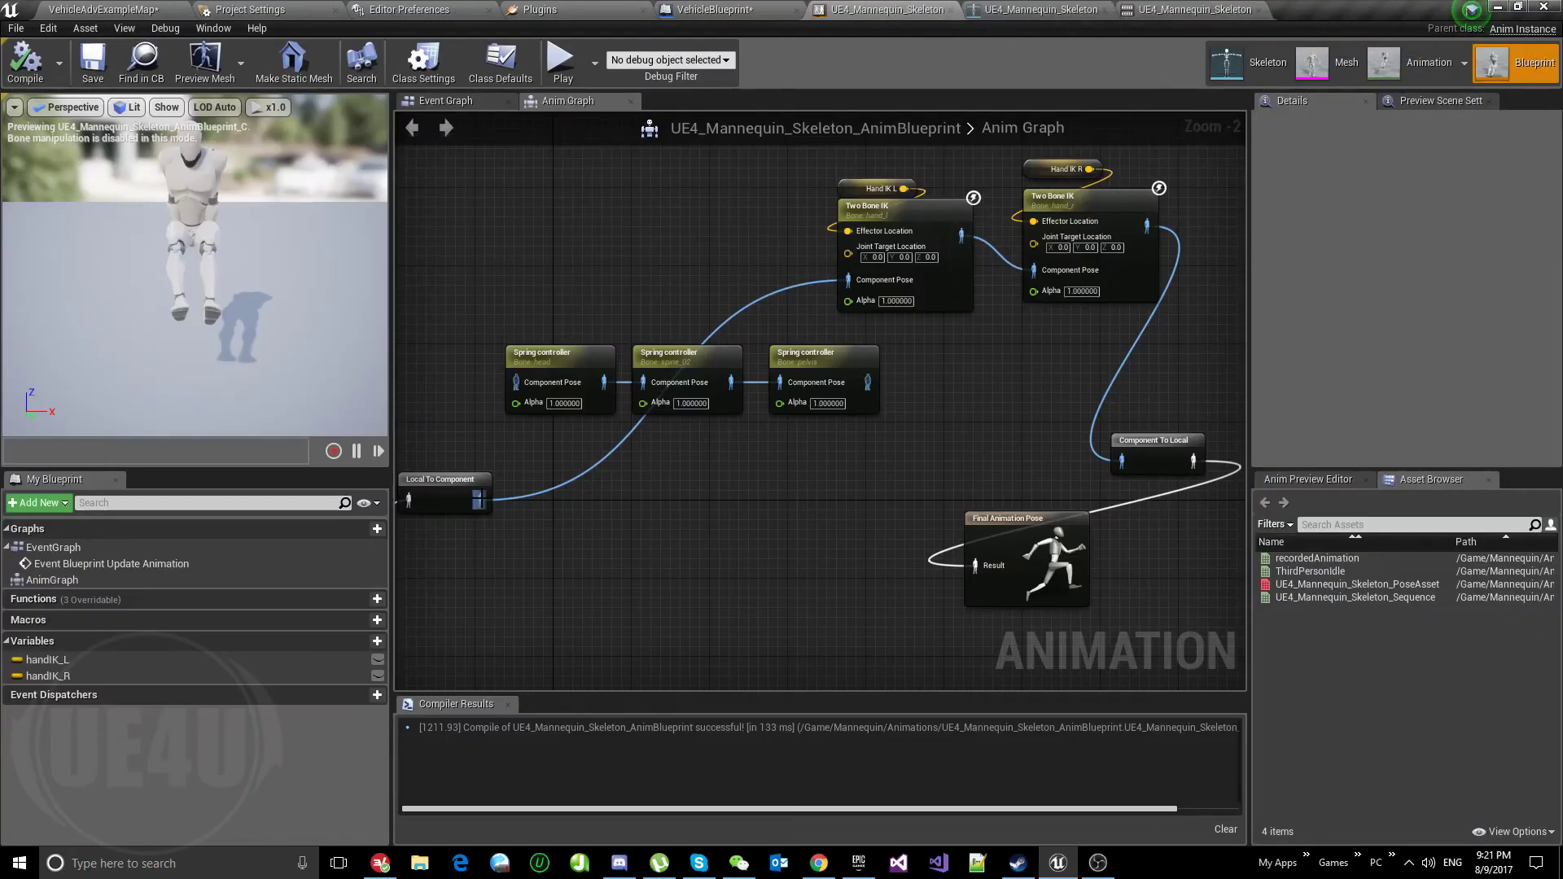
{"action": "left_click_drag", "start_coordinate": [478, 498], "coordinate": [515, 381]}
{"action": "left_click_drag", "start_coordinate": [868, 382], "coordinate": [847, 280]}
{"action": "left_click", "coordinate": [25, 61]}
{"action": "left_click", "coordinate": [93, 61]}
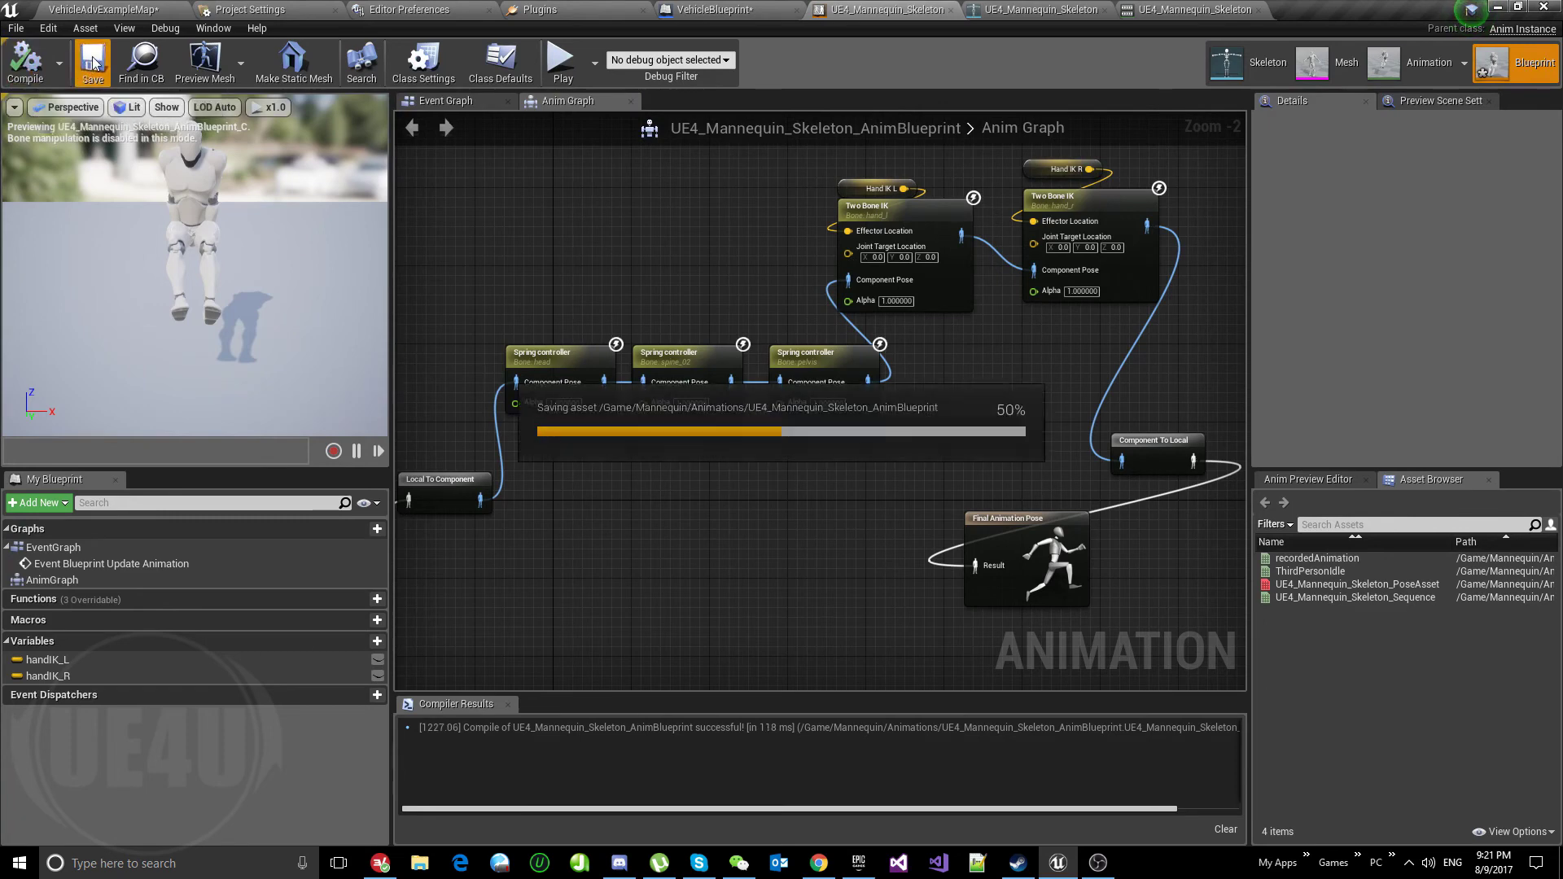
Check the head spring controller's settings, then recompile the animation blueprint.
{"action": "mouse_move", "coordinate": [1008, 339]}
{"action": "right_mouse_down"}
{"action": "mouse_move", "coordinate": [974, 342]}
{"action": "mouse_move", "coordinate": [1024, 360]}
{"action": "right_mouse_up"}
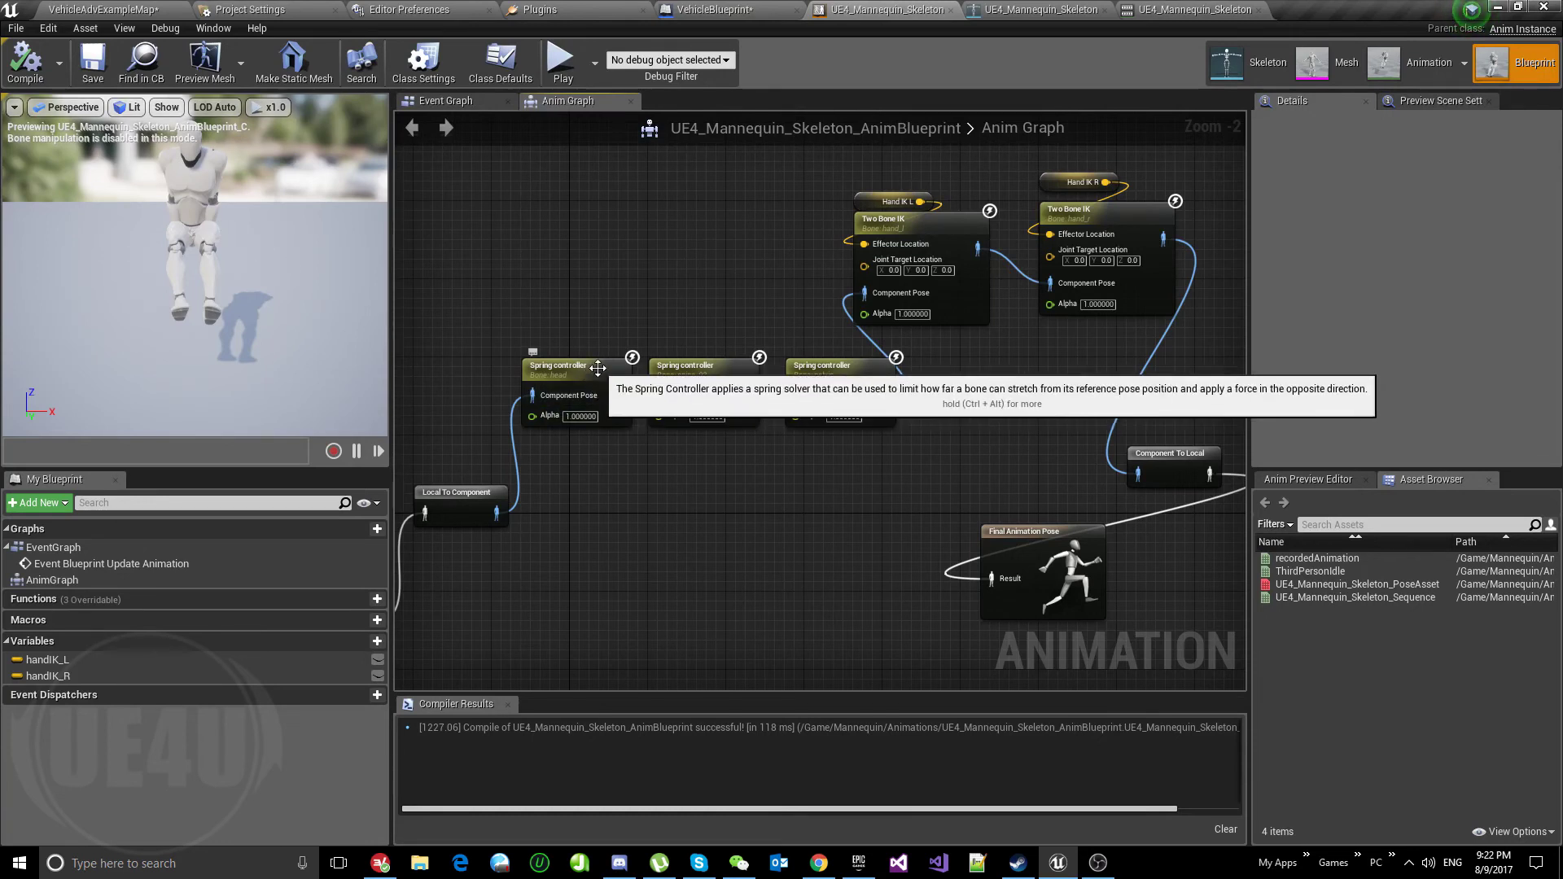
{"action": "left_click", "coordinate": [564, 363]}
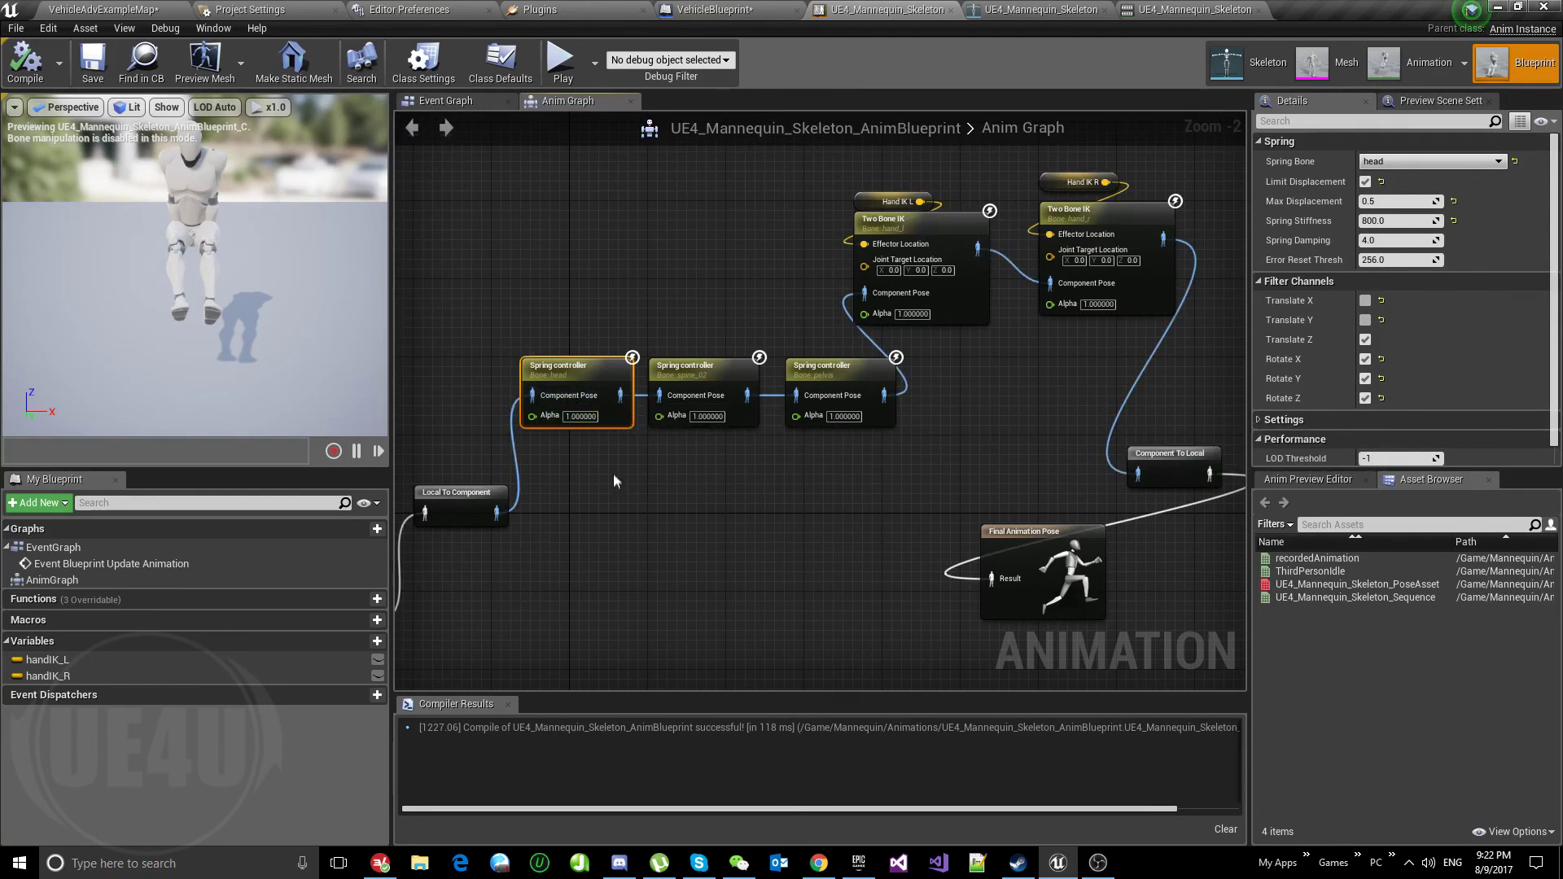
{"action": "left_click", "coordinate": [136, 9]}
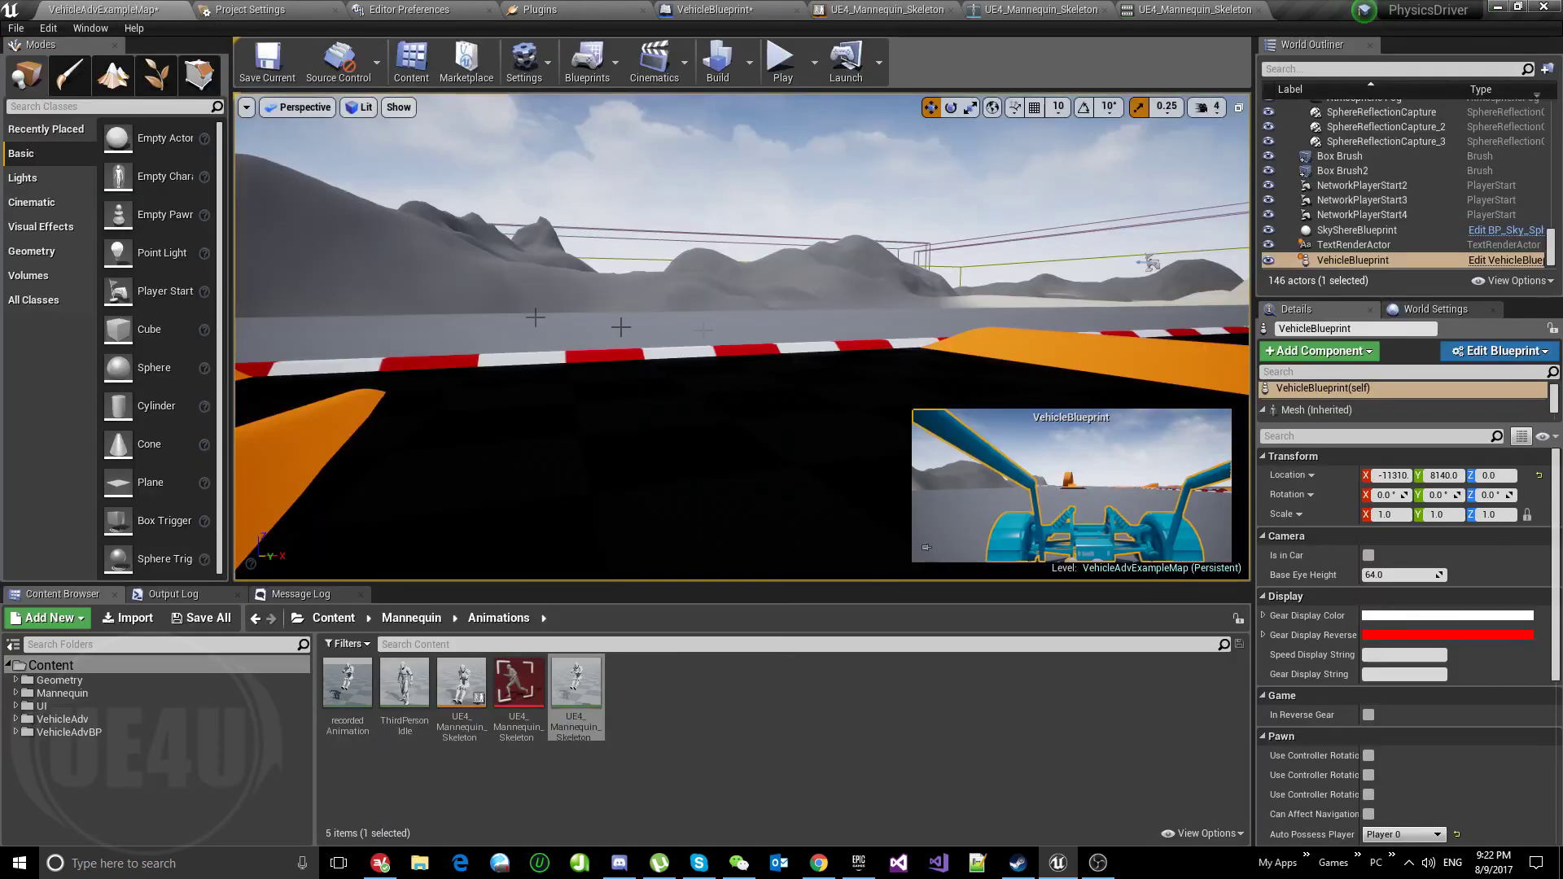
{"action": "left_click", "coordinate": [884, 9]}
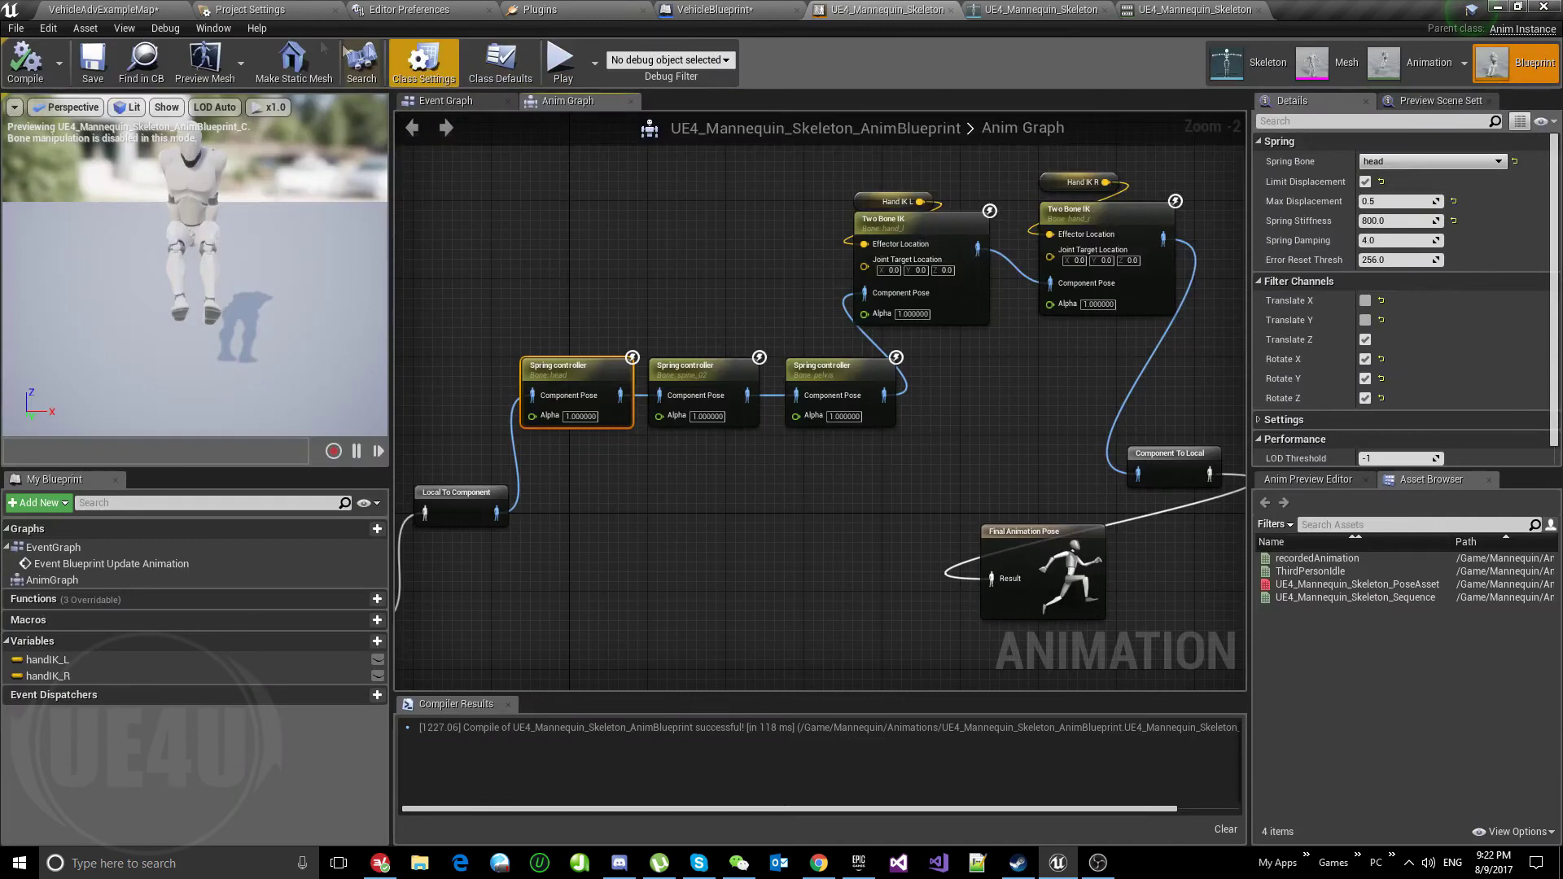
{"action": "left_click", "coordinate": [93, 65]}
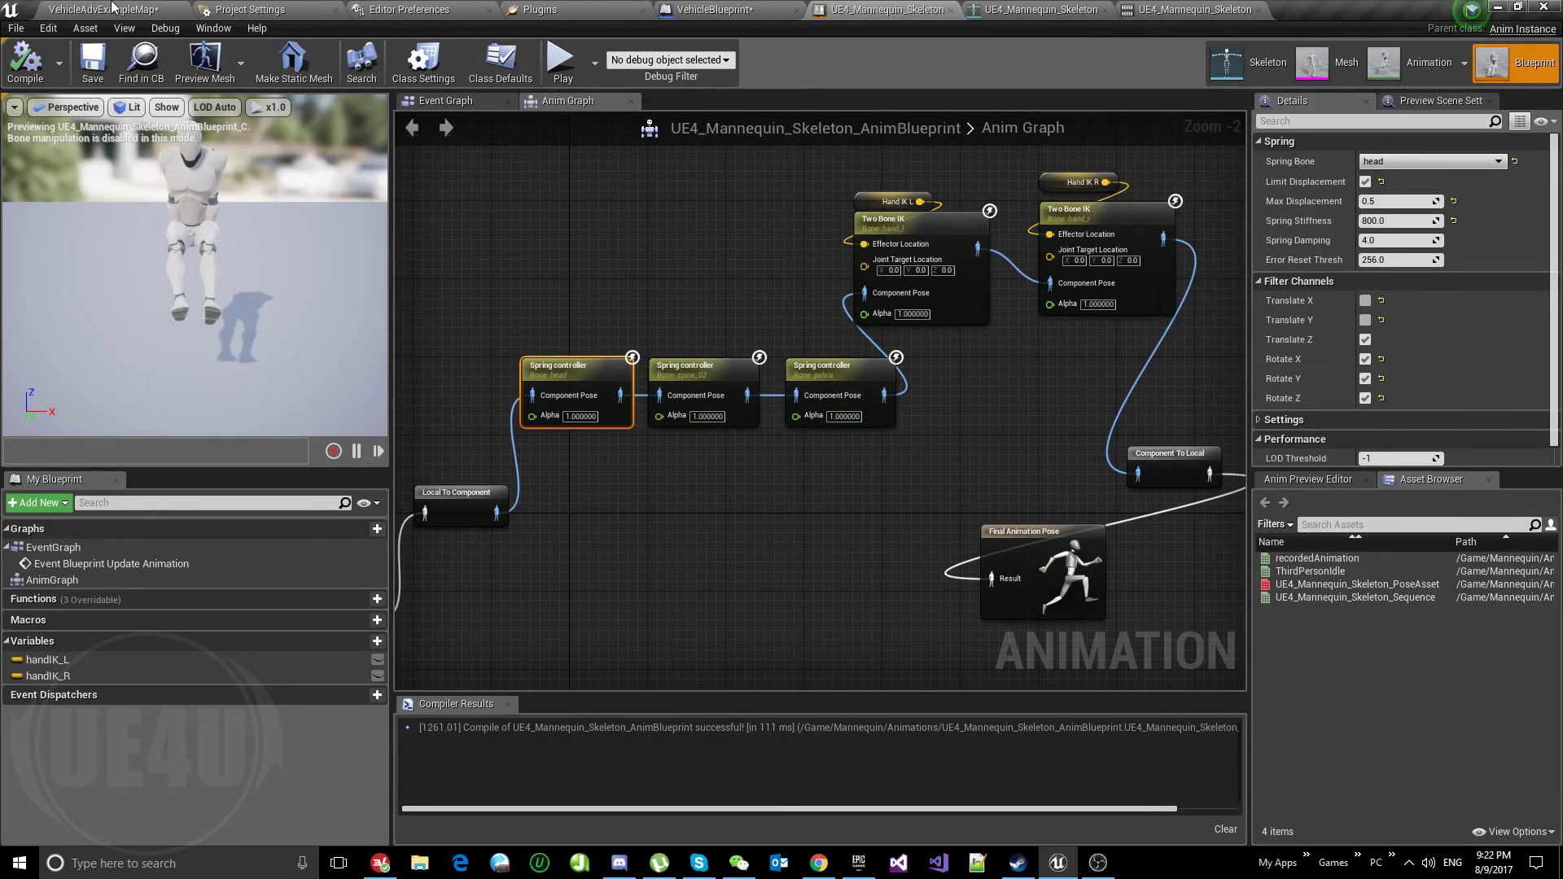
Play the level and drive around the track with W, A and D, then stop with Esc.
{"action": "left_click", "coordinate": [112, 9]}
{"action": "left_click", "coordinate": [802, 81]}
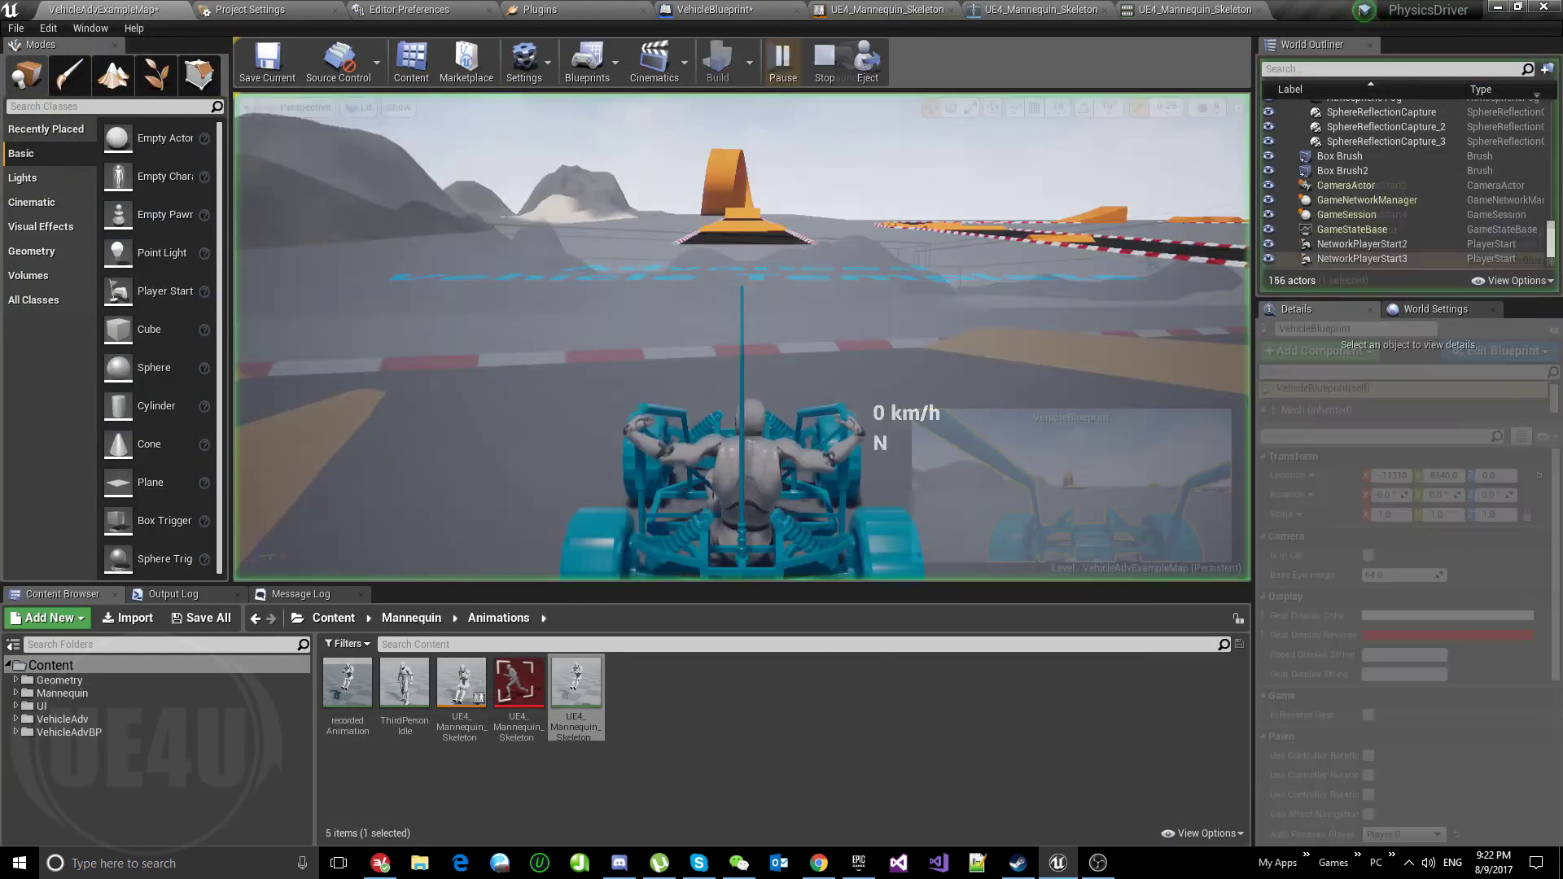
{"action": "key", "text": "w"}
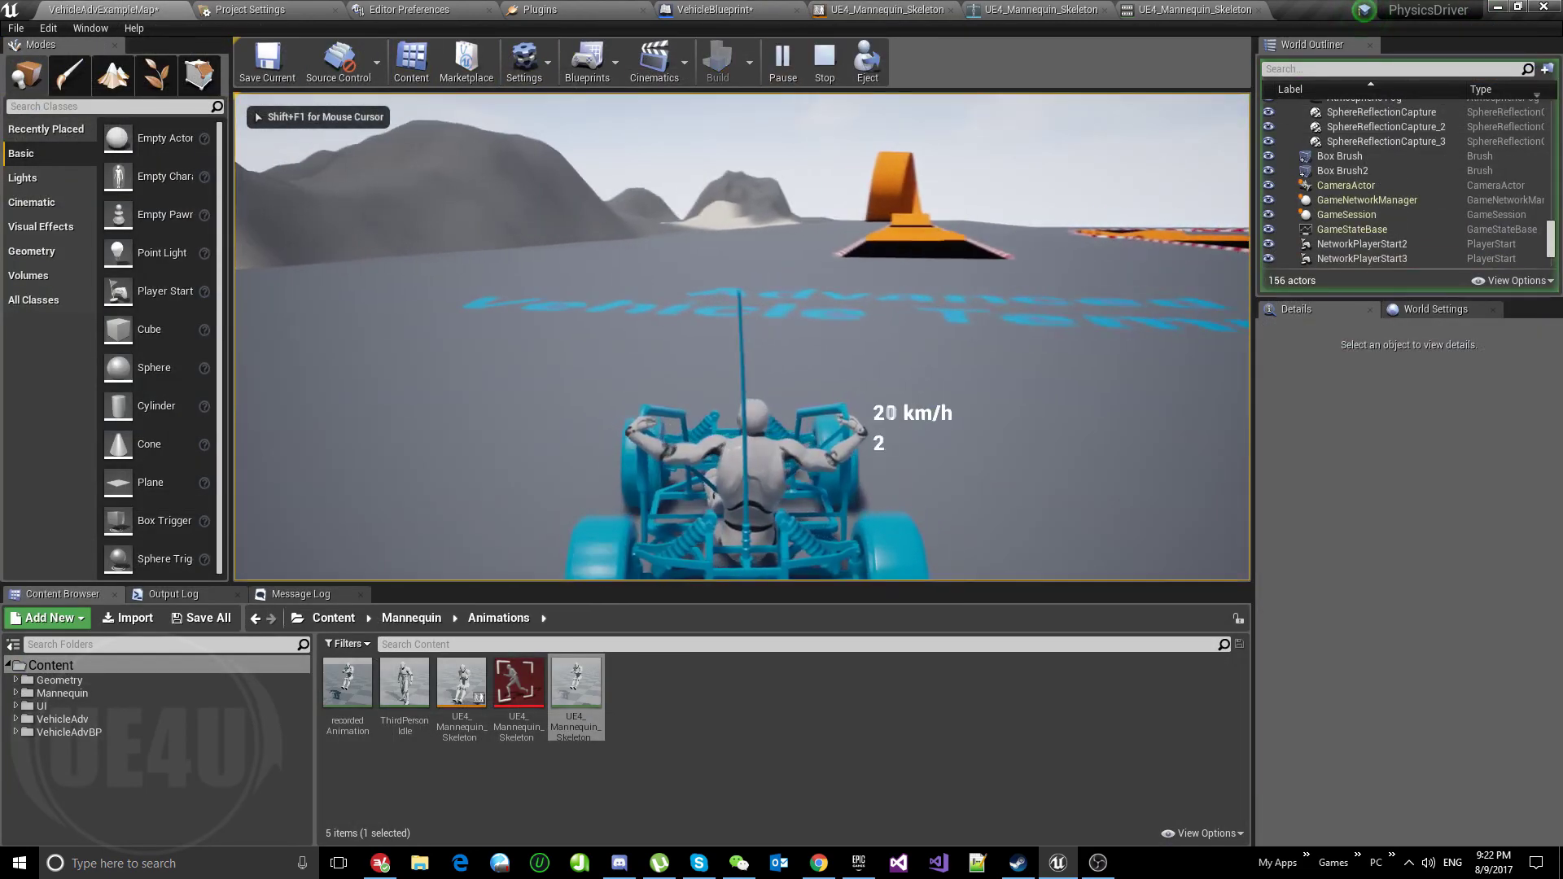
{"action": "key", "text": "d"}
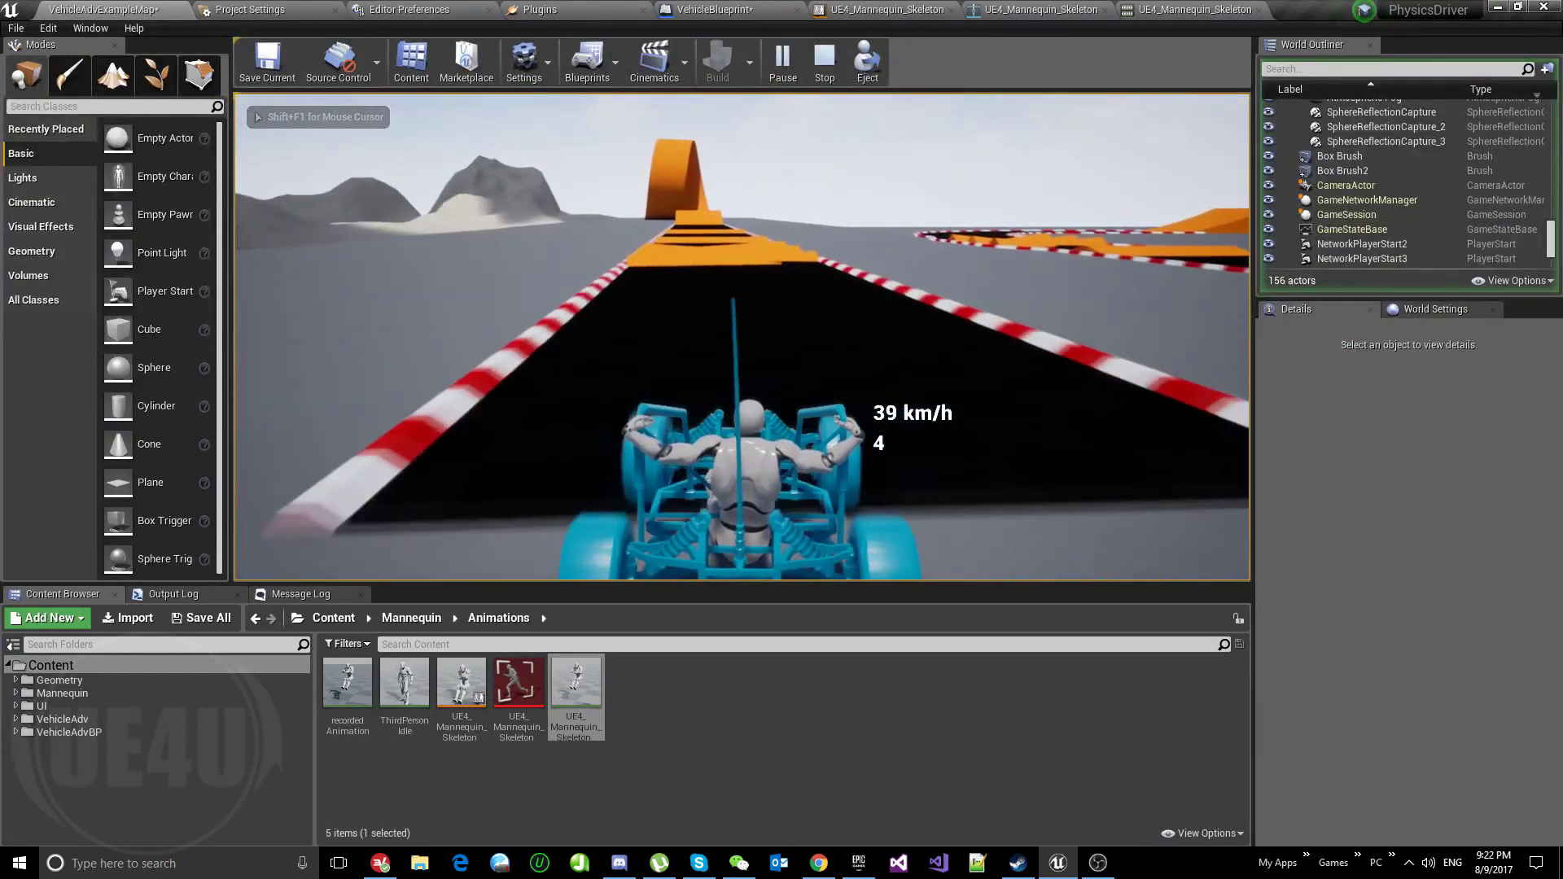
{"action": "key", "text": "d"}
{"action": "key", "text": "a"}
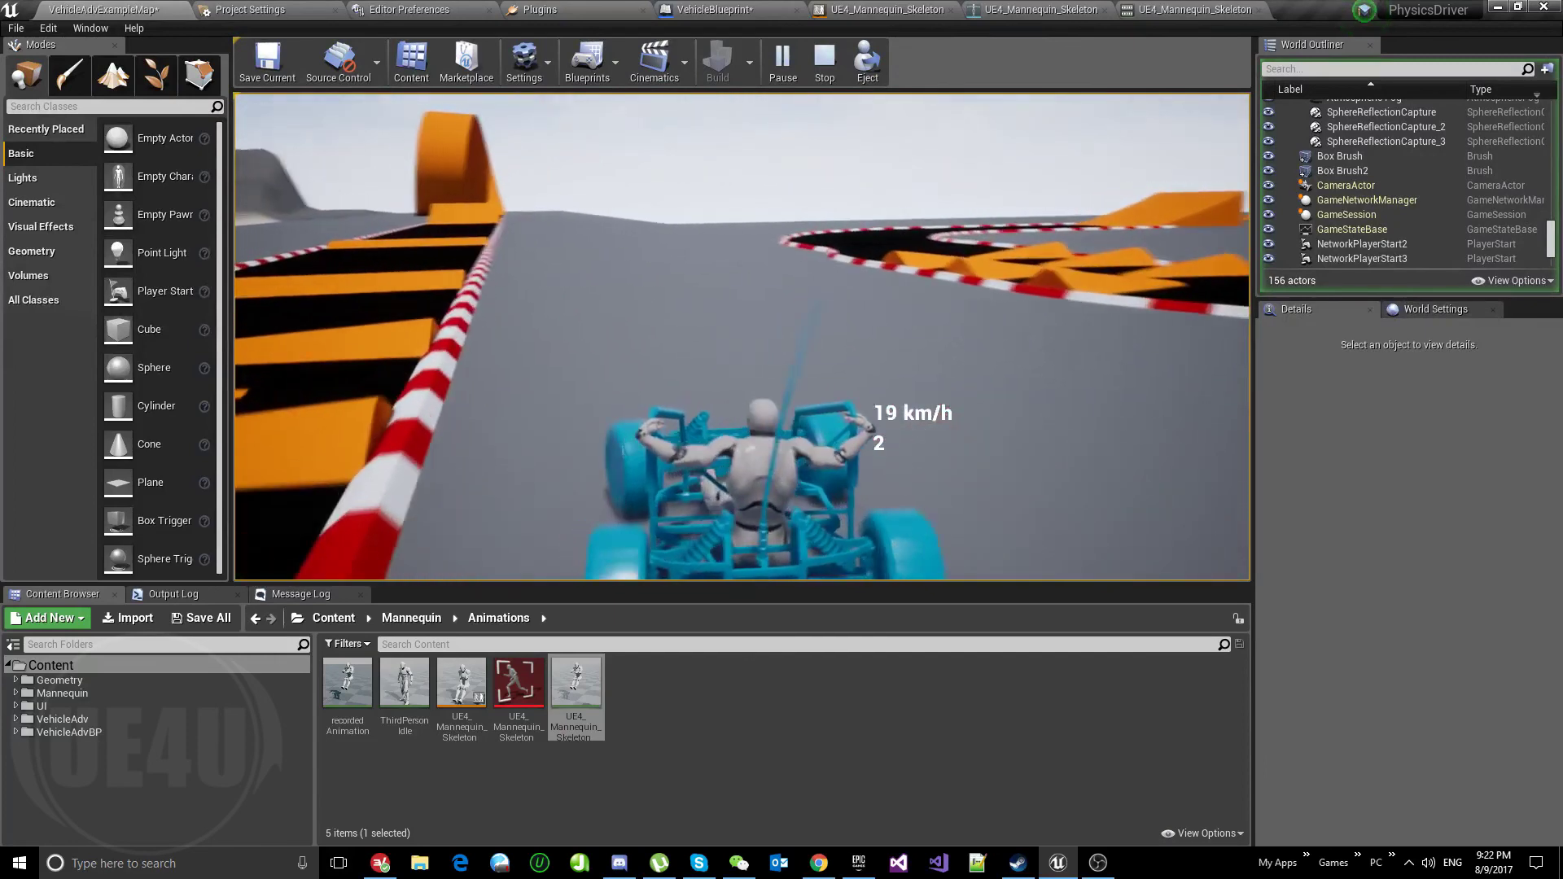
{"action": "key", "text": "w"}
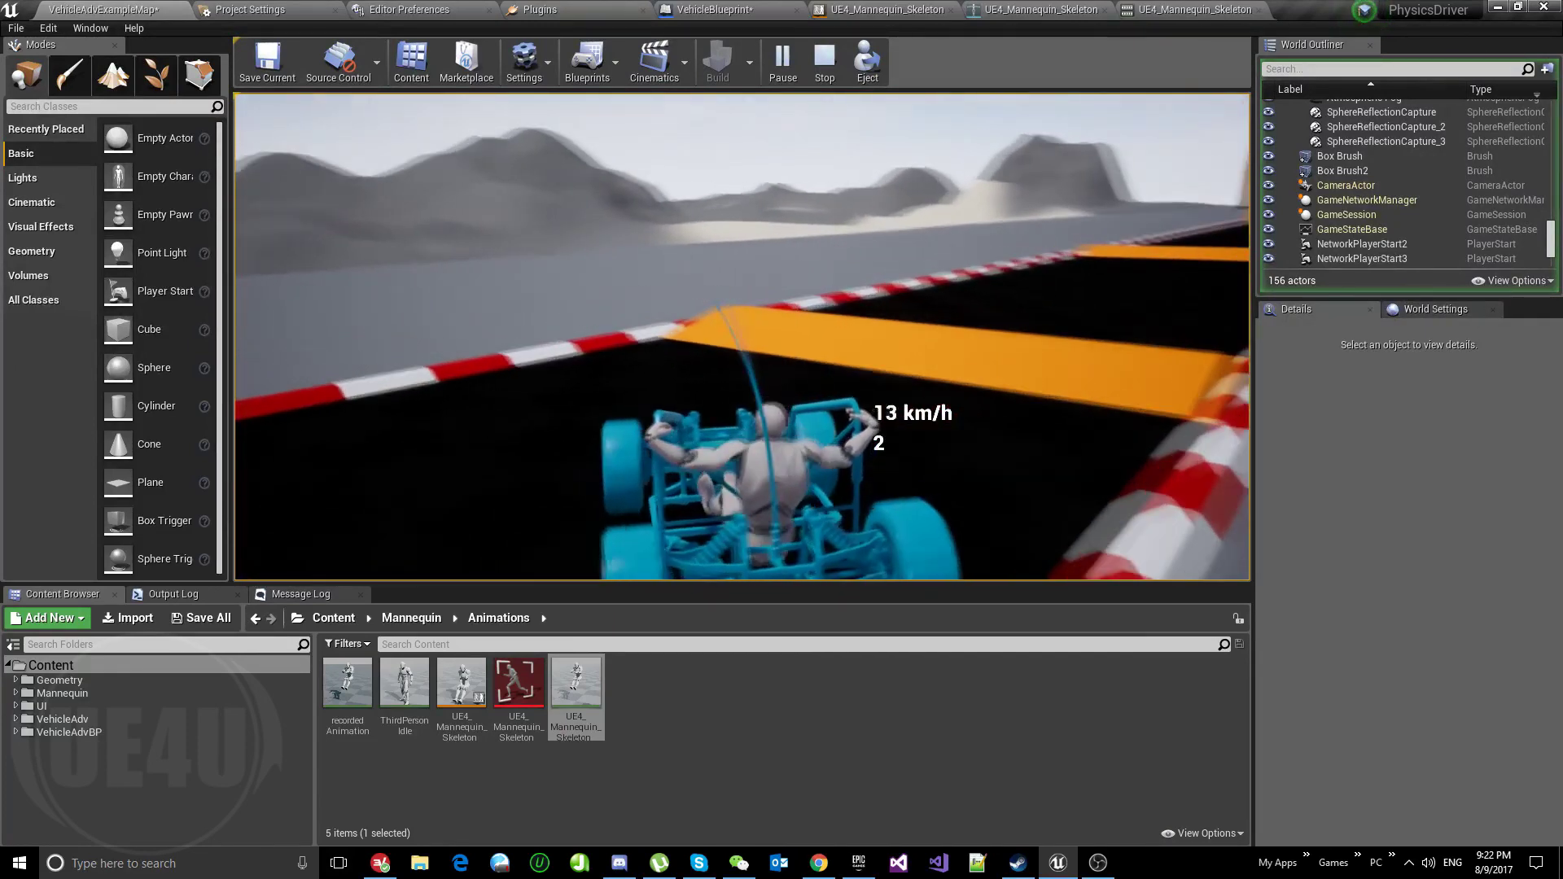
{"action": "key", "text": "d"}
{"action": "key", "text": "w"}
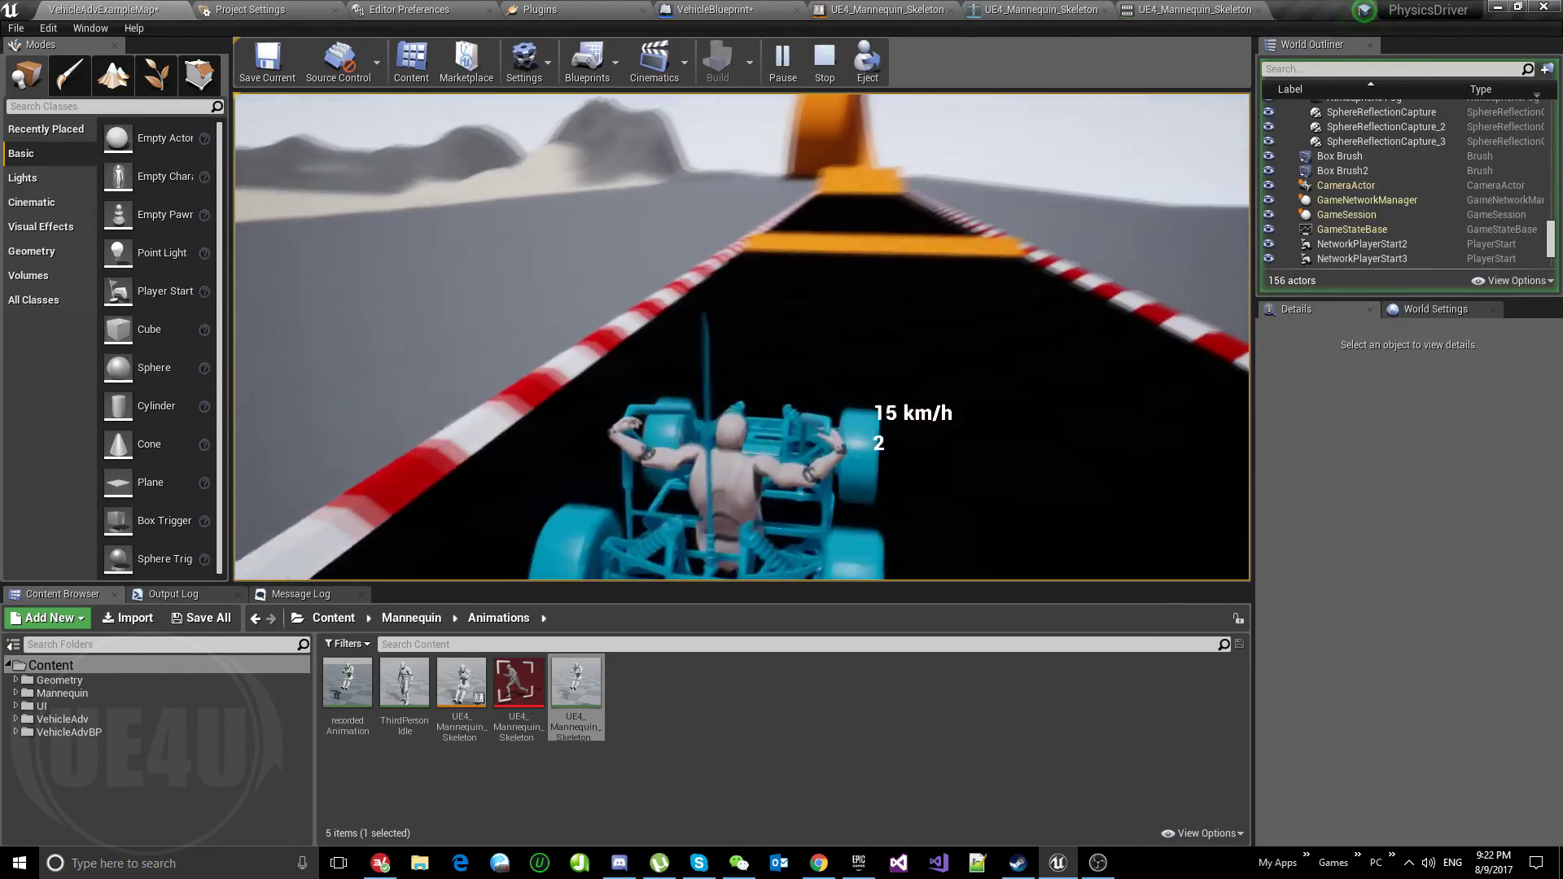
{"action": "key", "text": "d"}
{"action": "key", "text": "d"}
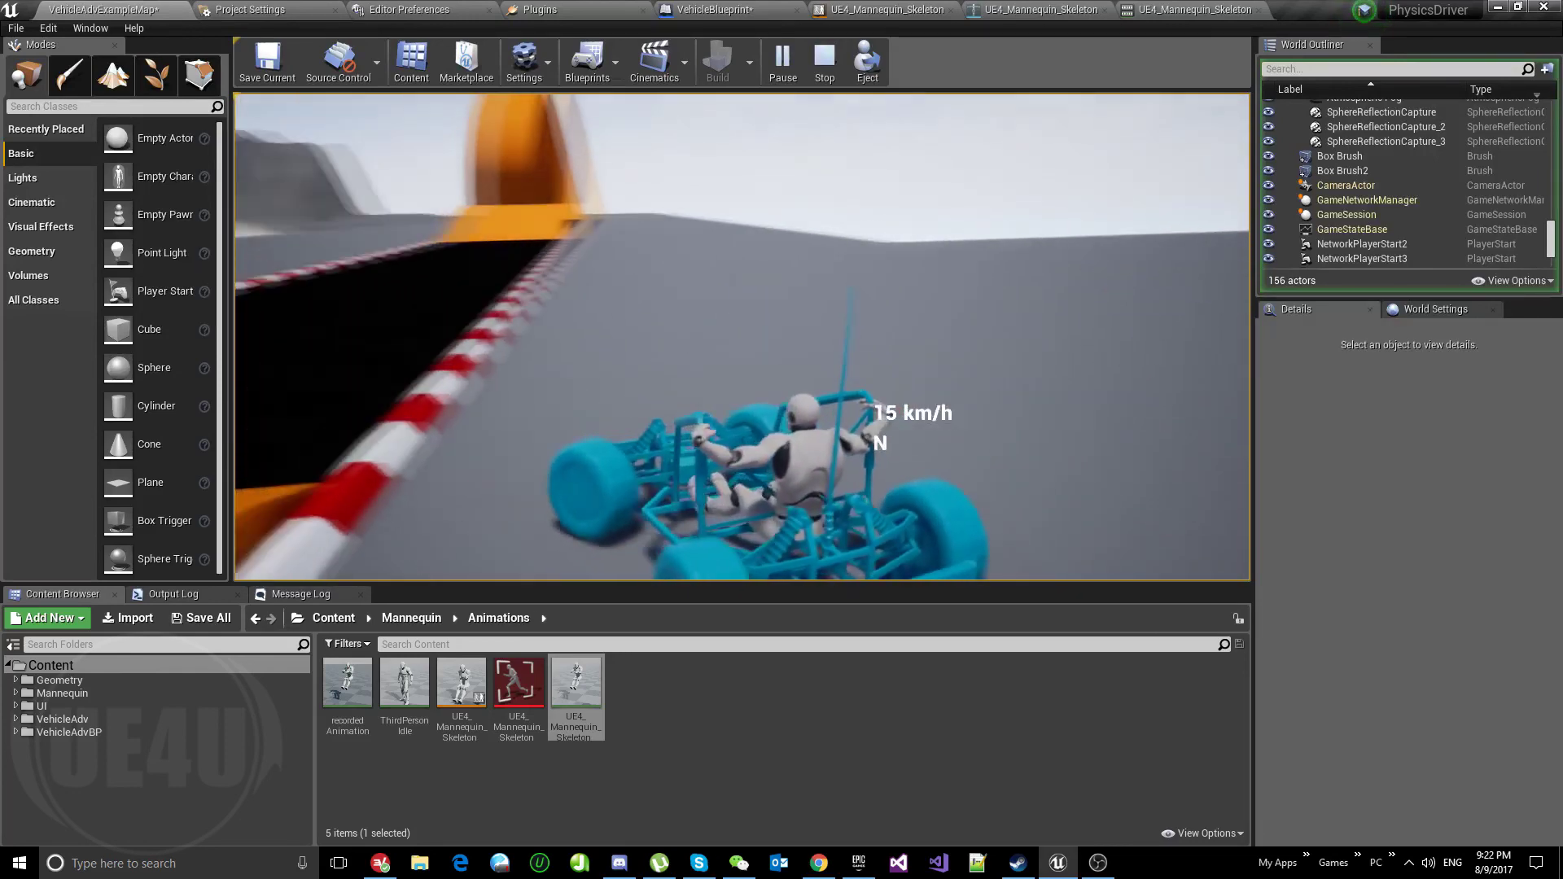
{"action": "key", "text": "d"}
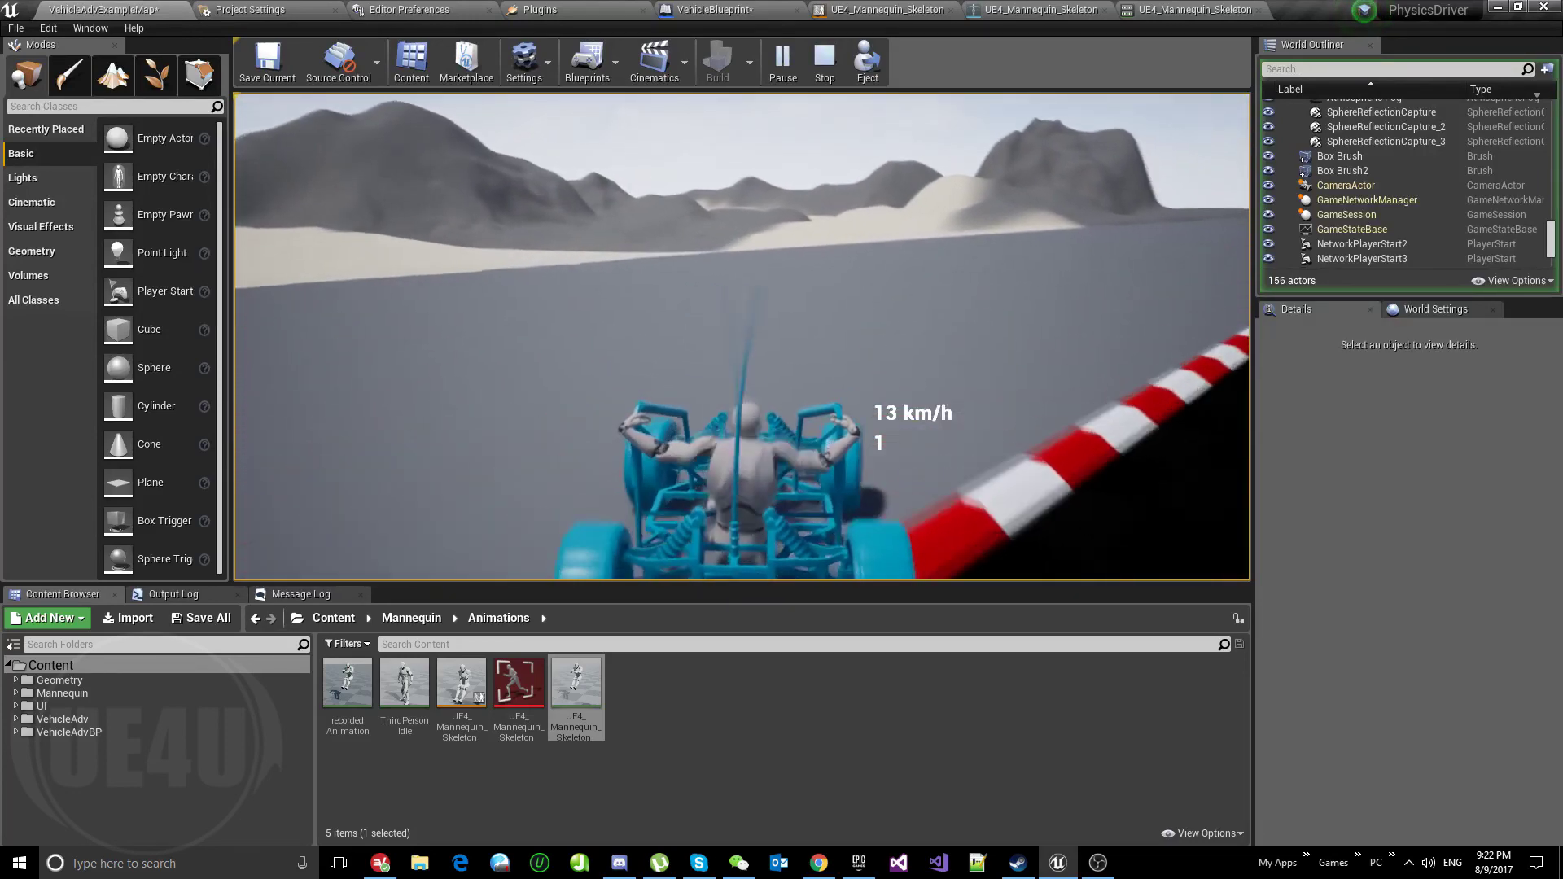
{"action": "key", "text": "w"}
{"action": "key", "text": "w"}
{"action": "key", "text": "d"}
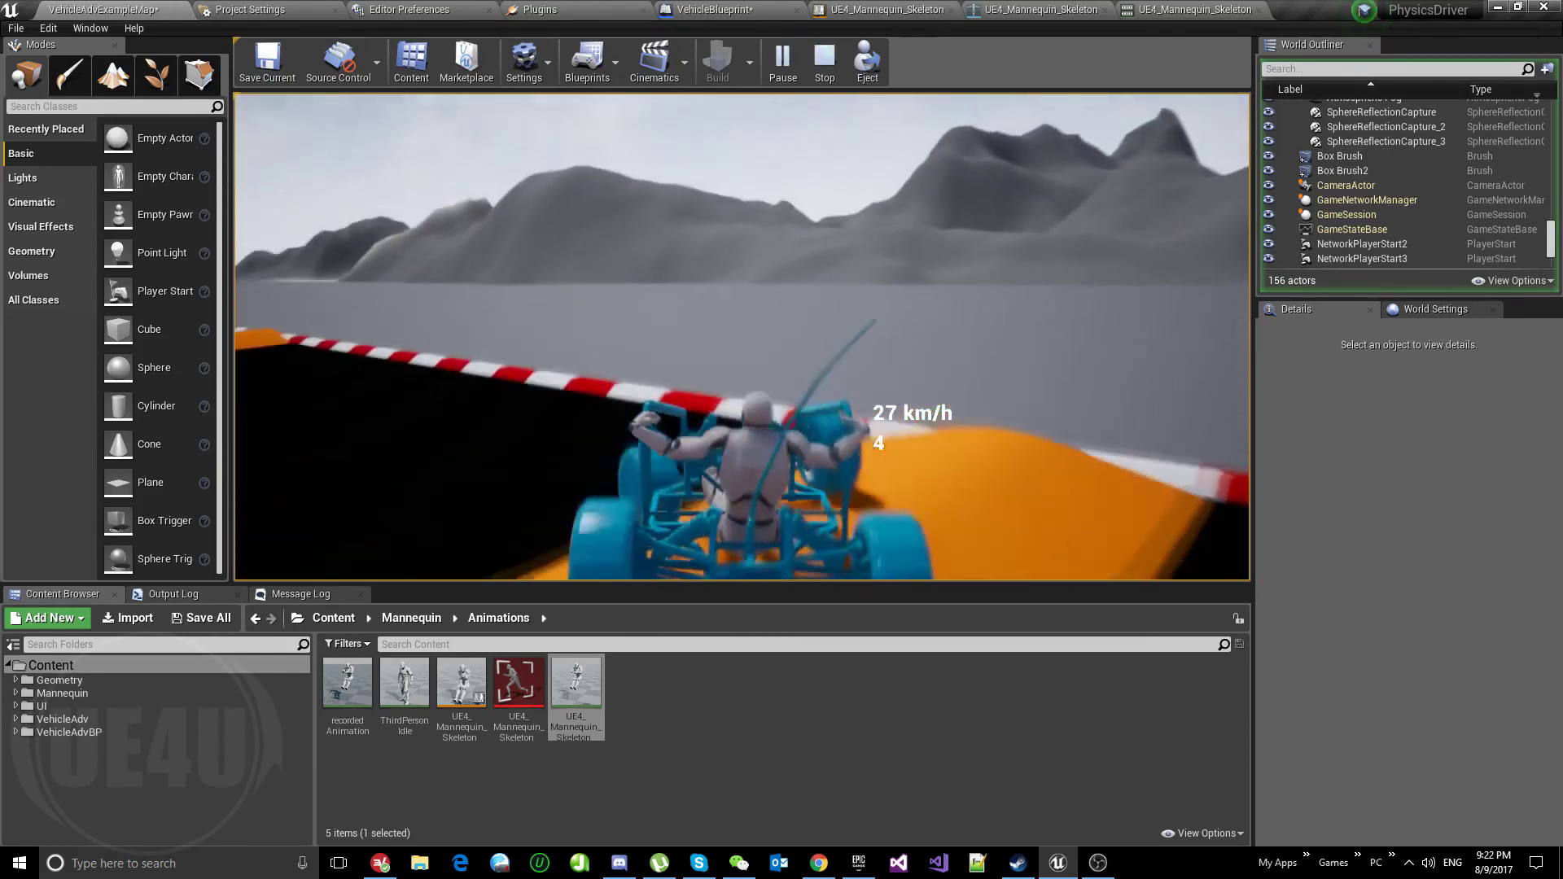
{"action": "key", "text": "a"}
{"action": "key", "text": "w"}
{"action": "key", "text": "a"}
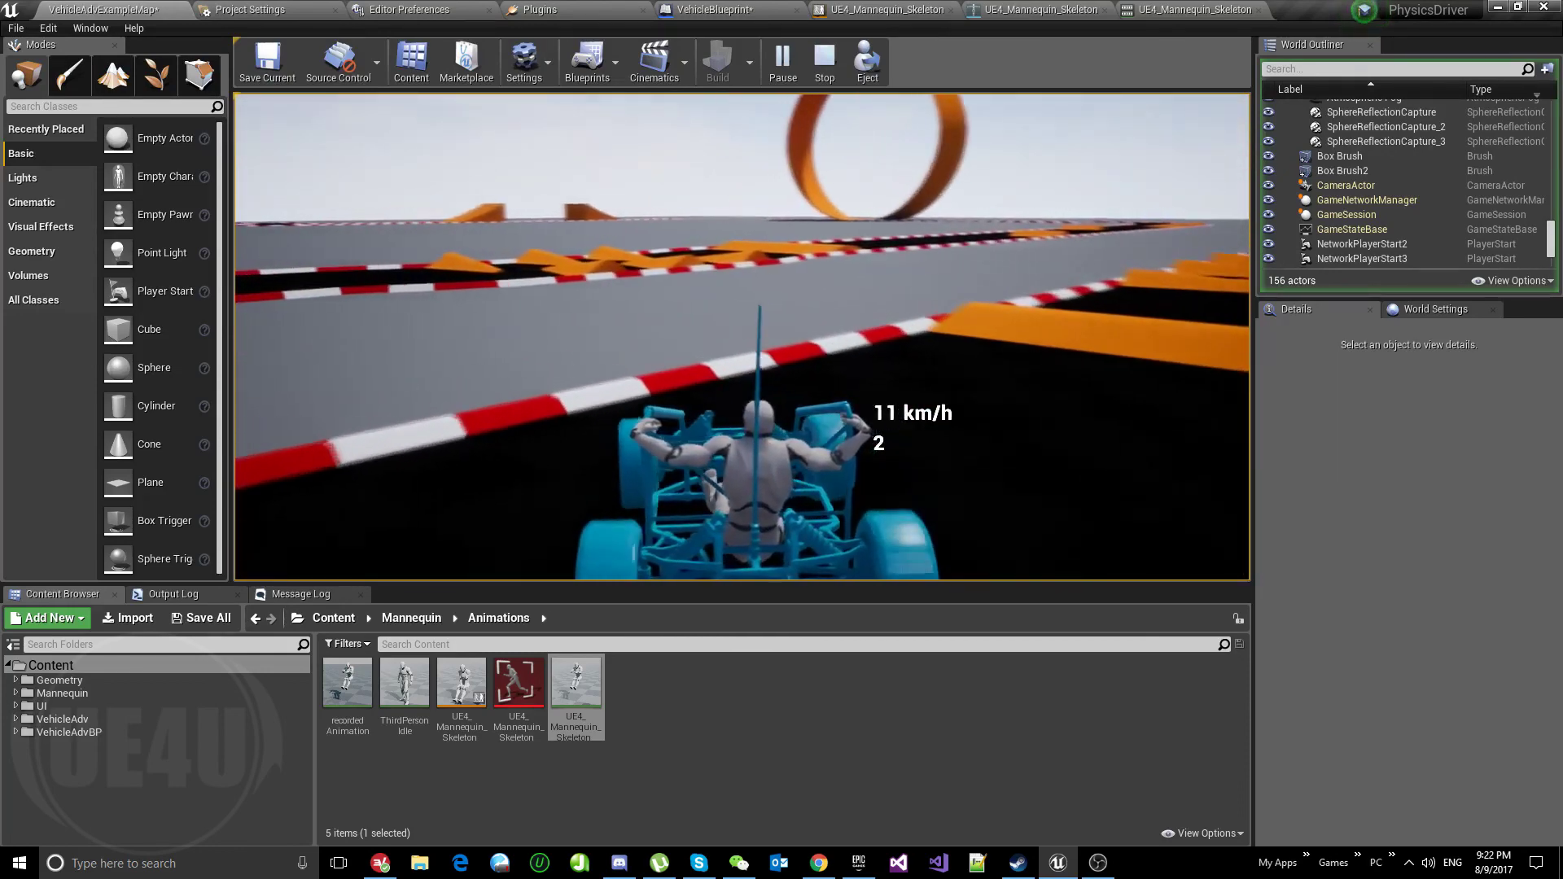
{"action": "key", "text": "d"}
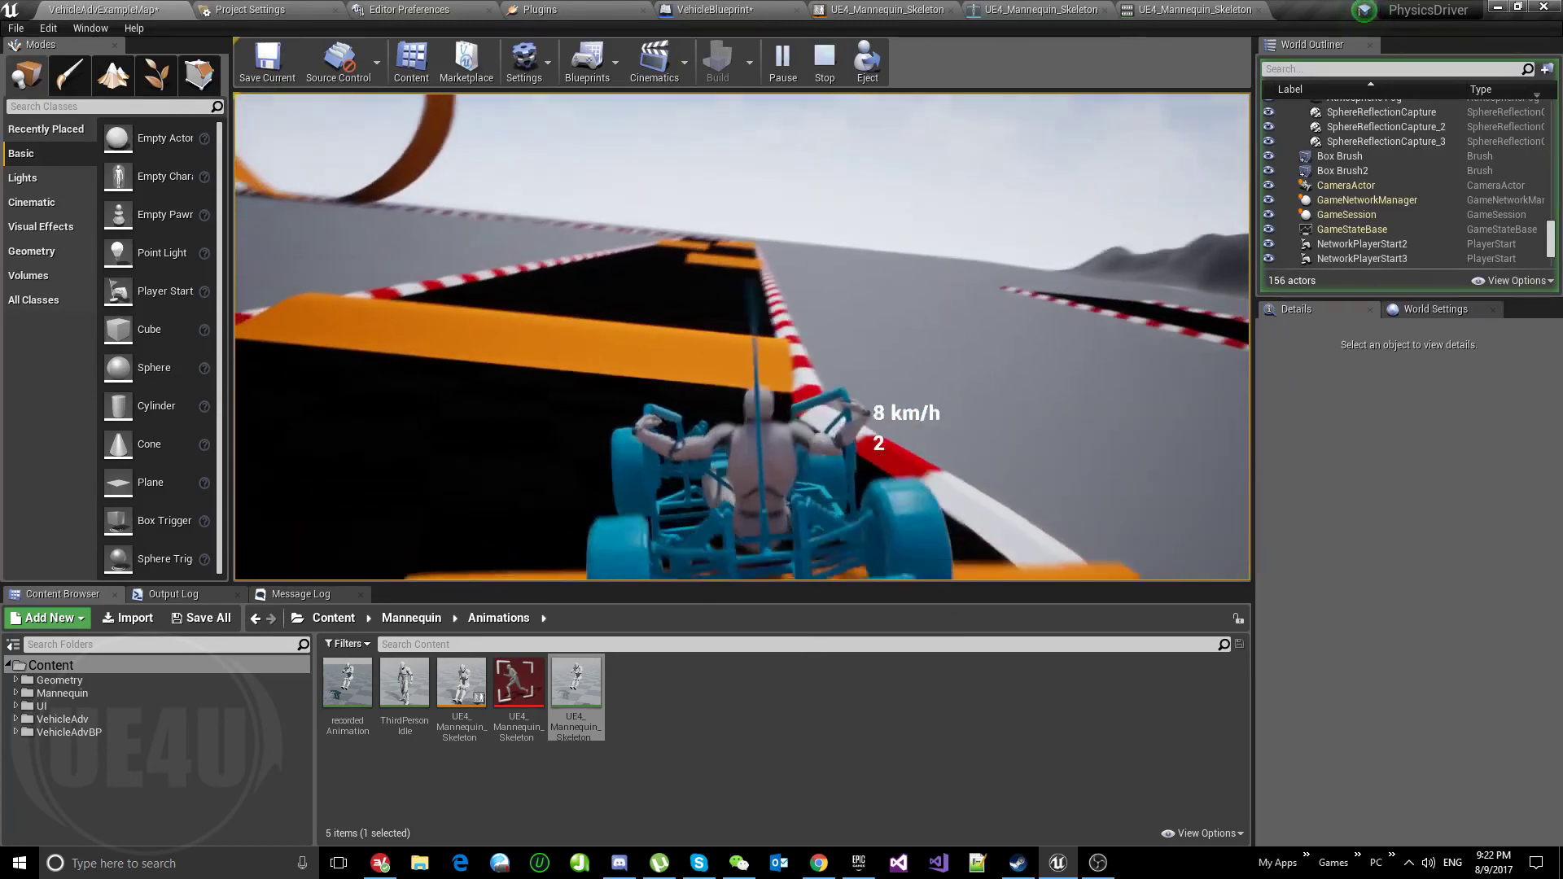
{"action": "key", "text": "Escape"}
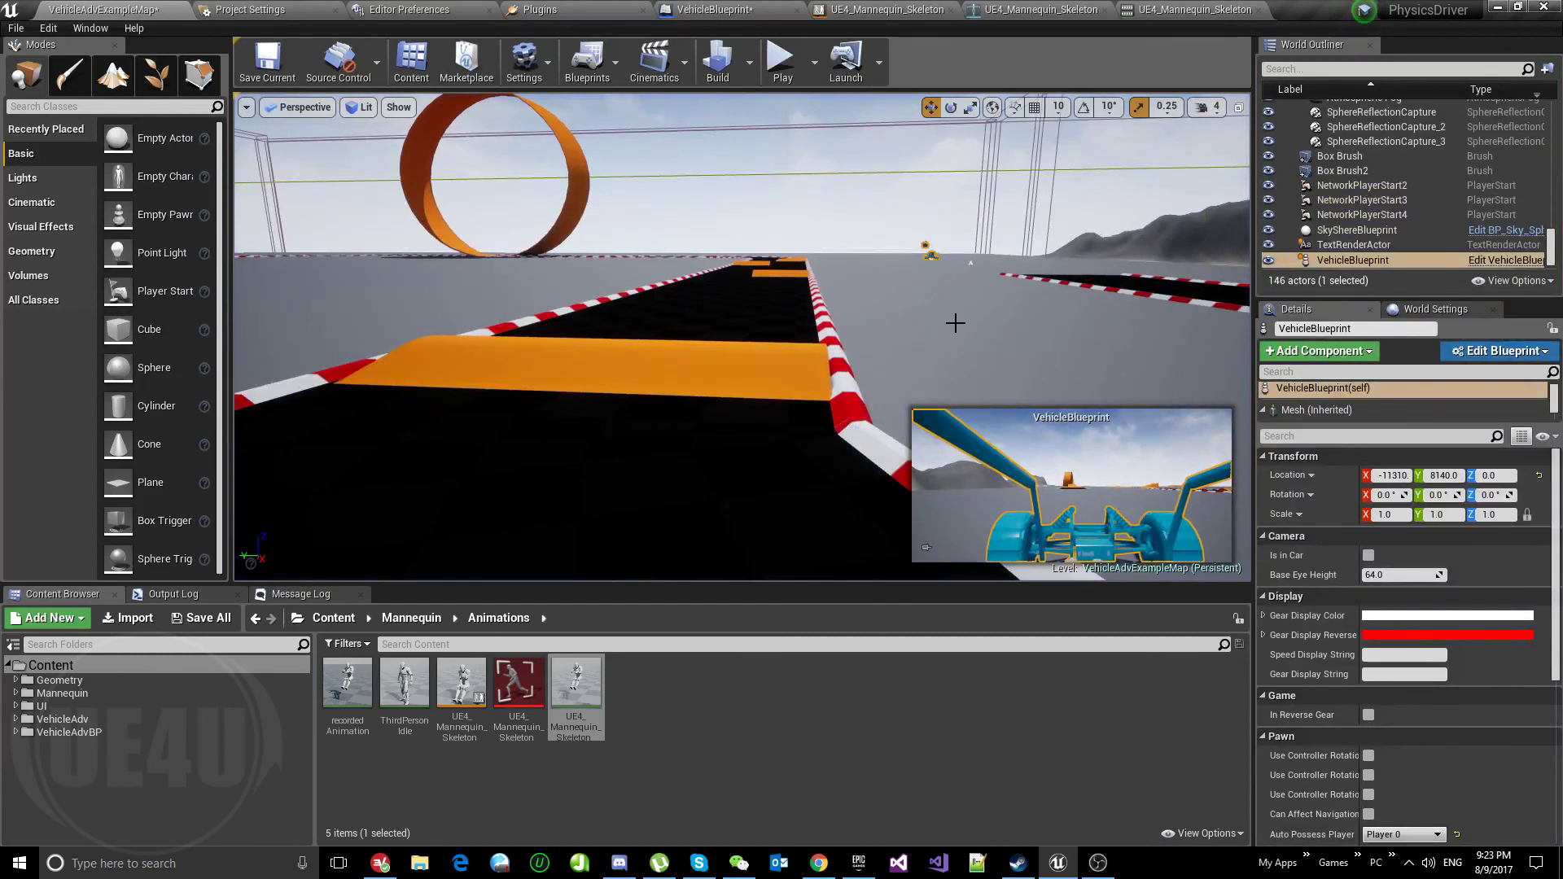